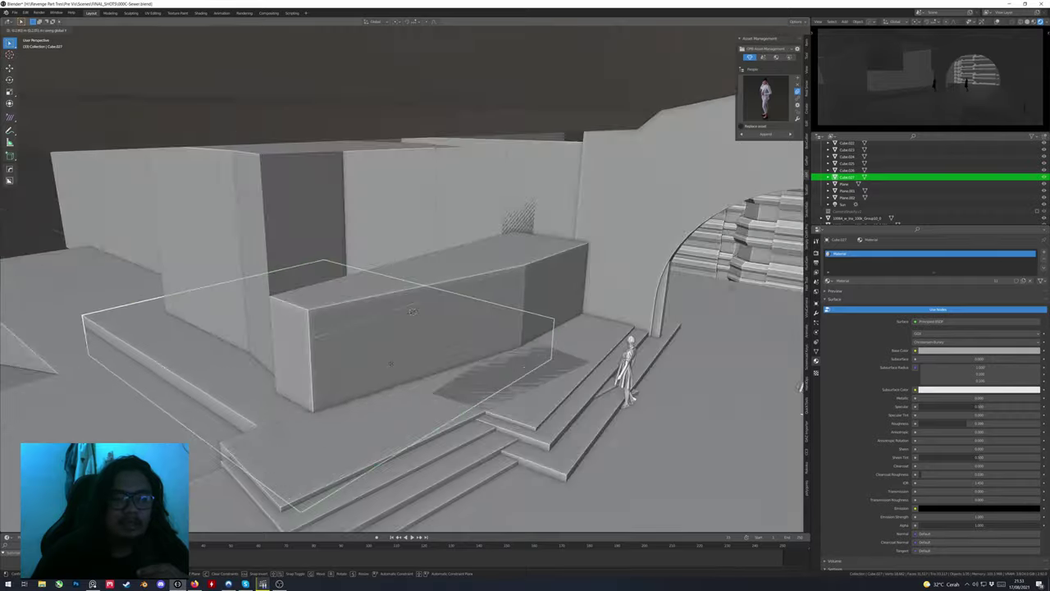
Slide the selected lower step faces of the building's stair platform in Edit Mode
click(212, 417)
key(Tab)
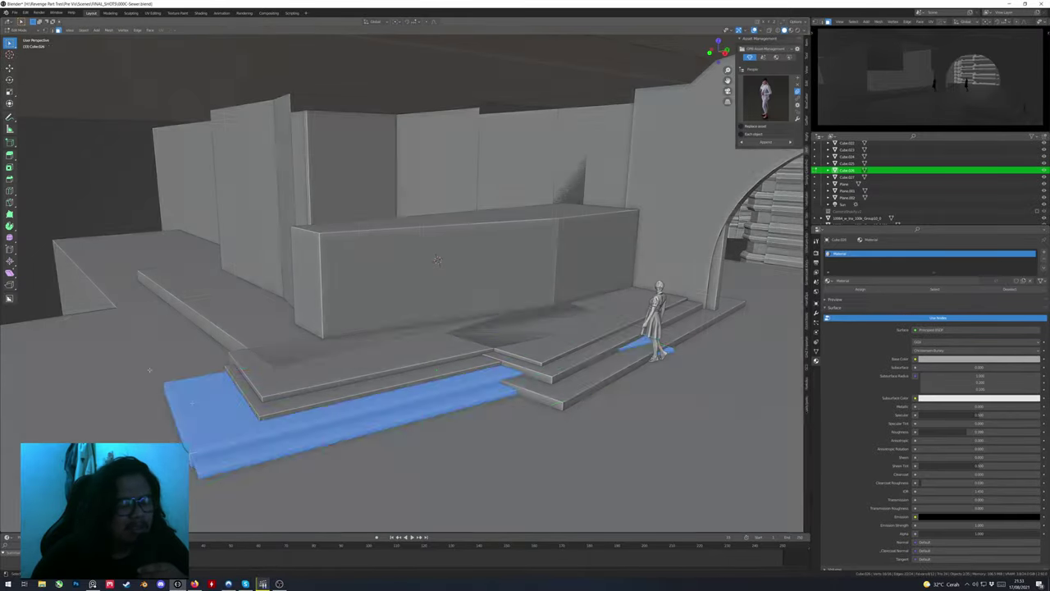
key(g)
key(g)
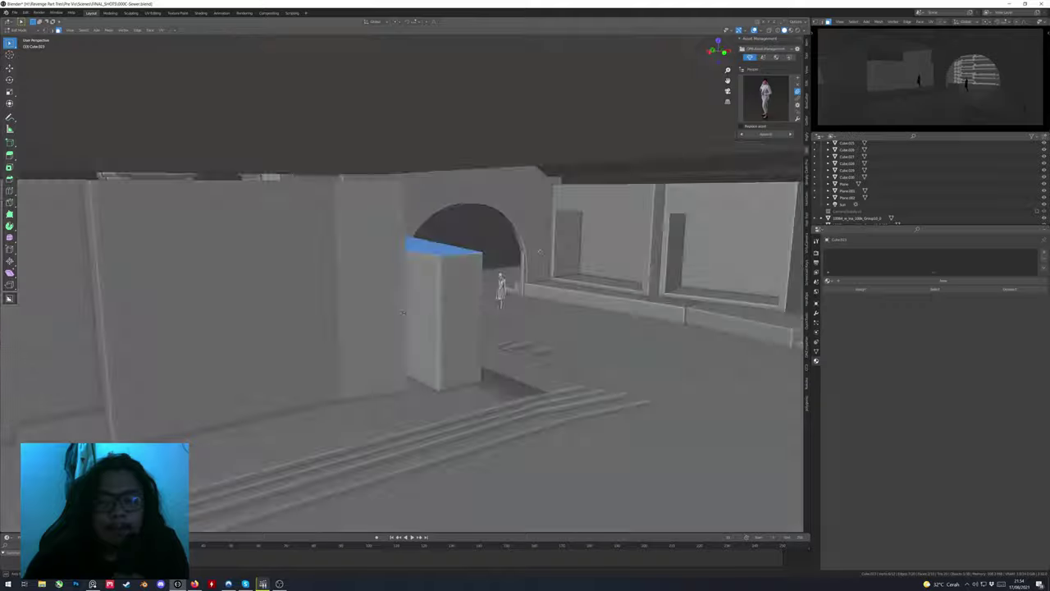
key(KP_7)
key(alt+z)
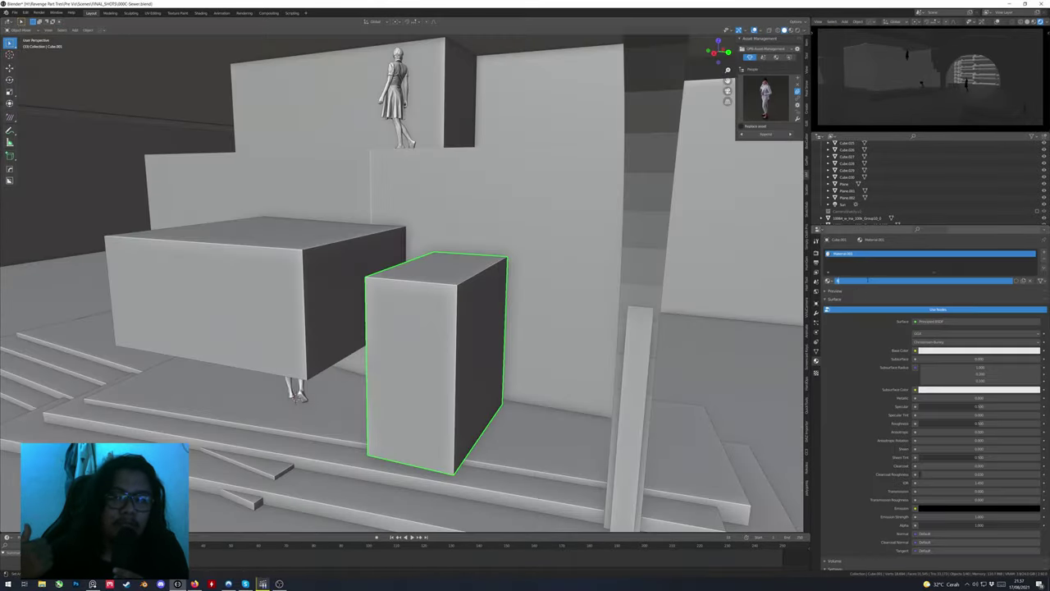
Save the scene and display the narrow box beside the wall as a wireframe
key(ctrl+s)
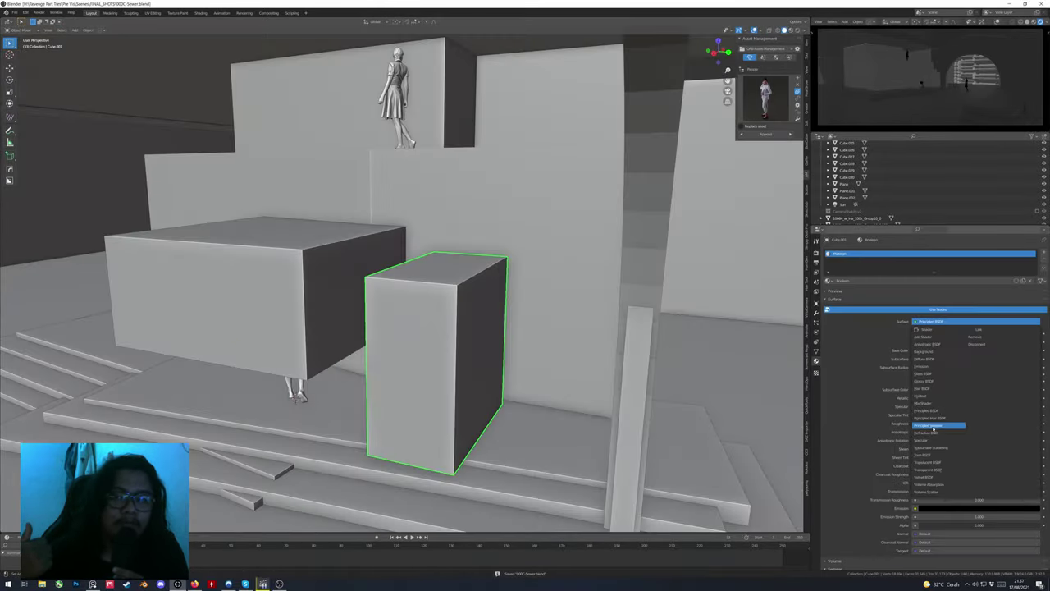
click(817, 304)
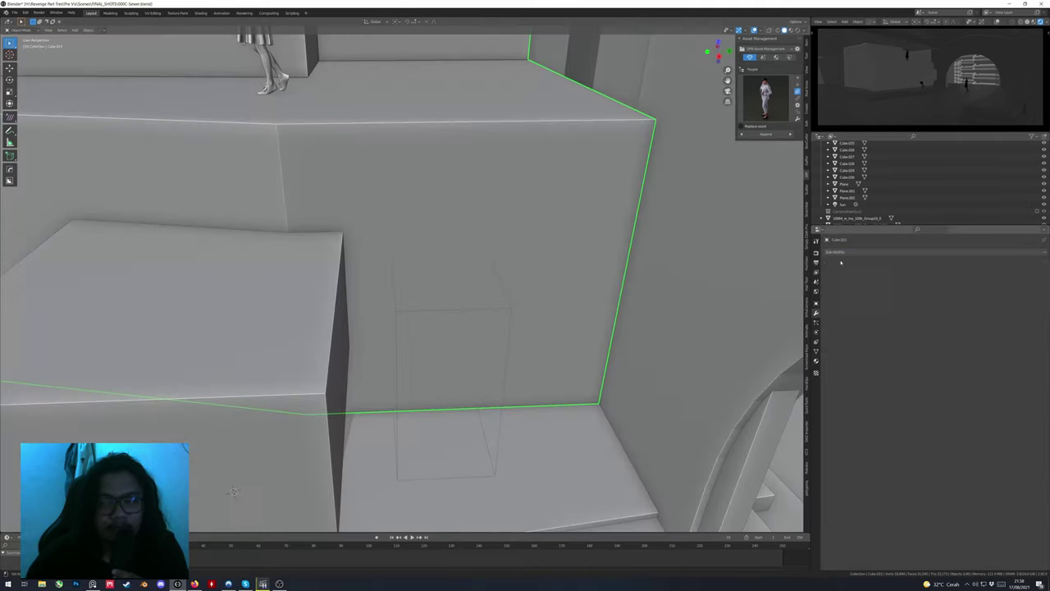
Add a Boolean modifier to the large wall block, using the wireframe box as its cutter
click(840, 251)
click(919, 279)
click(504, 280)
click(557, 318)
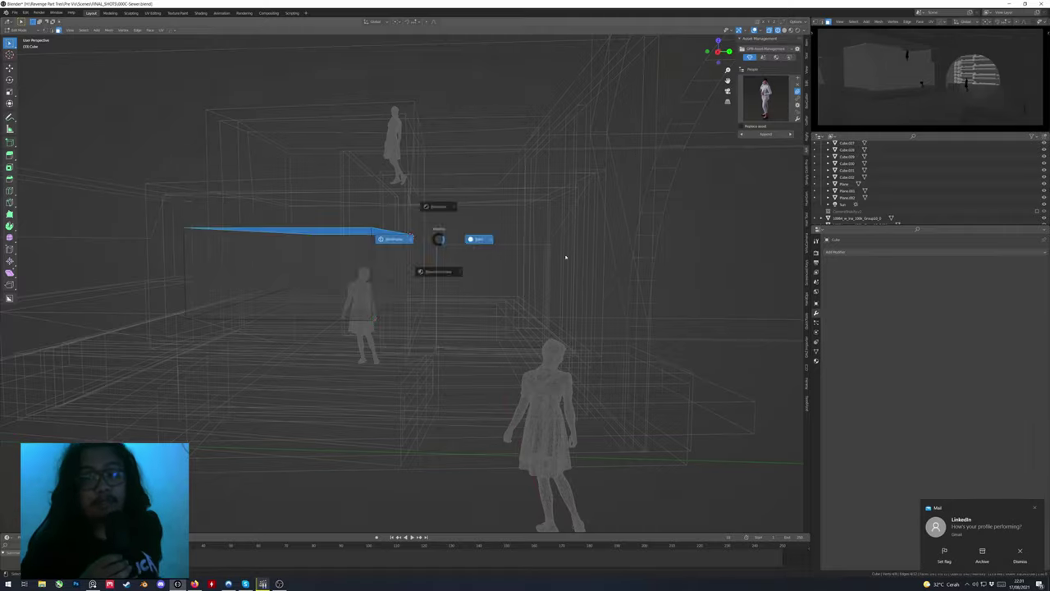
Append the Female_014_100k figure from the People assets and stand it beside the woman next to the building
click(565, 256)
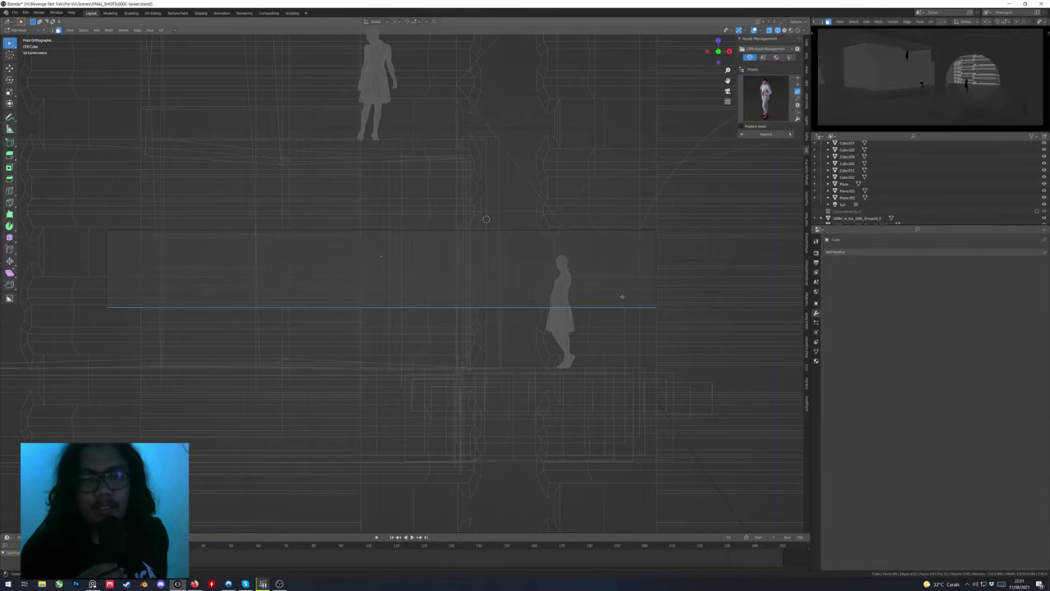
click(765, 97)
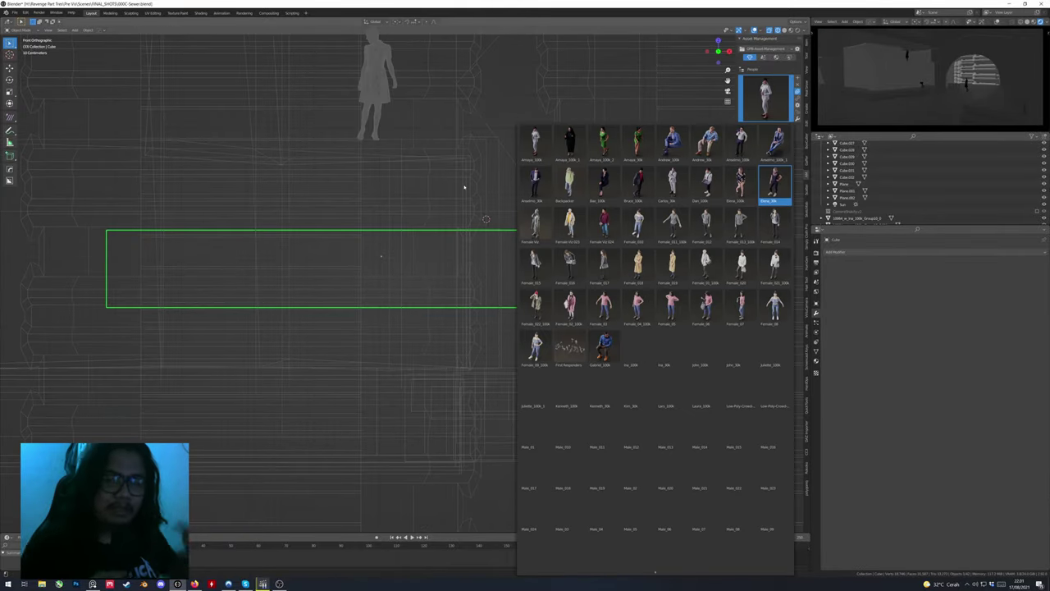
click(765, 97)
click(756, 233)
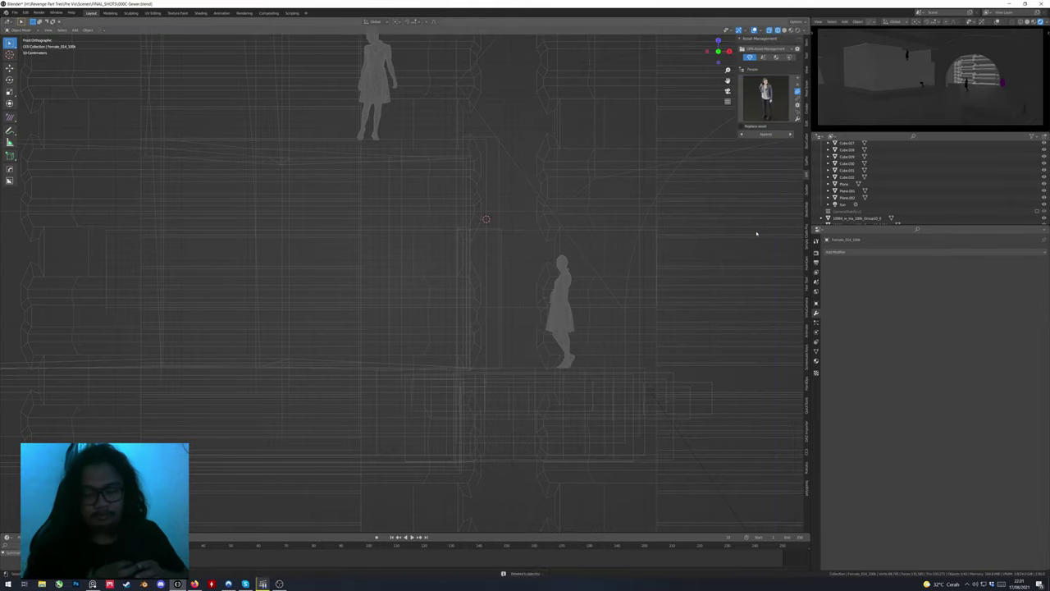
middle_drag(371, 239, 399, 237)
key(KP_1)
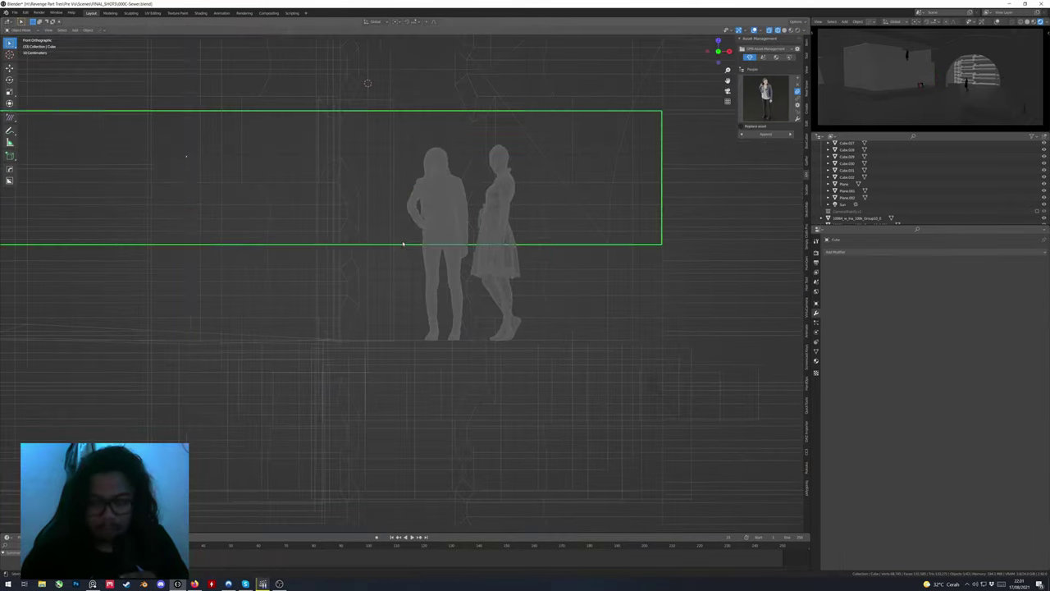
Cut a window opening in the building's front wall with the long box as the Boolean cutter
key(shift+z)
mouse_move(547, 211)
middle_down()
mouse_move(459, 246)
mouse_move(557, 241)
mouse_move(556, 265)
middle_up()
click(972, 316)
click(972, 345)
key(Tab)
key(Tab)
scroll(525, 246, up, 5)
scroll(557, 240, down, 4)
key(Delete)
click(557, 240)
scroll(486, 248, up, 8)
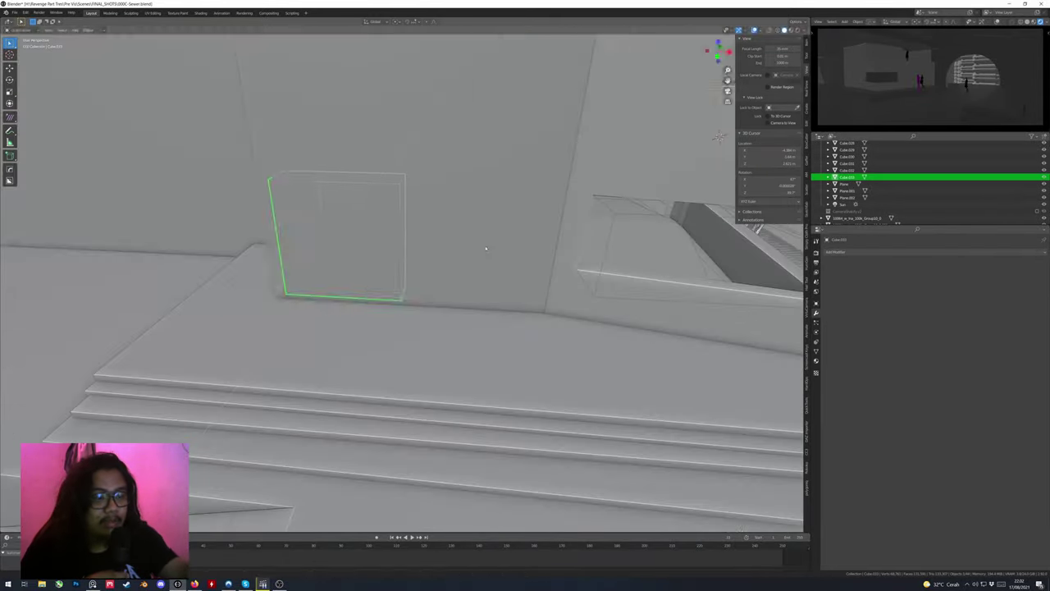
Move the end edge of the front window's cutter box along the X axis
middle_drag(544, 249, 429, 210)
click(429, 210)
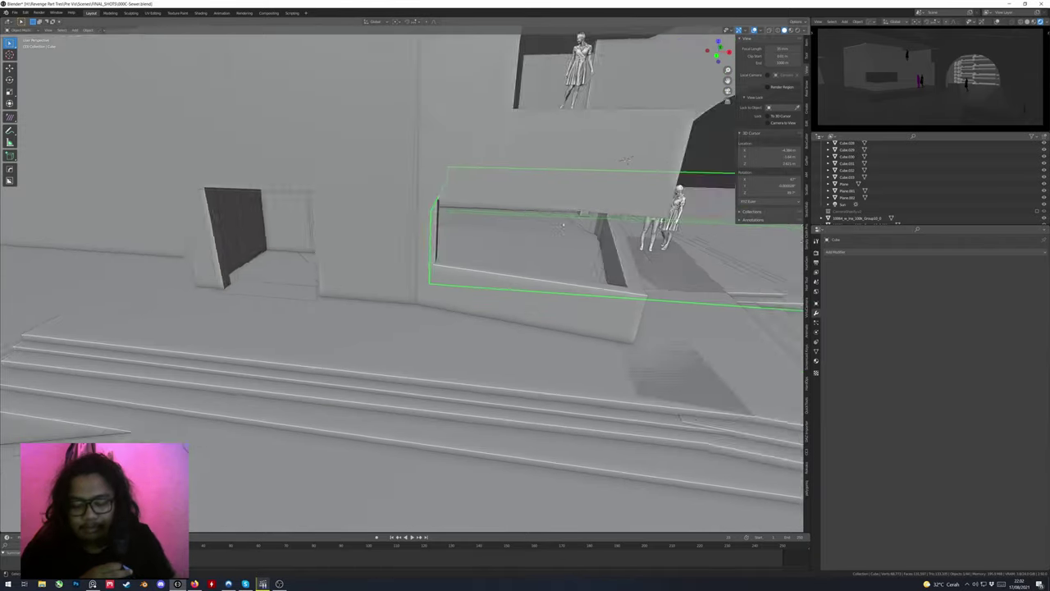
key(Tab)
middle_drag(563, 224, 552, 250)
key(g)
key(x)
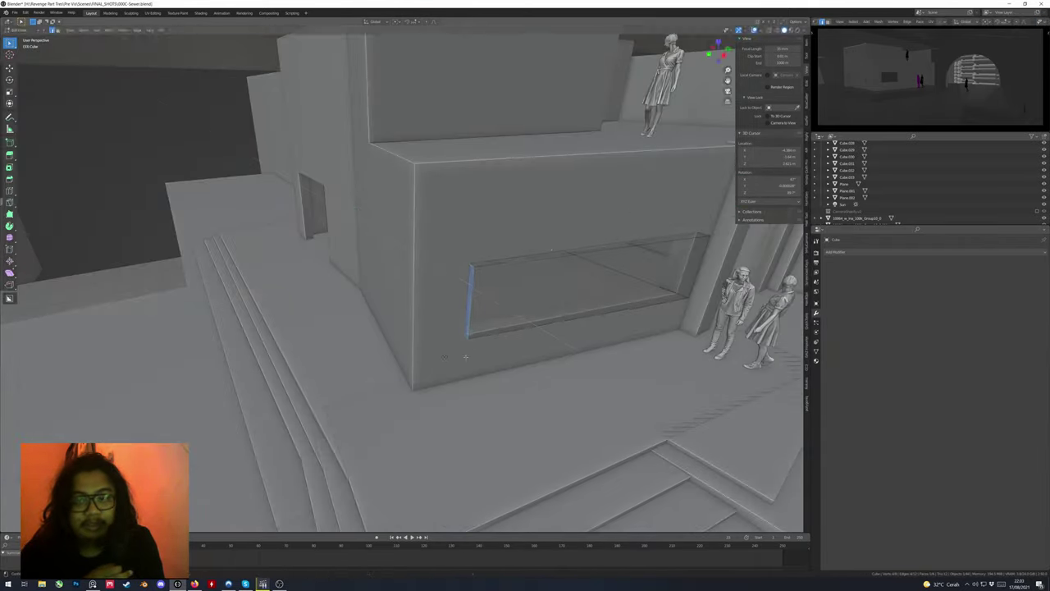
Place a square pillar at the front corner of the lower building block, working in top wireframe view
mouse_move(465, 357)
middle_down()
mouse_move(492, 332)
mouse_move(525, 164)
middle_up()
key(Tab)
key(KP_7)
key(shift+z)
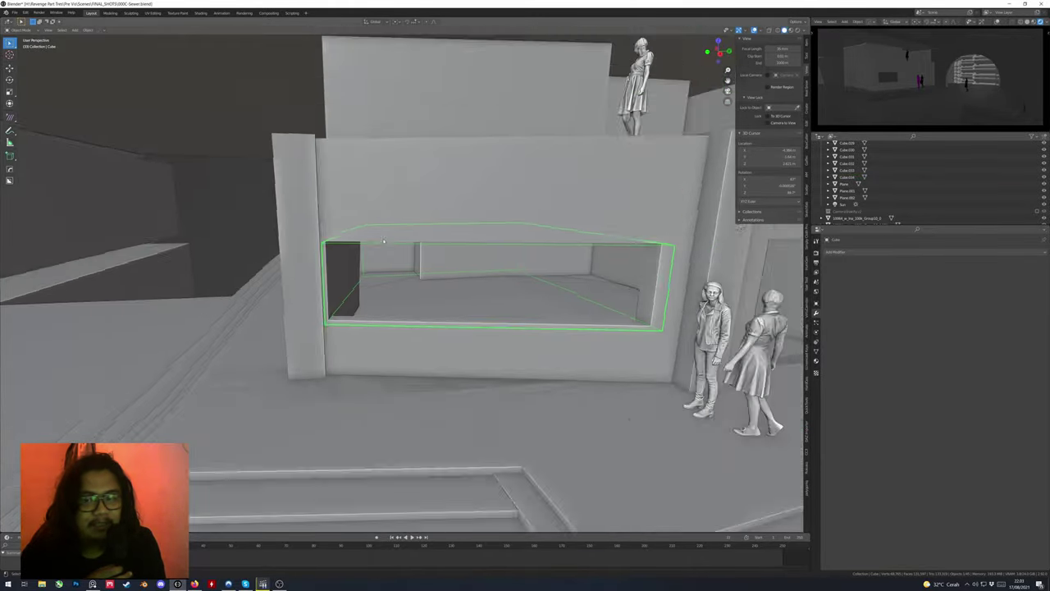
Adjust the front window cutter's mesh in top view so the opening fits between the pillars
key(Tab)
scroll(532, 46, up, 5)
key(shift+z)
key(KP_7)
click(631, 361)
mouse_move(631, 361)
middle_down()
mouse_move(549, 197)
mouse_move(525, 107)
middle_up()
scroll(518, 88, up, 5)
scroll(519, 89, down, 5)
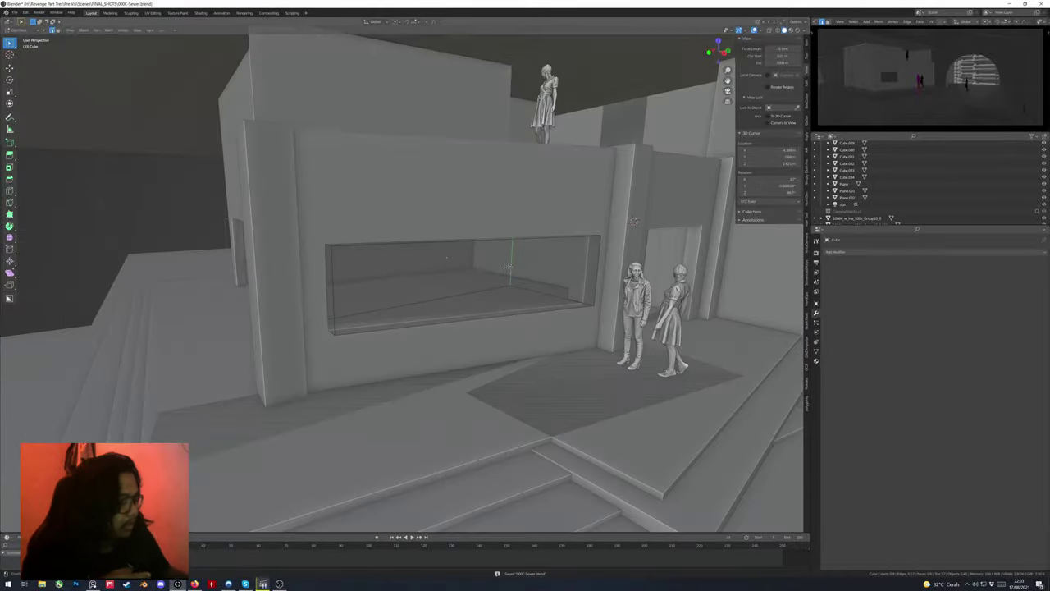
Save the scene and position a long rotated cutter box near the angled side wall
scroll(519, 89, up, 5)
key(Tab)
key(shift+z)
key(ctrl+s)
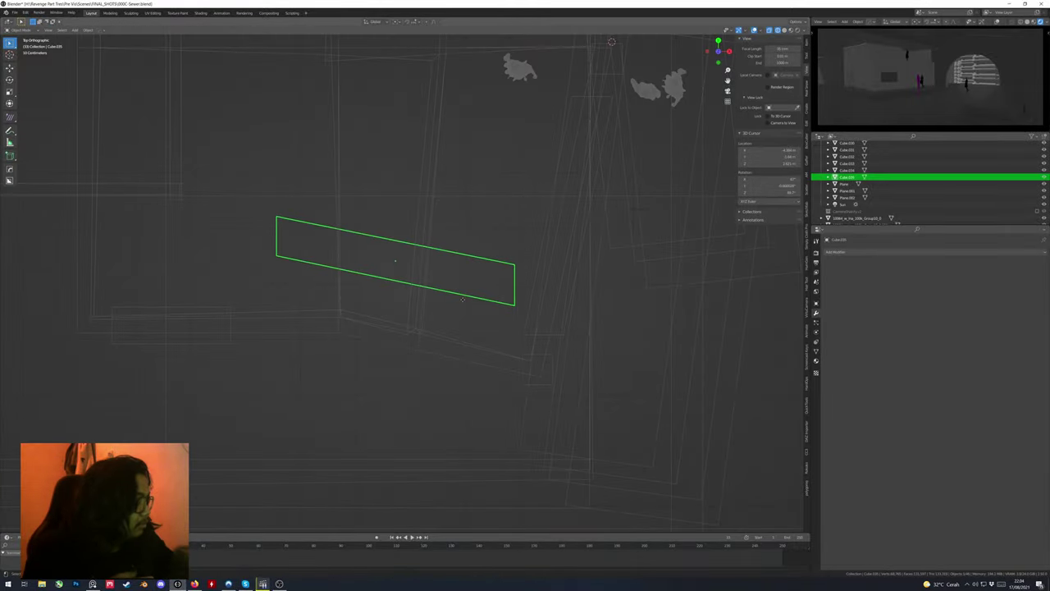
Extend the side-wall cutter box with an angled section that follows the bend in the wall
key(Tab)
key(KP_7)
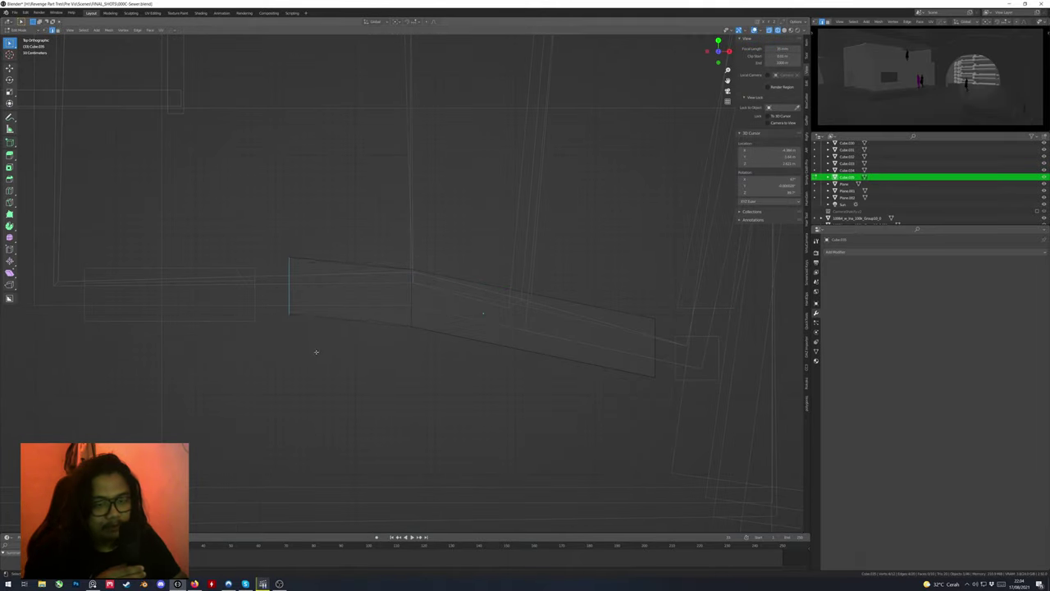
key(Tab)
key(shift+z)
middle_drag(316, 352, 601, 267)
key(shift+z)
key(KP_7)
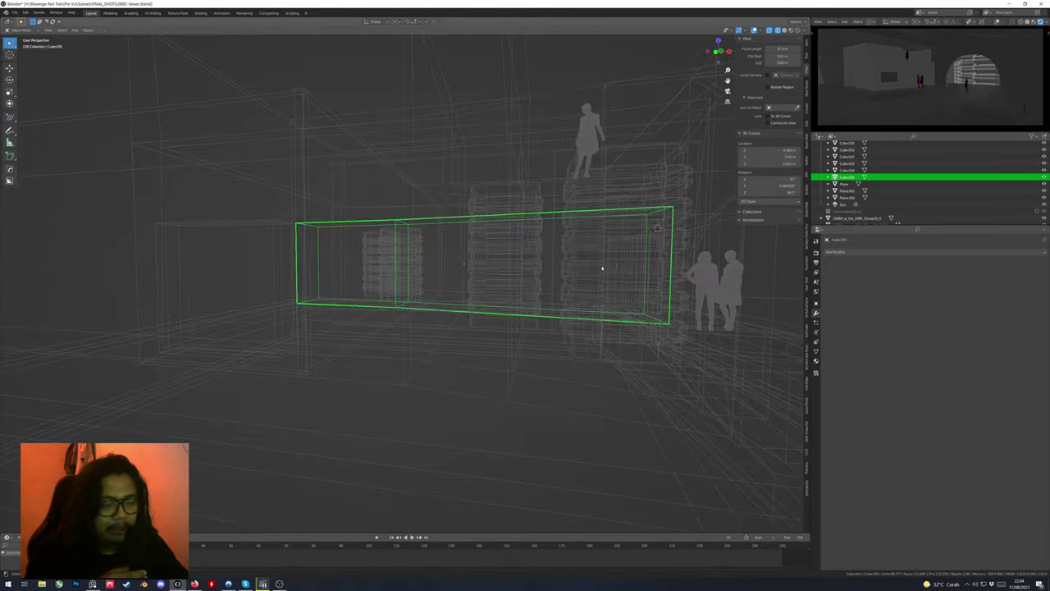
Save the scene and move the end edge of the bent side-window cutter along the Y axis
key(shift+z)
scroll(623, 238, up, 4)
key(ctrl+s)
click(638, 209)
key(Tab)
key(shift+z)
key(KP_7)
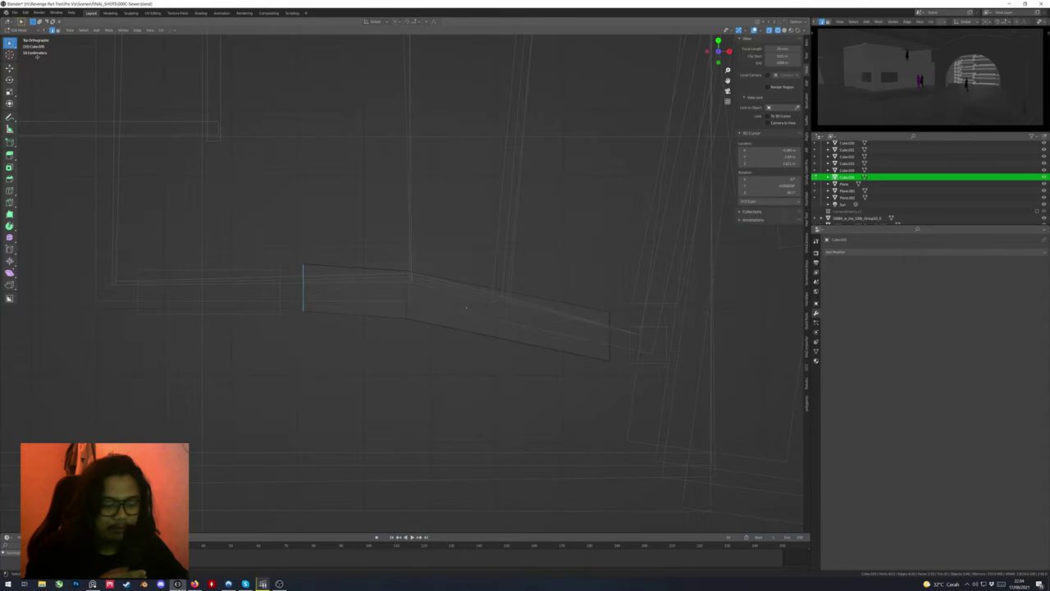
key(g)
key(y)
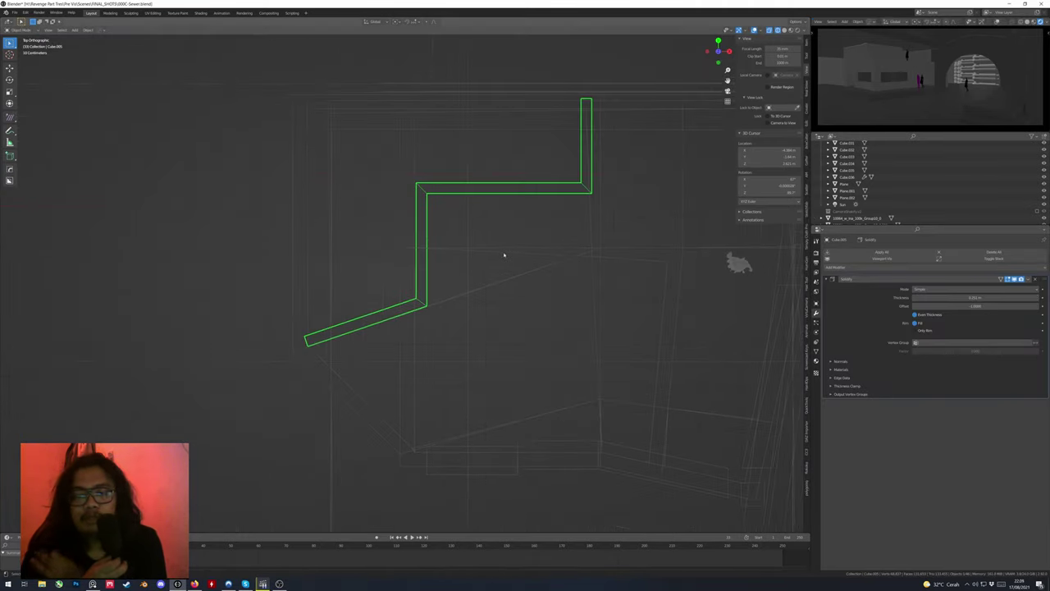
right_click(468, 254)
click(484, 428)
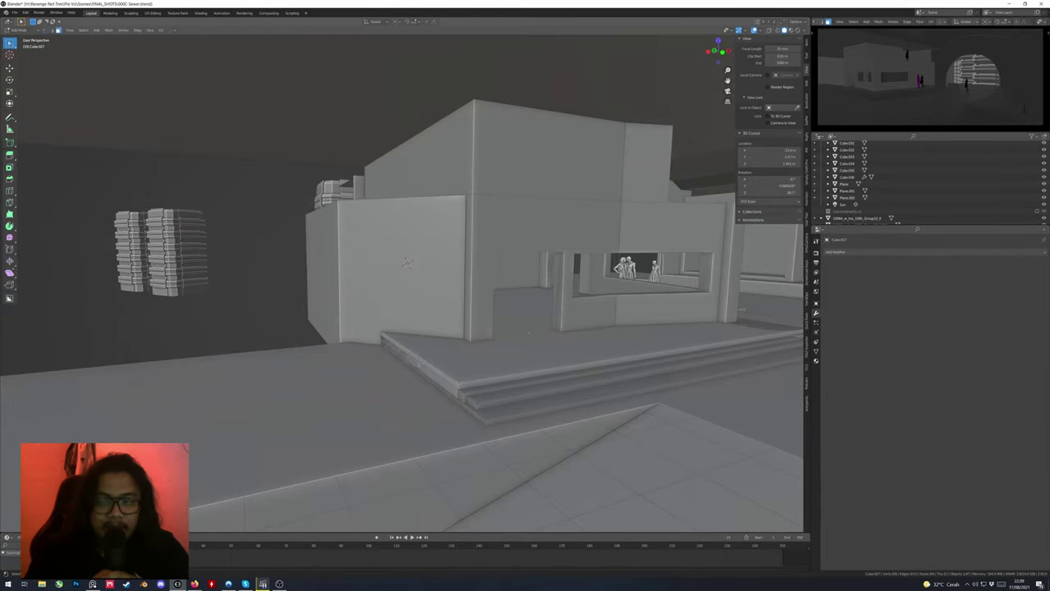
Leave Edit Mode on the stair platform, check the building through the camera and save the scene
key(Tab)
key(KP_0)
scroll(459, 301, up, 3)
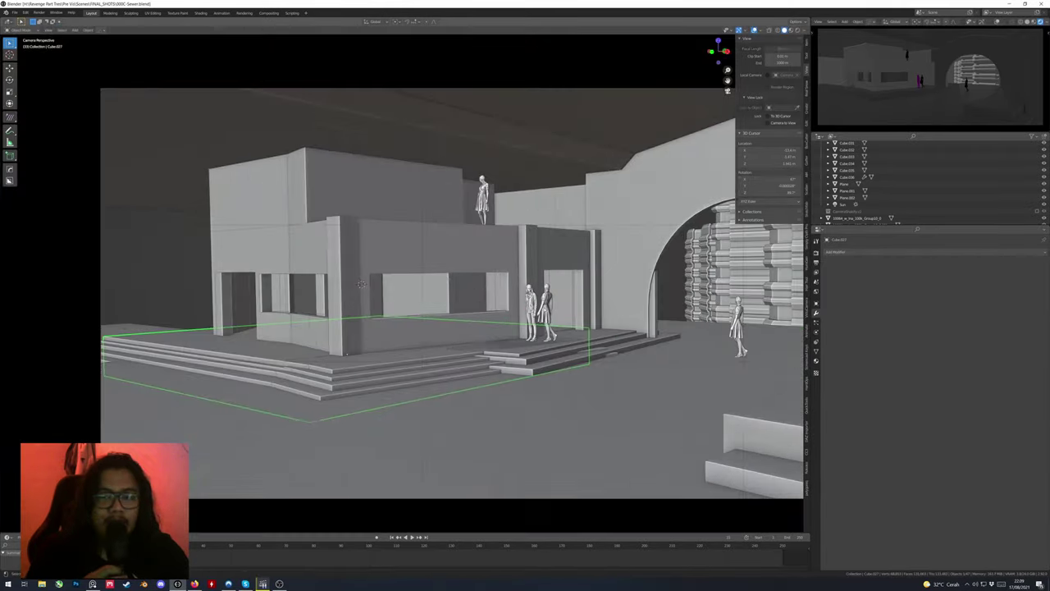
scroll(334, 201, up, 2)
key(ctrl+s)
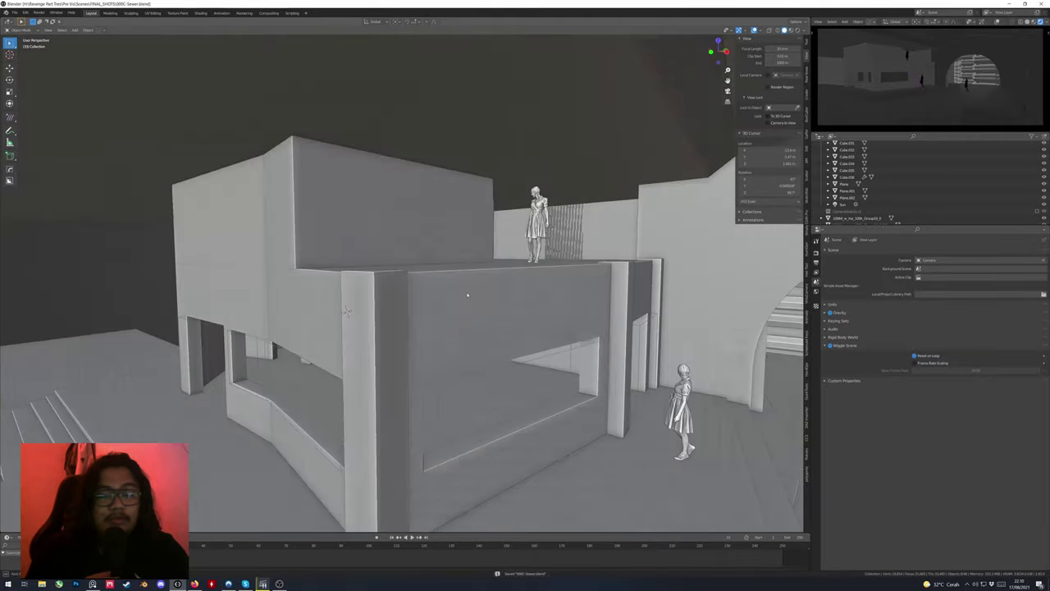
Move the vertical edge of the building's front corner pillar along the X axis
middle_drag(467, 294, 370, 363)
click(370, 363)
key(Tab)
key(KP_Decimal)
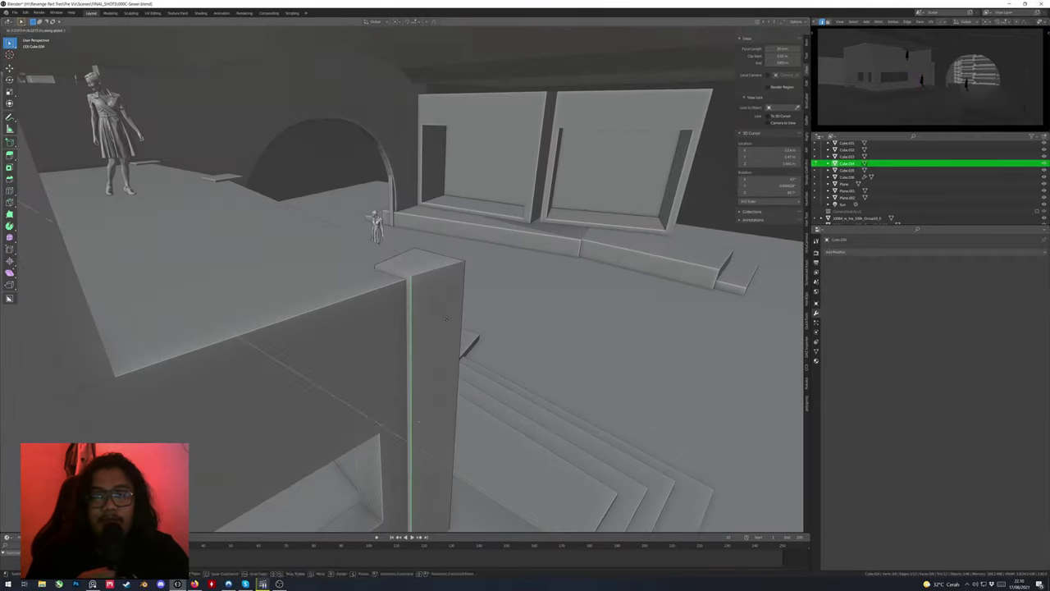
key(g)
key(x)
Bevel the outer vertical edges of the front corner pillar into a rounded, multi-segment profile
middle_drag(425, 293, 342, 326)
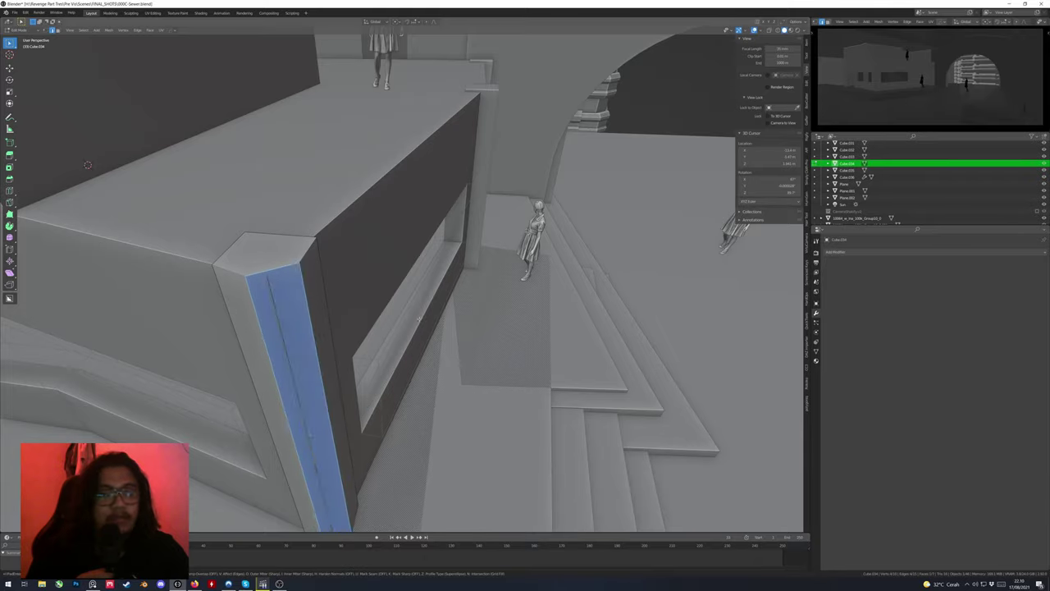
key(Tab)
scroll(88, 164, down, 5)
middle_drag(87, 164, 440, 263)
click(389, 252)
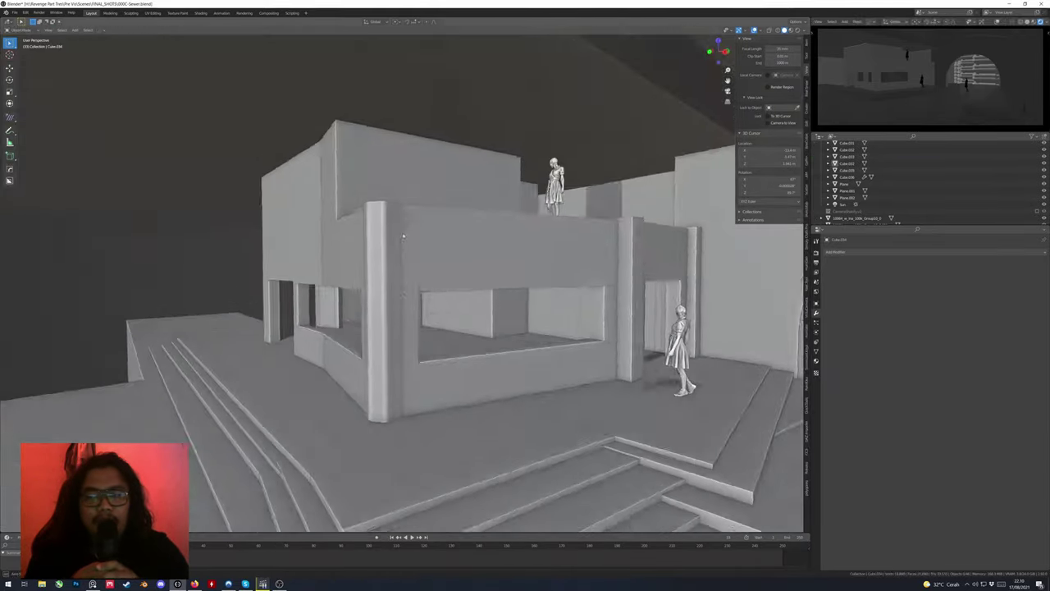
key(Tab)
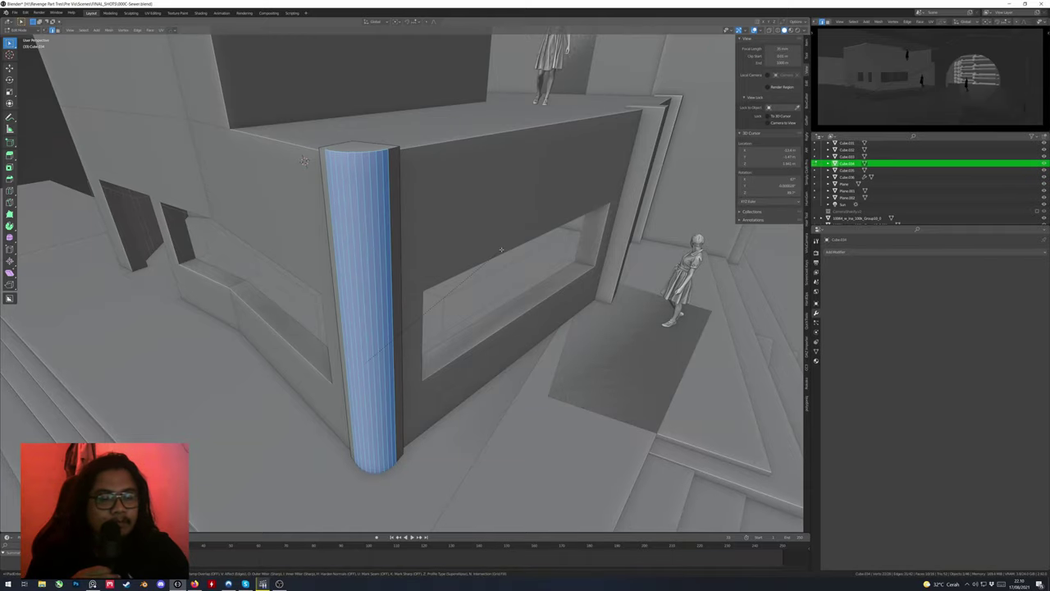
key(Tab)
Turn on Auto Smooth for the rounded corner pillar
middle_drag(389, 210, 369, 279)
click(815, 340)
click(623, 265)
click(279, 328)
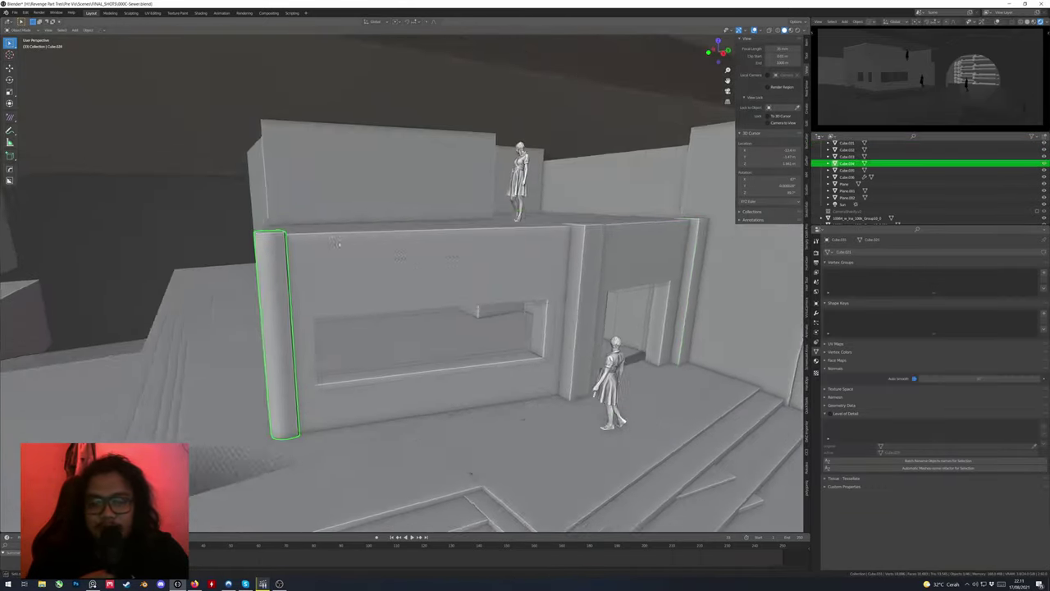
Convert the selected top faces of the lower block's roof band from triangles to quads
middle_drag(279, 328, 530, 238)
key(Tab)
click(484, 248)
click(538, 252)
key(Tab)
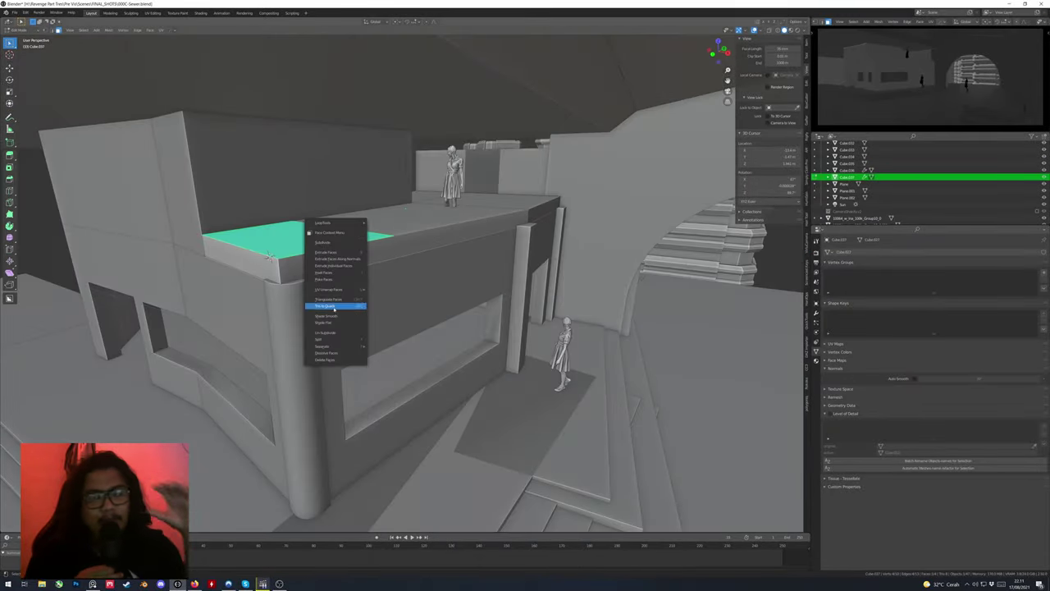
key(Tab)
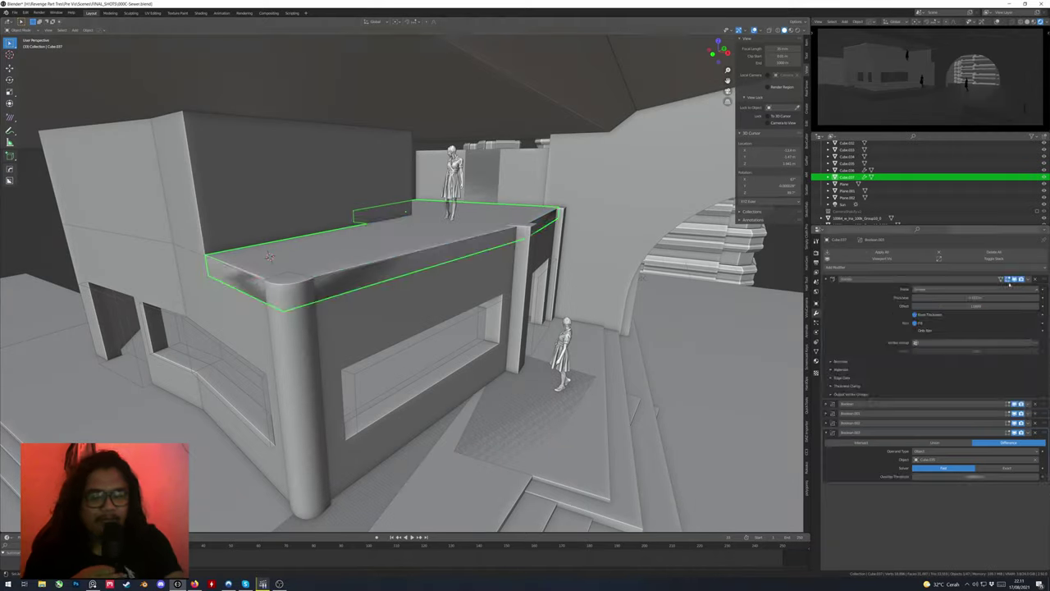
Select the roof band's edge loop and move it vertically along the Z axis
key(Tab)
mouse_move(486, 249)
middle_down()
mouse_move(528, 271)
mouse_move(508, 267)
mouse_move(542, 252)
mouse_move(534, 271)
mouse_move(420, 289)
mouse_move(374, 312)
mouse_move(410, 289)
middle_up()
alt+click(501, 264)
key(z)
key(Tab)
key(g)
key(z)
click(525, 259)
Reshape the roof band into an overhanging parapet by adjusting its outer edges in top view
key(Tab)
key(3)
key(2)
middle_drag(352, 243, 361, 252)
key(Tab)
key(Tab)
key(KP_7)
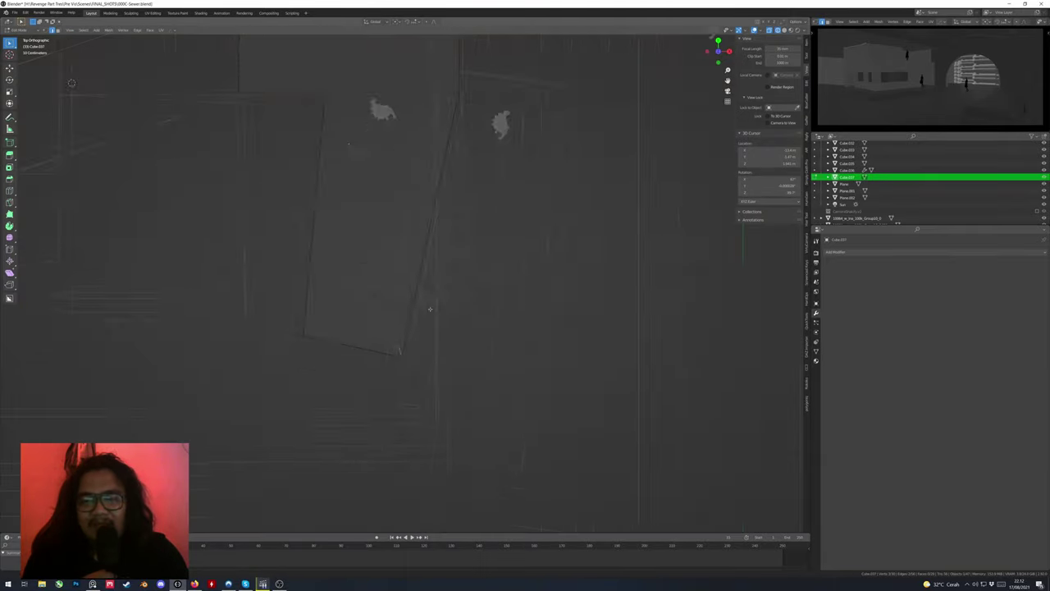
key(alt+z)
middle_drag(382, 314, 414, 361)
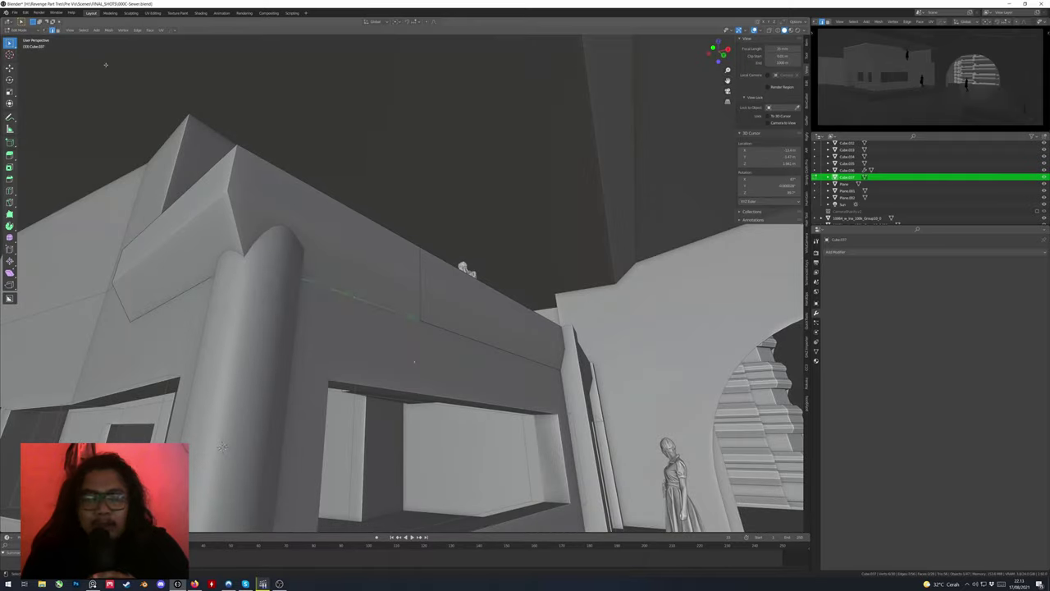
Move the parapet's short end edge outward above the side wall, working in top view with X-ray
click(351, 306)
middle_drag(351, 306, 390, 337)
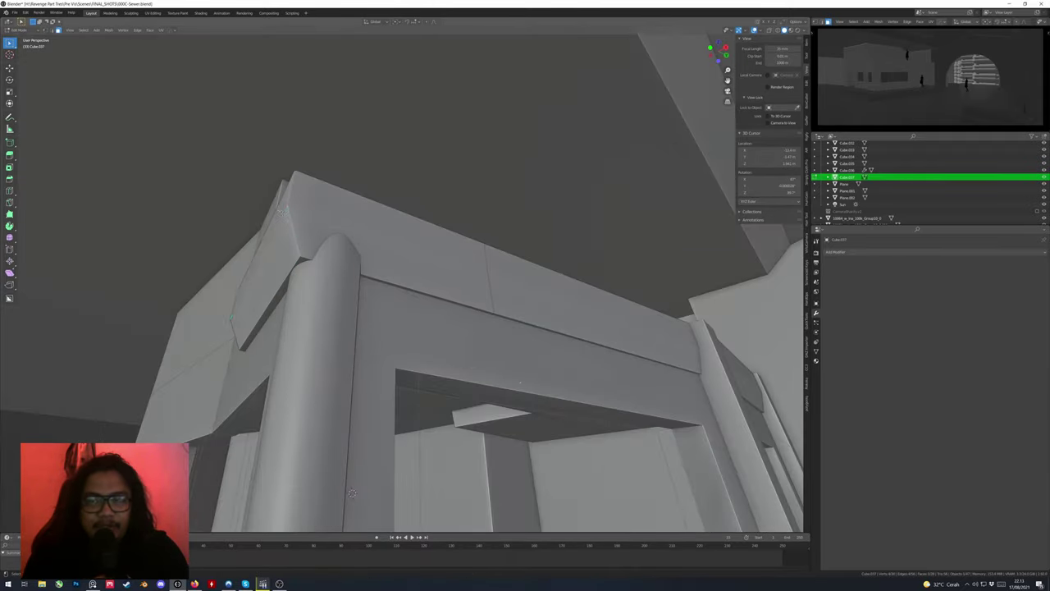
key(KP_7)
key(alt+z)
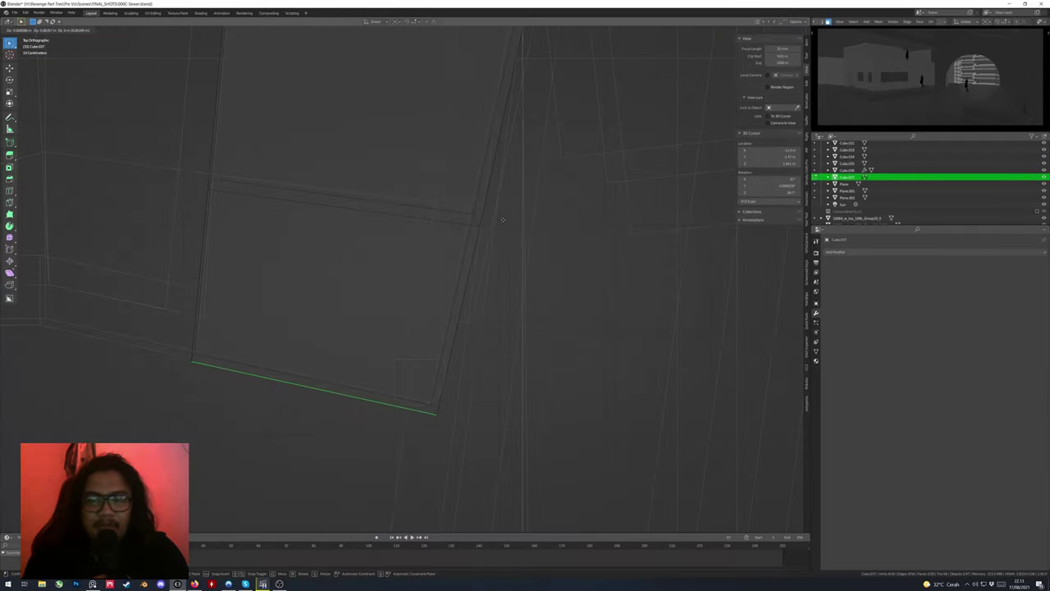
key(alt+z)
mouse_move(464, 313)
middle_down()
mouse_move(366, 271)
mouse_move(444, 284)
middle_up()
key(alt+z)
key(alt+z)
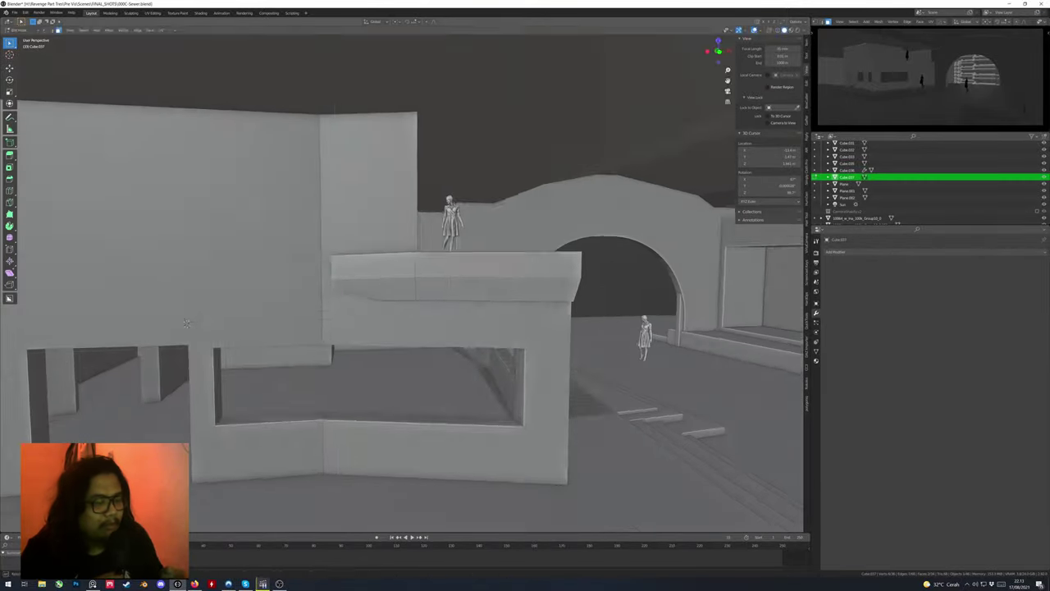
Leave the parapet's mesh editing, select the lower block with its front openings, and save the scene file
middle_drag(173, 323, 351, 273)
key(Tab)
click(481, 267)
key(Tab)
key(alt+z)
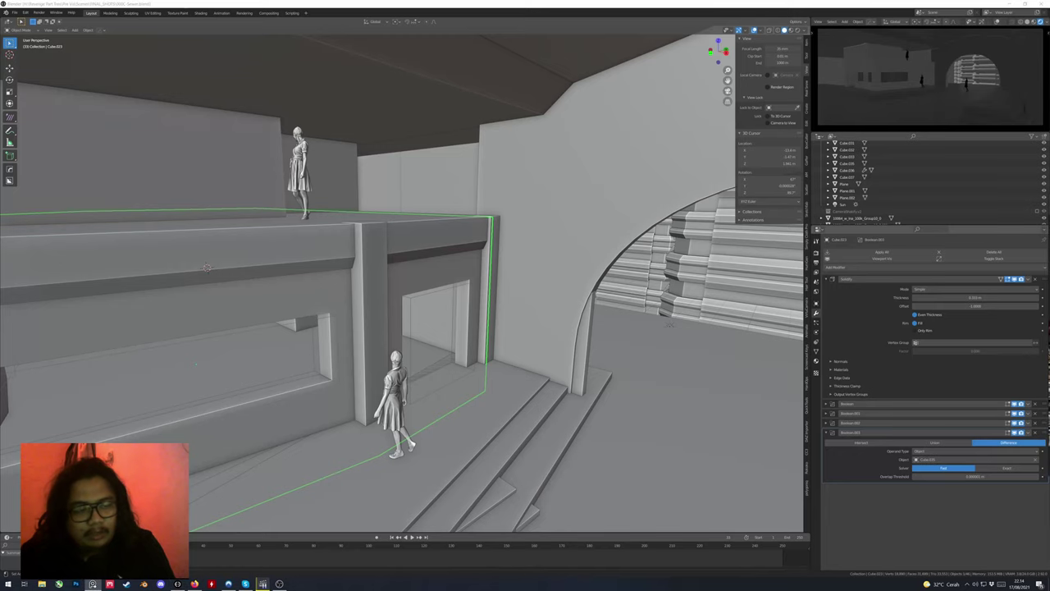
middle_drag(402, 283, 459, 271)
key(ctrl+s)
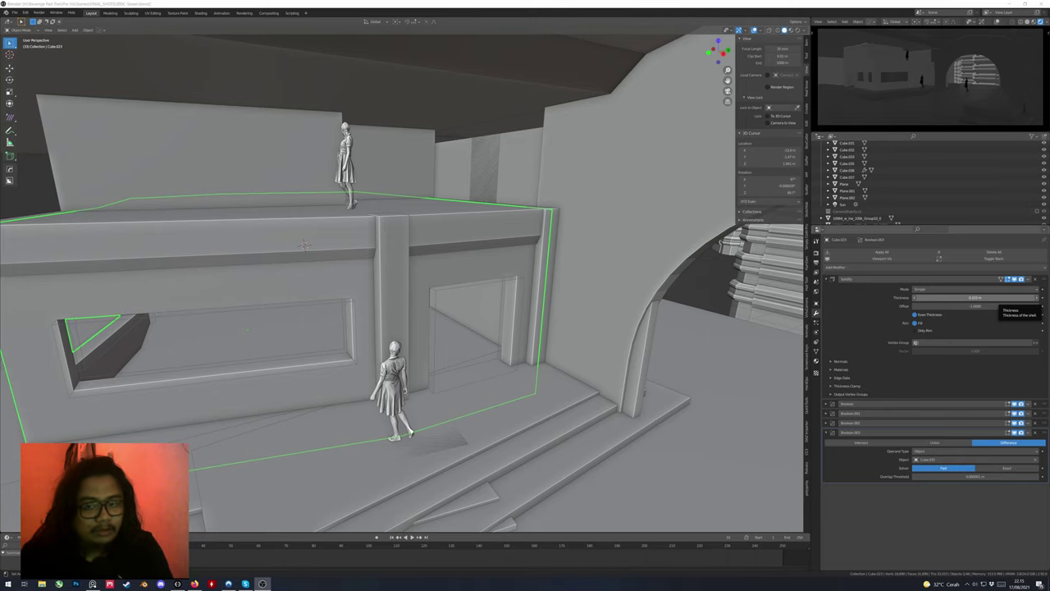
middle_drag(427, 247, 460, 261)
key(Tab)
key(Tab)
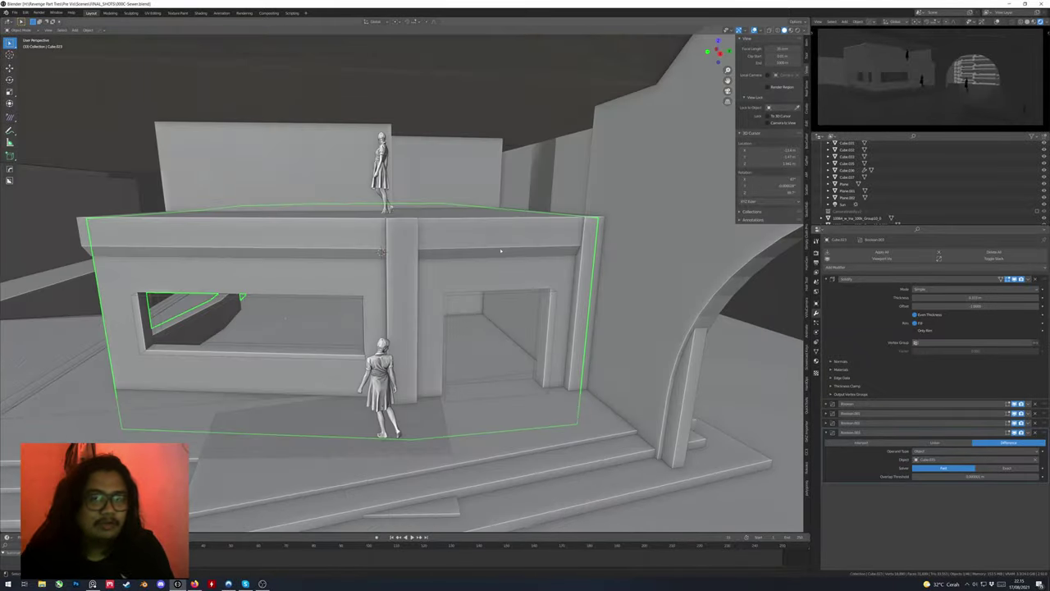
Turn the box in front of the entrance doorway into a thin slab canopy above the opening, and save the file
click(567, 250)
mouse_move(566, 250)
middle_down()
mouse_move(591, 255)
mouse_move(566, 271)
middle_up()
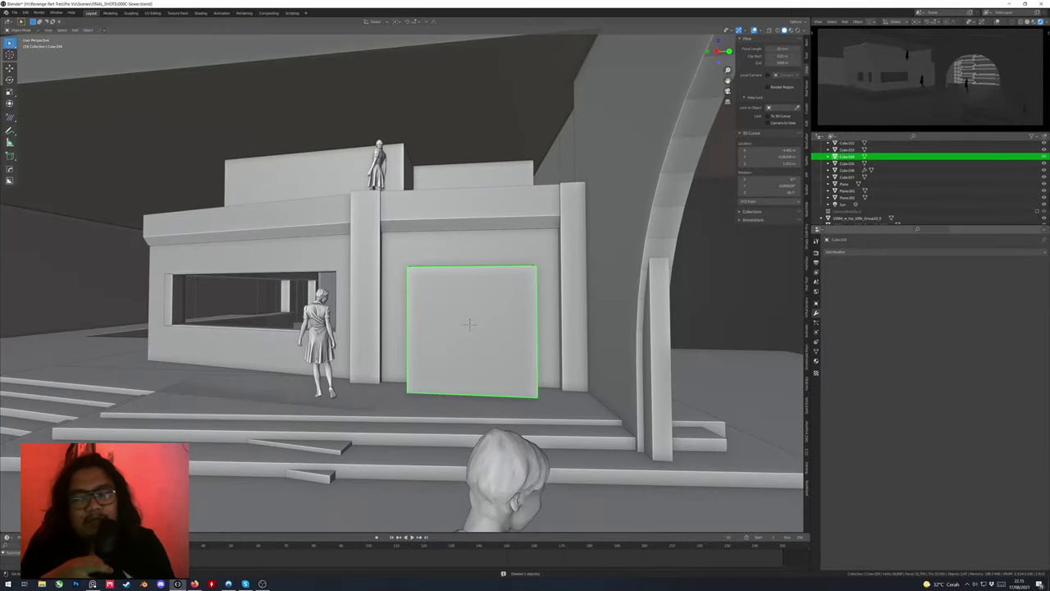
middle_drag(469, 324, 508, 326)
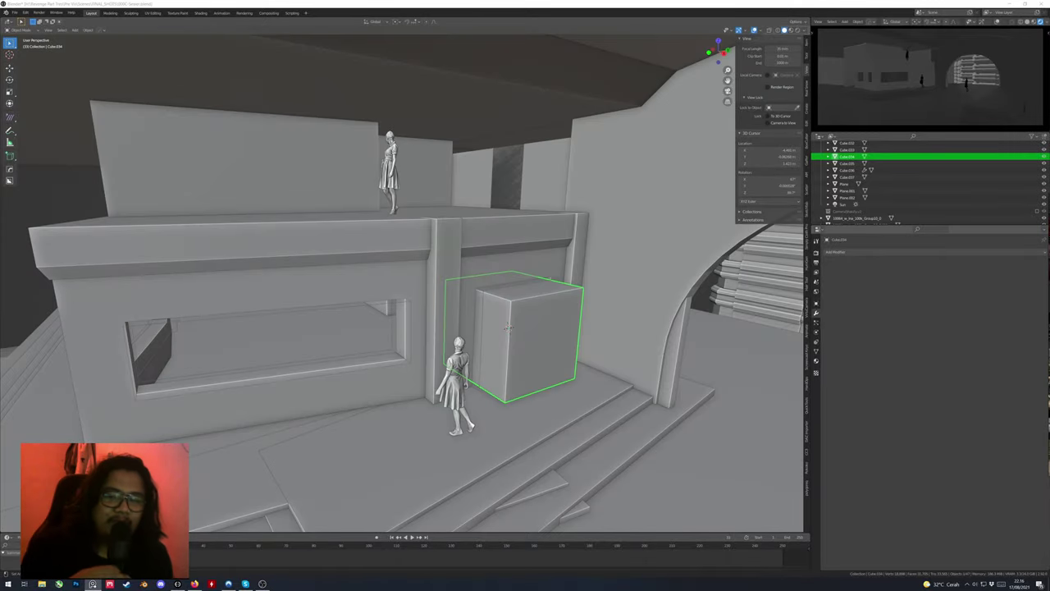
middle_drag(508, 326, 596, 263)
key(s)
click(574, 270)
key(Tab)
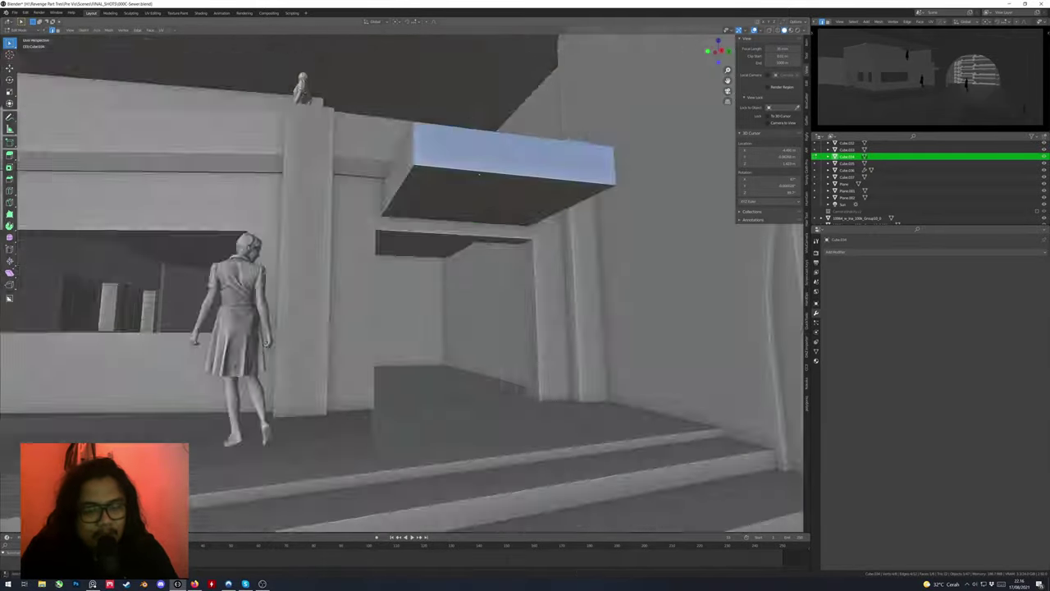
key(ctrl+s)
middle_drag(493, 328, 550, 216)
key(z)
key(Escape)
key(Tab)
scroll(550, 216, down, 6)
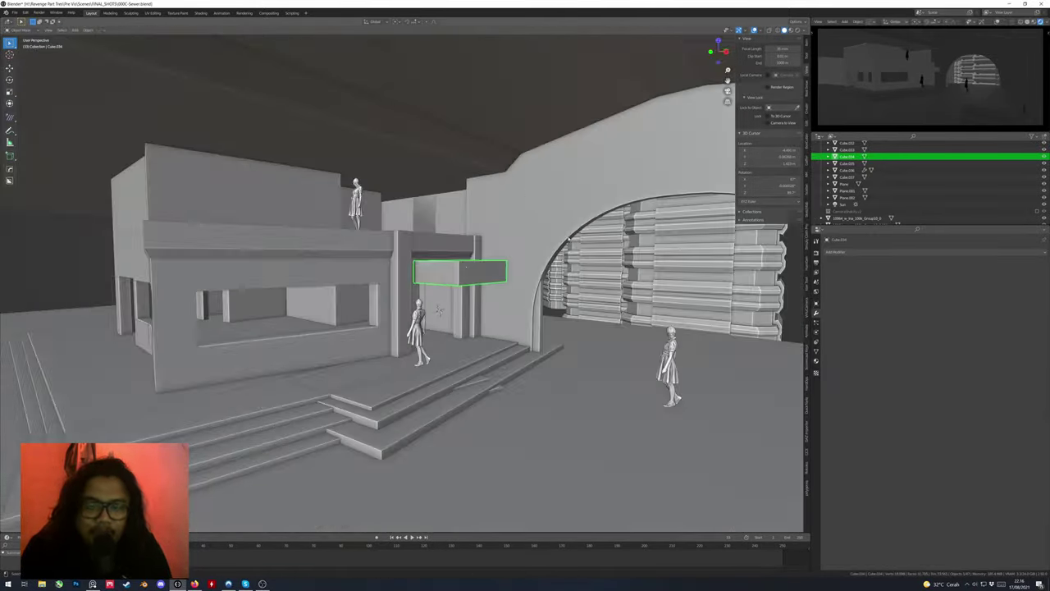
Add an area light to the scene and move it along the Y axis near the arched tunnel opening
key(shift+a)
click(648, 270)
click(817, 332)
key(g)
key(y)
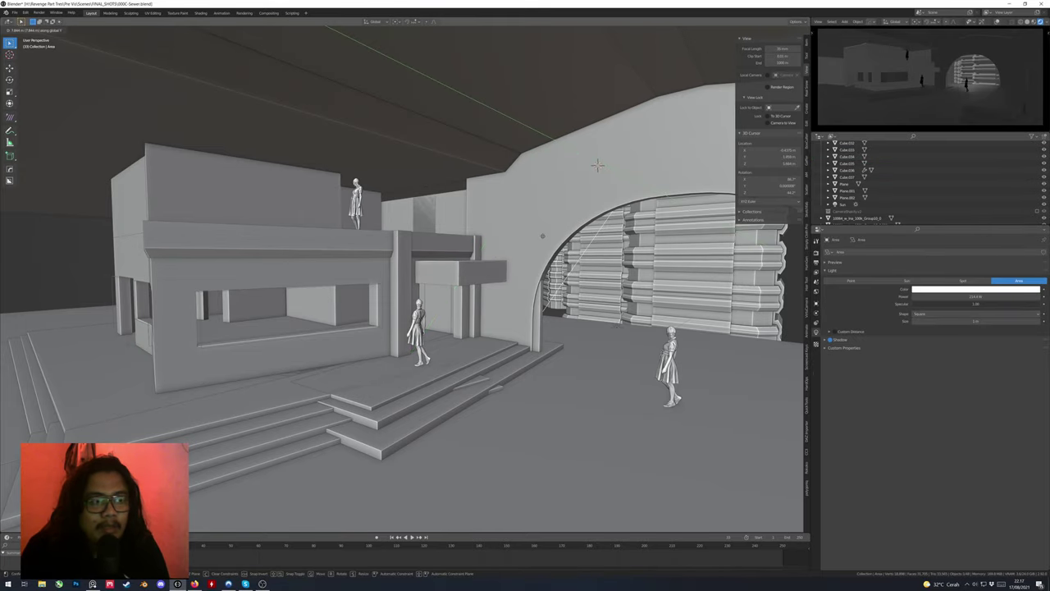
click(597, 165)
Taper the entrance canopy so its top face is smaller than its base
click(459, 271)
key(Tab)
key(KP_Decimal)
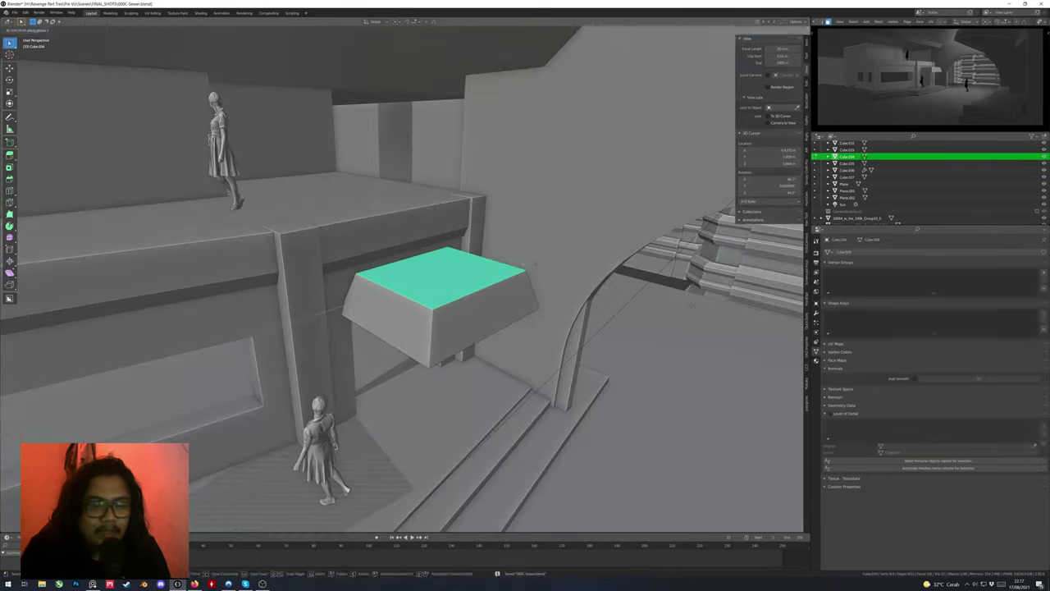
middle_drag(523, 266, 542, 250)
key(alt+a)
middle_drag(672, 94, 560, 307)
key(alt+z)
key(alt+z)
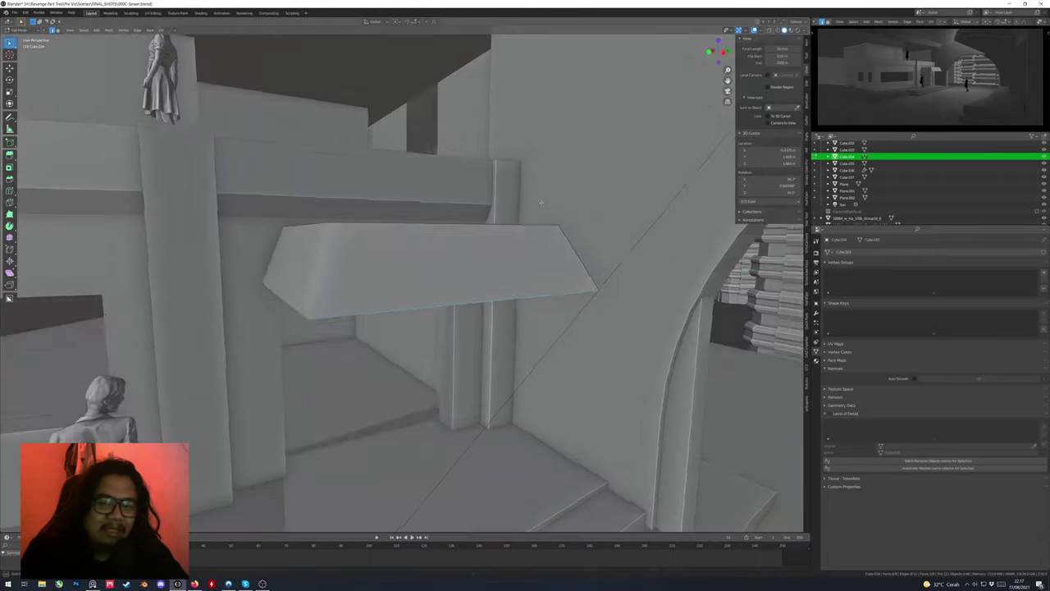
Round the canopy's sloping sides into a curved profile with a multi-segment bevel and enable Auto Smooth
key(g)
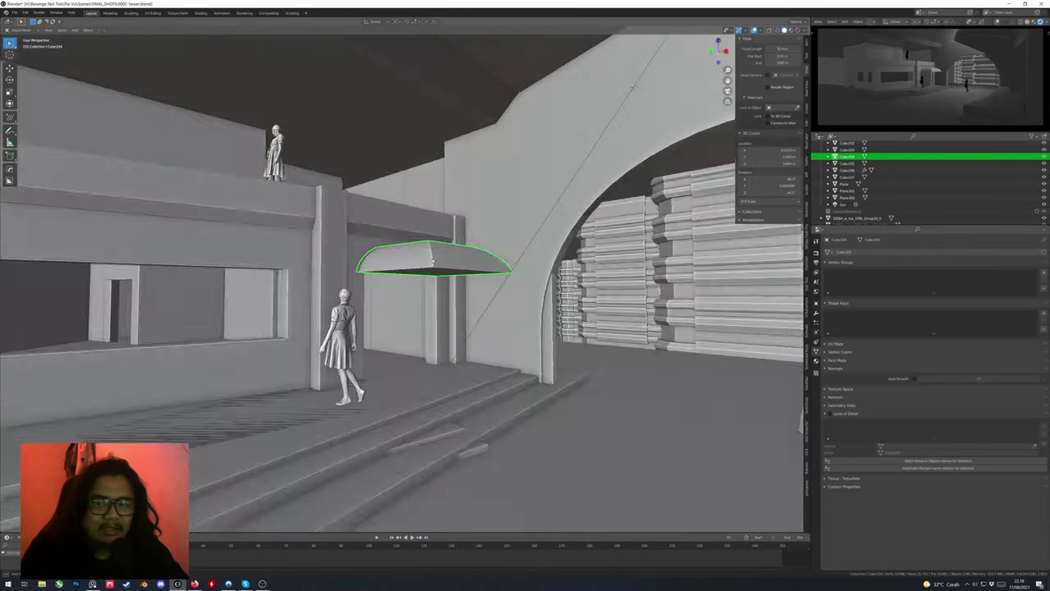
middle_drag(435, 270, 402, 251)
middle_drag(556, 289, 574, 283)
key(Tab)
key(ctrl+b)
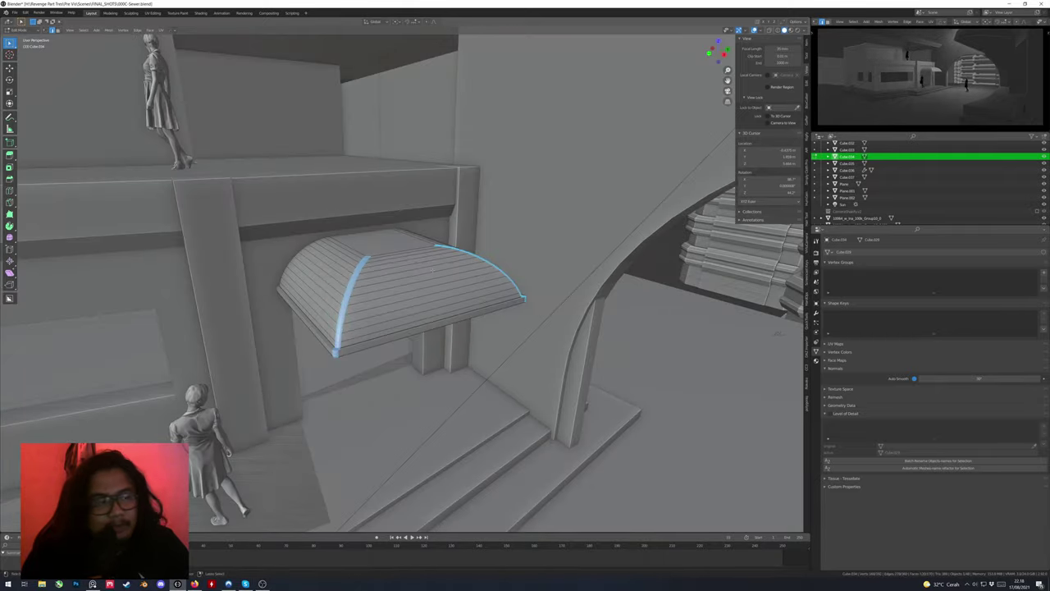
click(574, 264)
Add loop cuts across the curved canopy, adjust their spacing by scaling along the X axis, and save the file
middle_drag(574, 264, 416, 259)
key(ctrl+r)
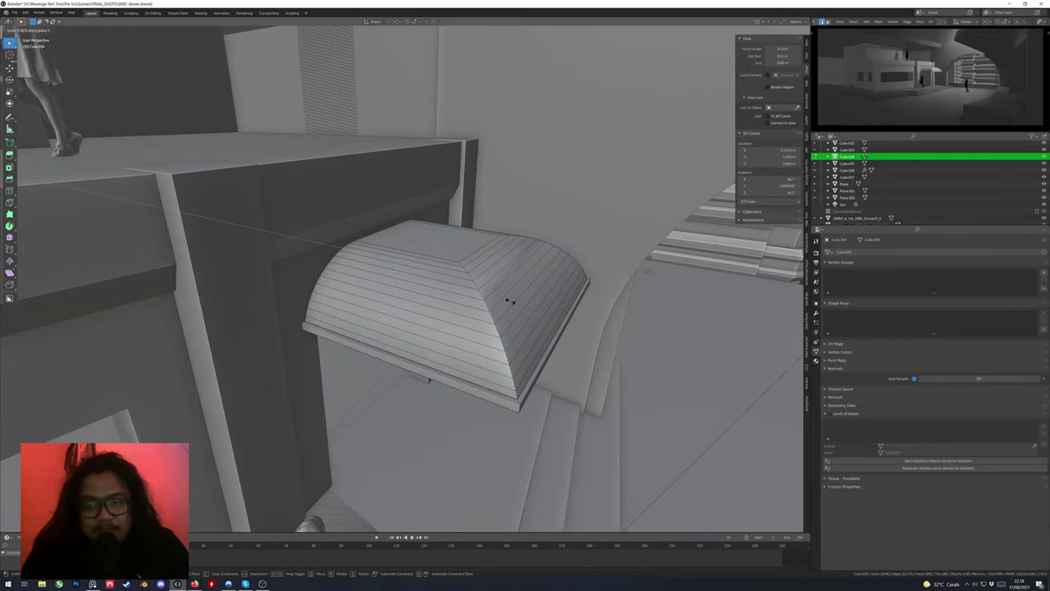
click(508, 301)
middle_drag(509, 301, 784, 299)
key(ctrl+b)
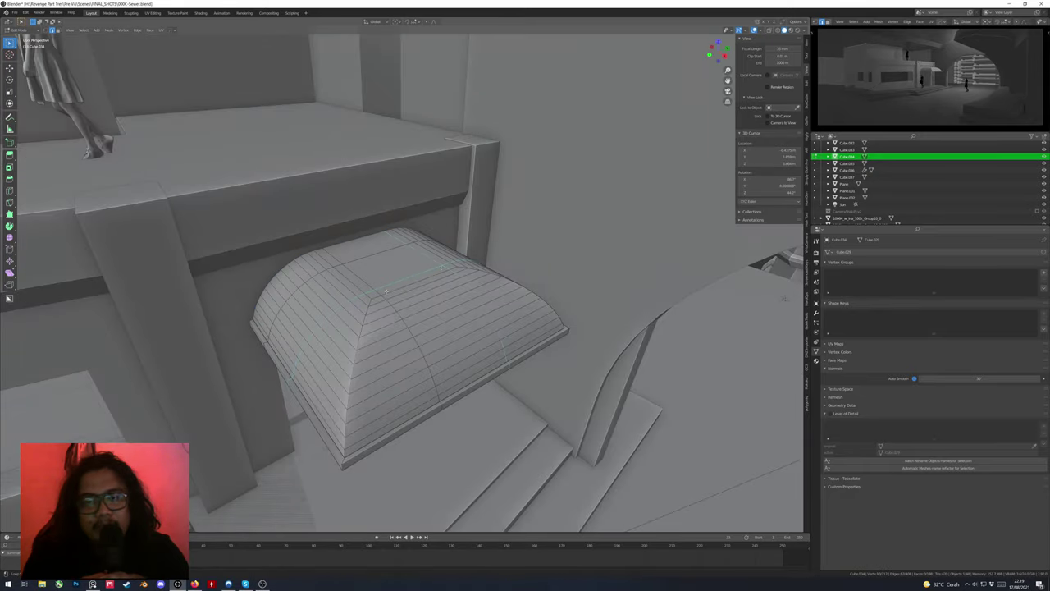
click(386, 291)
middle_drag(385, 291, 268, 343)
middle_drag(402, 328, 370, 271)
key(ctrl+s)
Build a raised arched band over the middle of the canopy from a box with a bevelled, rounded front
key(shift+a)
key(Tab)
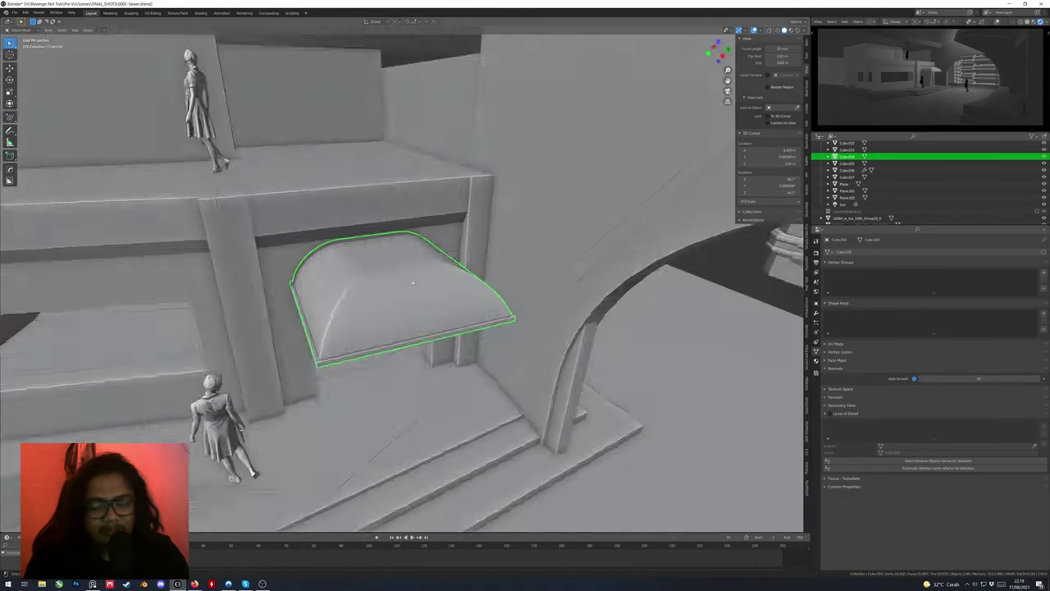
key(s)
middle_drag(469, 287, 439, 275)
scroll(500, 294, up, 3)
scroll(519, 296, down, 3)
key(Tab)
key(ctrl+Tab)
key(Escape)
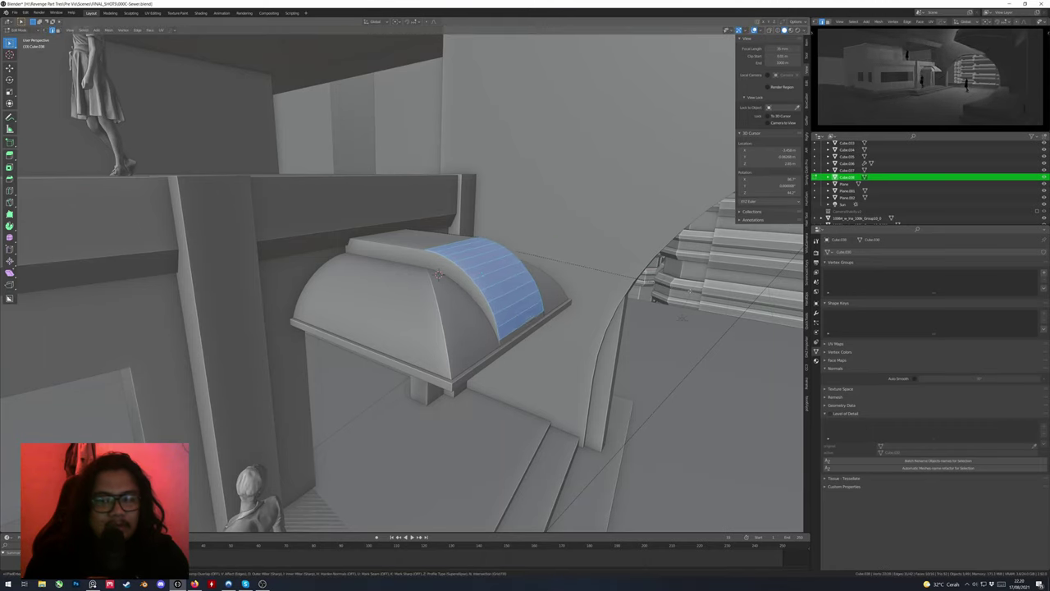
middle_drag(439, 275, 396, 283)
key(shift+z)
key(shift+z)
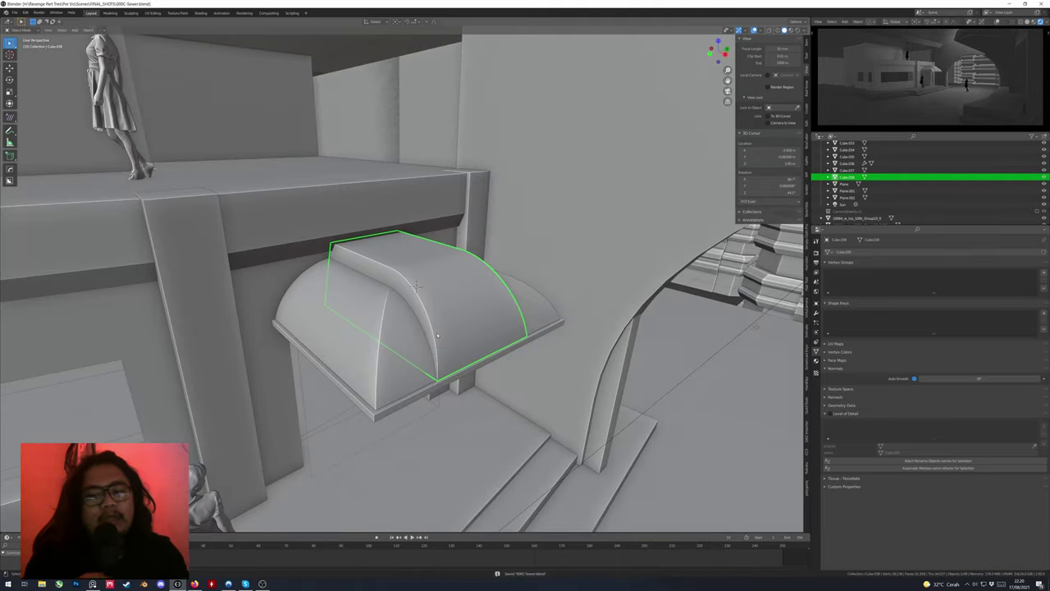
Fit a pair of mirrored support pillars under the canopy's front corners, reaching down to the steps
drag(342, 207, 624, 317)
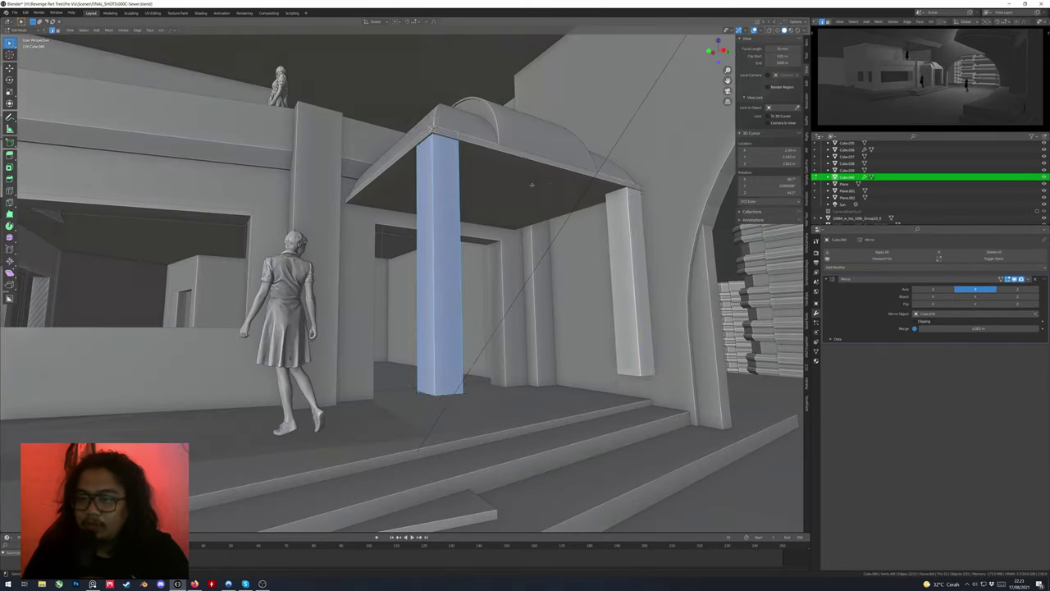
key(alt+a)
key(a)
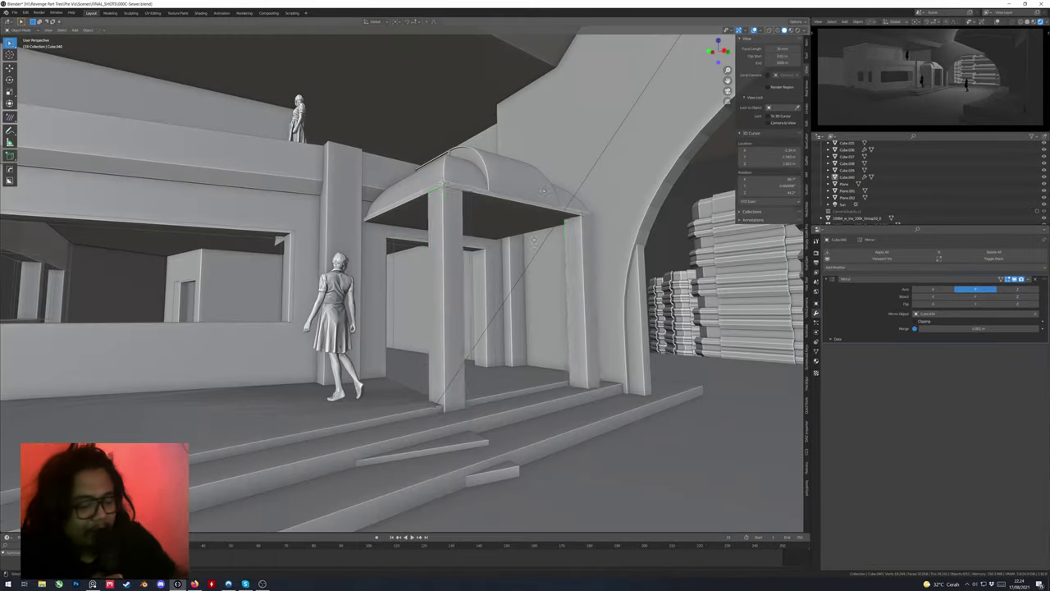
click(469, 188)
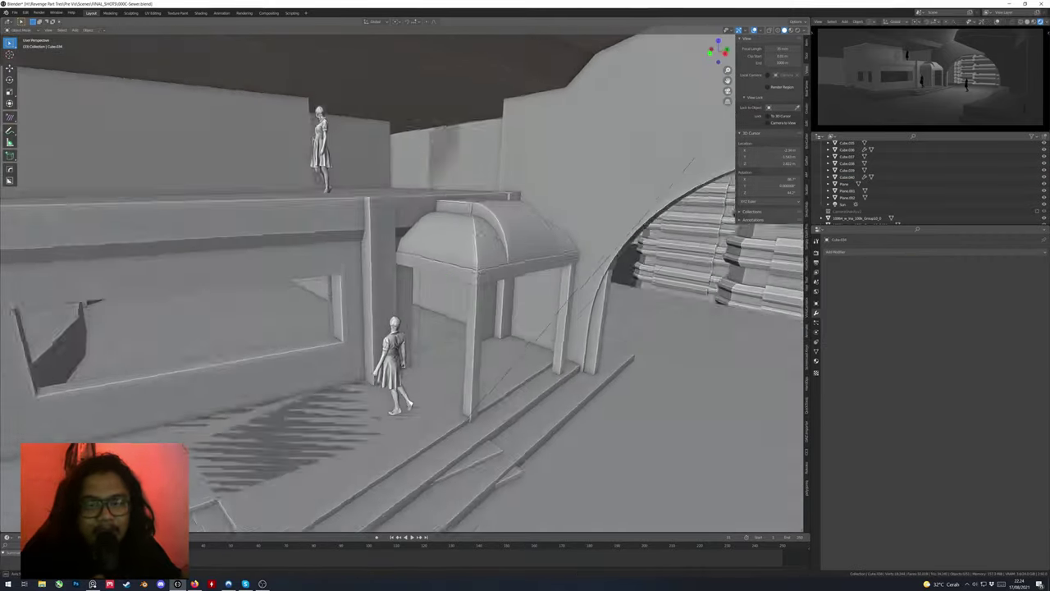
click(563, 259)
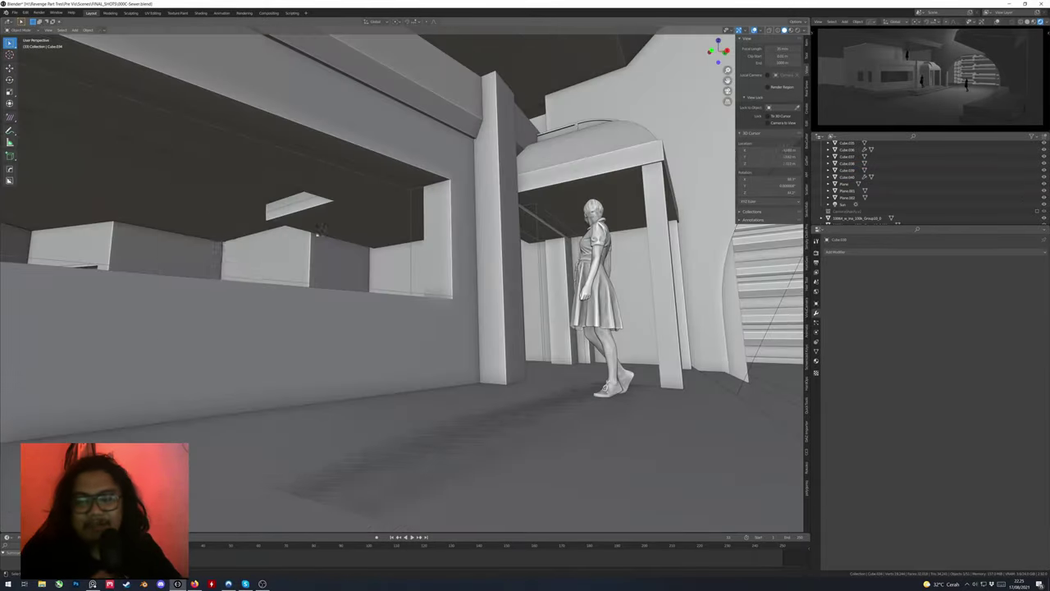
Place an area light inside the lower block behind the front window and give it a warm colour
click(154, 189)
click(816, 343)
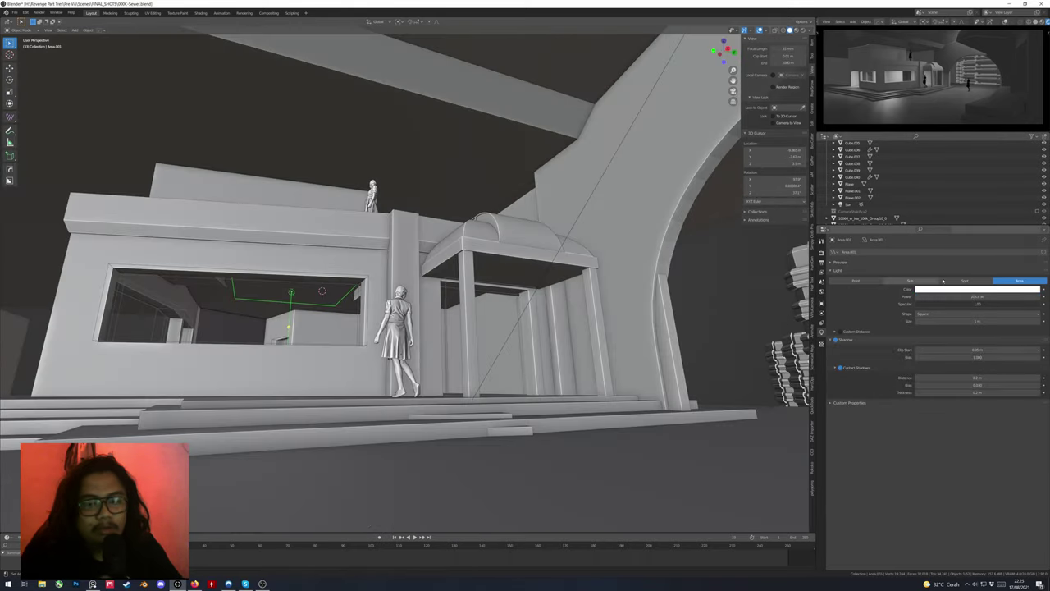
click(976, 289)
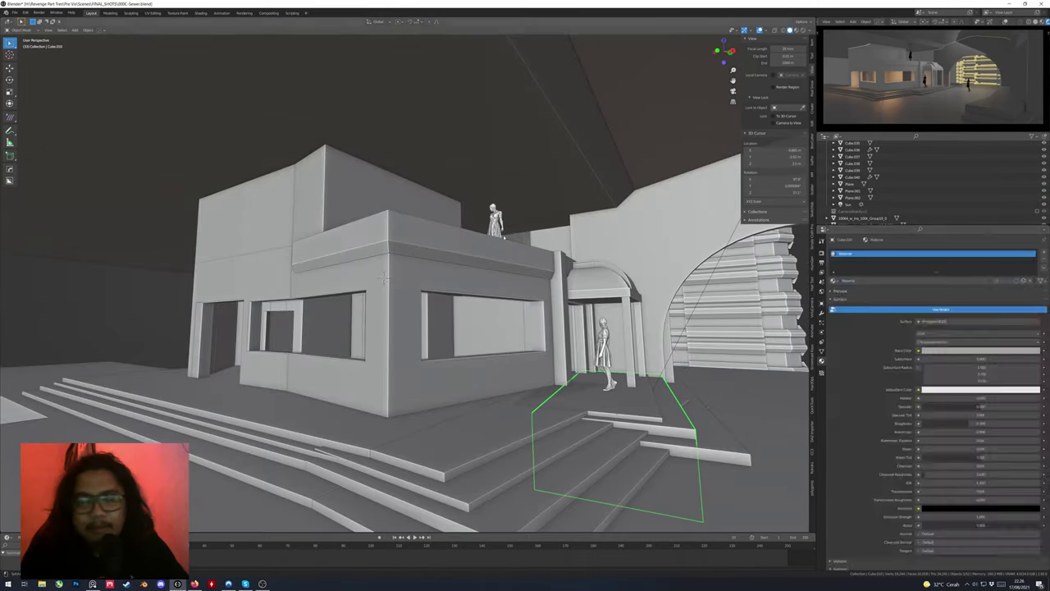
Shift the pillar between window and entrance along the X axis, and adjust its mesh along Y in top view with X-ray
click(459, 285)
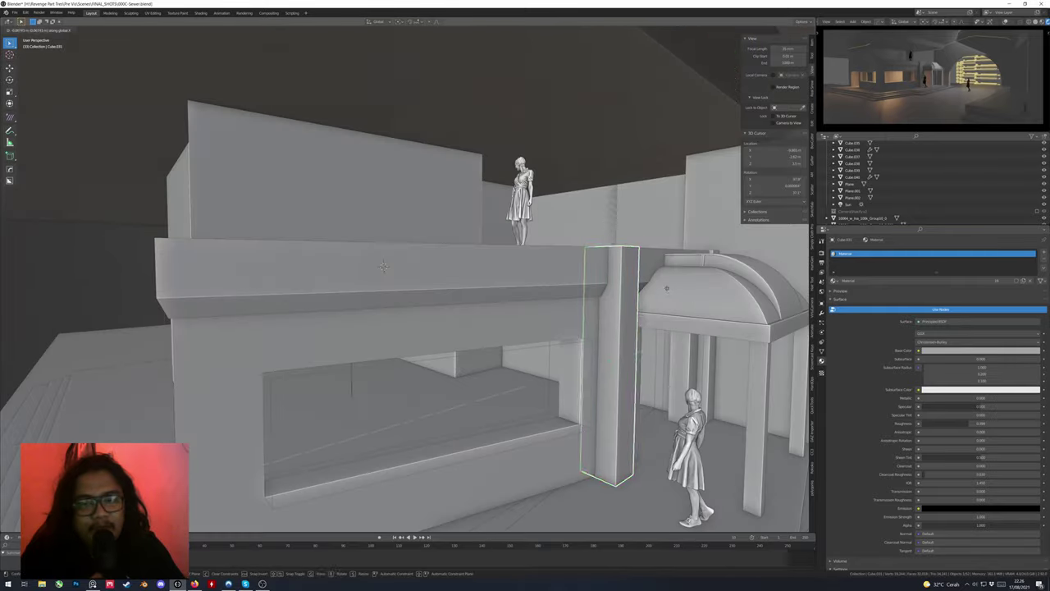
middle_drag(382, 265, 404, 281)
key(Tab)
key(alt+z)
key(KP_7)
key(g)
key(y)
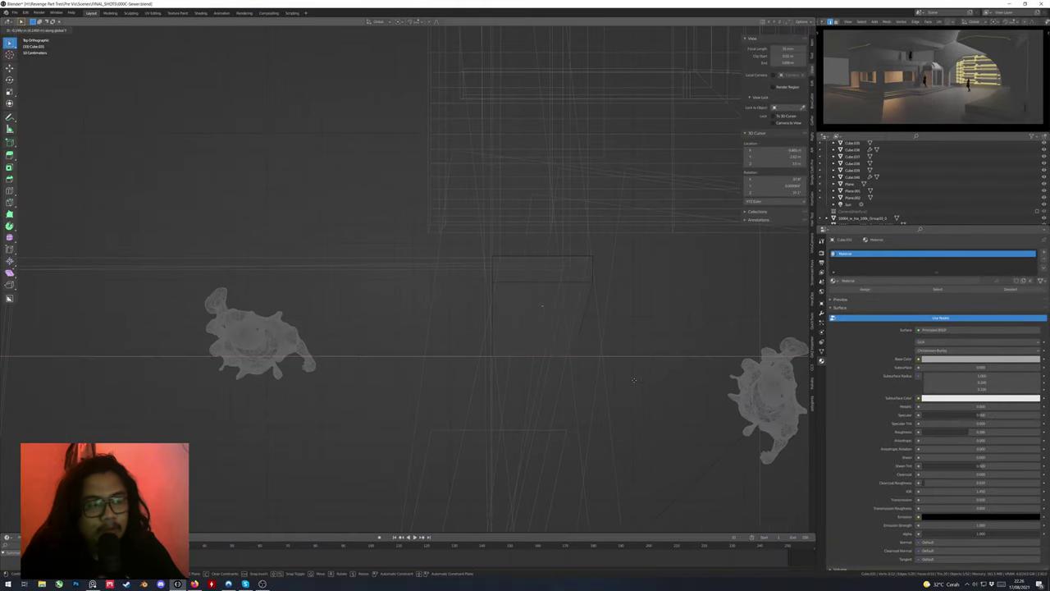
click(598, 378)
key(z)
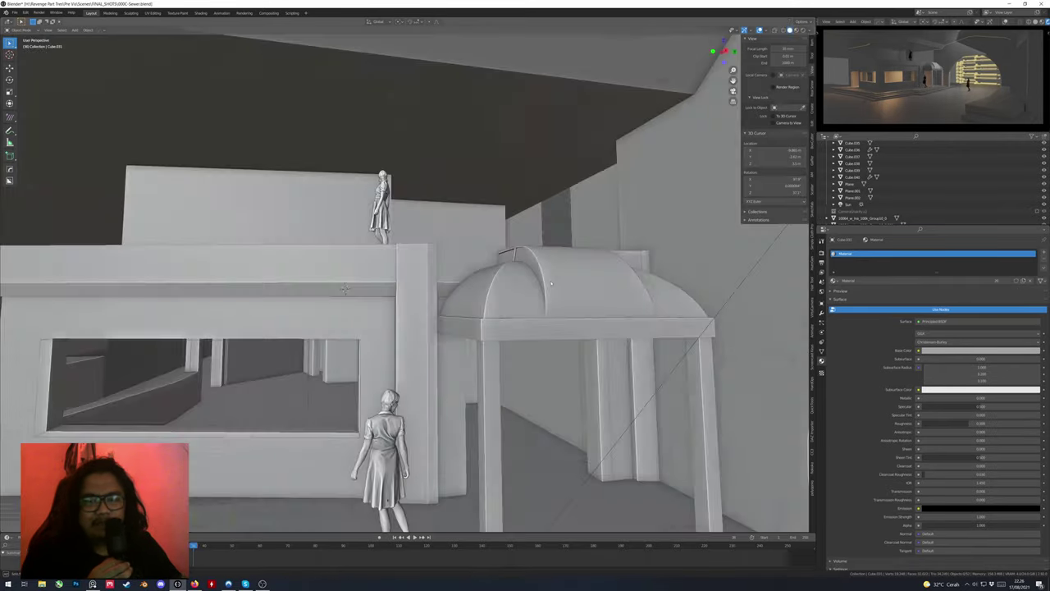
Round the front vertical corner of the parapet and the lower block's wall beneath it with a multi-segment bevel
click(539, 304)
middle_drag(539, 304, 467, 246)
click(467, 246)
key(Tab)
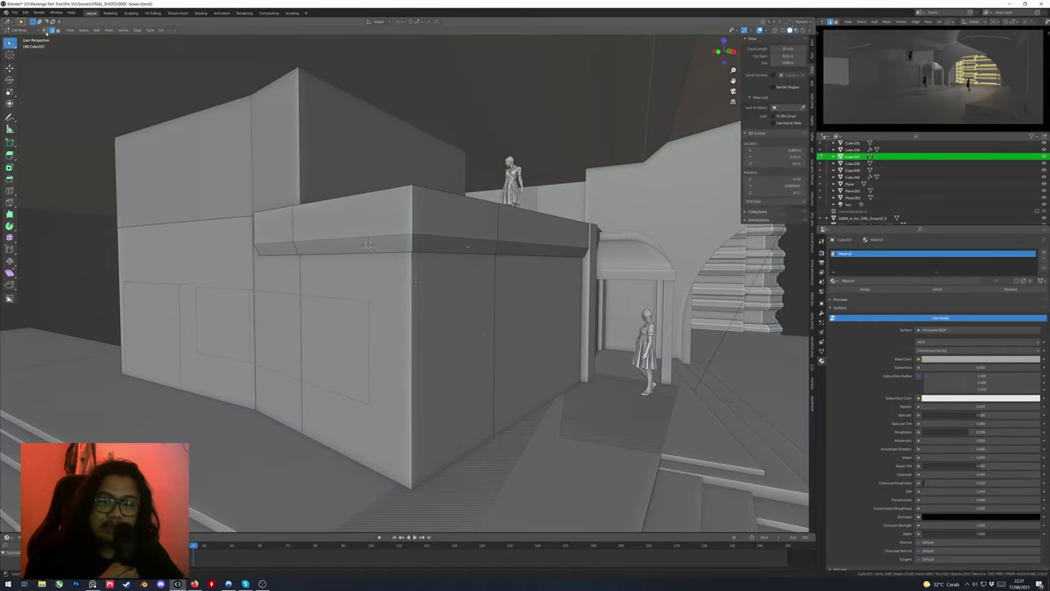
key(Tab)
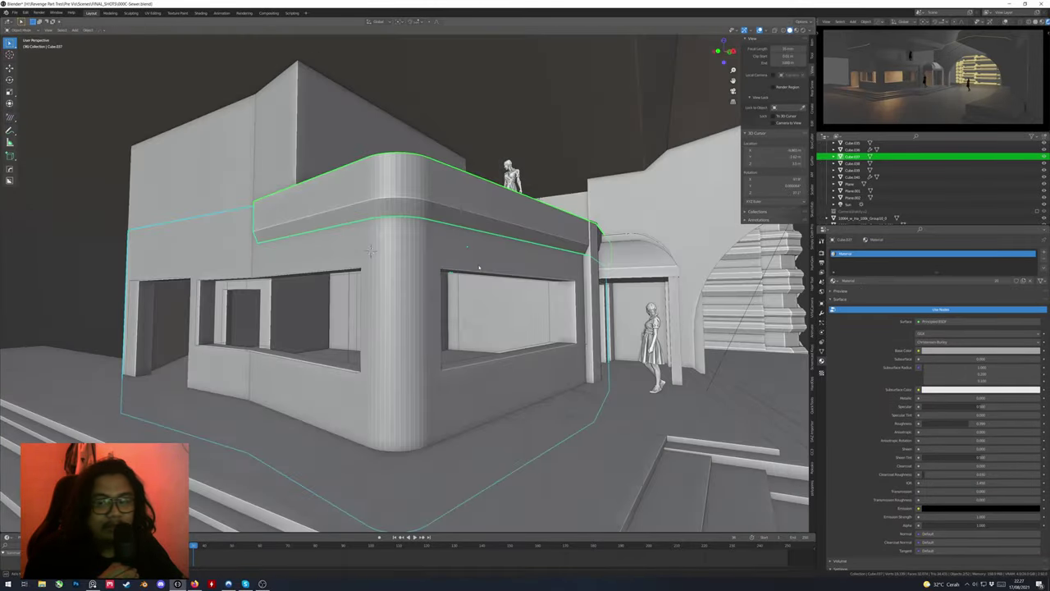
click(821, 351)
middle_drag(460, 312, 500, 305)
Offset the faces of the lower block's rounded corner column with Shrink/Fatten
click(591, 320)
key(Tab)
click(821, 314)
key(g)
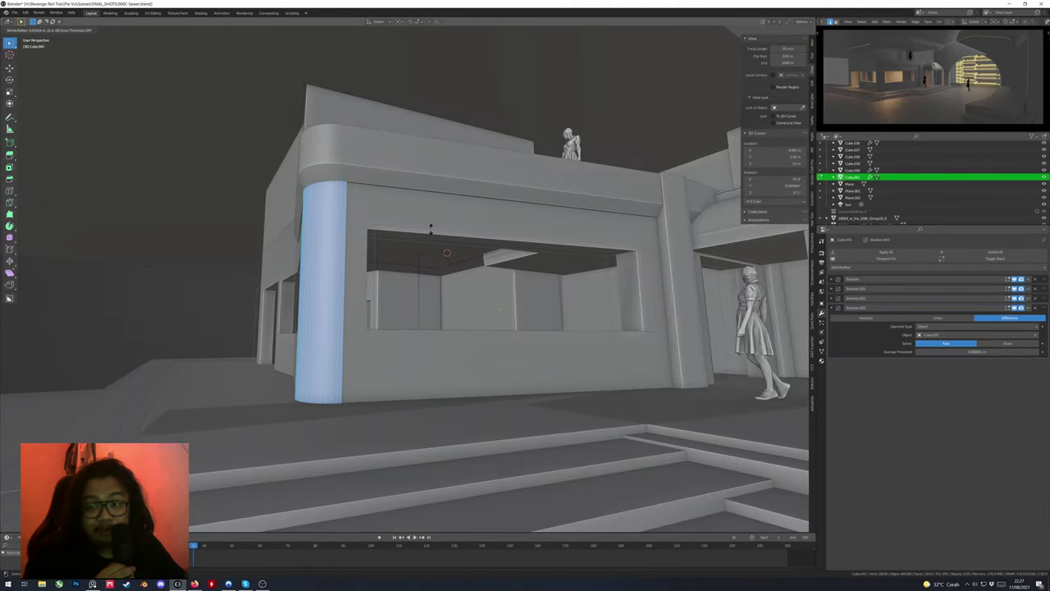
key(Escape)
middle_drag(430, 228, 369, 271)
key(Tab)
Move the arched wall plane along the Z axis, and shift the selected part of the building shell vertically as well
click(353, 246)
scroll(344, 267, up, 2)
scroll(345, 267, down, 3)
click(478, 198)
key(g)
key(z)
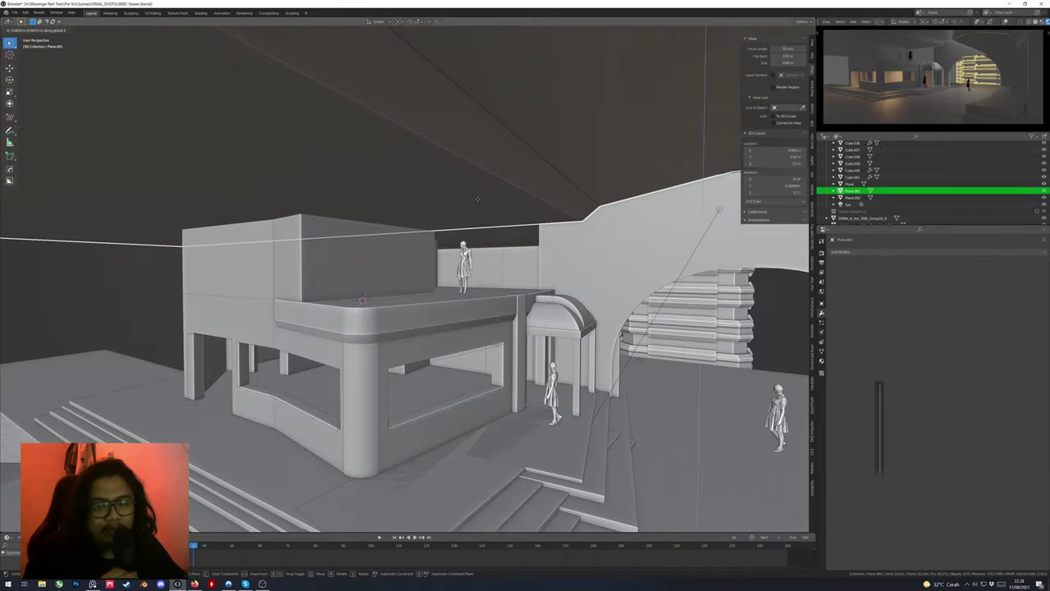
middle_drag(289, 271, 344, 246)
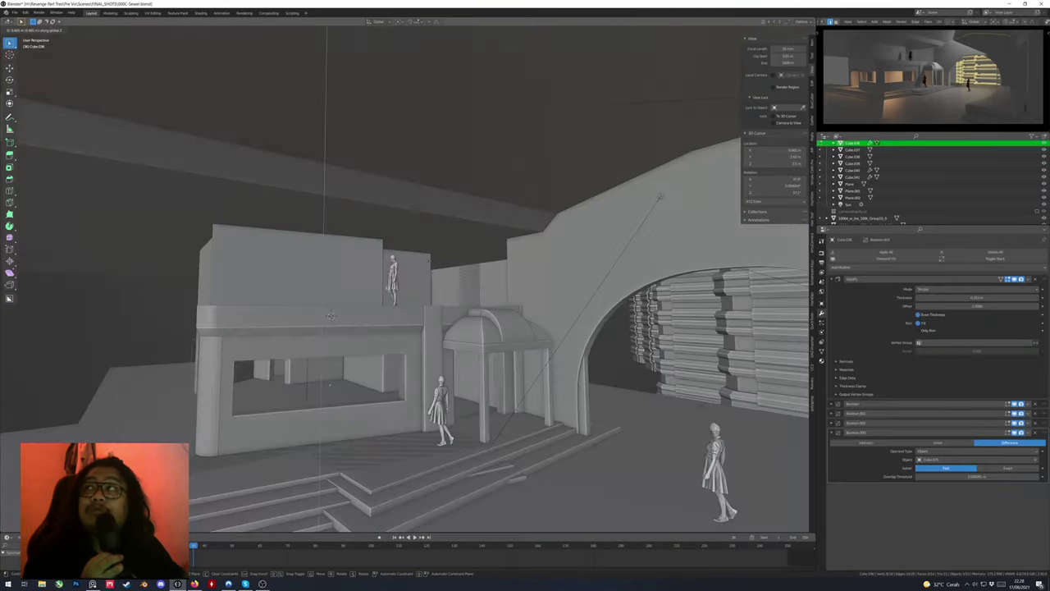
click(270, 270)
Select the transparent cutter box at the lower block's front window and open its mesh for editing
middle_drag(271, 271, 443, 262)
scroll(389, 265, up, 3)
click(547, 270)
click(821, 371)
click(474, 298)
key(shift+a)
key(Escape)
middle_drag(673, 253, 575, 328)
key(Tab)
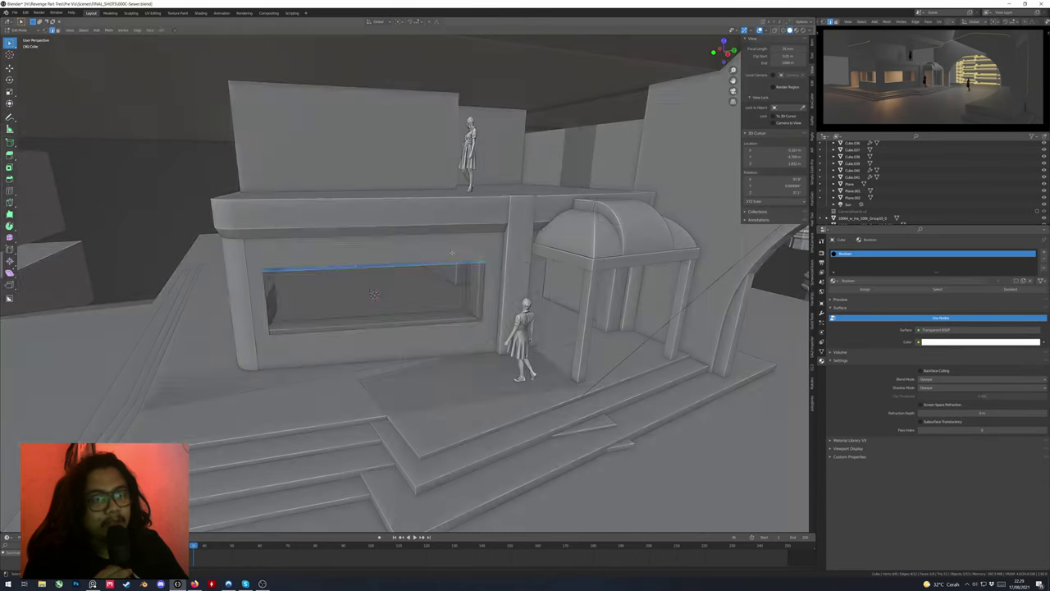
Shorten the window cutter box to a single narrow window's width in wireframe top view
key(KP_7)
key(shift+z)
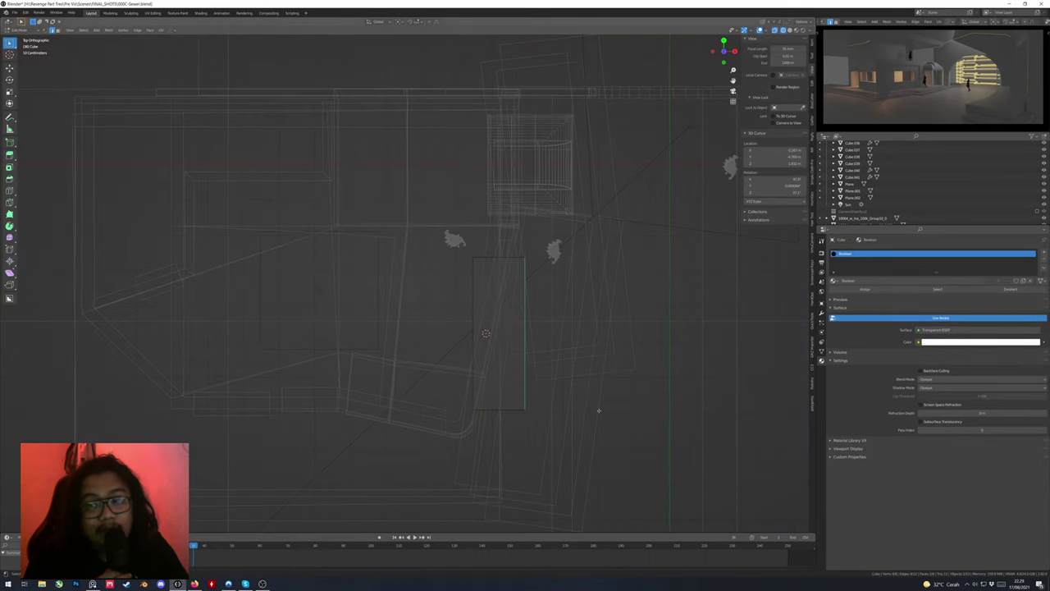
key(Tab)
right_click(541, 308)
Add an Array modifier to the shortened cutter box to repeat the window opening along the front wall
mouse_move(557, 308)
click(821, 313)
click(854, 267)
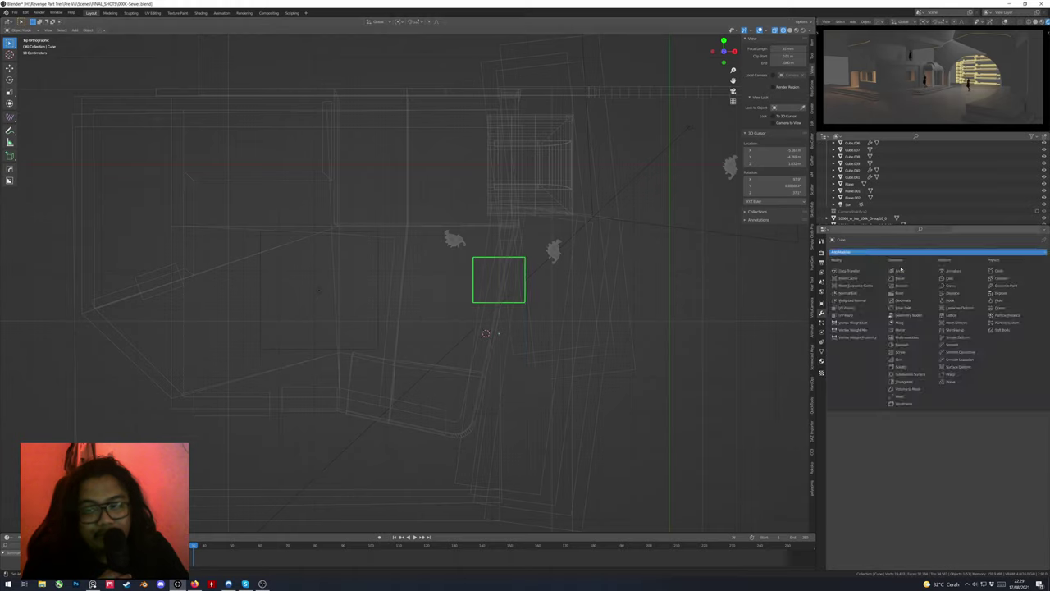
click(943, 265)
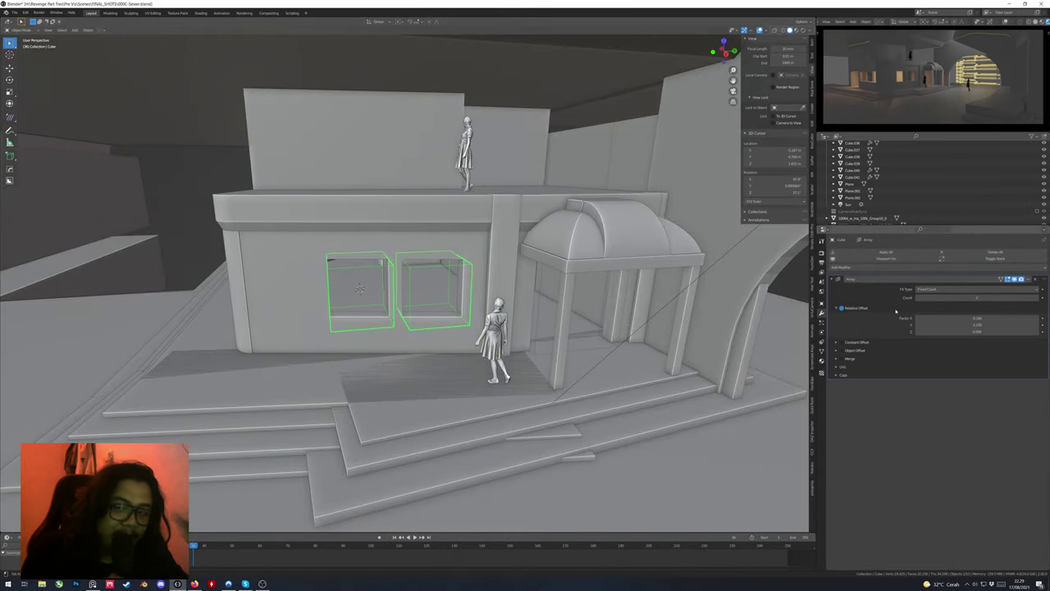
Try widening the window cutter box along the front wall and adjusting the array's relative X offset to space the two openings
key(Tab)
key(g)
key(y)
key(Return)
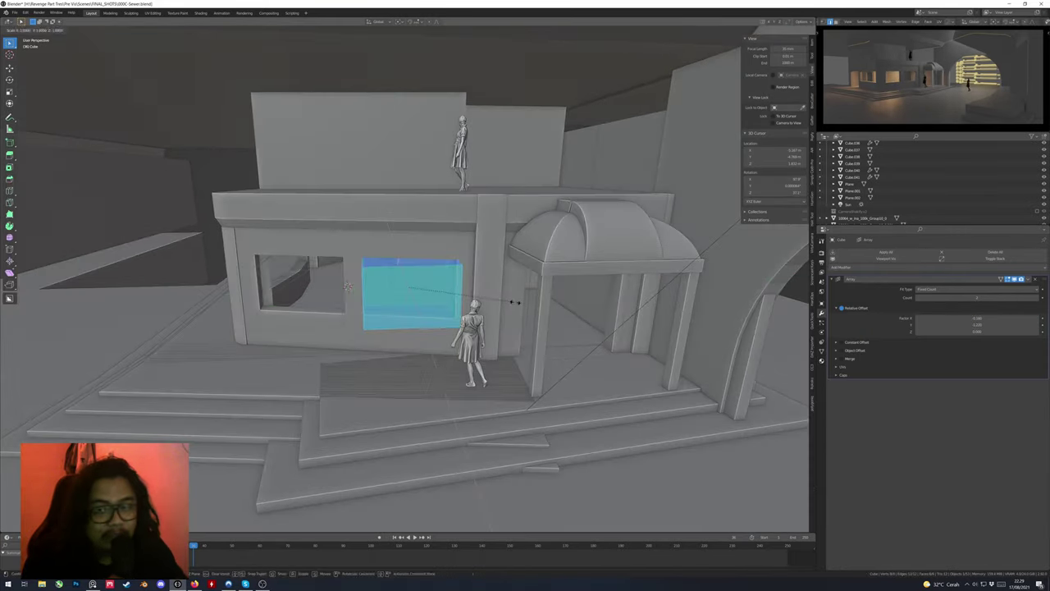
key(Tab)
drag(976, 318, 984, 317)
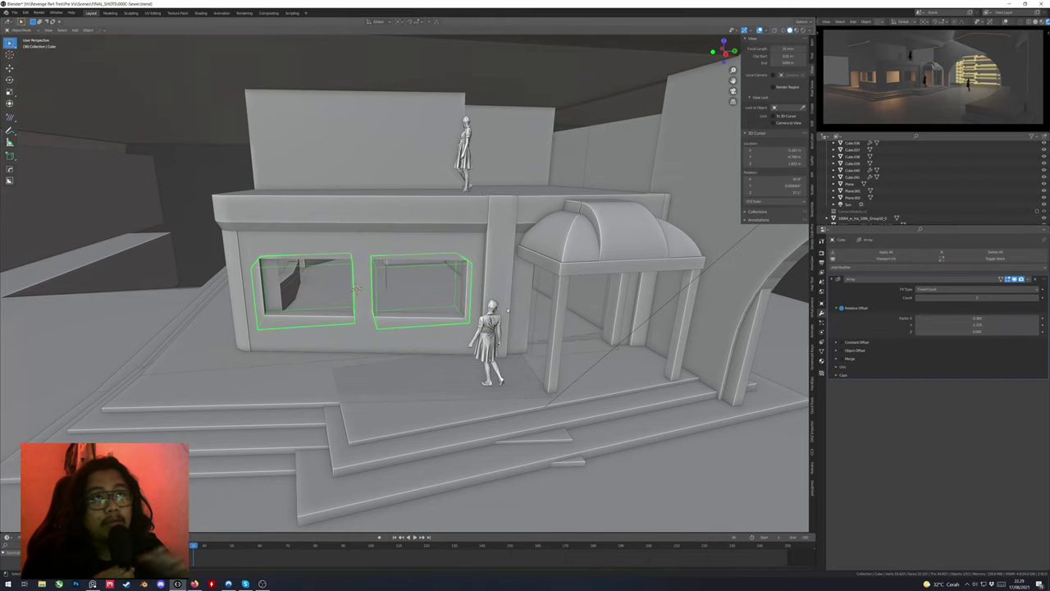
middle_drag(394, 303, 508, 300)
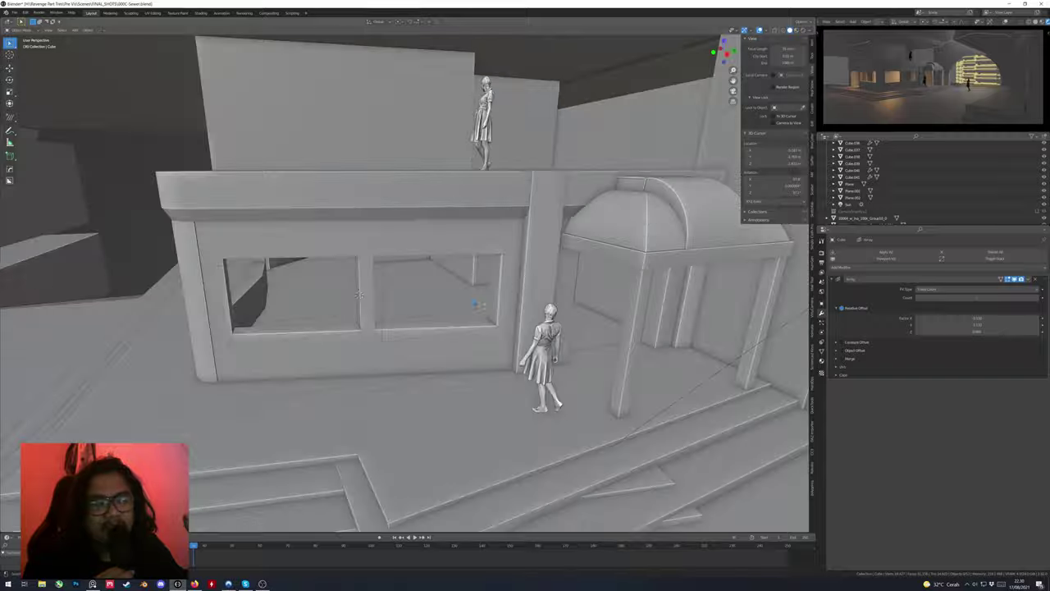
Select the lower block's front window cutter box and pick its end face in the mesh
middle_drag(410, 312, 436, 316)
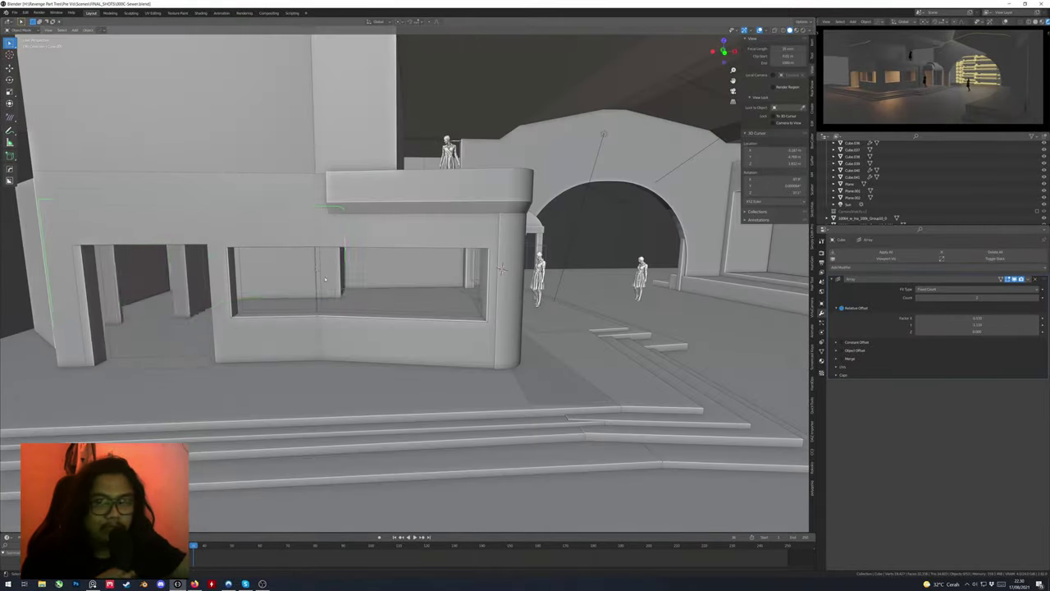
click(352, 281)
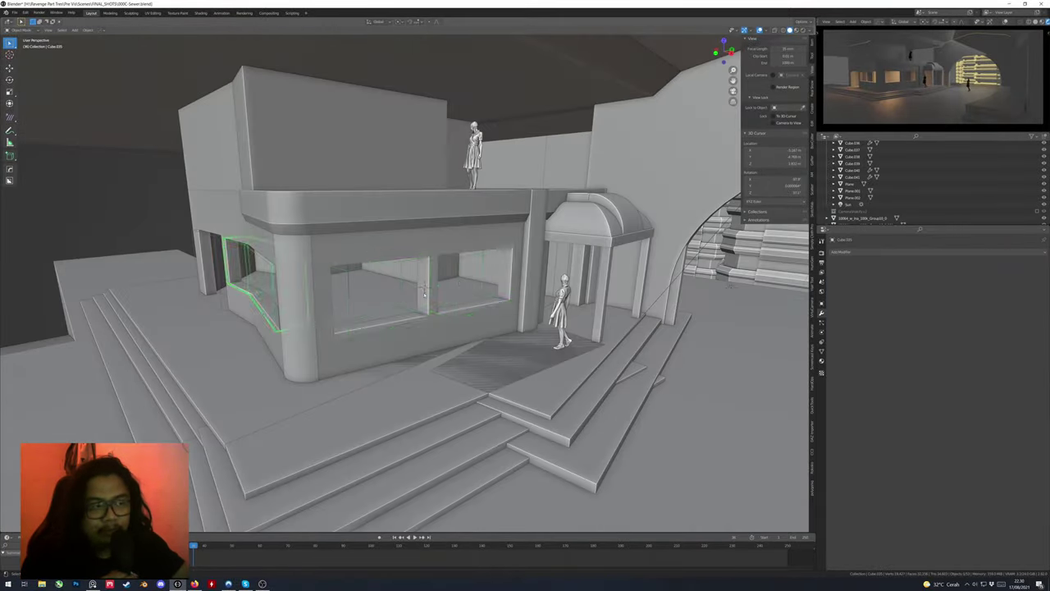
click(457, 283)
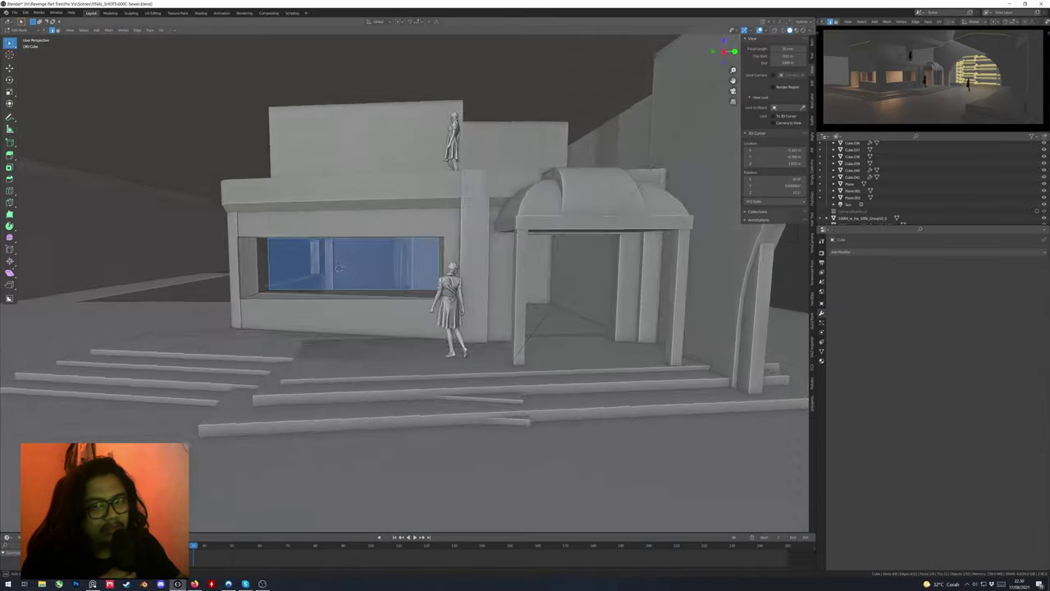
middle_drag(443, 296, 467, 302)
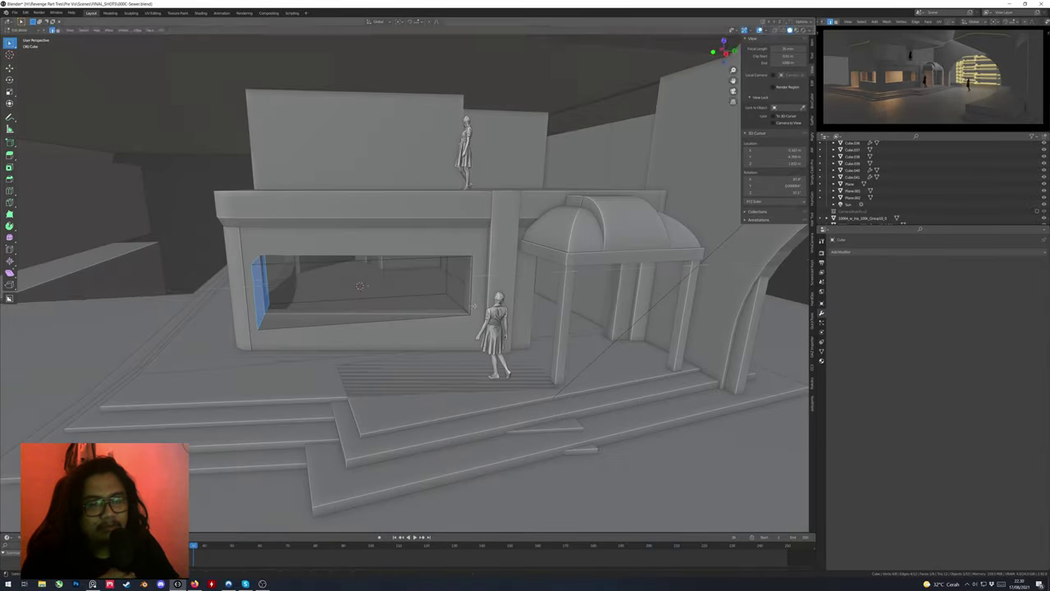
right_click(410, 256)
click(492, 291)
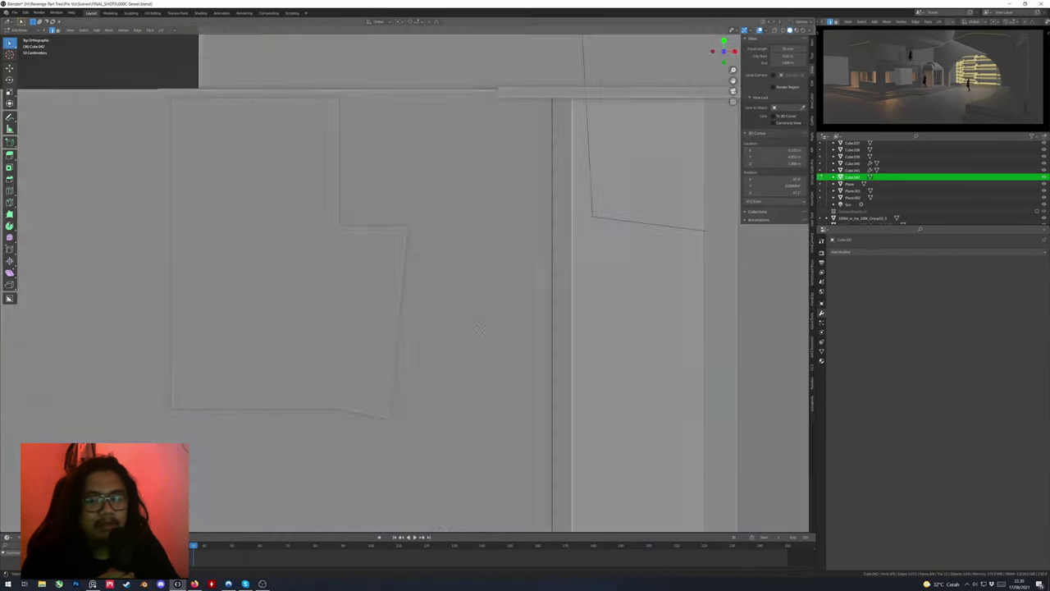
Bevel the selected edges of the front window cutter box in wireframe display
key(KP_Decimal)
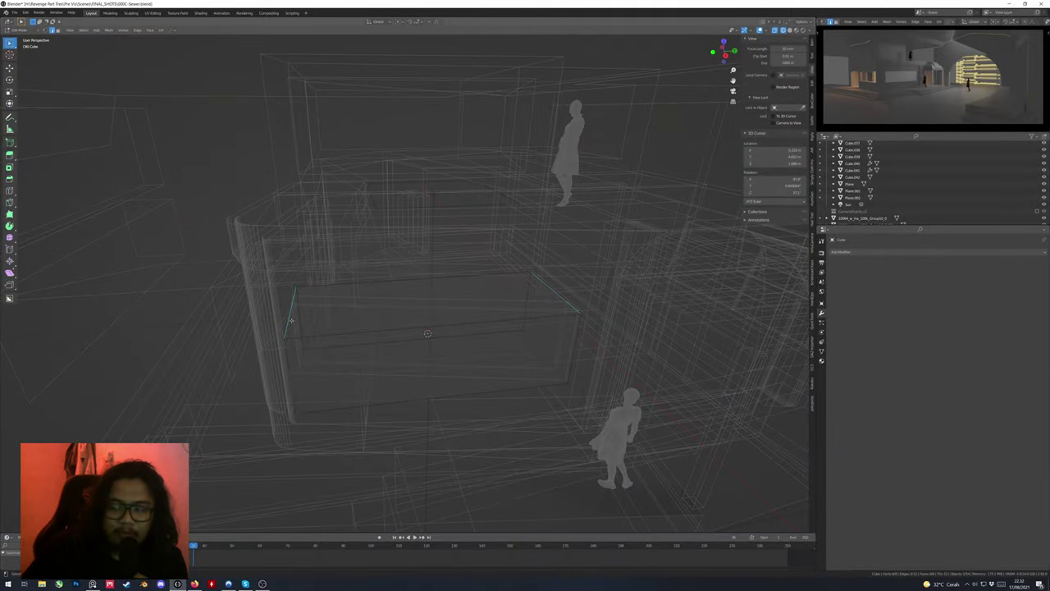
key(shift+z)
key(ctrl+b)
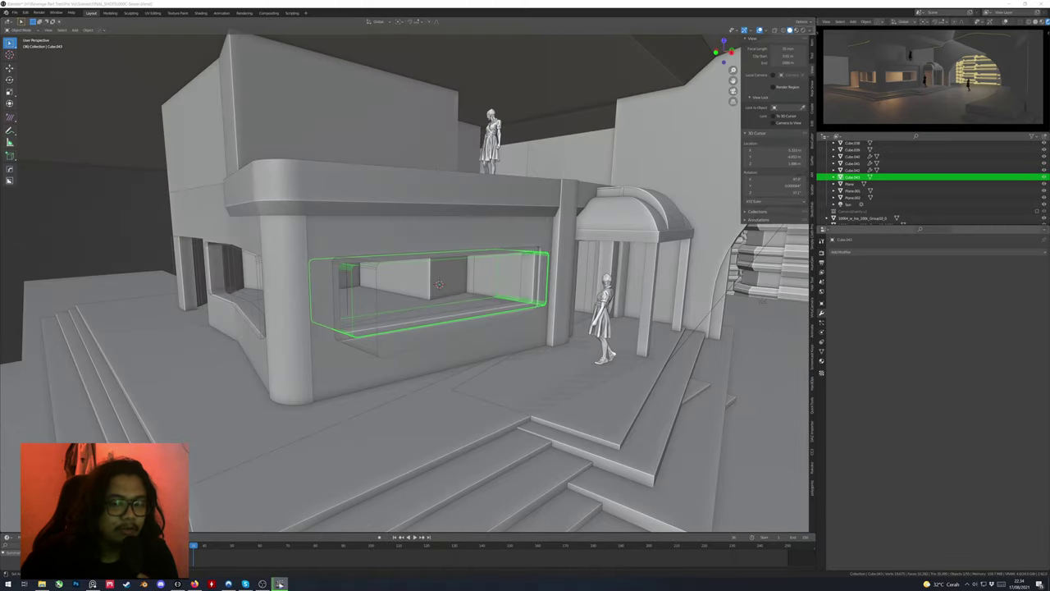
middle_drag(459, 246, 490, 232)
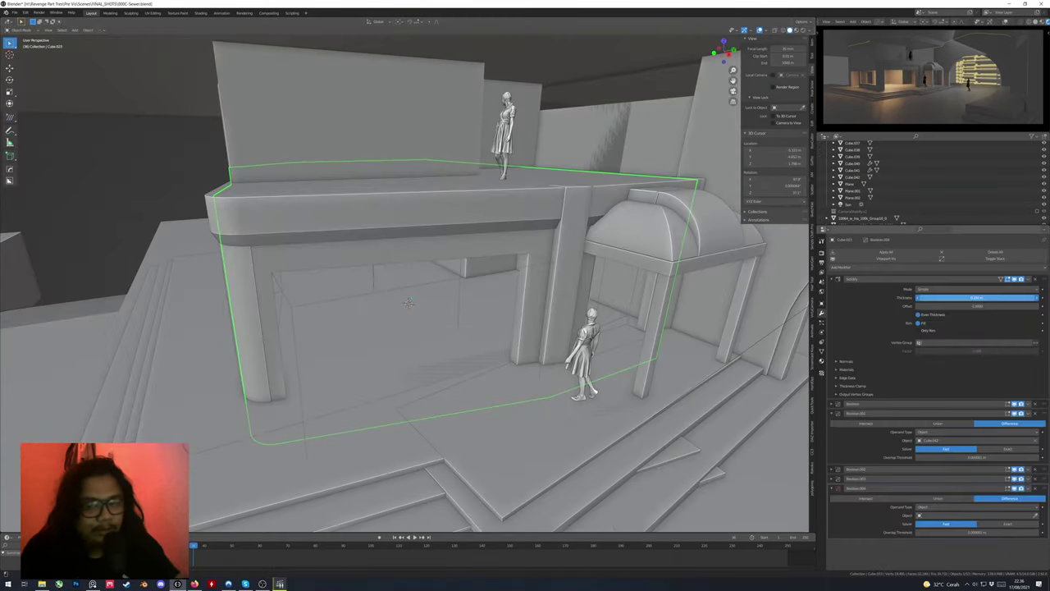
Frame the TexturesCom_Shops0244_M shopfront image plane in textured front view and open its mesh for editing
key(z)
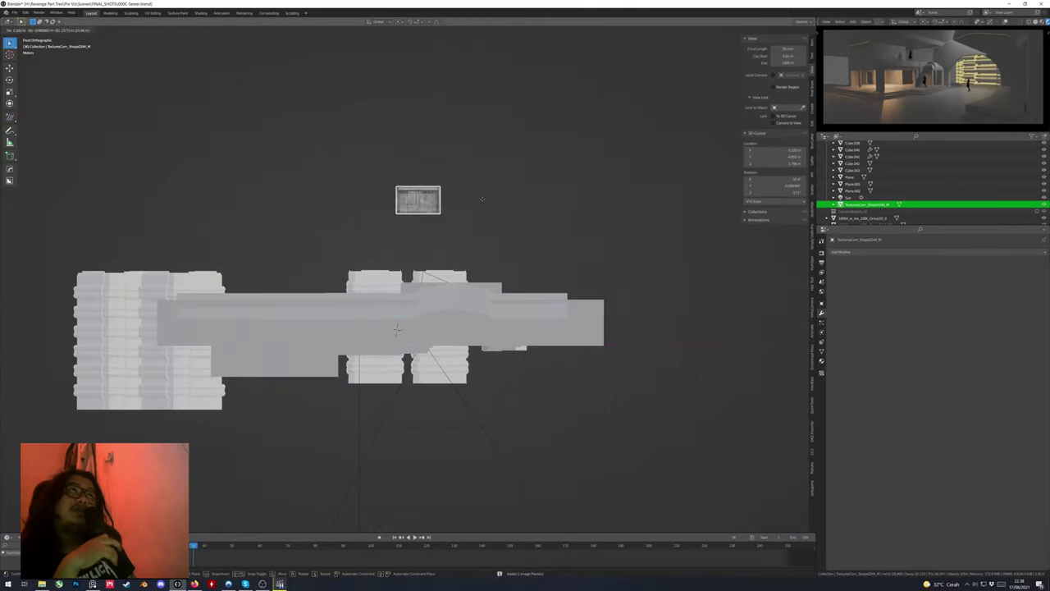
key(KP_Decimal)
key(Tab)
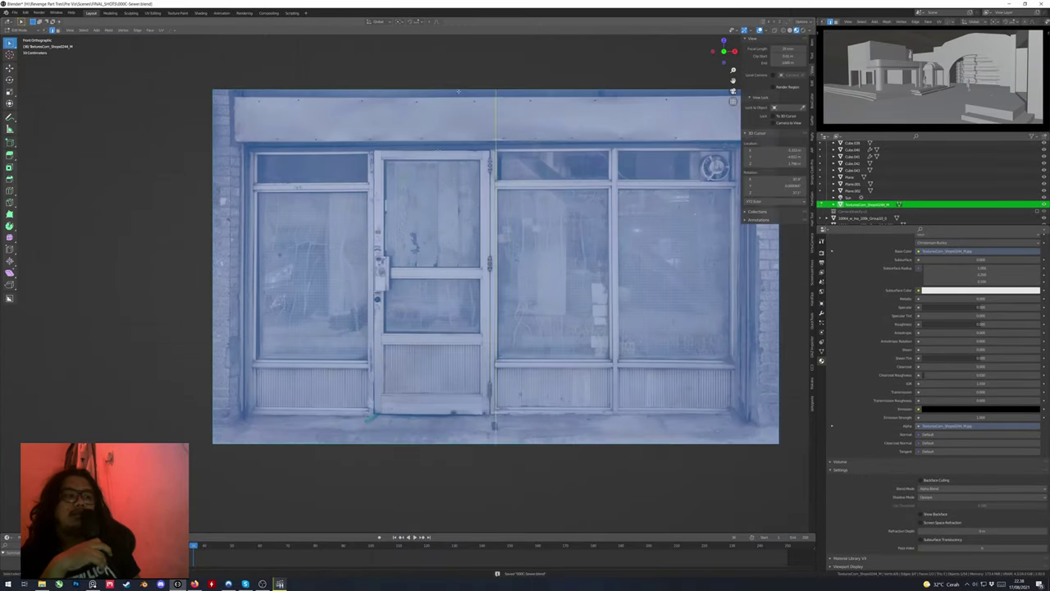
scroll(424, 124, up, 1)
ctrl+scroll(484, 100, down, 1)
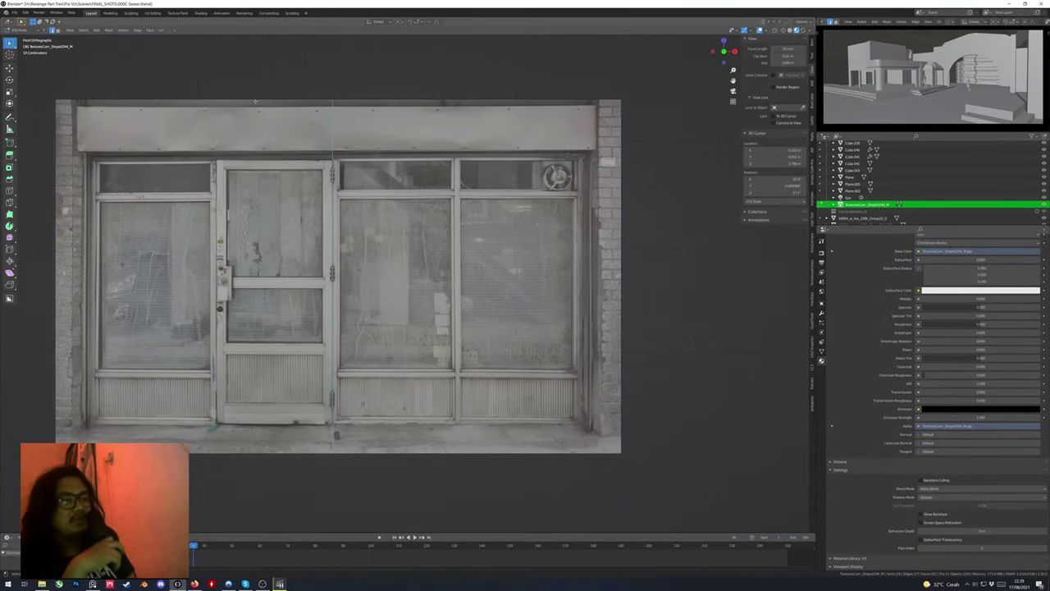
Slide a vertical cut to the left edge of the door on the shopfront image plane
ctrl+scroll(255, 102, up, 1)
key(g)
key(g)
click(213, 270)
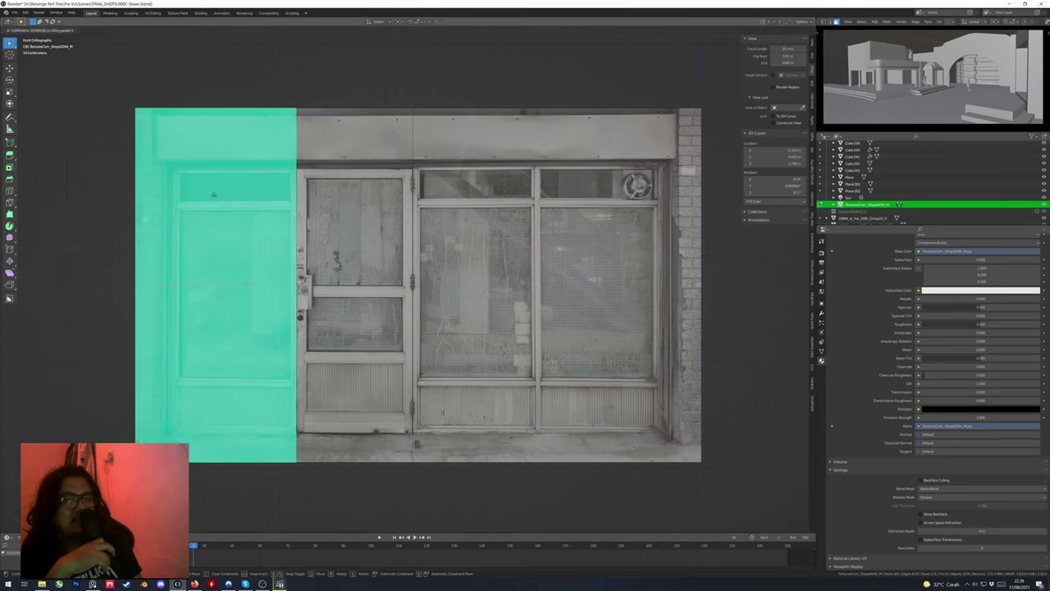
Collapse the door section of the shopfront plane so the left window section meets the middle window
scroll(213, 271, up, 2)
scroll(454, 441, down, 3)
key(g)
key(g)
right_click(454, 441)
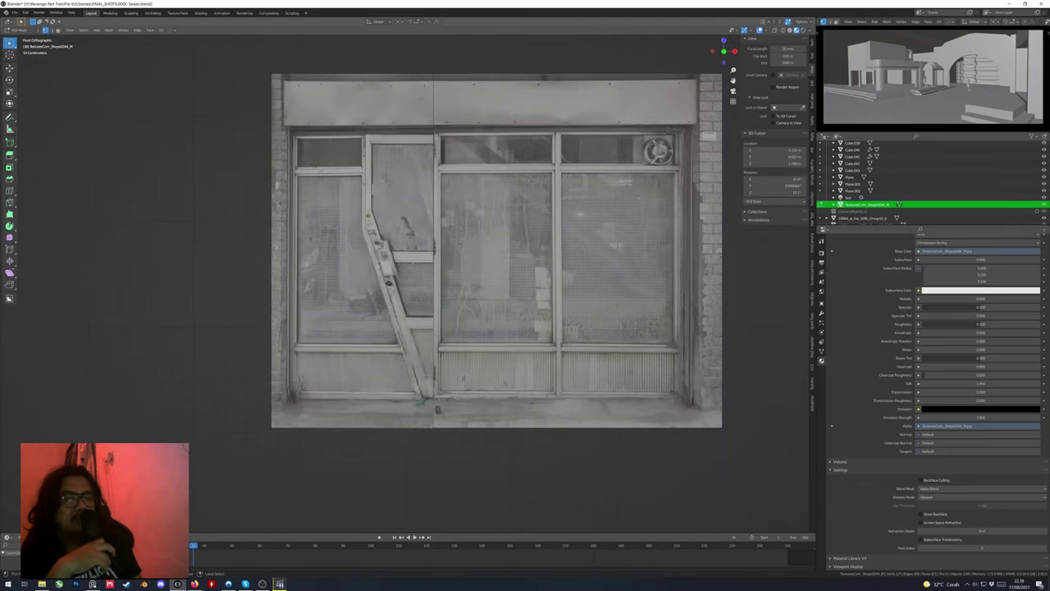
scroll(443, 447, up, 2)
scroll(426, 455, down, 1)
scroll(411, 465, up, 1)
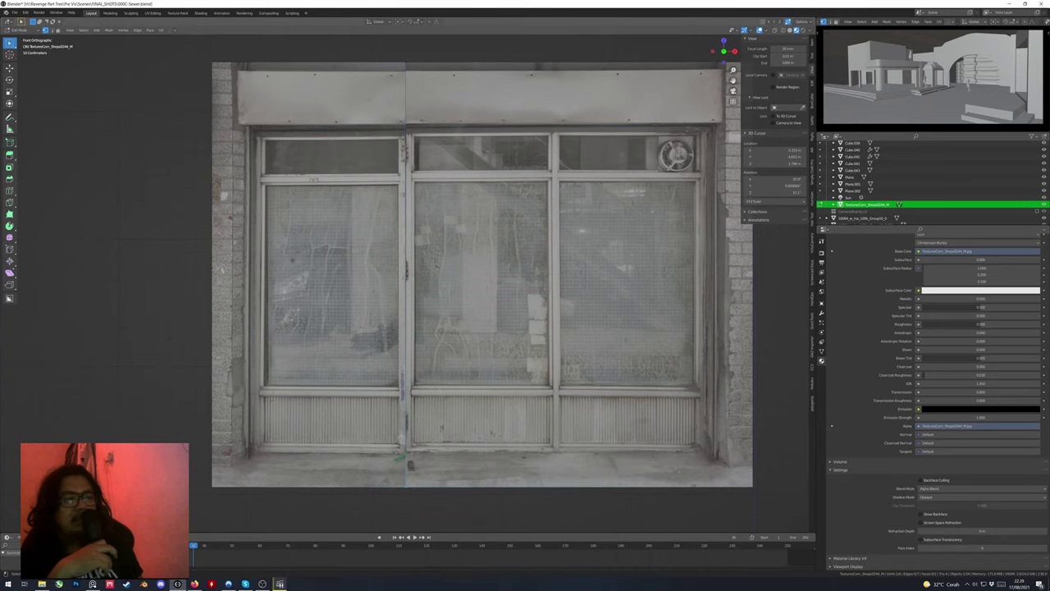
Cut the shopfront plane horizontally below the sign band and vertically beside the brick pillars
right_click(355, 193)
ctrl+scroll(355, 193, down, 1)
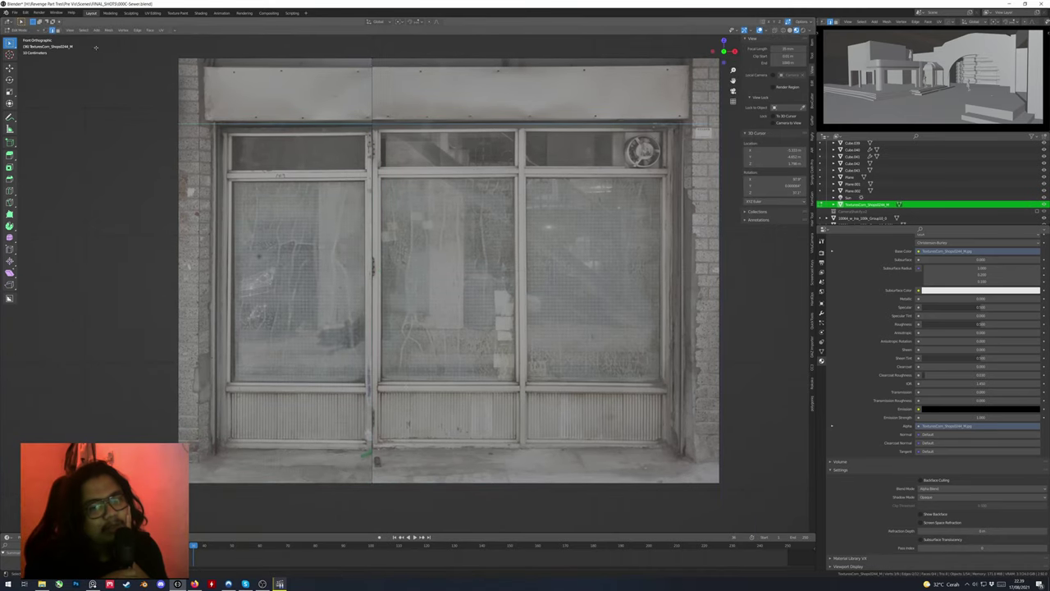
ctrl+scroll(341, 125, down, 3)
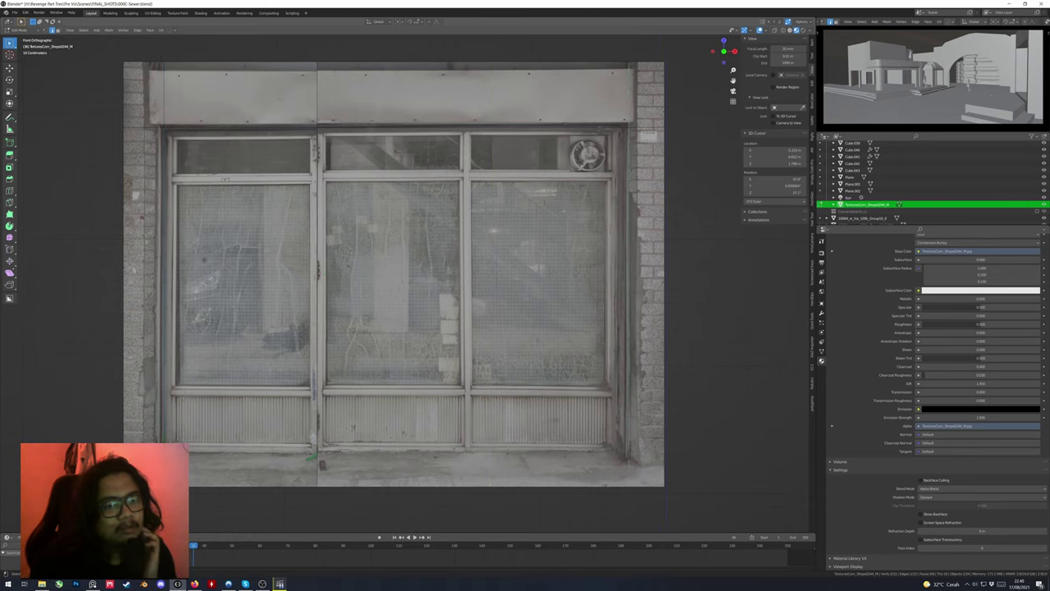
shift+scroll(164, 110, up, 2)
right_click(164, 110)
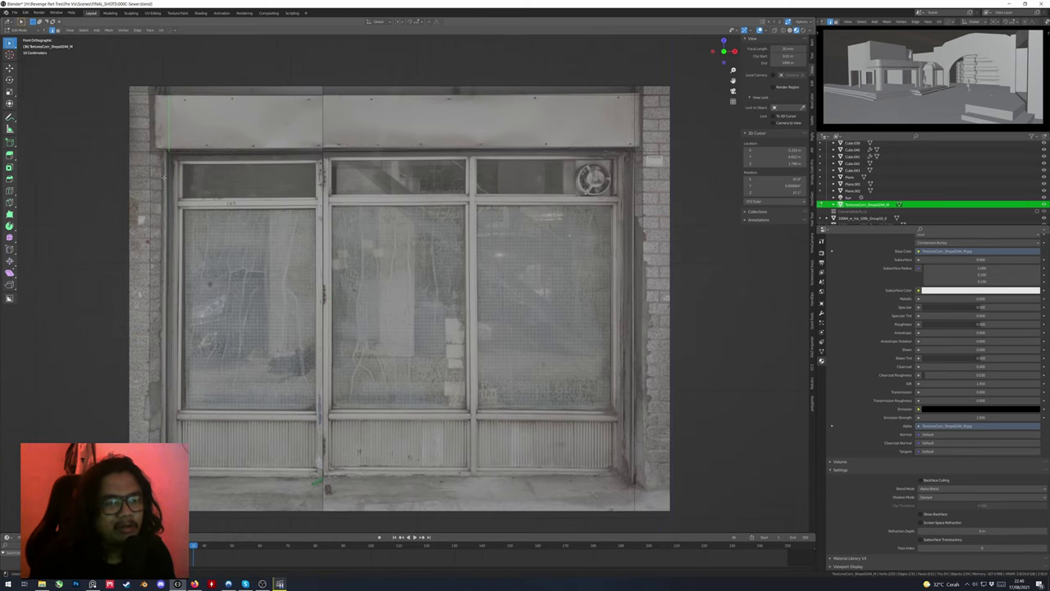
Add a horizontal cut along the sill at the base of the shopfront windows
shift+scroll(468, 128, down, 1)
scroll(467, 128, down, 2)
scroll(468, 129, up, 2)
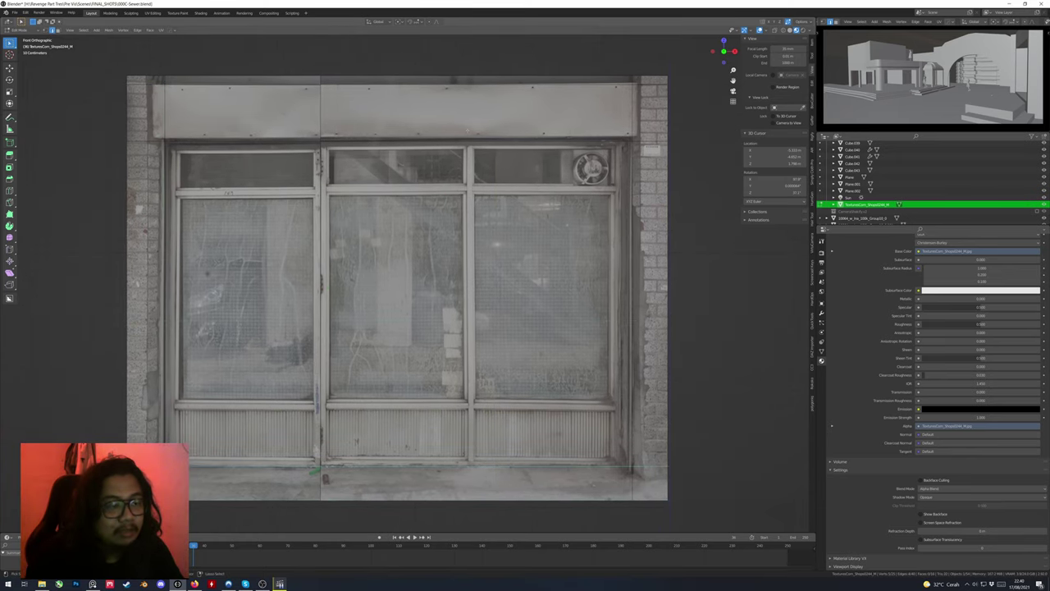
key(g)
key(g)
key(Escape)
scroll(357, 195, down, 3)
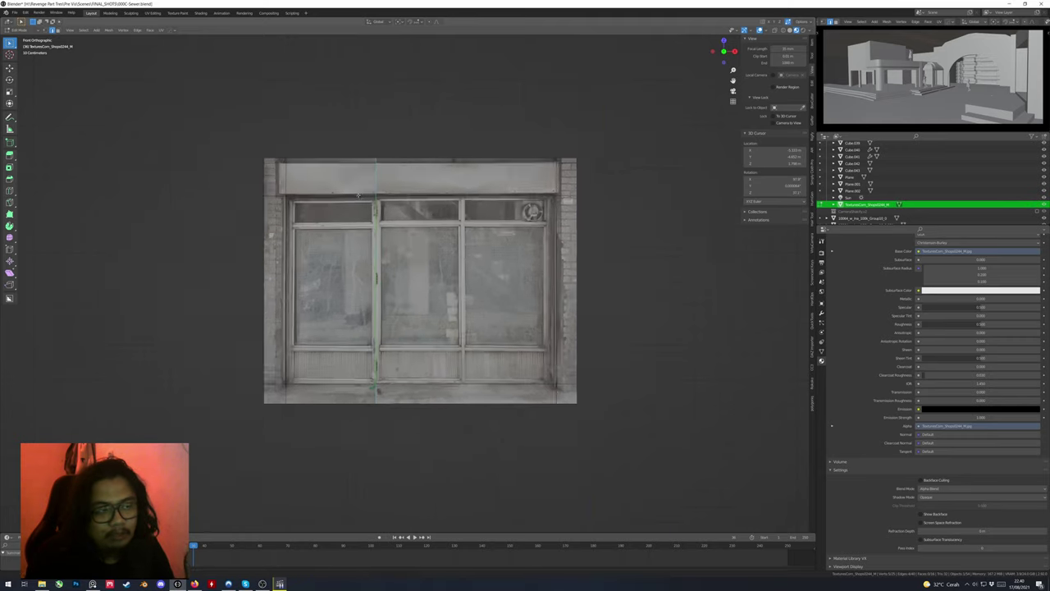
Delete the left window section, the brick pillar faces and the ground strip from the shopfront plane, and save the file
scroll(358, 196, up, 1)
key(l)
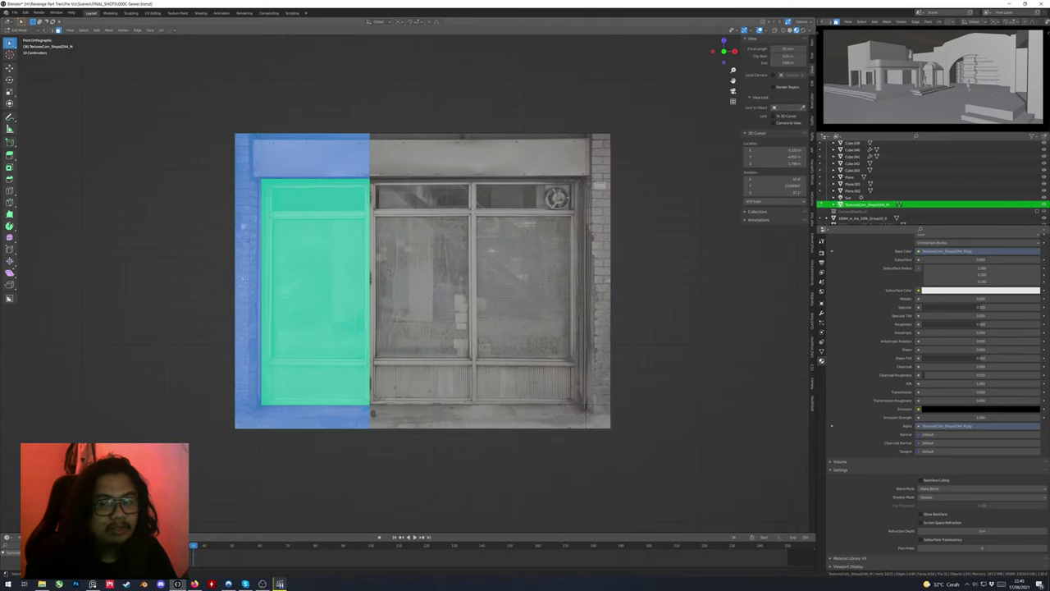
key(x)
key(f)
key(x)
key(f)
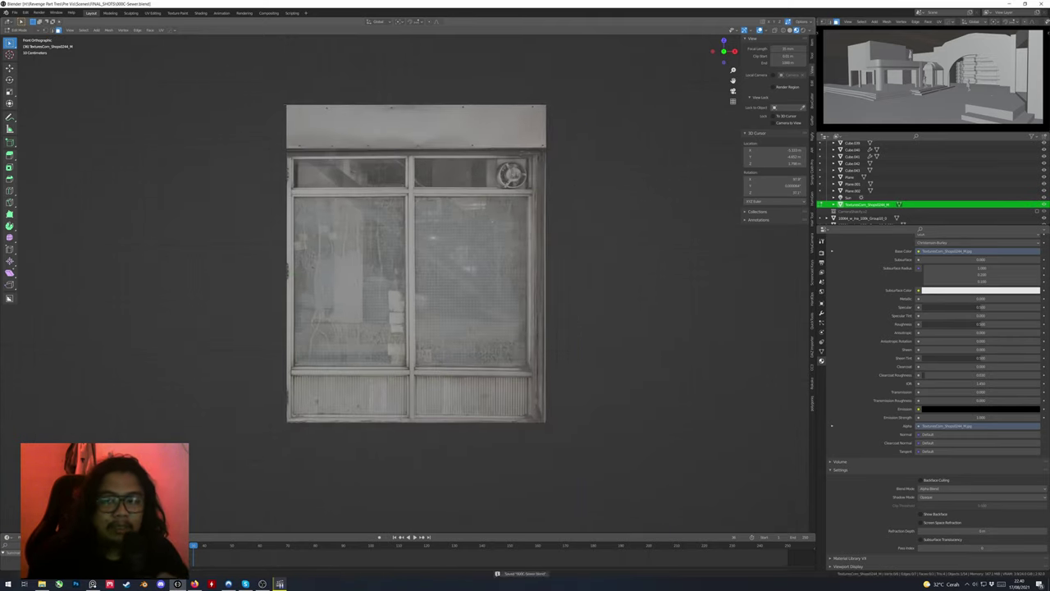
key(ctrl+s)
Slide cuts to the central mullion, the right frame and the lower edge of the large panes
key(g)
key(g)
scroll(386, 254, up, 2)
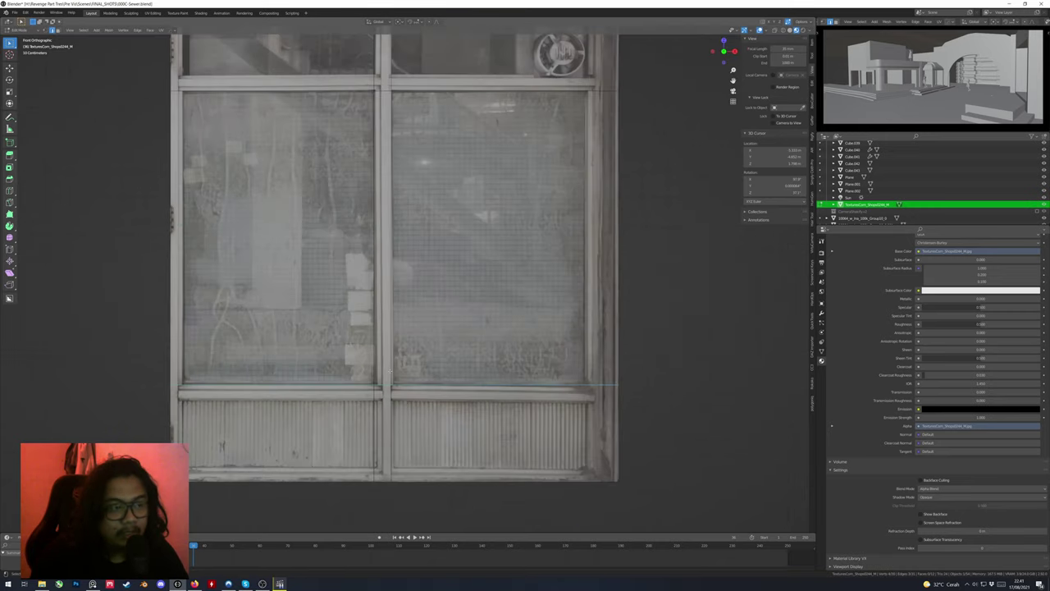
shift+scroll(509, 140, up, 3)
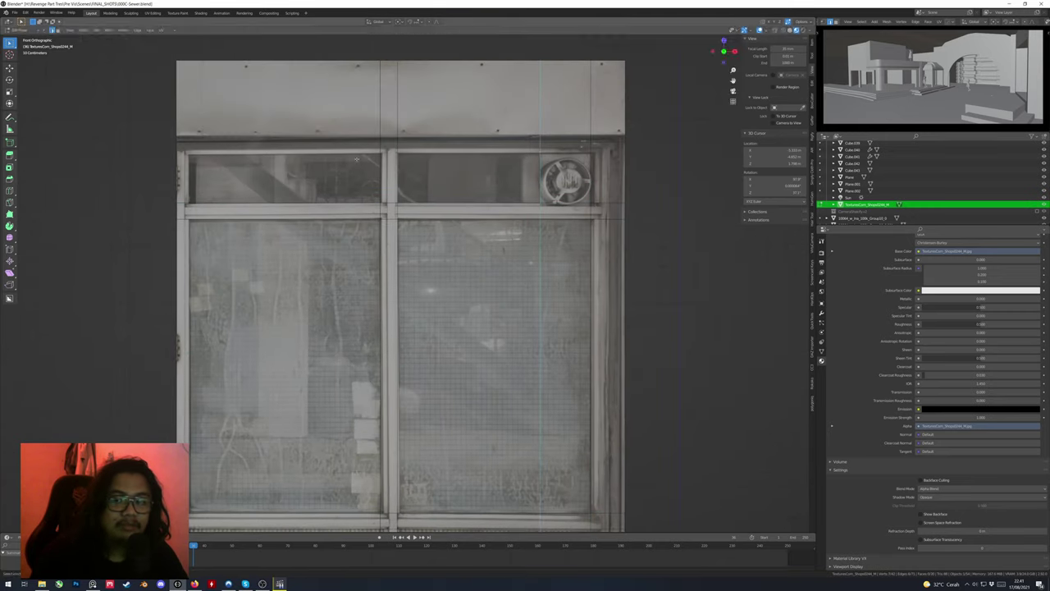
Add cuts along the left frame edge and the rails around the small upper panes
click(151, 161)
shift+middle_drag(151, 161, 173, 180)
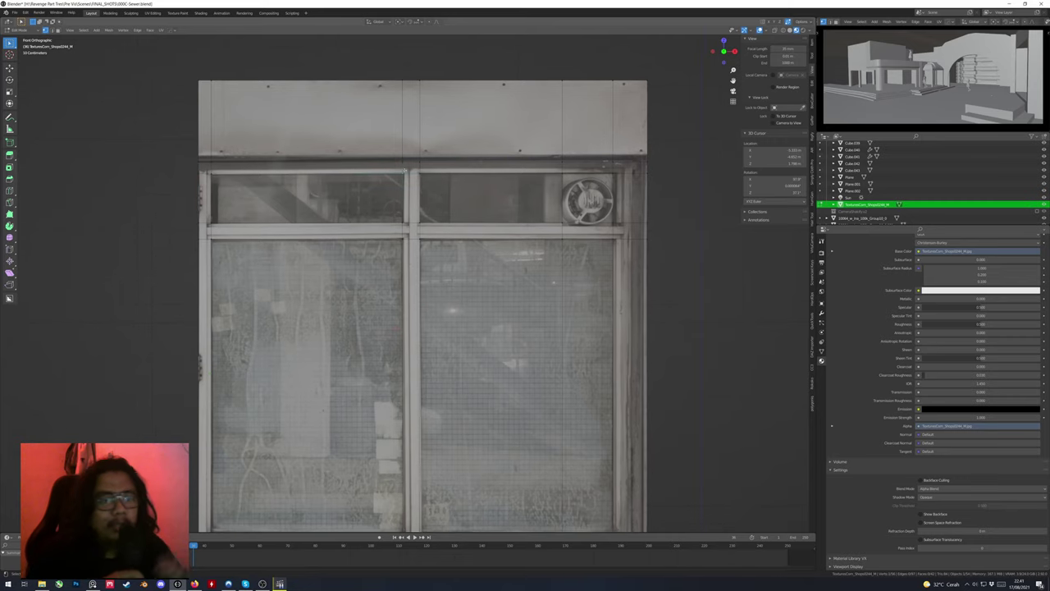
shift+middle_drag(505, 173, 489, 172)
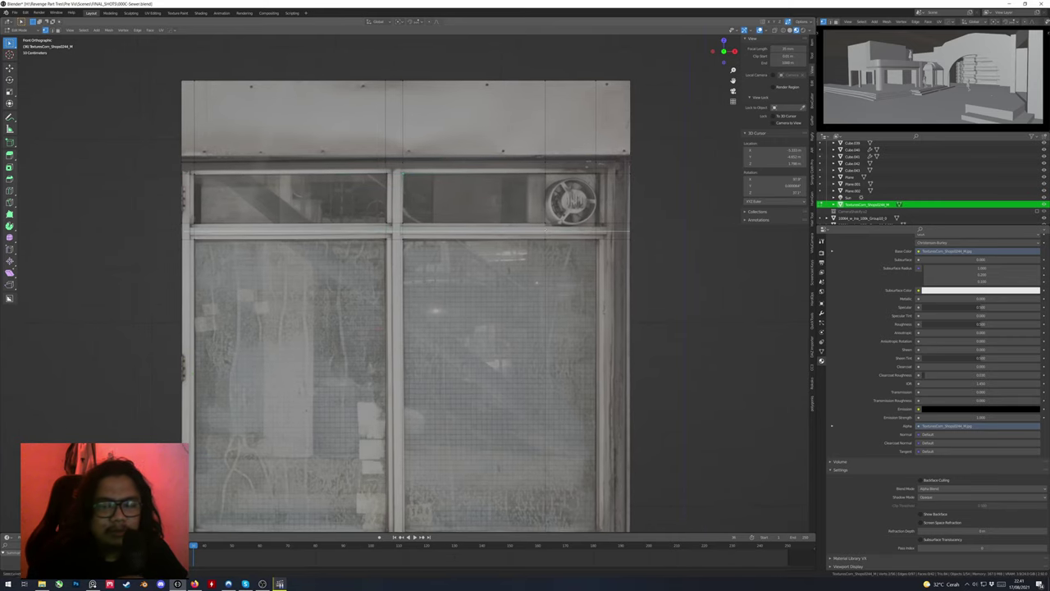
Align the remaining cuts with the rail and frame around the lower panels, and save the file
scroll(408, 281, up, 3)
shift+middle_drag(489, 328, 370, 141)
click(732, 372)
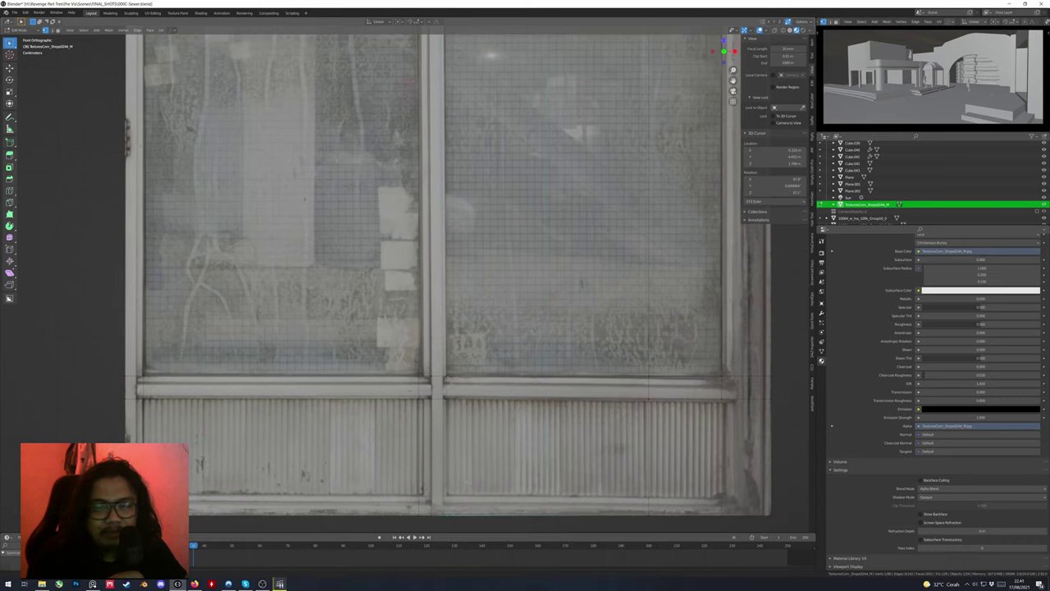
shift+middle_drag(732, 371, 611, 419)
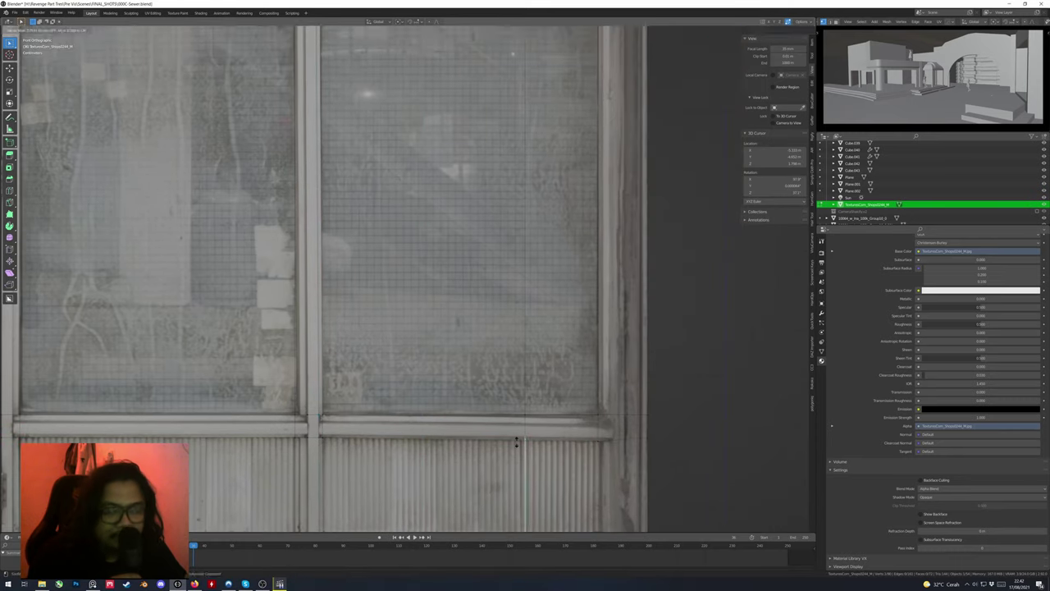
click(525, 420)
scroll(525, 420, down, 3)
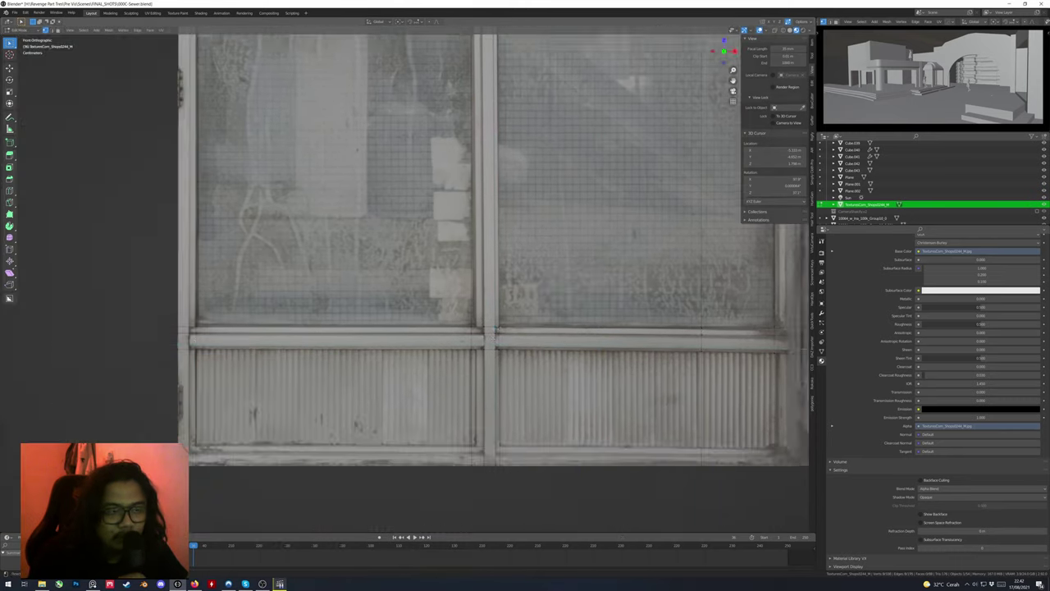
scroll(525, 420, up, 3)
shift+middle_drag(237, 163, 402, 326)
scroll(460, 437, down, 4)
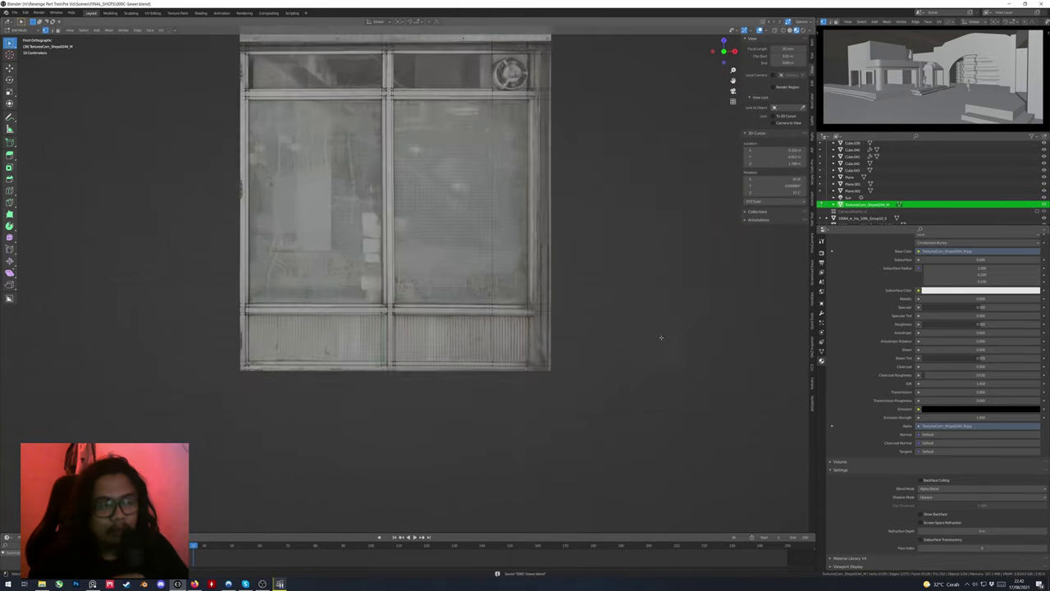
scroll(461, 437, up, 1)
shift+middle_drag(618, 386, 636, 374)
key(ctrl+s)
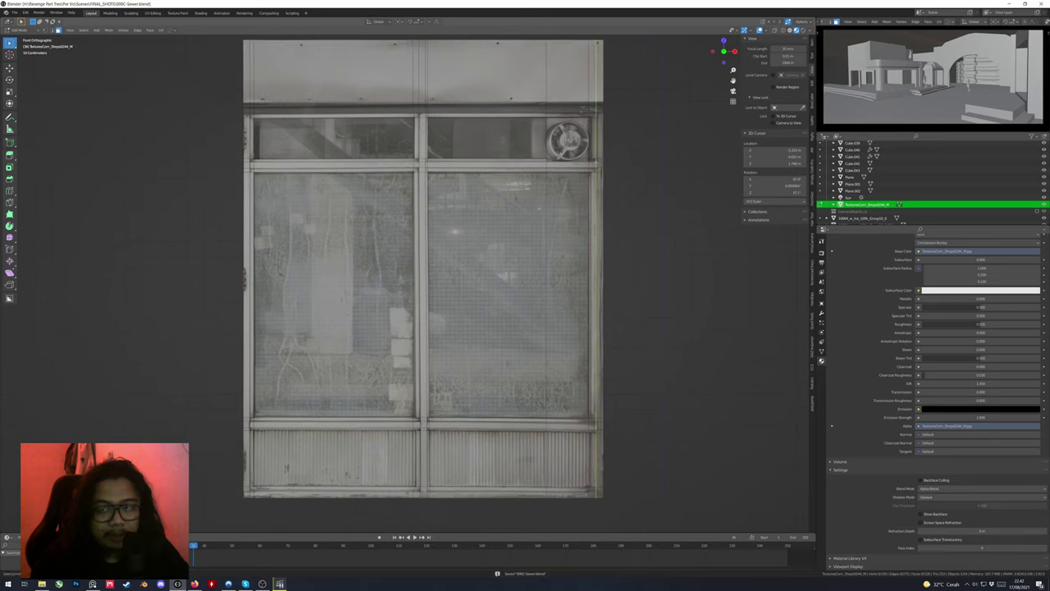
Select the glass pane faces of the shopfront window and separate them from the frame into their own object
middle_drag(598, 197, 400, 237)
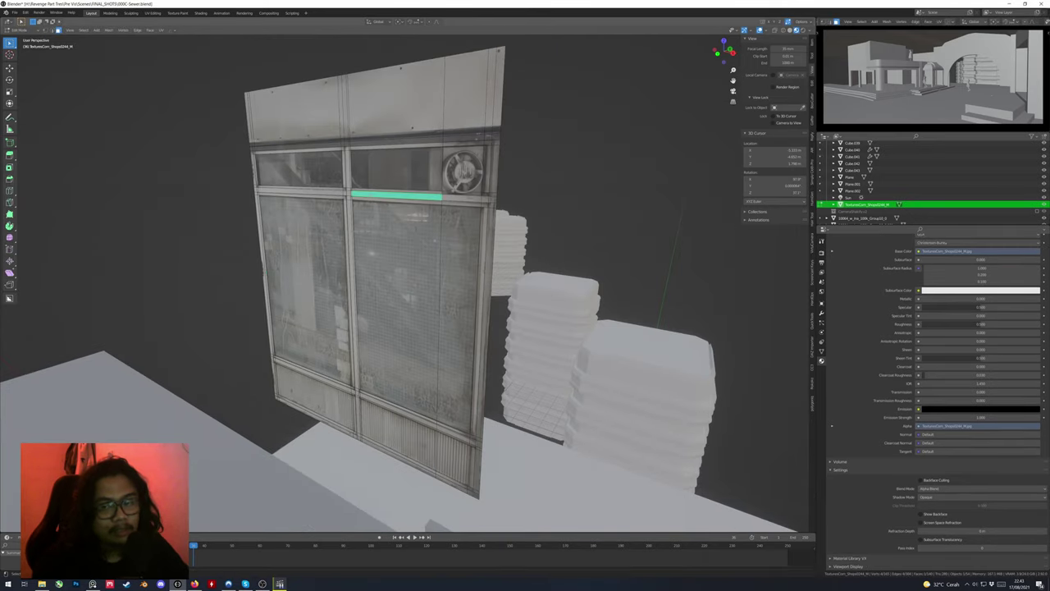
key(a)
click(419, 312)
shift+click(300, 169)
key(Tab)
scroll(449, 179, up, 2)
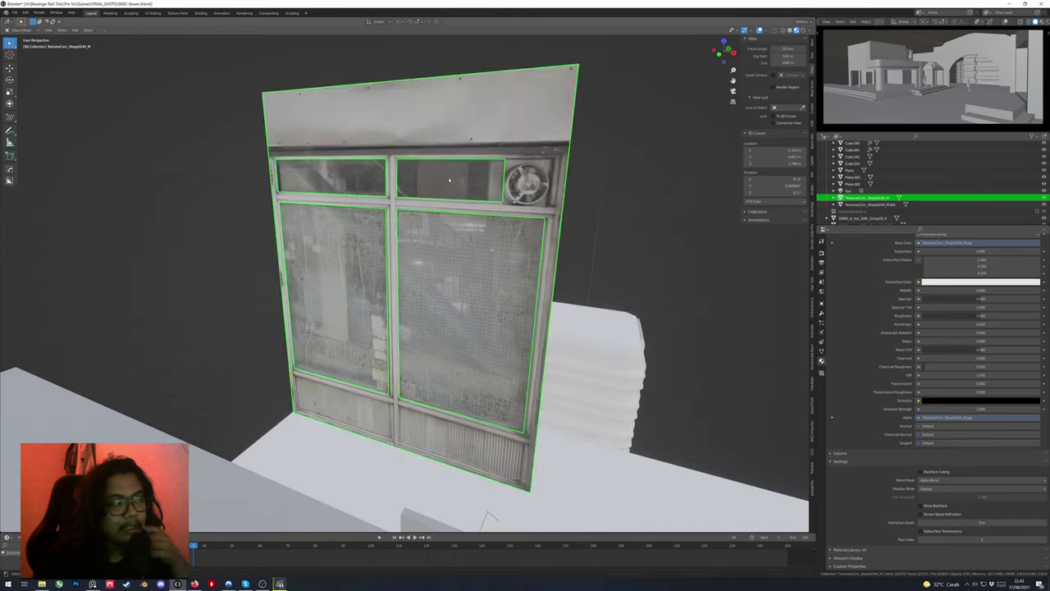
Slide the vertical edge beside the central mullion below the header of the shopfront window frame
key(Tab)
middle_drag(449, 179, 385, 189)
key(a)
key(KP_1)
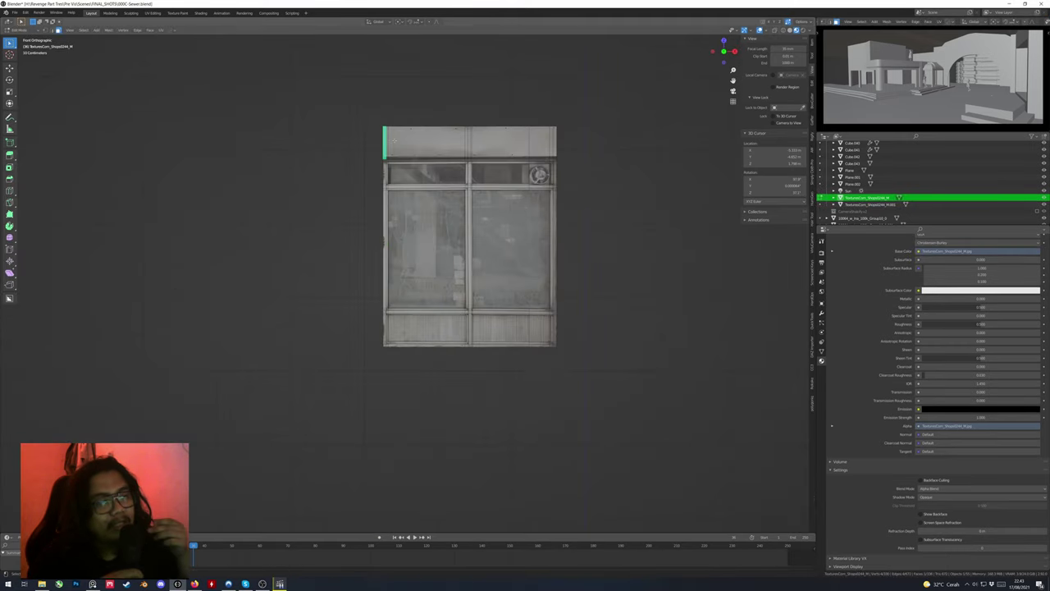
middle_drag(410, 246, 476, 164)
key(g)
key(g)
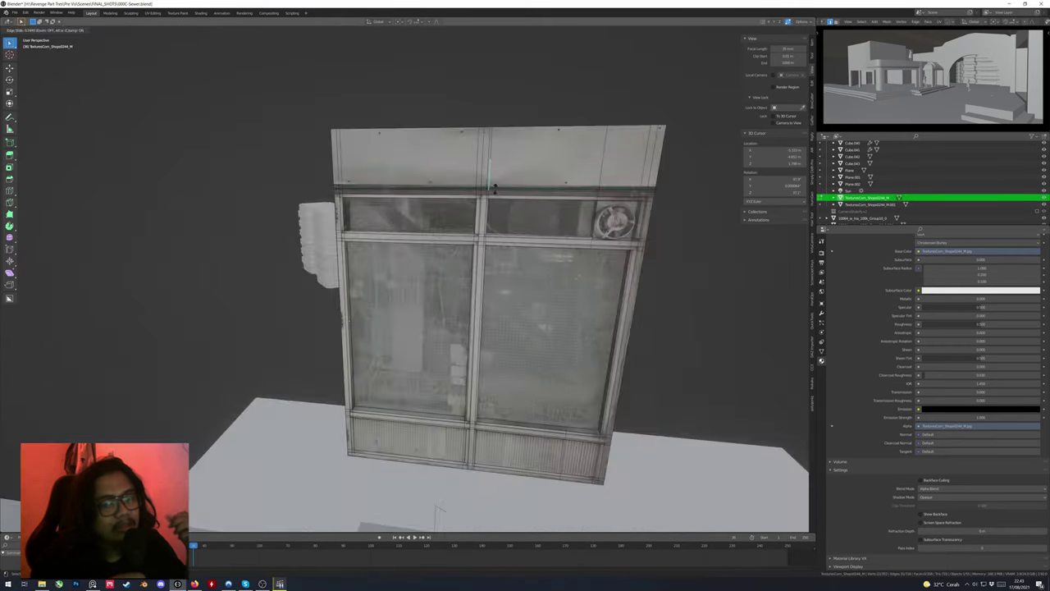
Select the frame faces along the upper edge, both sides and the rail between the upper and large panes
middle_drag(263, 102, 459, 164)
key(KP_1)
scroll(480, 112, up, 5)
key(KP_1)
scroll(480, 164, up, 3)
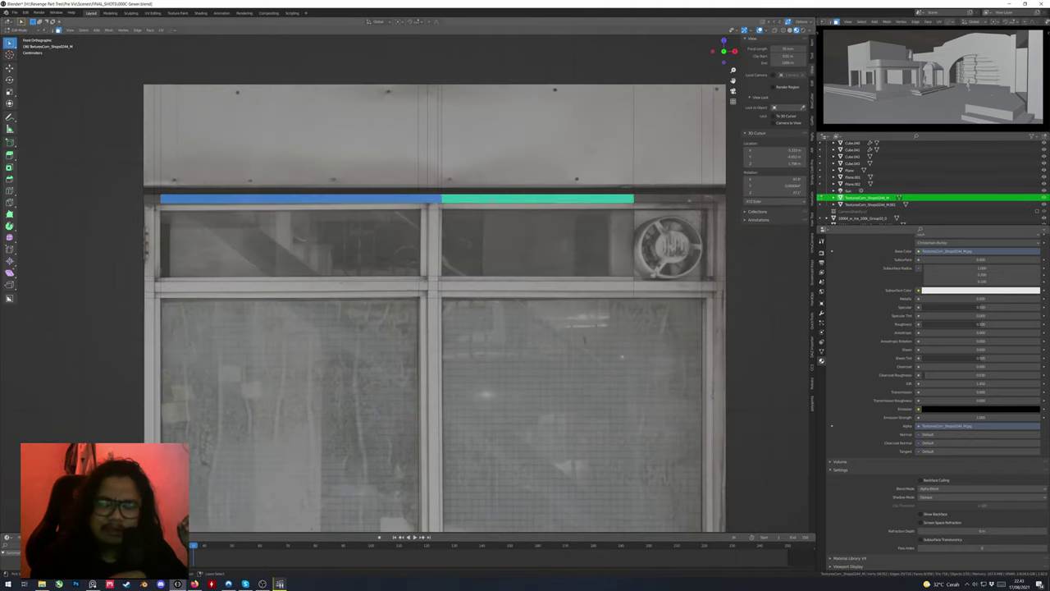
scroll(394, 287, down, 2)
shift+middle_drag(394, 287, 394, 230)
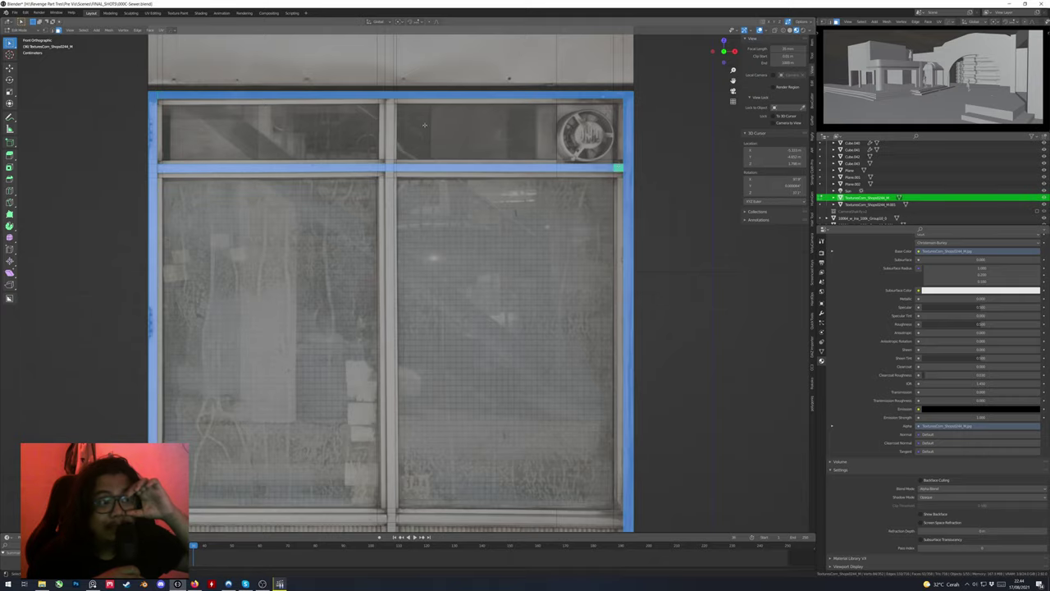
Extrude the header and frame faces outward for relief, and select the recessed fan face in the upper corner
shift+middle_drag(435, 410, 587, 205)
key(Tab)
key(Tab)
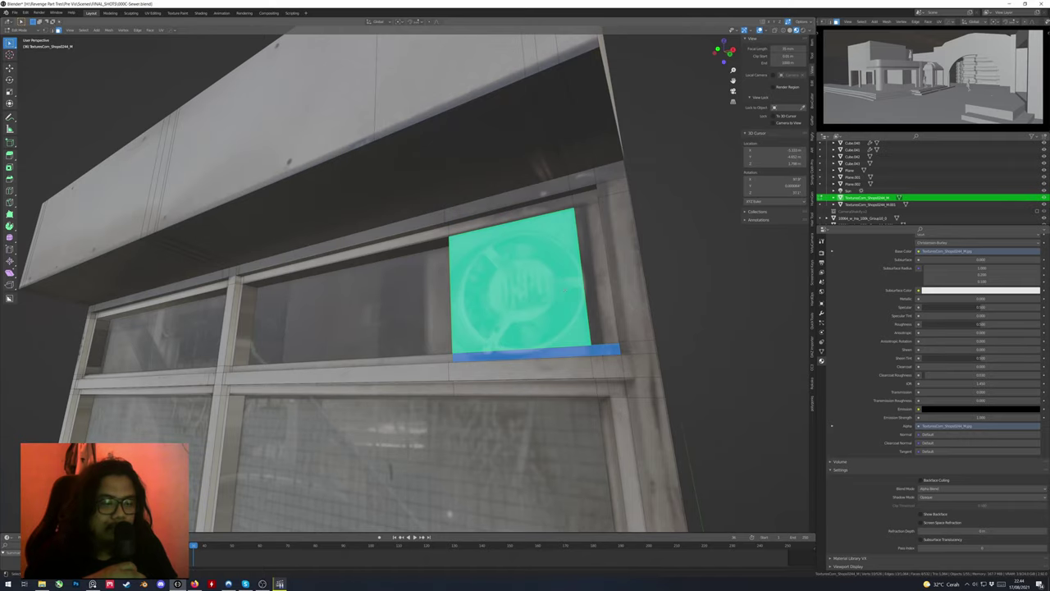
key(Escape)
middle_drag(512, 282, 552, 232)
Give the shopfront window's outer sides thickness, and return to editing the mesh at the projecting header
key(Tab)
scroll(487, 312, down, 5)
scroll(429, 249, up, 4)
right_click(492, 185)
scroll(473, 217, down, 3)
click(480, 222)
key(Tab)
key(Tab)
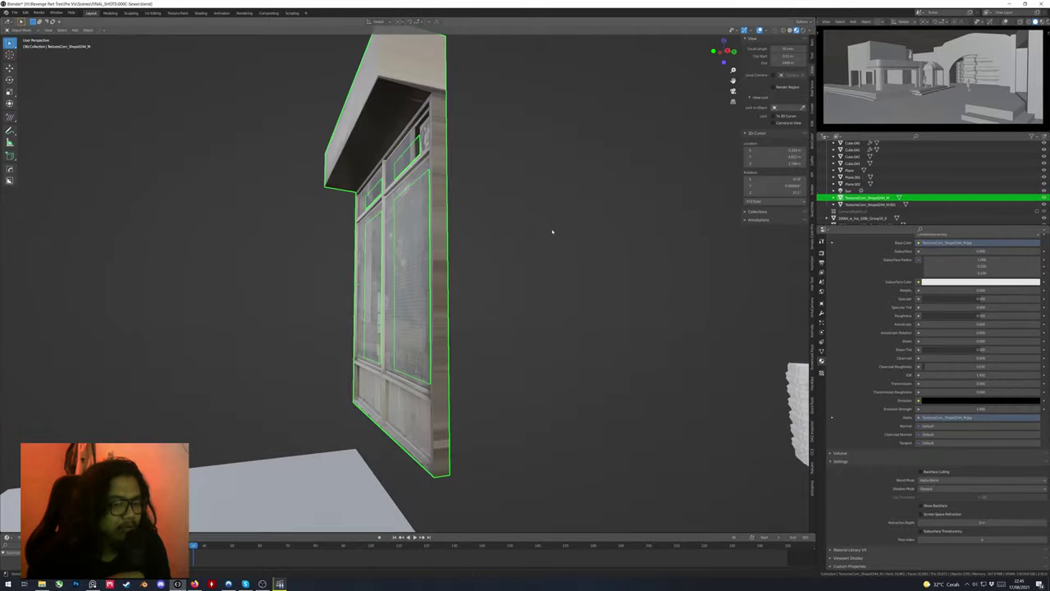
middle_drag(466, 214, 361, 107)
scroll(338, 69, up, 3)
key(Tab)
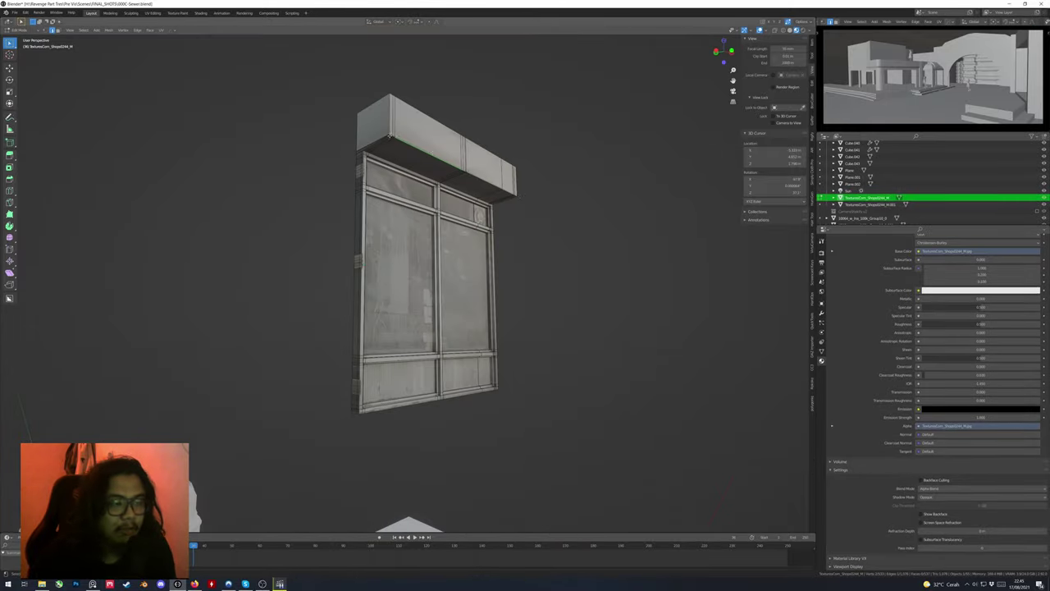
Select the inner reveal faces around the panes and open a UV editor below the viewport
middle_drag(543, 116, 321, 147)
alt+click(321, 147)
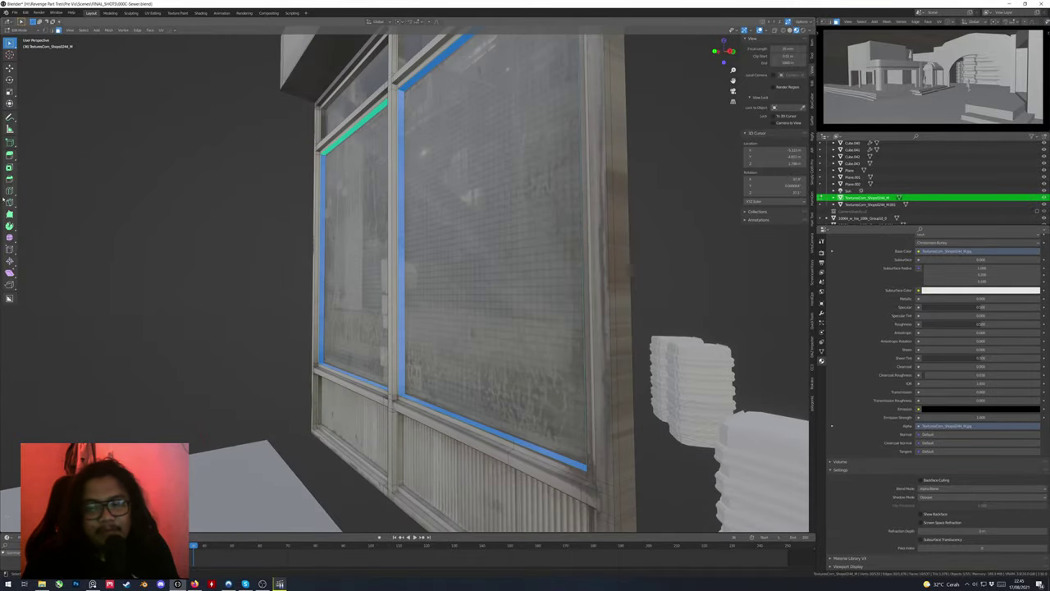
drag(3, 531, 3, 359)
click(8, 364)
click(37, 392)
middle_drag(410, 205, 394, 181)
scroll(443, 164, down, 3)
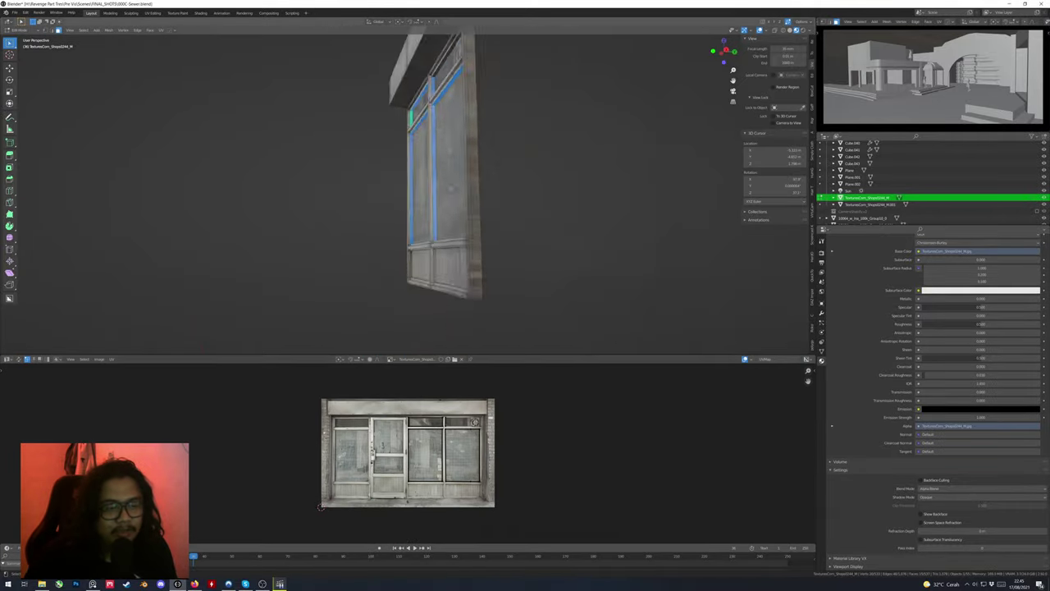
Project the side faces' UVs from the side view and rotate them horizontally onto the metal header band of the photo
middle_drag(410, 246, 492, 205)
scroll(435, 431, up, 4)
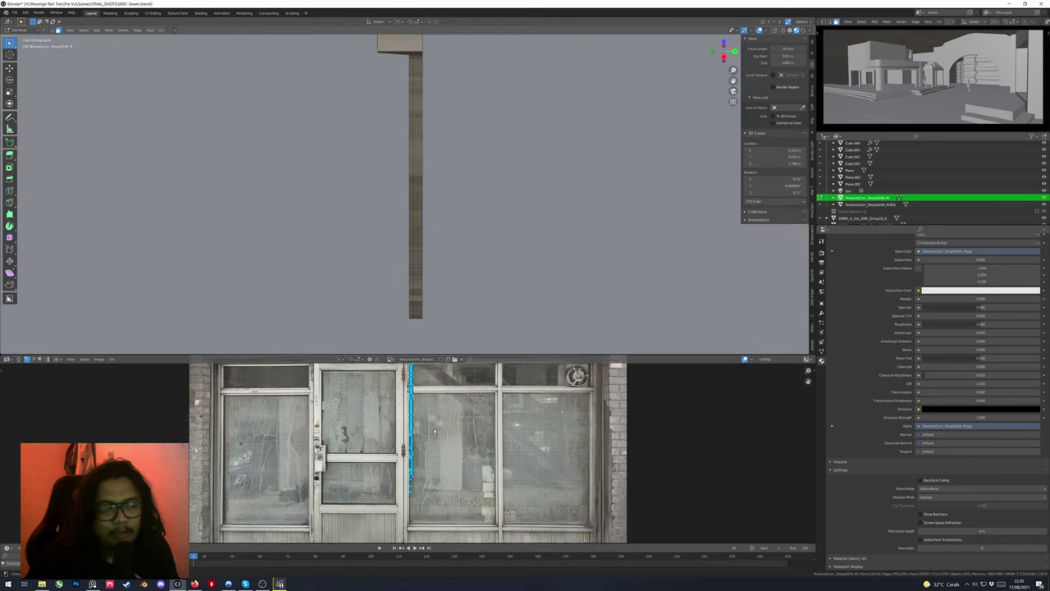
key(r)
shift+scroll(332, 402, up, 4)
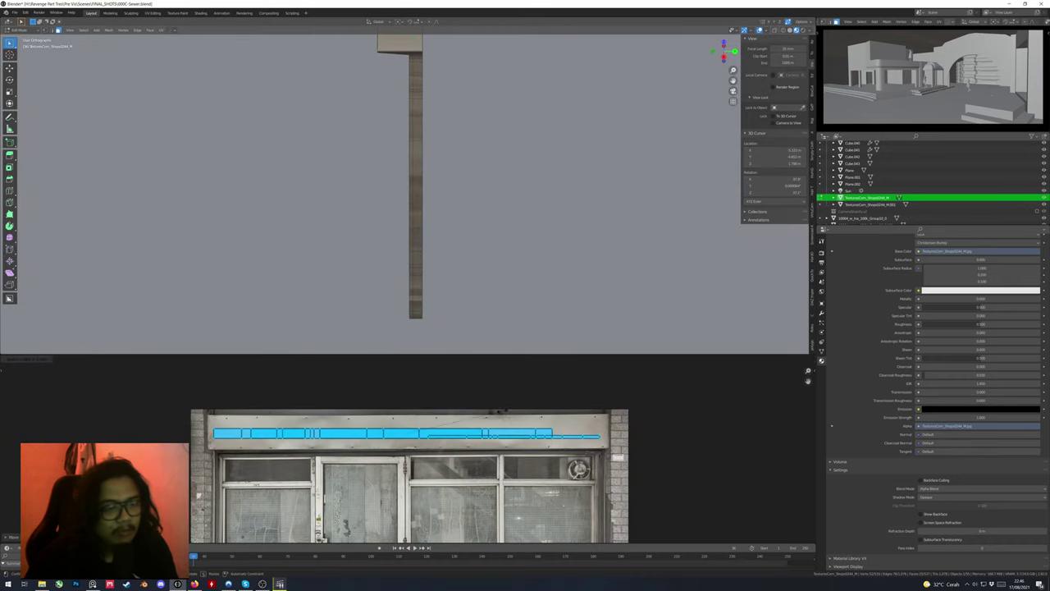
middle_drag(410, 205, 443, 180)
right_click(377, 176)
click(402, 246)
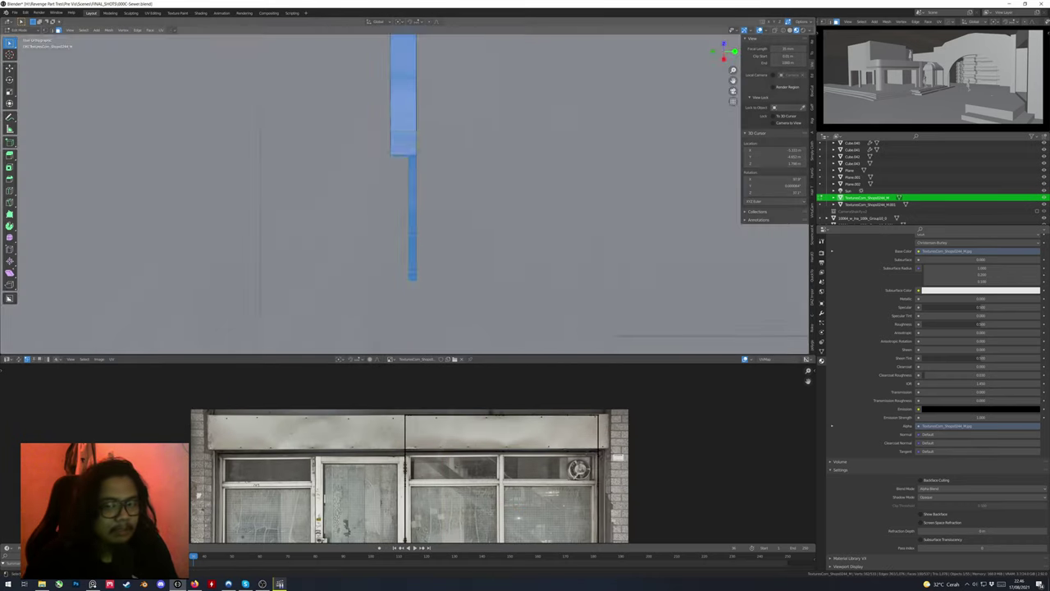
Open a shader editor for the frame material, drive its roughness from the photo texture and disconnect the alpha
key(Tab)
middle_drag(460, 246, 448, 224)
scroll(474, 251, up, 4)
click(448, 224)
key(shift+F3)
drag(337, 396, 376, 455)
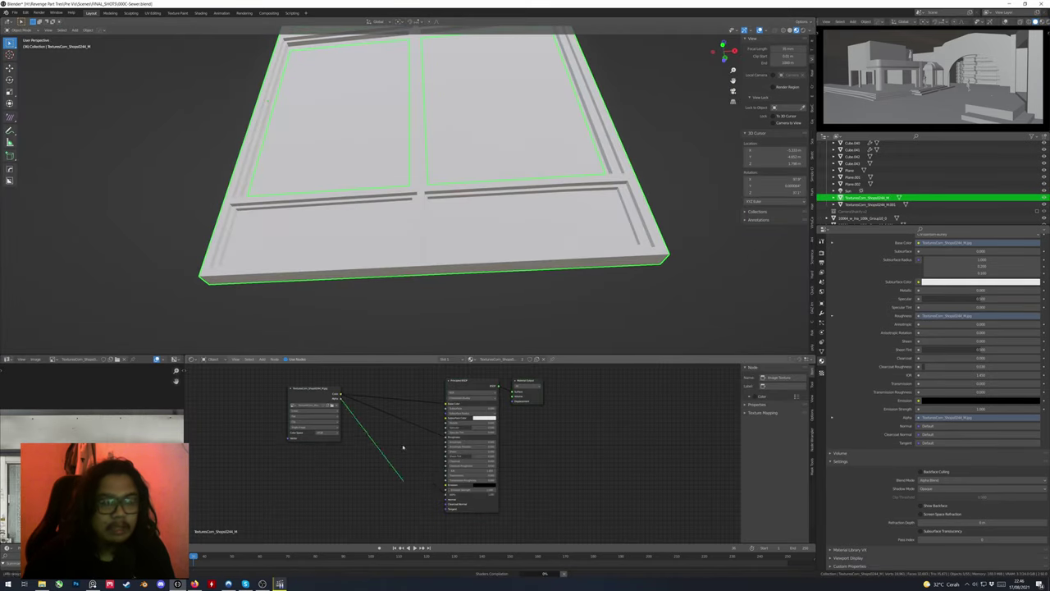
Insert a ColorRamp between the photo texture and the frame material's roughness, and adjust its stops
middle_drag(385, 246, 432, 268)
scroll(432, 268, up, 5)
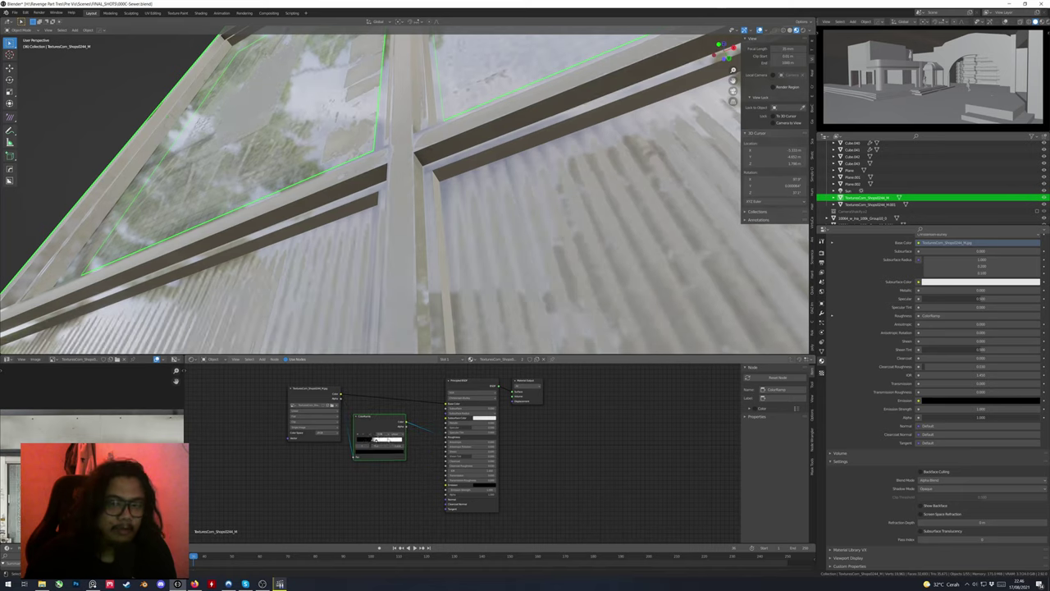
drag(374, 441, 371, 441)
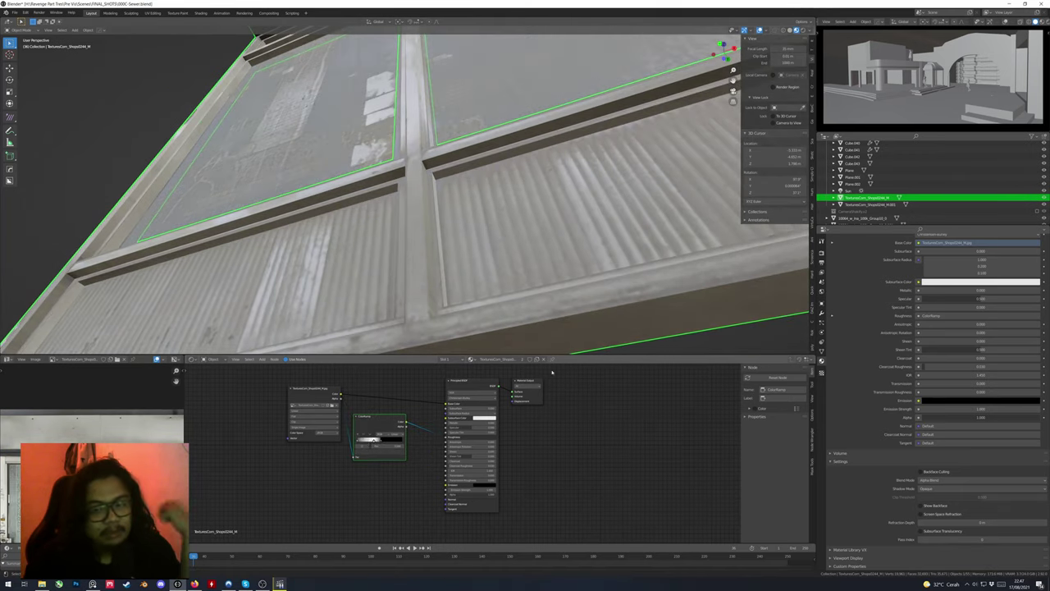
Select the separated glass panes, save the file and adjust the ColorRamp stop driving their roughness
click(870, 203)
key(KP_Decimal)
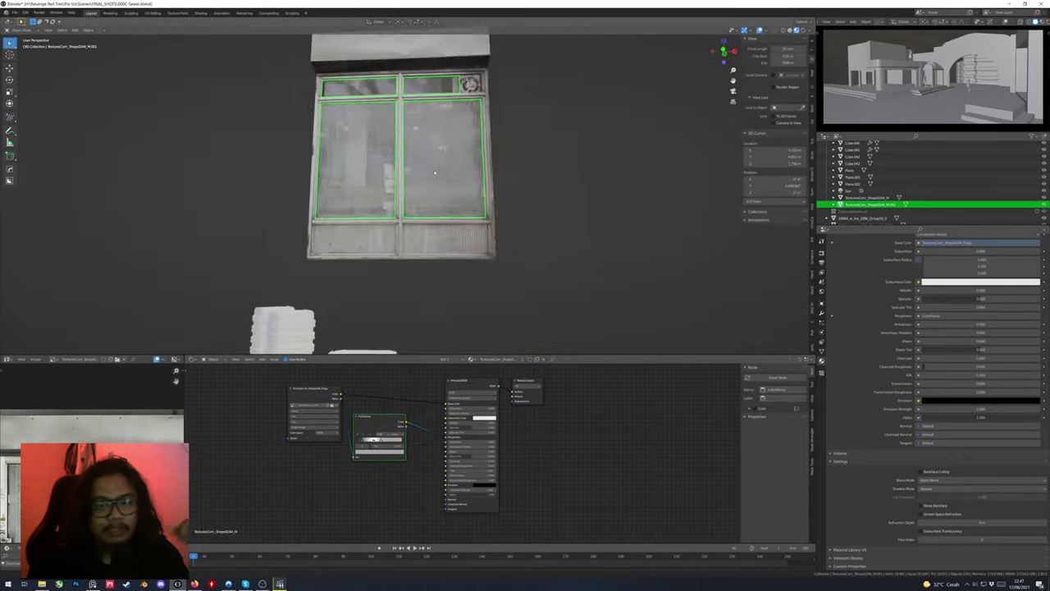
key(ctrl+s)
middle_drag(410, 246, 410, 181)
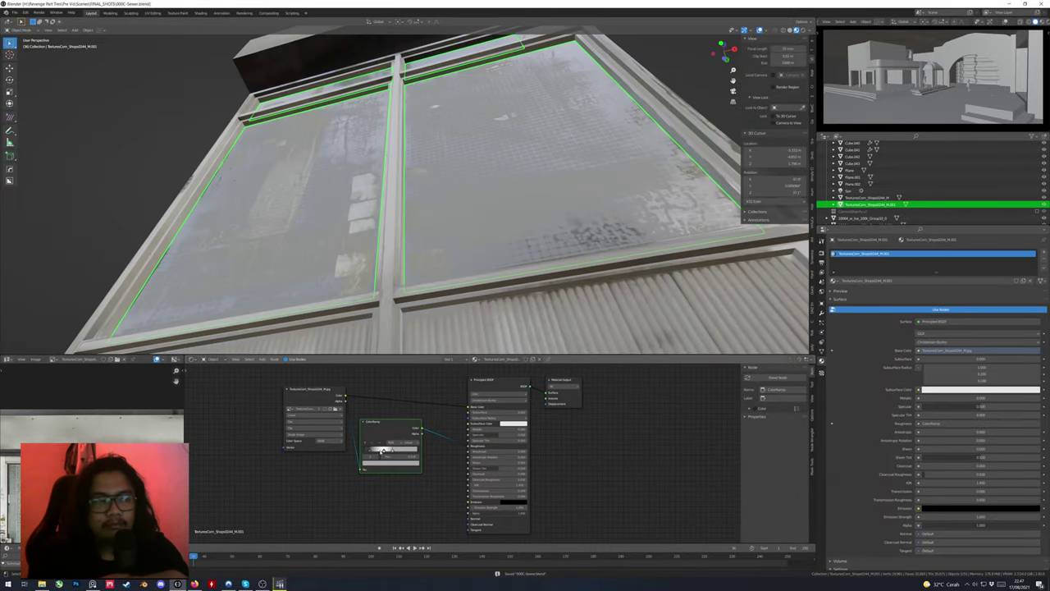
drag(382, 450, 371, 450)
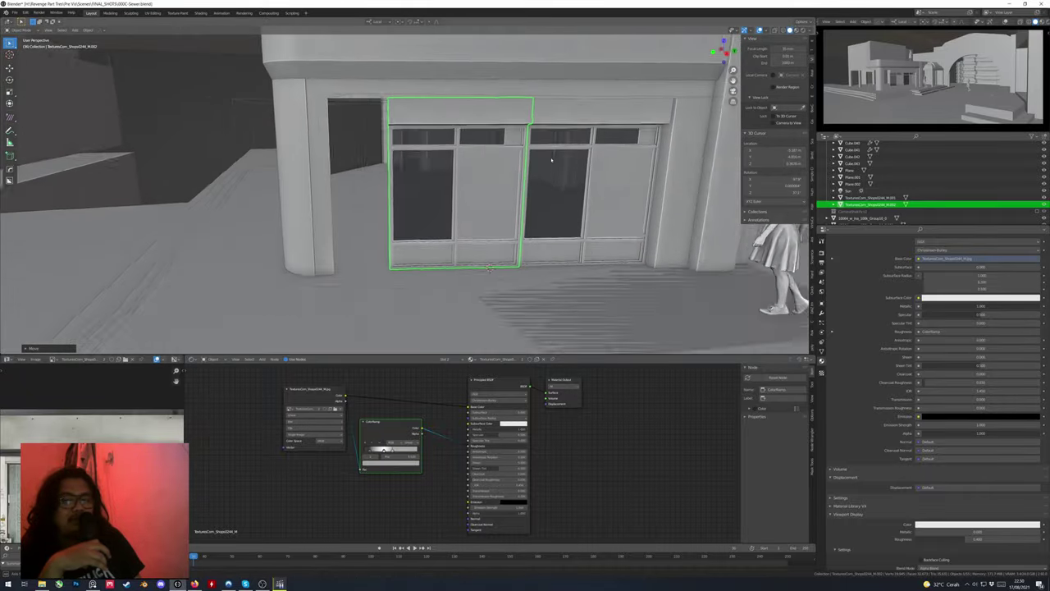
Delete the selected window section from the building's front opening
key(Delete)
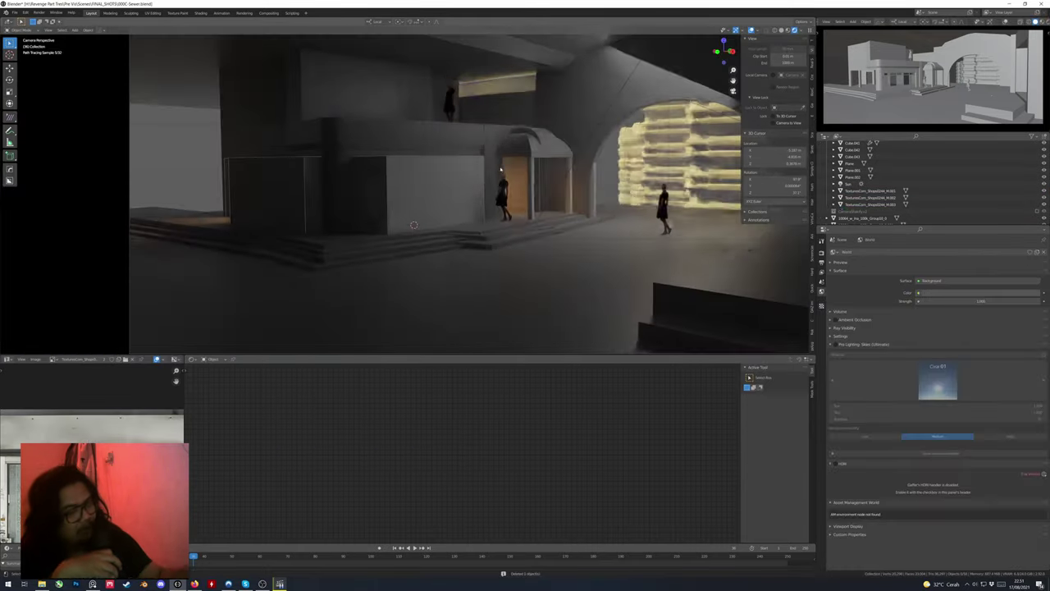
click(474, 203)
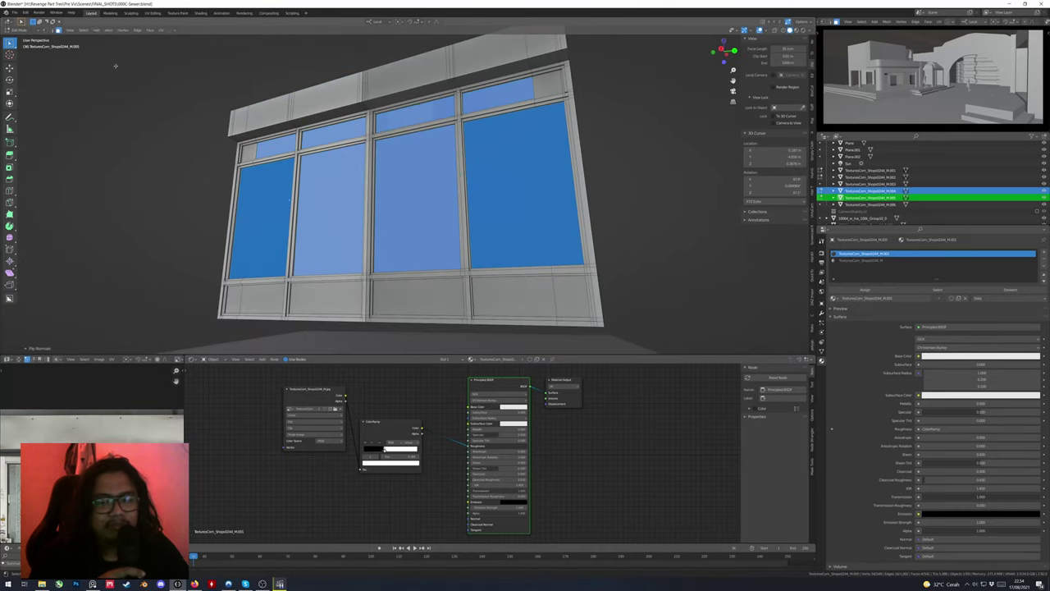
Open the mesh operations for the selected glass faces, and enter mesh editing on the plain side wall block
click(109, 29)
mouse_move(131, 143)
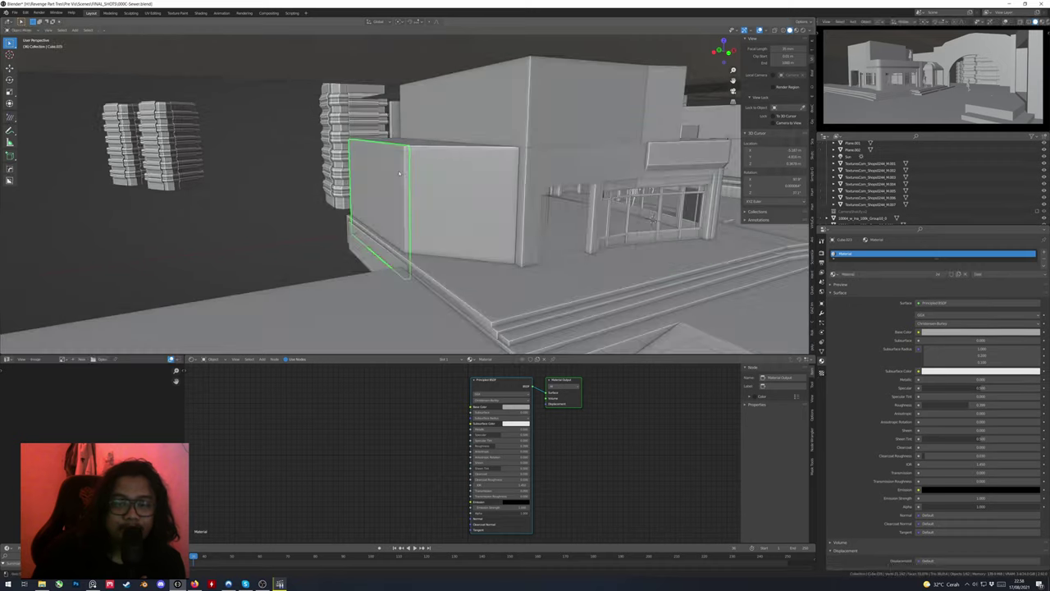
key(Tab)
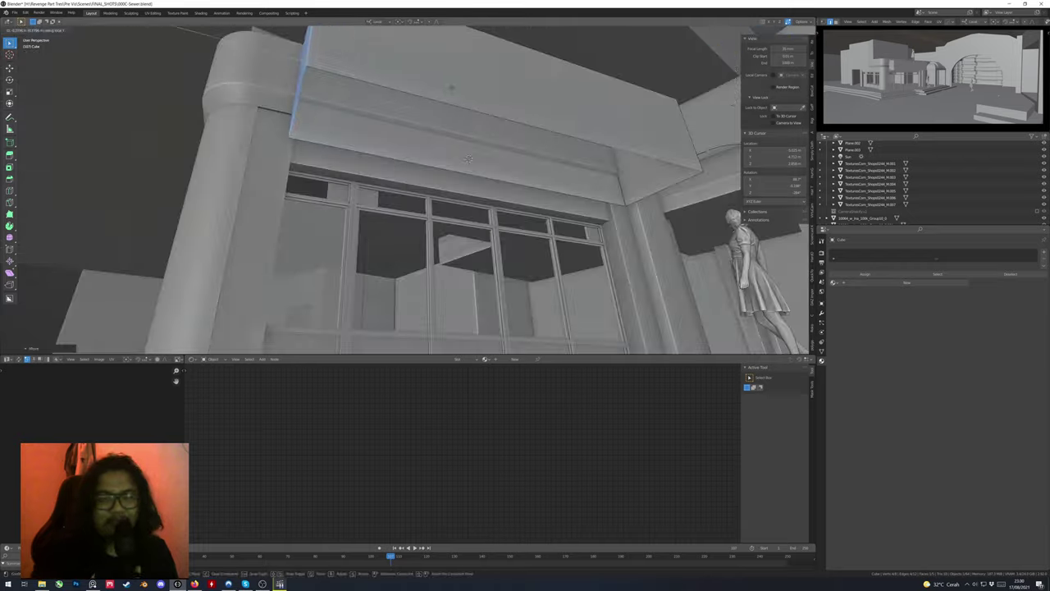
Finish moving the end face of the awning above the shop windows, and duplicate the awning for the adjoining front
middle_drag(344, 172, 401, 177)
key(KP_Decimal)
key(Tab)
key(KP_7)
key(shift+z)
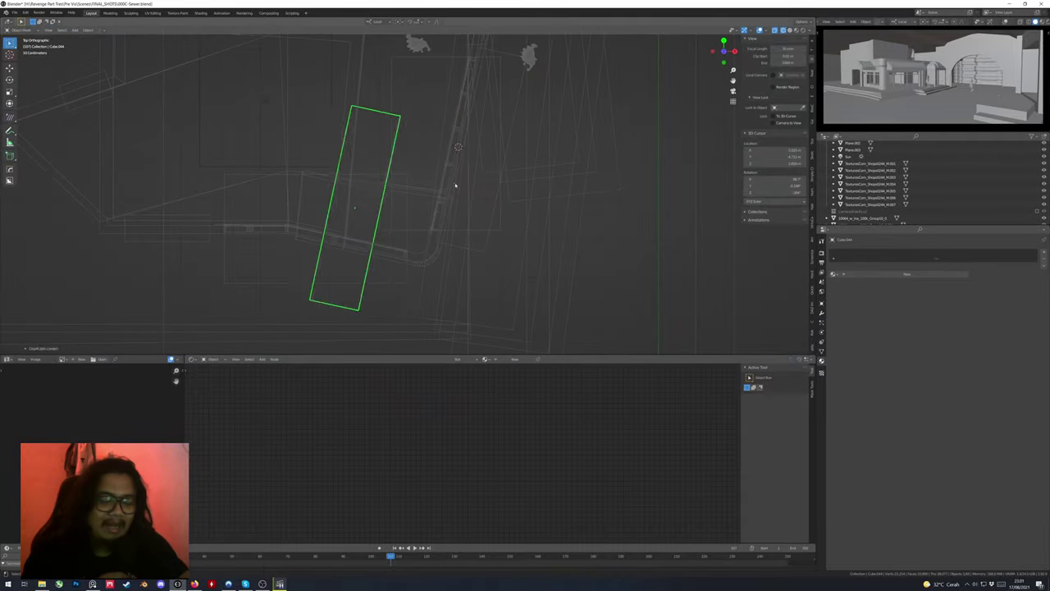
Place the copied awning along the adjoining window front and reshape its outline to follow the wall's bend
middle_drag(486, 271, 591, 246)
key(shift+z)
scroll(601, 260, down, 3)
key(Tab)
key(KP_7)
key(KP_Decimal)
key(shift+z)
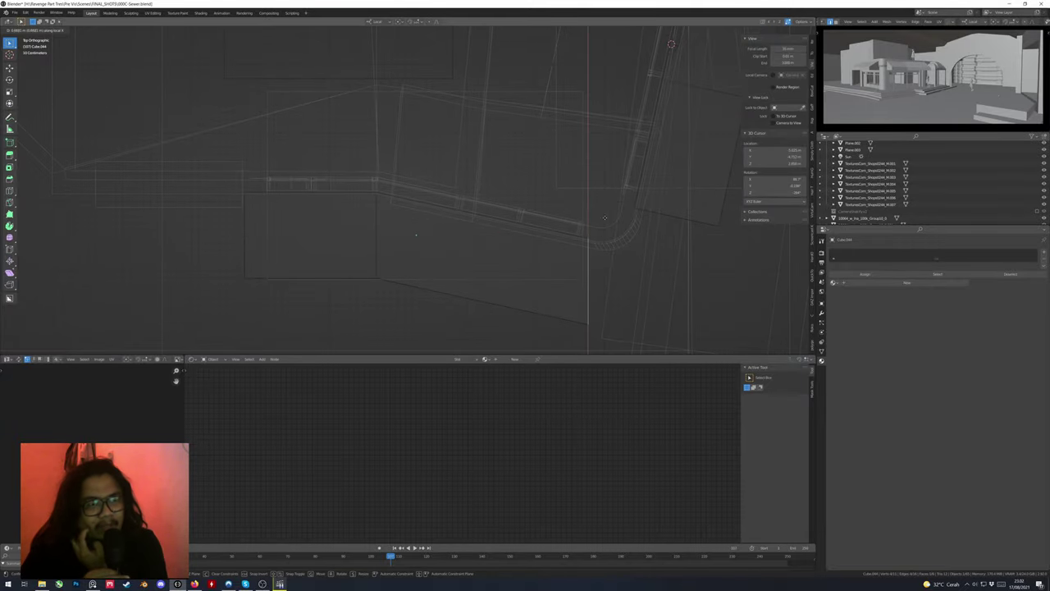
key(Tab)
key(shift+z)
key(KP_0)
key(shift+z)
key(KP_0)
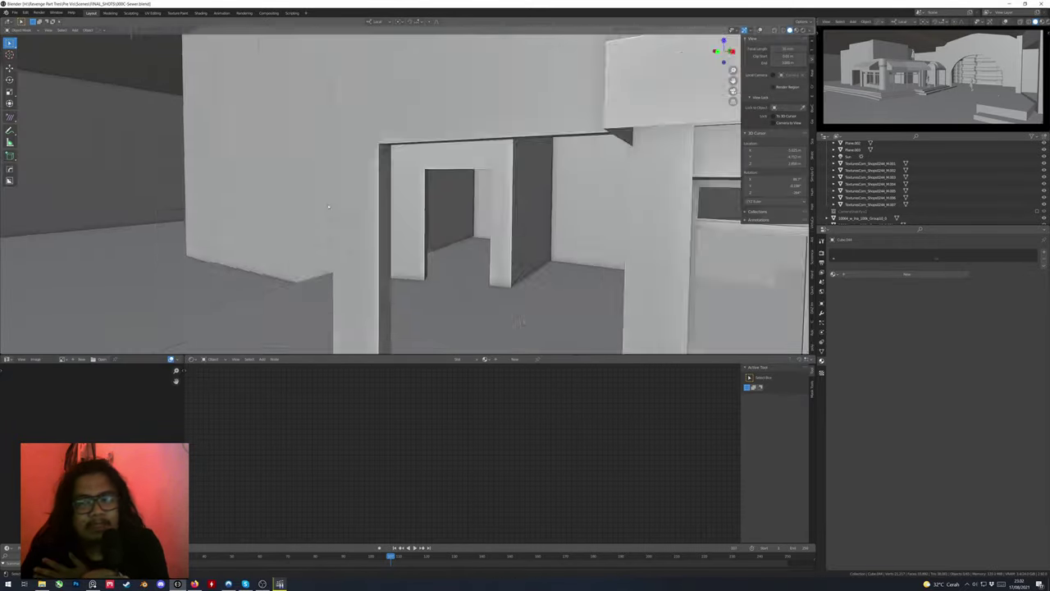
Slide the edges of the boolean cutter for the doorway beside the window row to adjust the opening
click(385, 238)
right_click(328, 218)
click(378, 224)
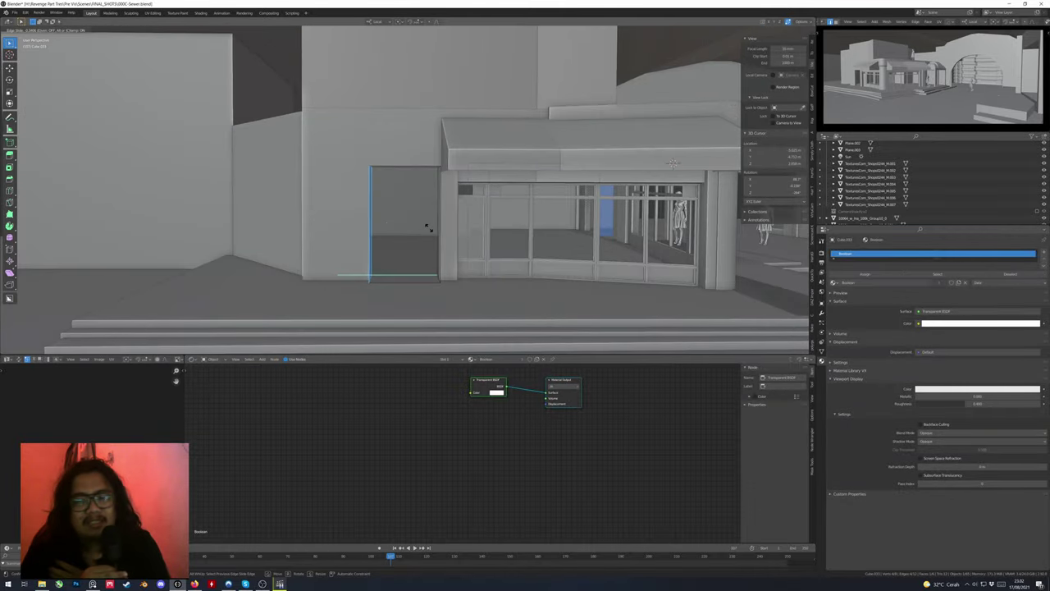
right_click(414, 221)
click(452, 228)
middle_drag(452, 228, 460, 197)
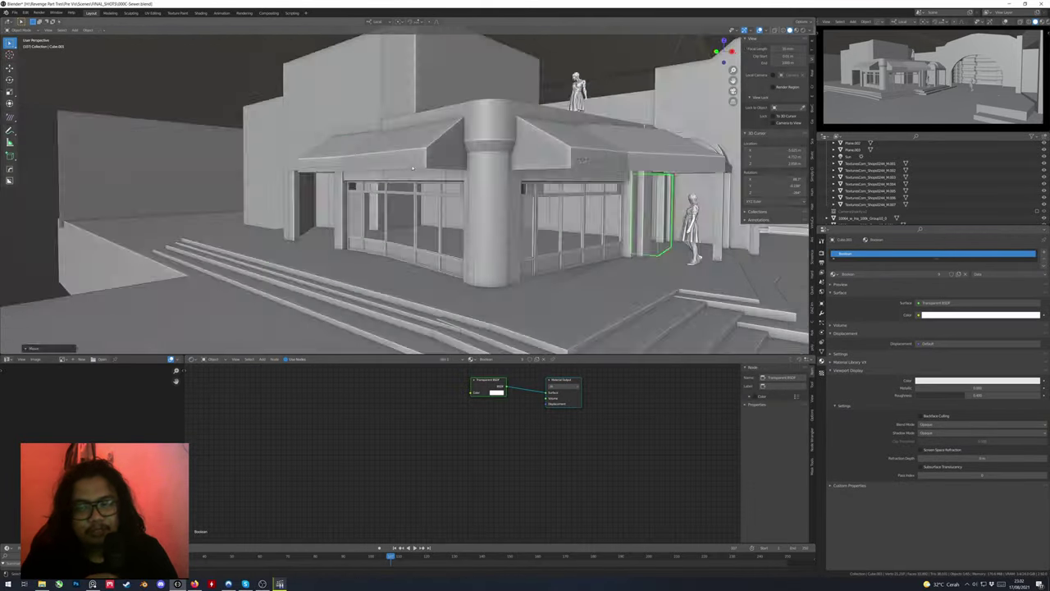
Select the cutter of the side doorway and move its side faces along the local axis to resize the doorway
click(297, 215)
scroll(310, 240, up, 3)
click(310, 240)
middle_drag(310, 240, 538, 177)
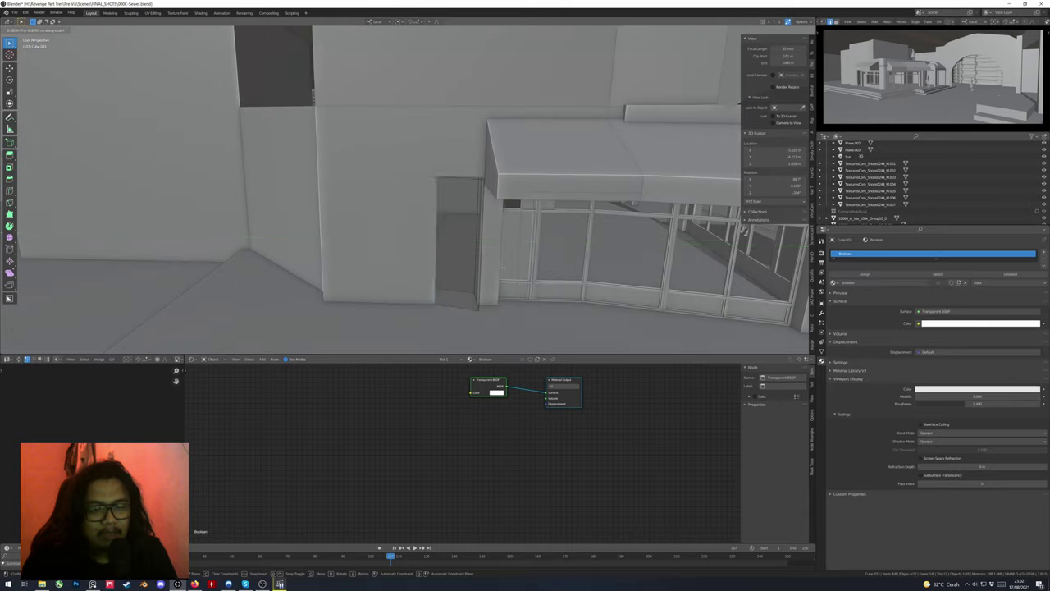
key(alt+z)
key(alt+z)
key(KP_0)
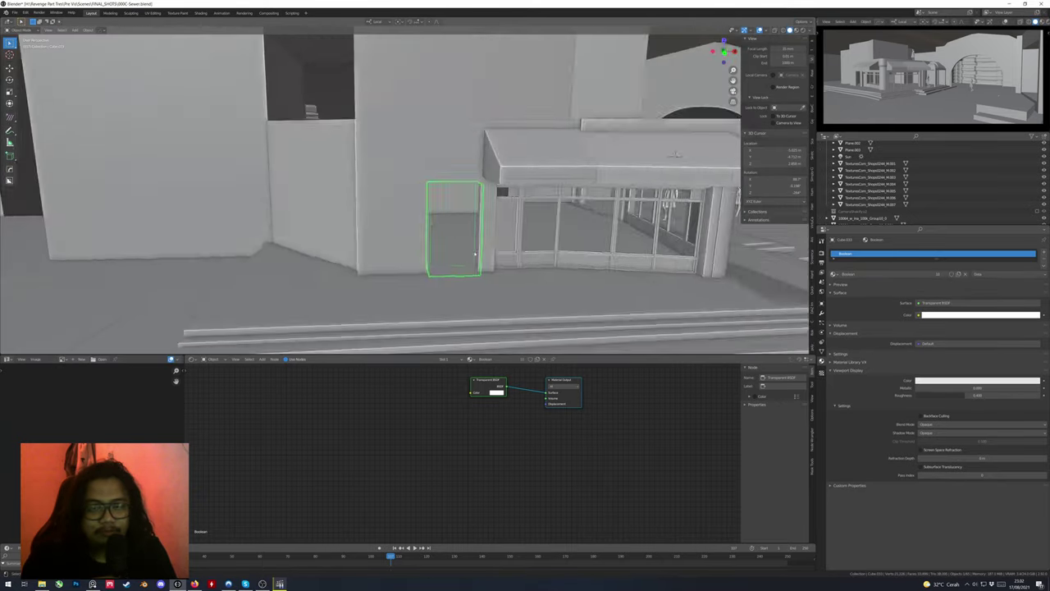
Examine the building's lighting in a rendered preview through the camera
key(alt+a)
key(KP_0)
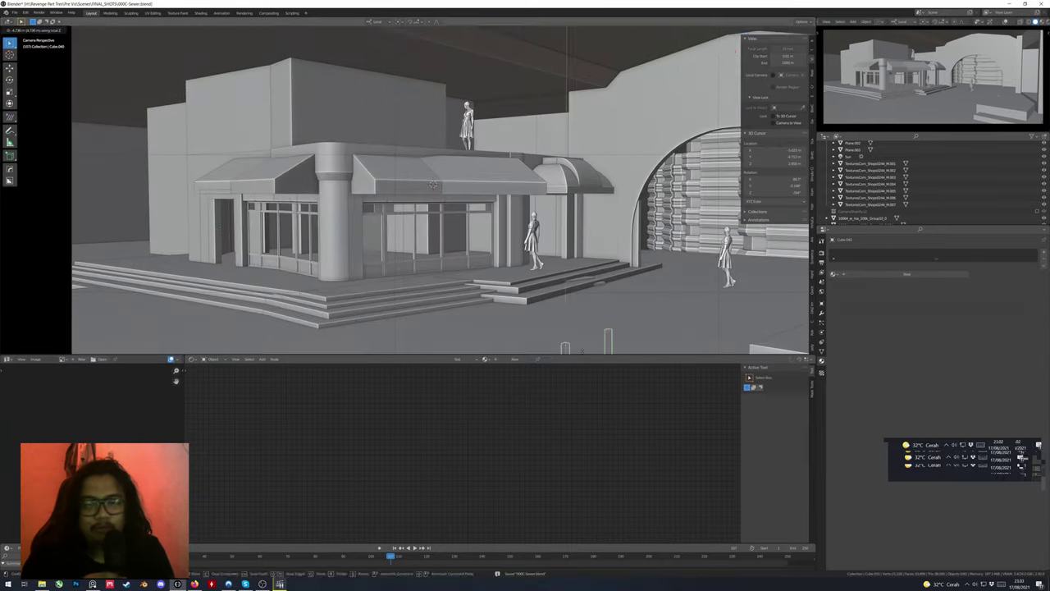
key(z)
click(572, 262)
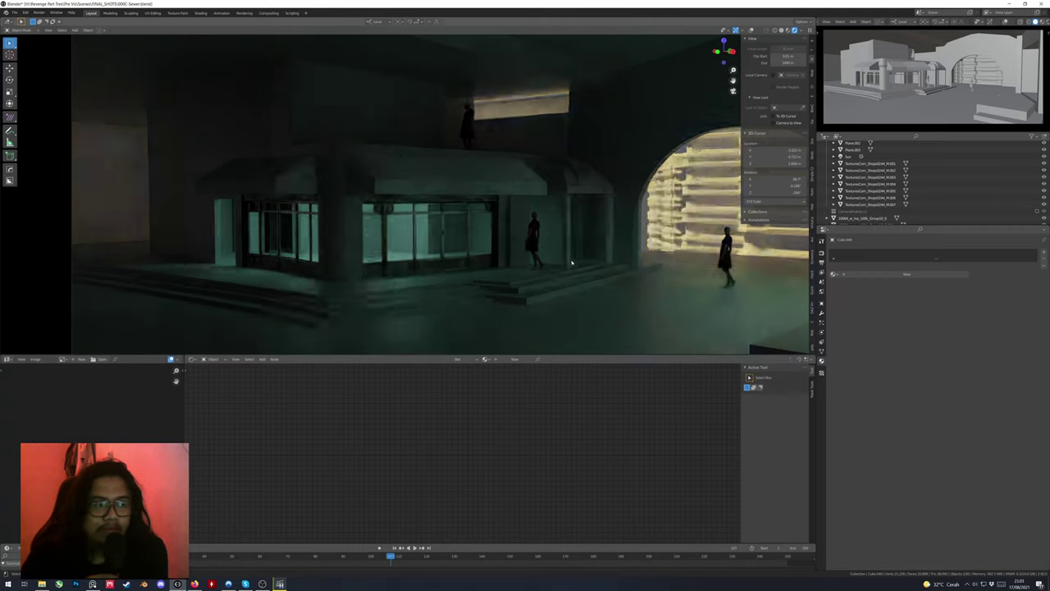
key(z)
click(451, 195)
Set the front awning's origin to its center of mass (surface)
middle_drag(451, 194, 450, 194)
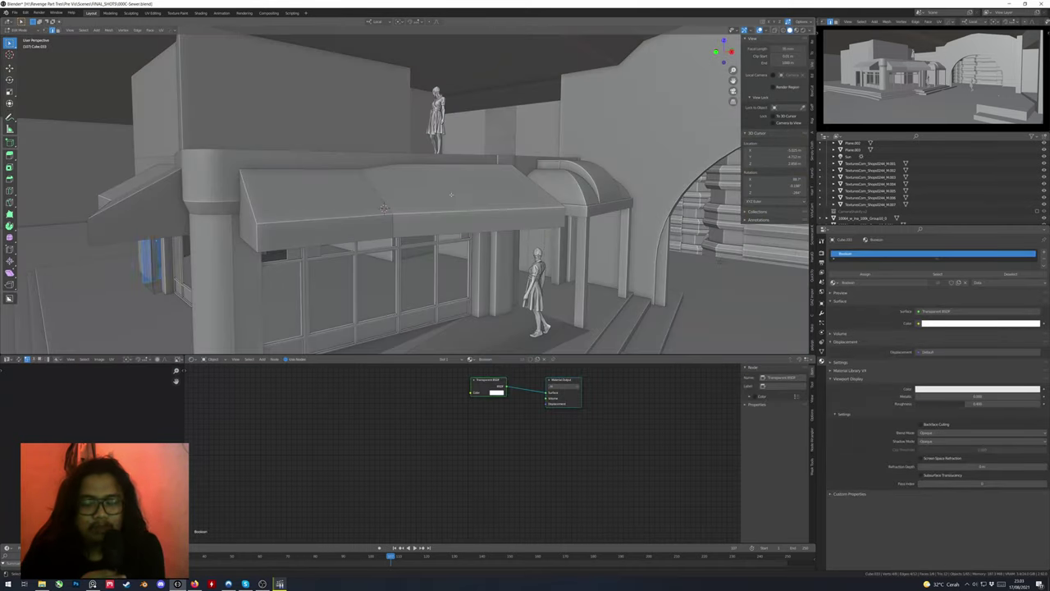
click(450, 195)
key(KP_7)
key(shift+z)
right_click(411, 226)
mouse_move(414, 226)
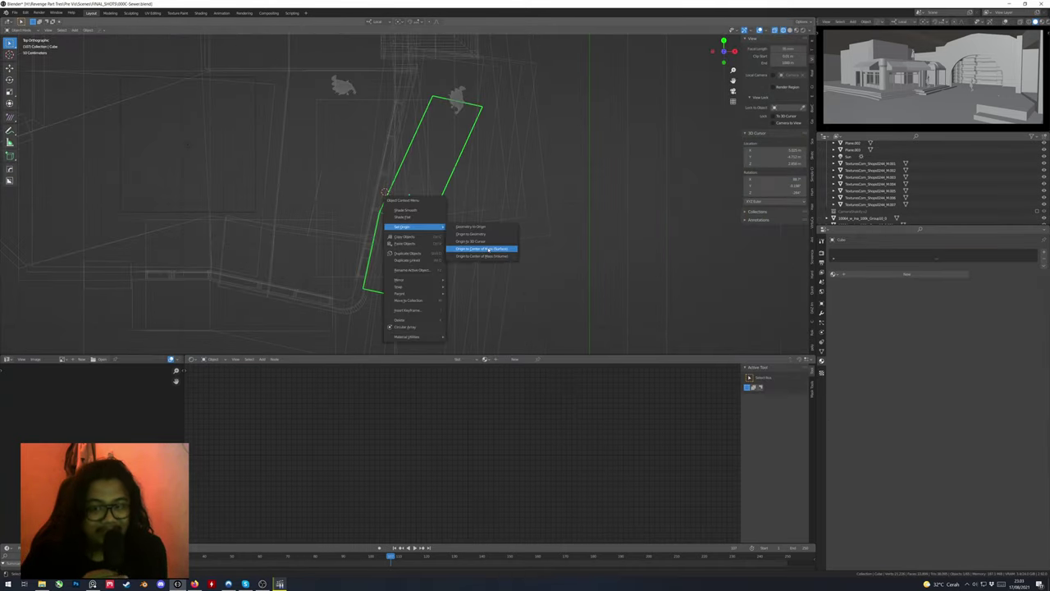
middle_drag(414, 205, 380, 200)
key(shift+z)
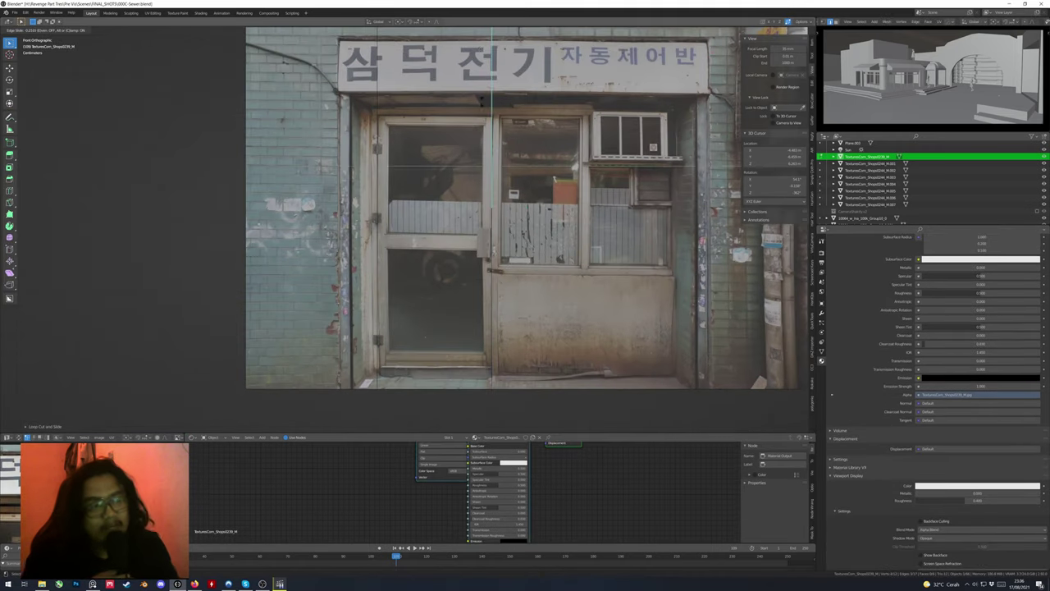
Loop-cut the shopfront photo plane and slide the vertical edges to the door's right side and handle plate
click(477, 100)
scroll(567, 149, up, 3)
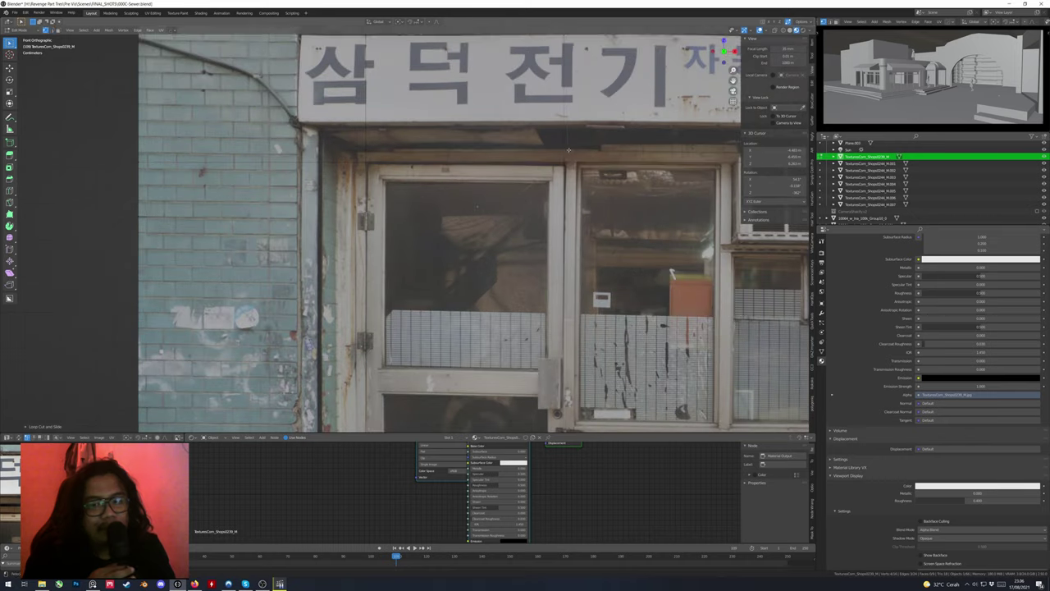
shift+scroll(353, 205, down, 4)
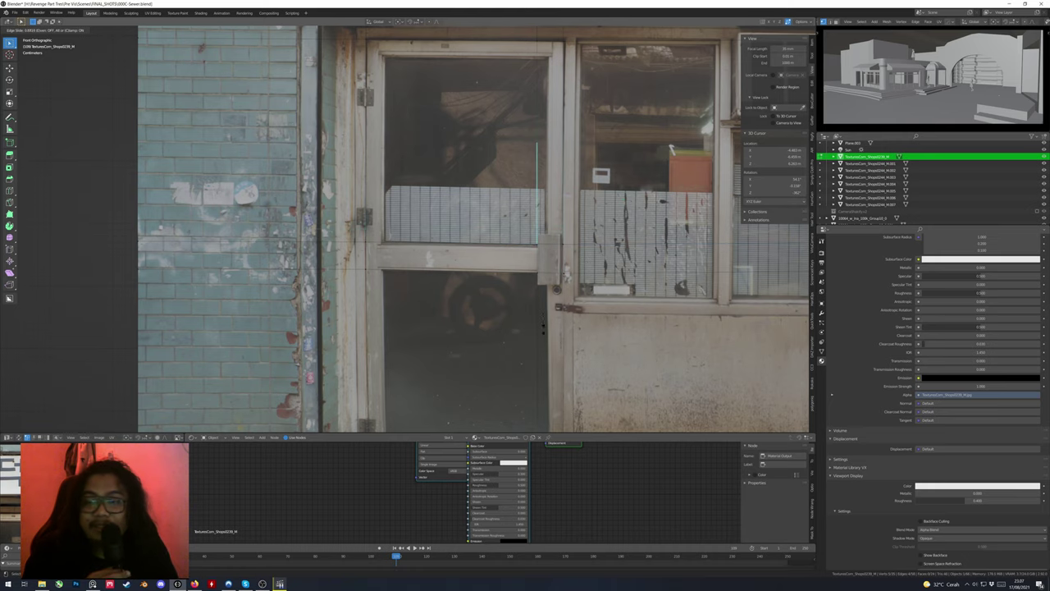
scroll(566, 229, up, 3)
key(ctrl+r)
click(575, 265)
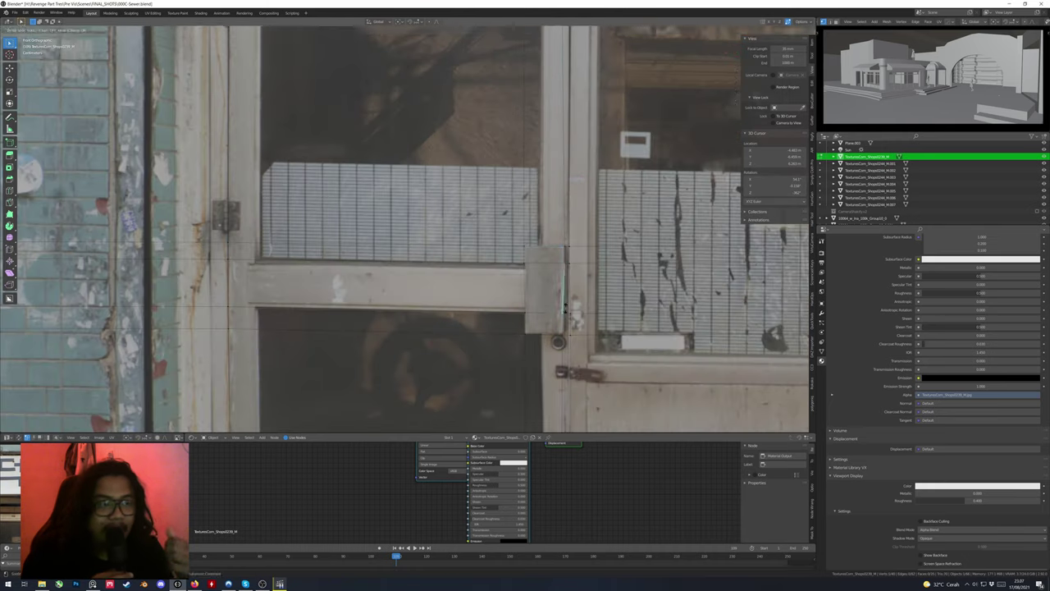
Slide loop edges on the shopfront plane to match the door's crossbar and the lower glass panel
scroll(533, 279, down, 1)
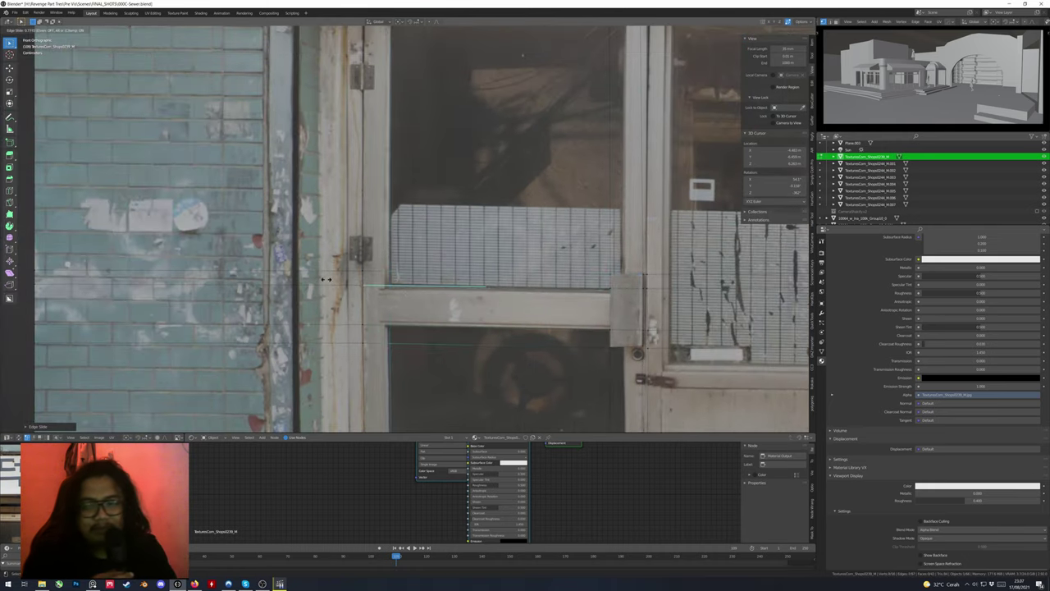
shift+scroll(509, 295, down, 4)
scroll(466, 313, down, 2)
scroll(466, 312, down, 1)
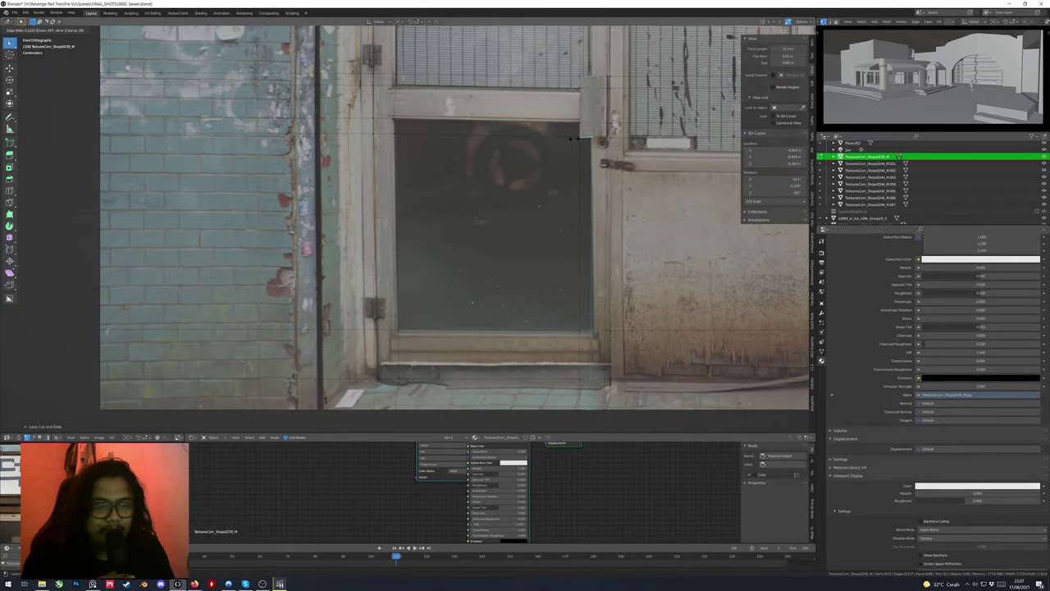
shift+scroll(467, 313, up, 5)
click(493, 103)
Align the remaining vertices and edges with the door's upper and lower right frame corners, and save the file
shift+scroll(492, 103, up, 1)
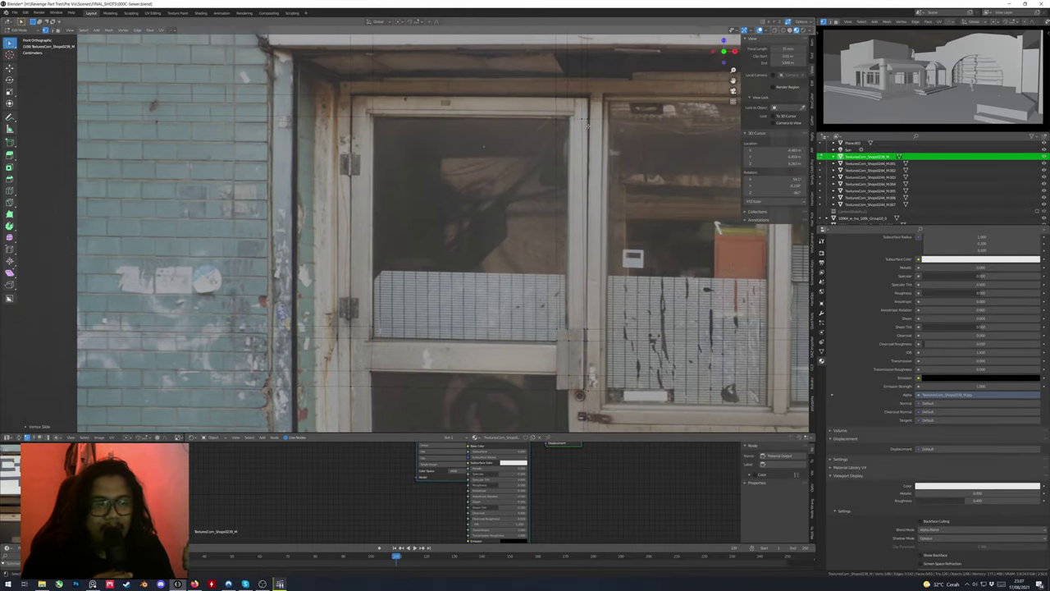
shift+scroll(587, 125, up, 1)
shift+scroll(349, 162, down, 6)
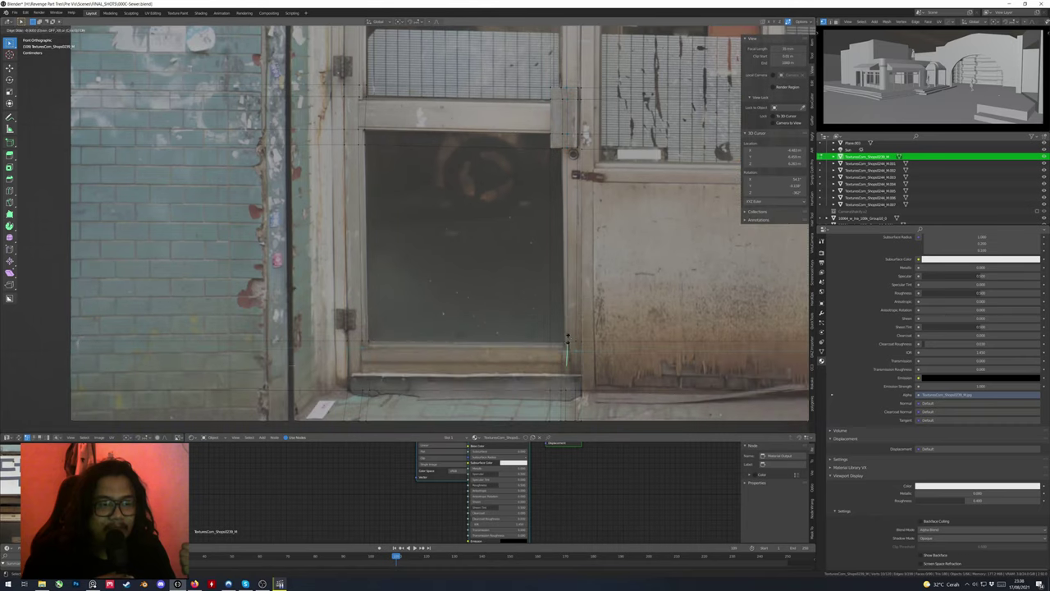
shift+scroll(365, 336, up, 6)
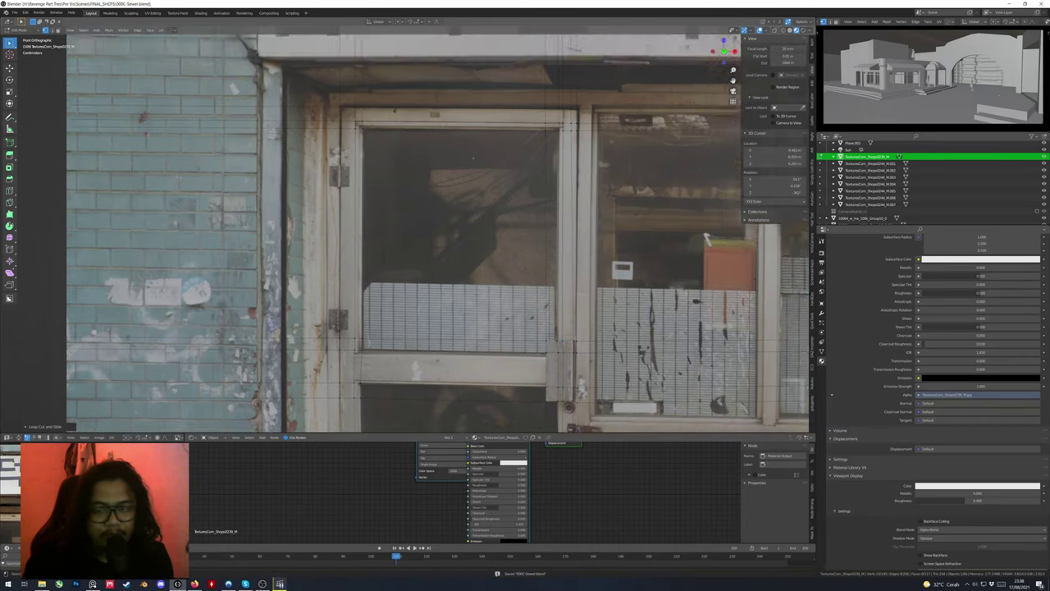
scroll(554, 232, down, 2)
key(ctrl+s)
Separate the upper and lower door faces from the shopfront plane into their own object and isolate it in local view
shift+middle_drag(555, 232, 584, 204)
click(585, 204)
key(s)
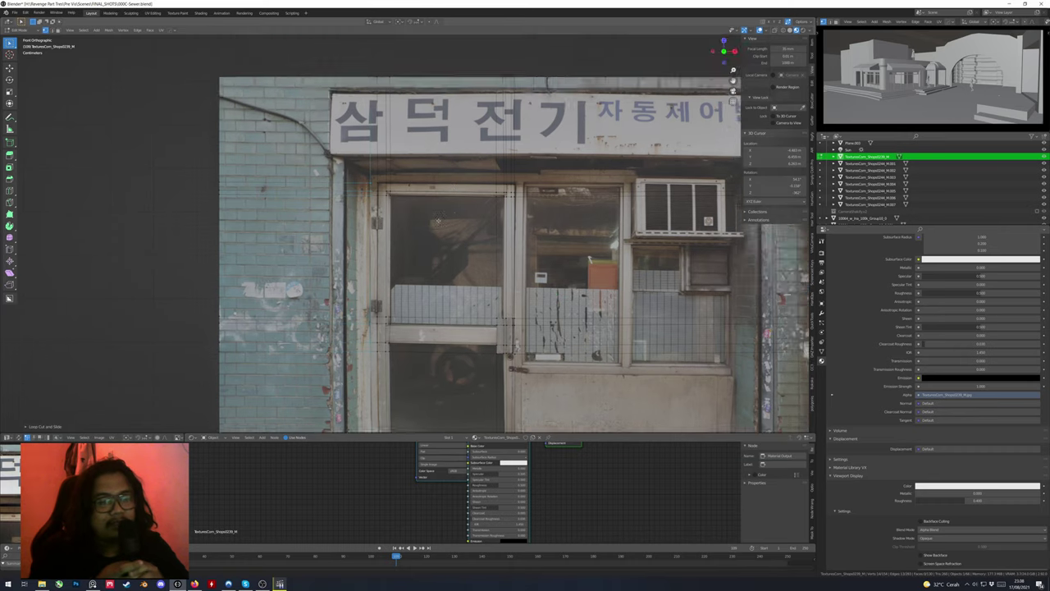
click(601, 268)
shift+middle_drag(601, 268, 672, 241)
click(463, 213)
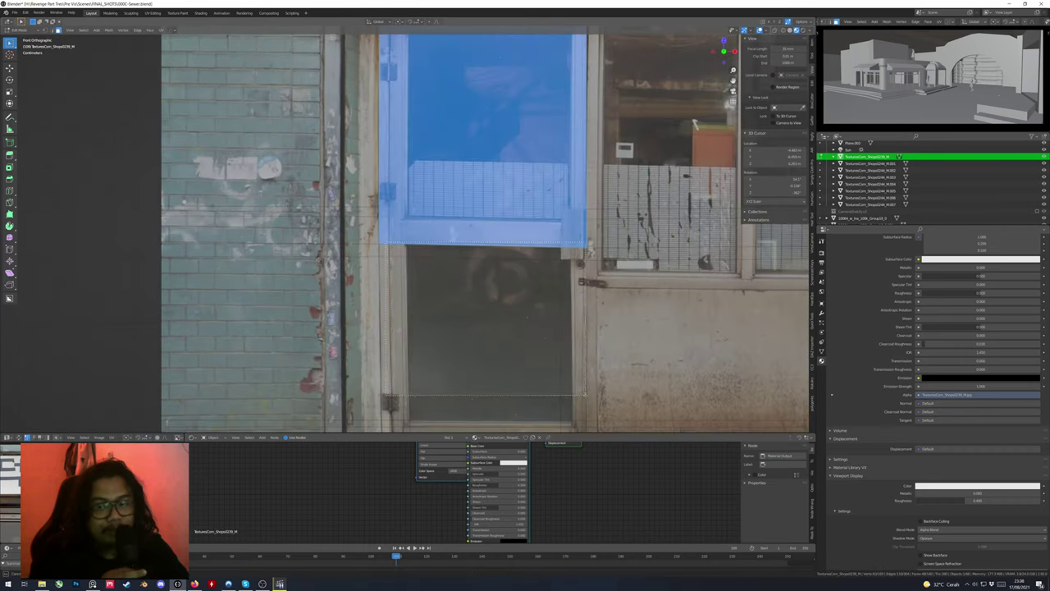
shift+click(463, 393)
key(p)
key(Tab)
key(KP_Decimal)
click(448, 247)
key(KP_Divide)
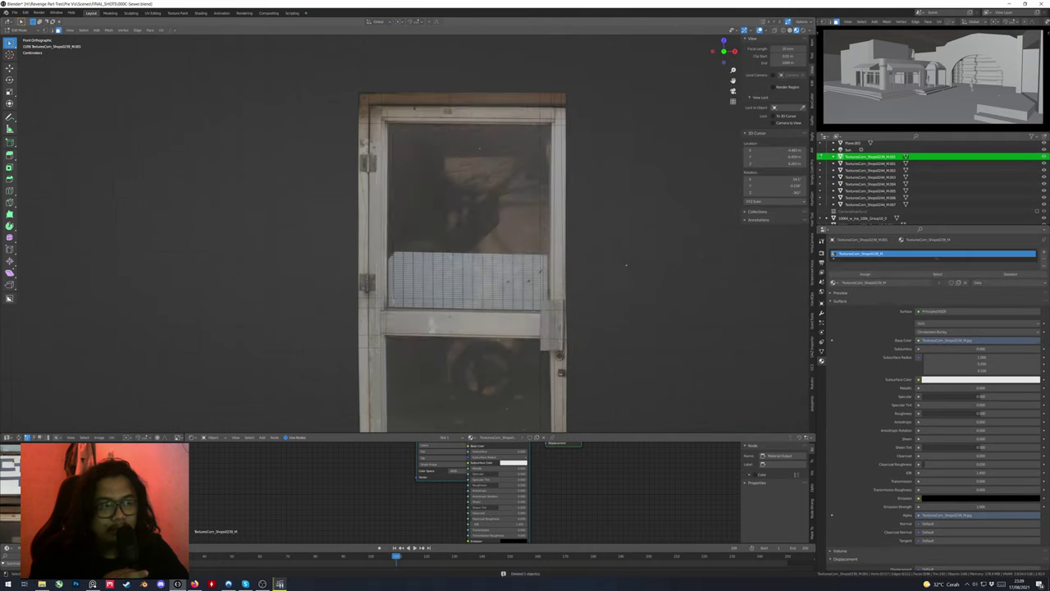
Extend the right edge of the isolated door to form a narrow jamb strip from top to bottom
key(Tab)
key(Tab)
key(Tab)
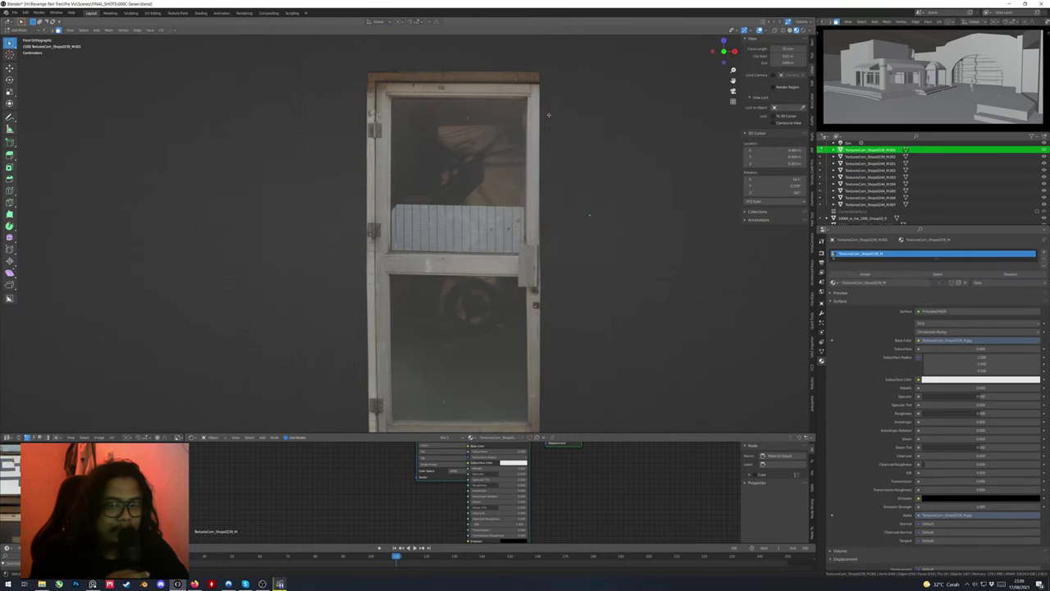
drag(503, 66, 580, 102)
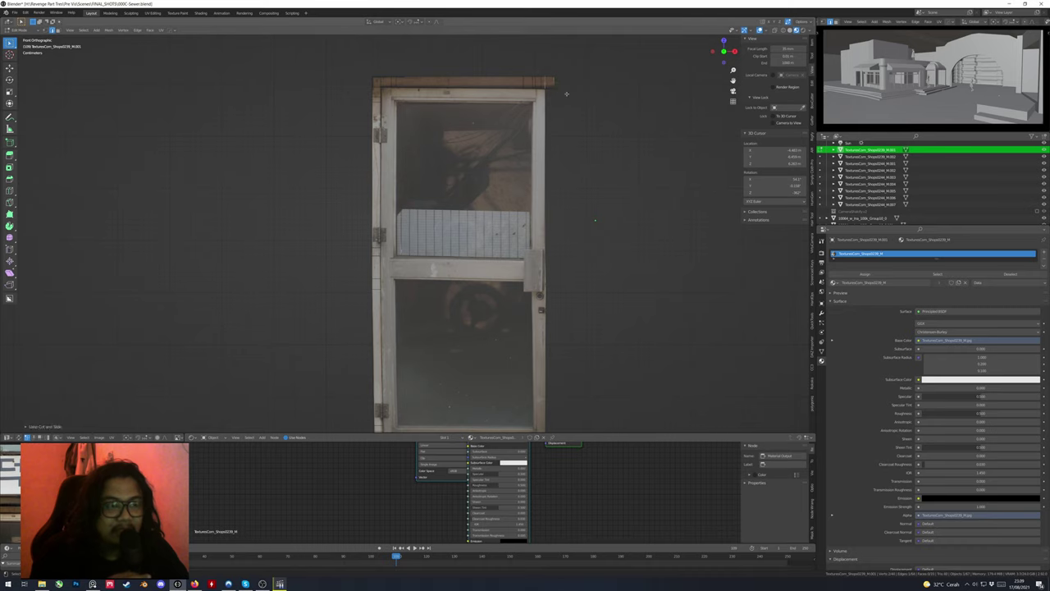
scroll(542, 99, down, 5)
scroll(525, 124, up, 6)
scroll(508, 140, down, 3)
Project the jamb strip's UVs from view and place them over the left door frame in the photo texture
key(u)
click(445, 251)
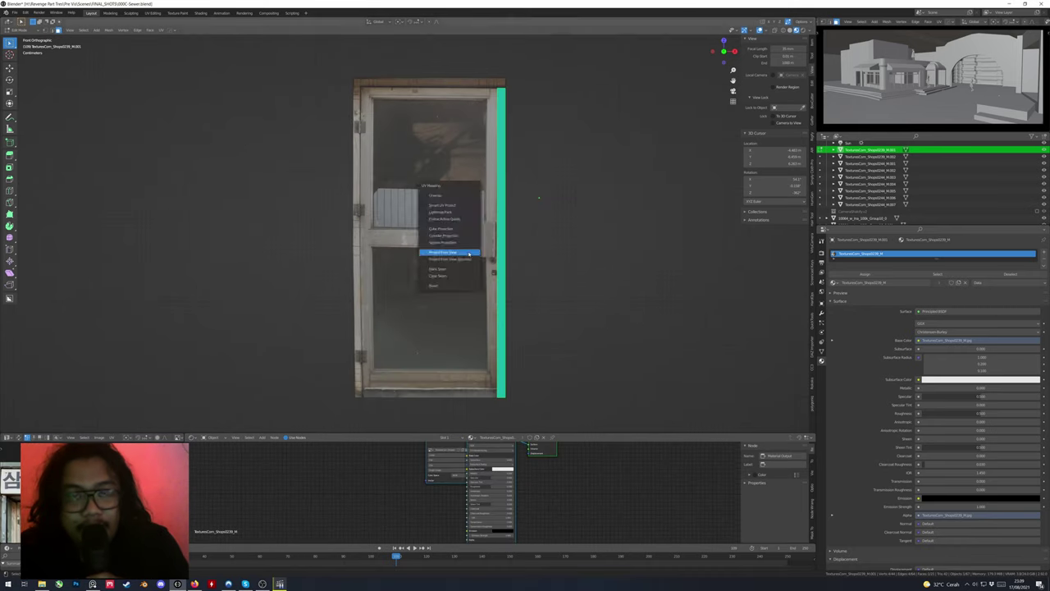
drag(328, 435, 328, 349)
drag(190, 492, 282, 492)
scroll(139, 443, up, 3)
scroll(140, 443, up, 3)
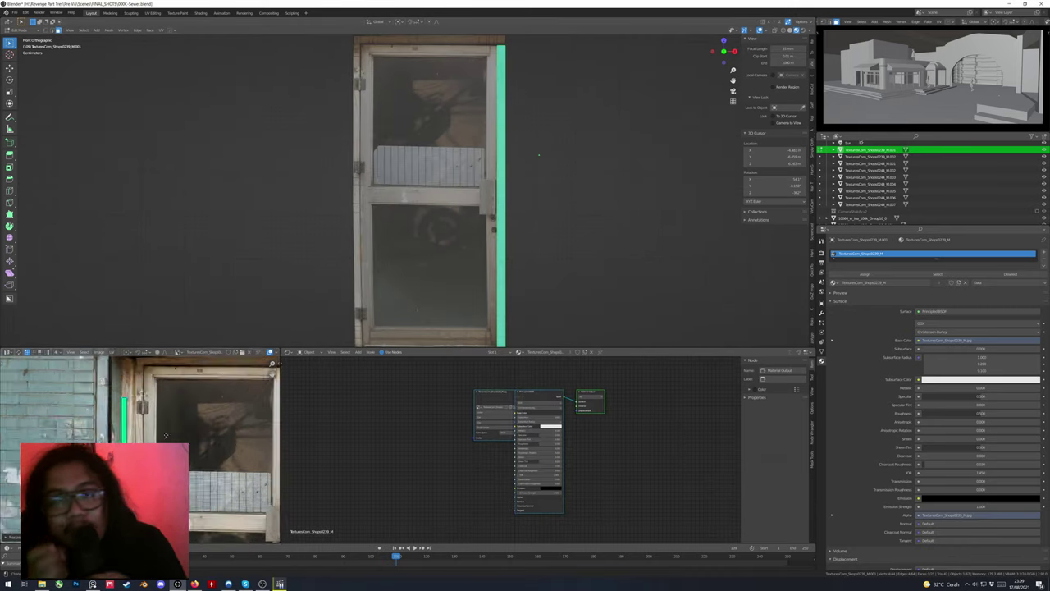
scroll(140, 443, down, 3)
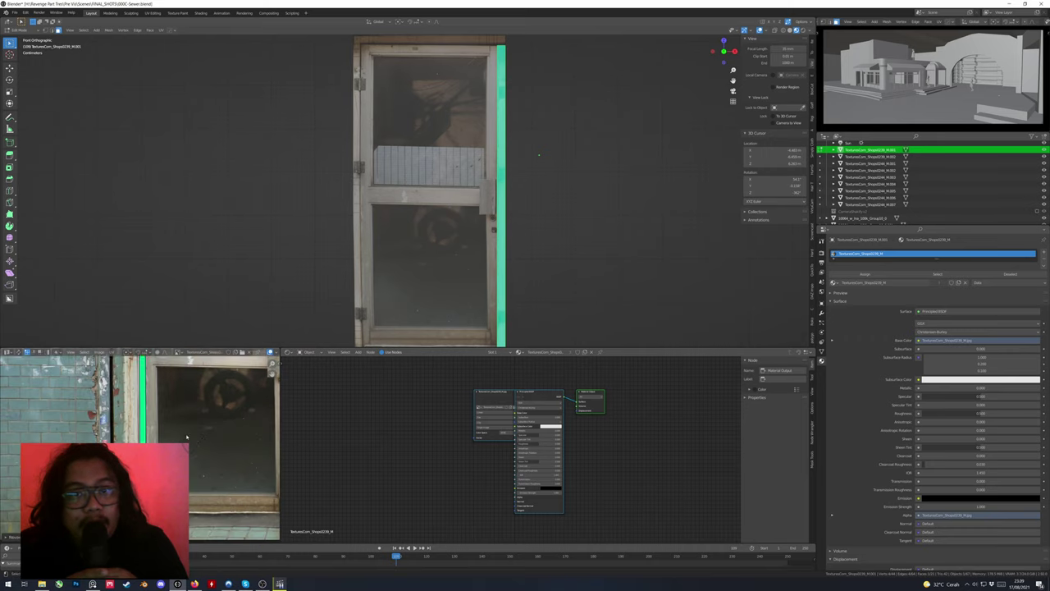
scroll(139, 443, up, 3)
Edit the door and its outer frame together and extrude the frame to give it depth
key(Tab)
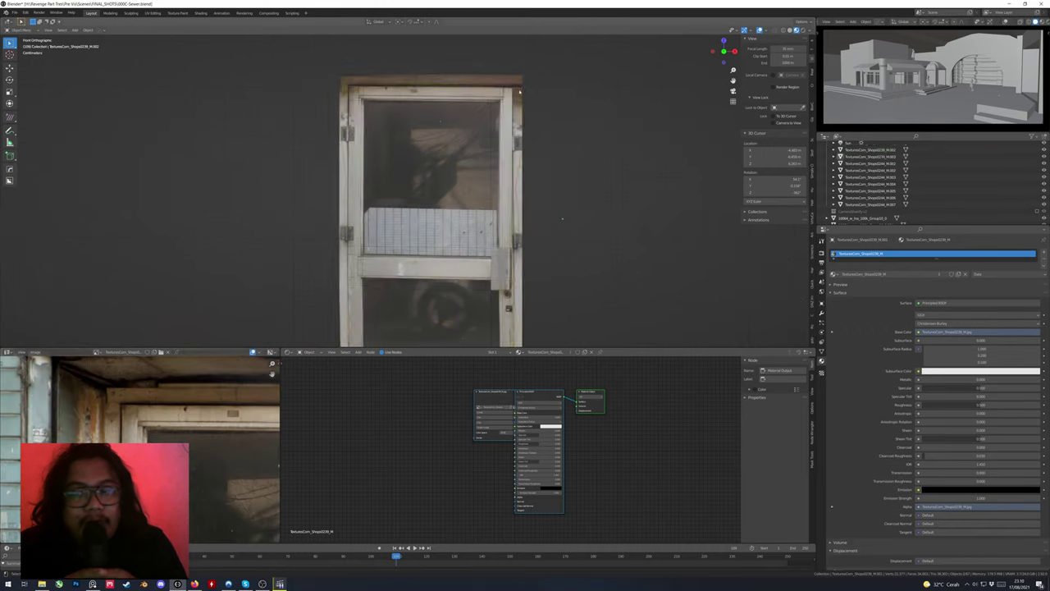
middle_drag(434, 188, 329, 167)
key(Tab)
key(KP_1)
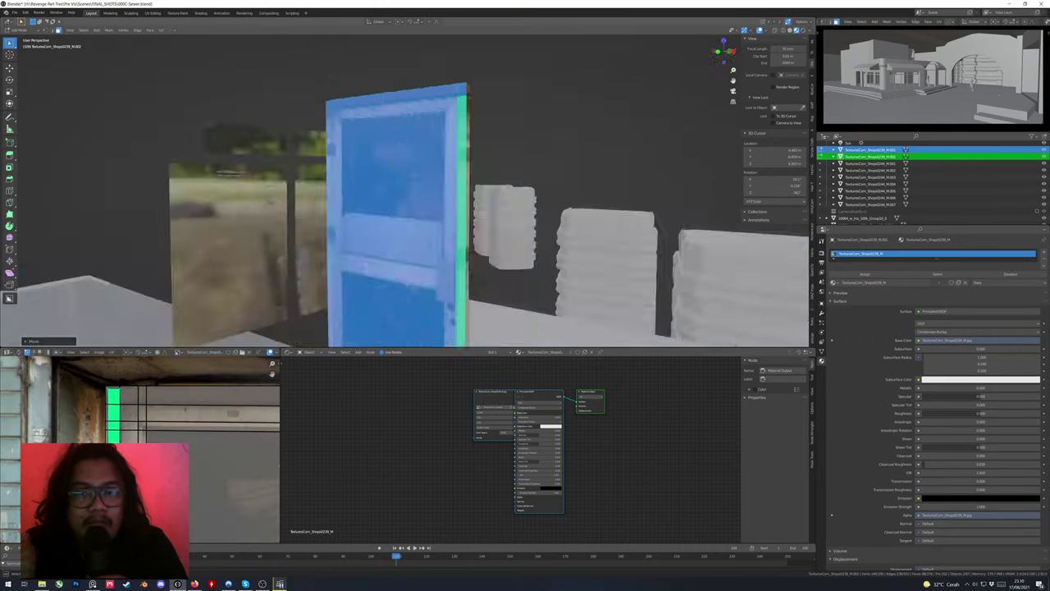
key(KP_Decimal)
key(alt+a)
key(e)
click(536, 255)
Extrude the door's handle plate and offset it in front of the door leaf, saving the file
middle_drag(536, 256, 502, 240)
key(KP_1)
key(alt+z)
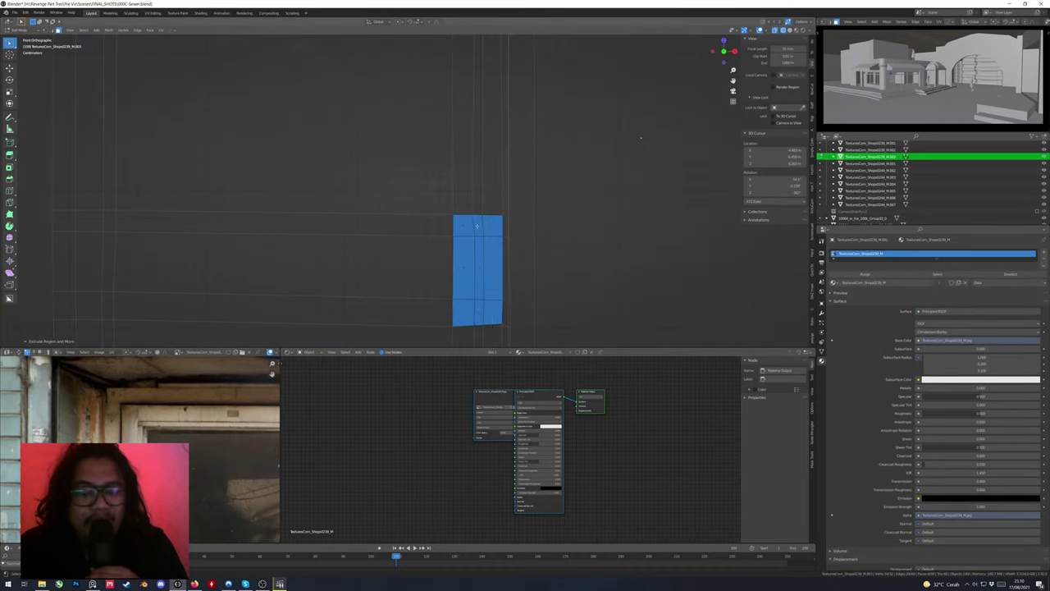
key(alt+z)
key(KP_Decimal)
key(ctrl+s)
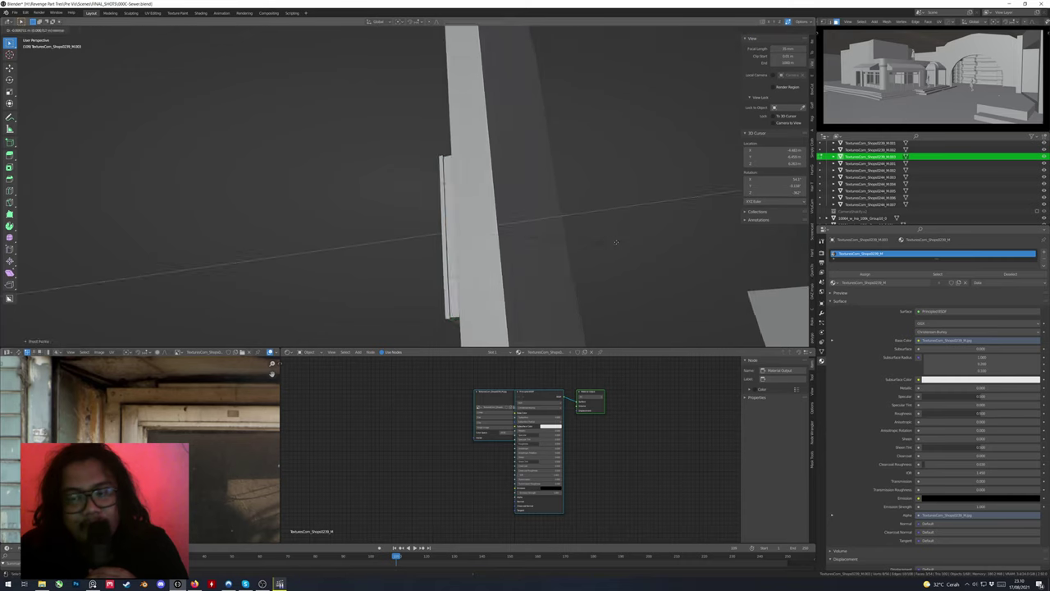
middle_drag(615, 241, 404, 182)
key(z)
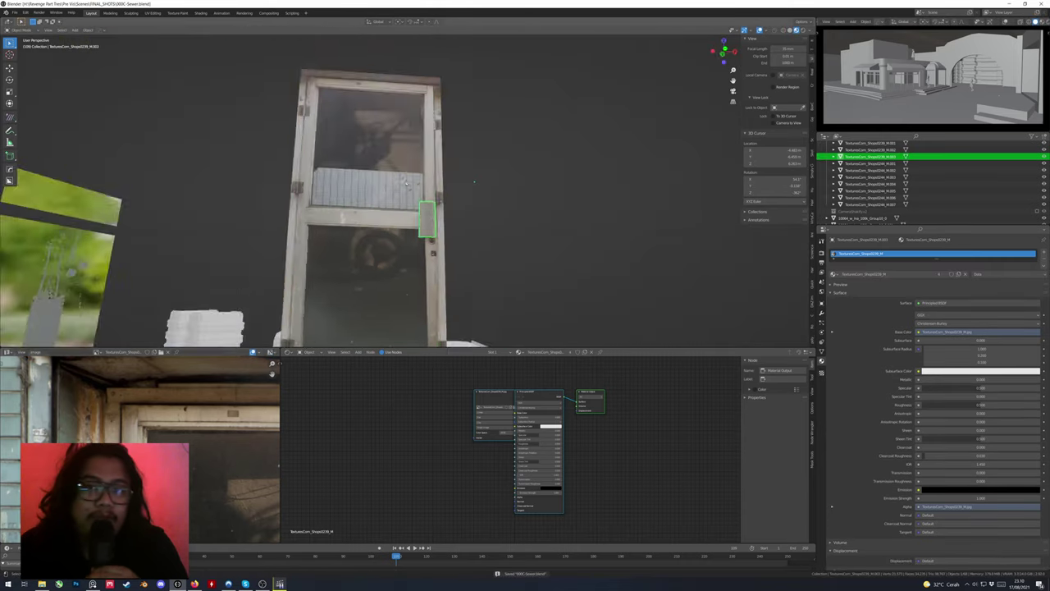
Select the door leaf's frame faces around the glass in front view
key(Tab)
key(KP_1)
scroll(607, 189, up, 3)
scroll(577, 225, down, 2)
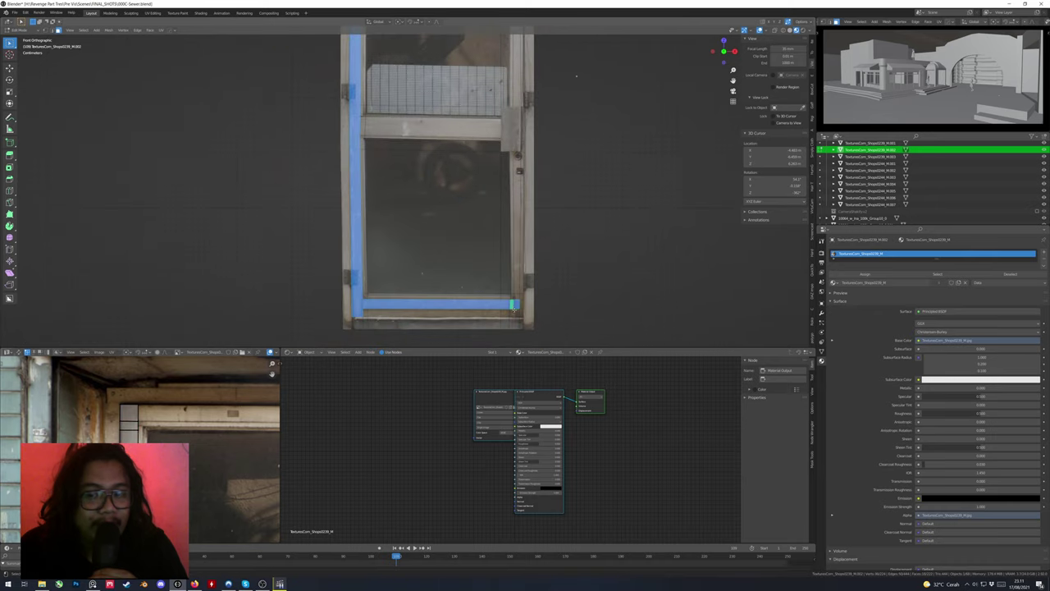
Move the lower edge of the sill strip outward so that it slants away from the door's base
middle_drag(376, 179, 531, 268)
key(Tab)
key(KP_1)
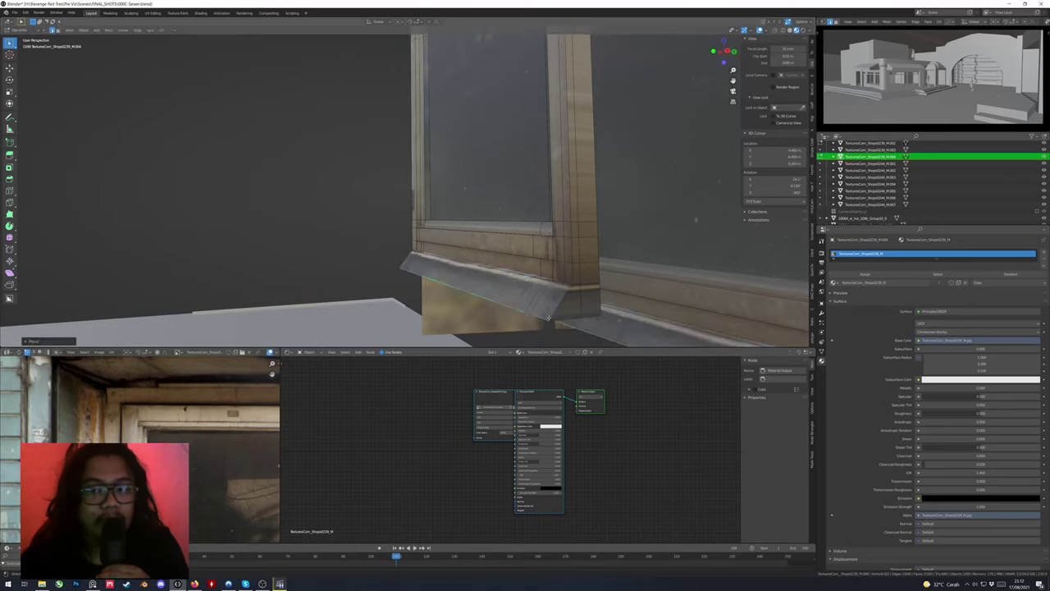
middle_drag(548, 318, 361, 186)
key(s)
key(Escape)
key(KP_1)
Add a ColorRamp from the photo texture to the roughness of the door material and set Metallic to 1
click(330, 191)
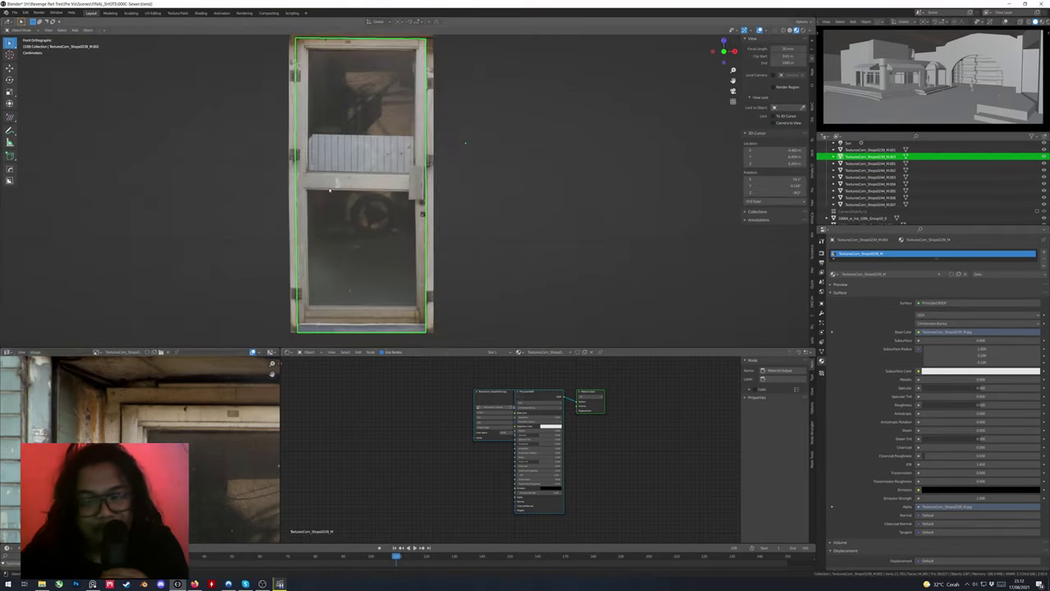
middle_drag(429, 216, 410, 335)
drag(355, 383, 480, 414)
text(Col)
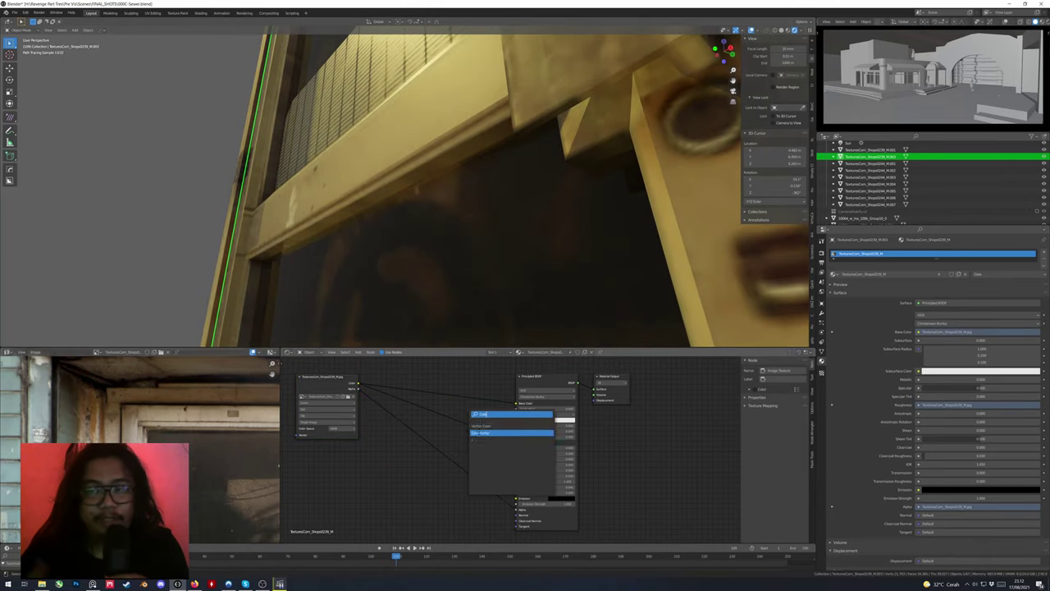
key(Return)
scroll(517, 450, up, 2)
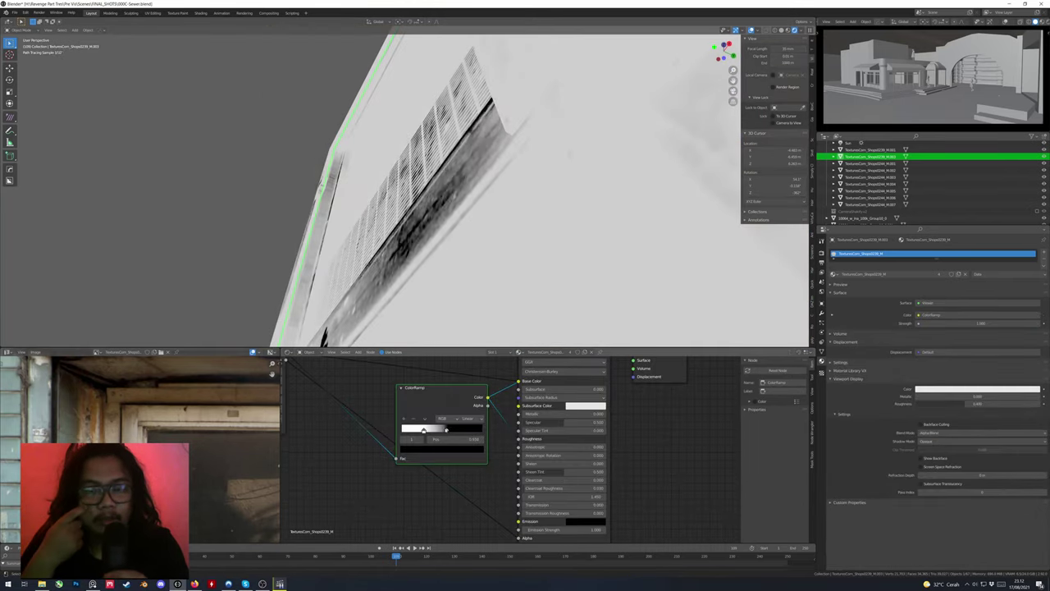
click(443, 448)
middle_drag(493, 410, 422, 476)
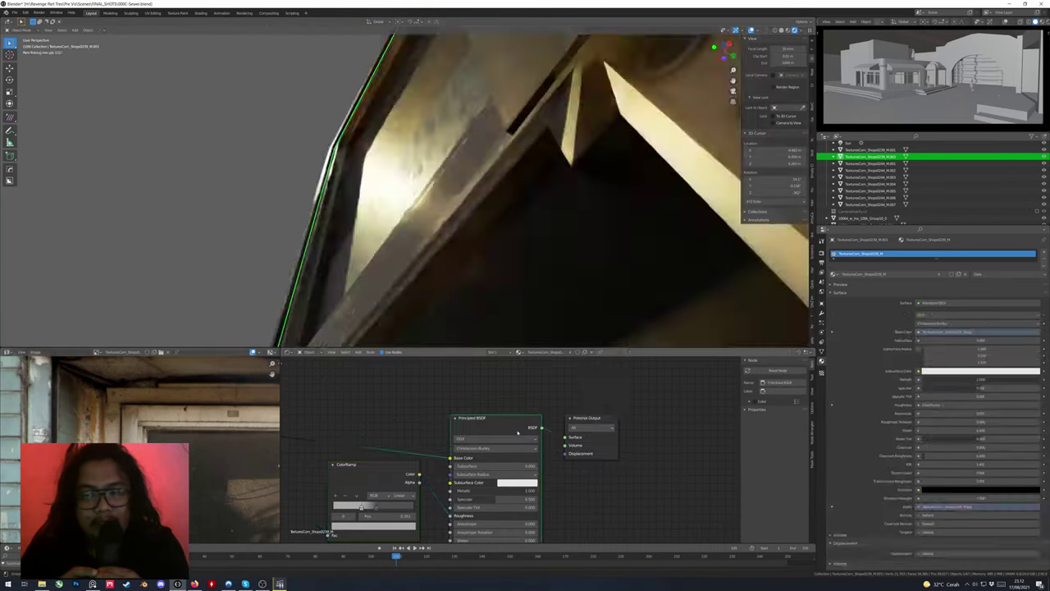
Select the door's upper and lower glass faces in solid shading and add a second material slot
mouse_move(353, 189)
middle_down()
mouse_move(380, 125)
mouse_move(443, 201)
mouse_move(462, 174)
mouse_move(374, 157)
middle_up()
key(z)
click(459, 210)
key(Tab)
key(Tab)
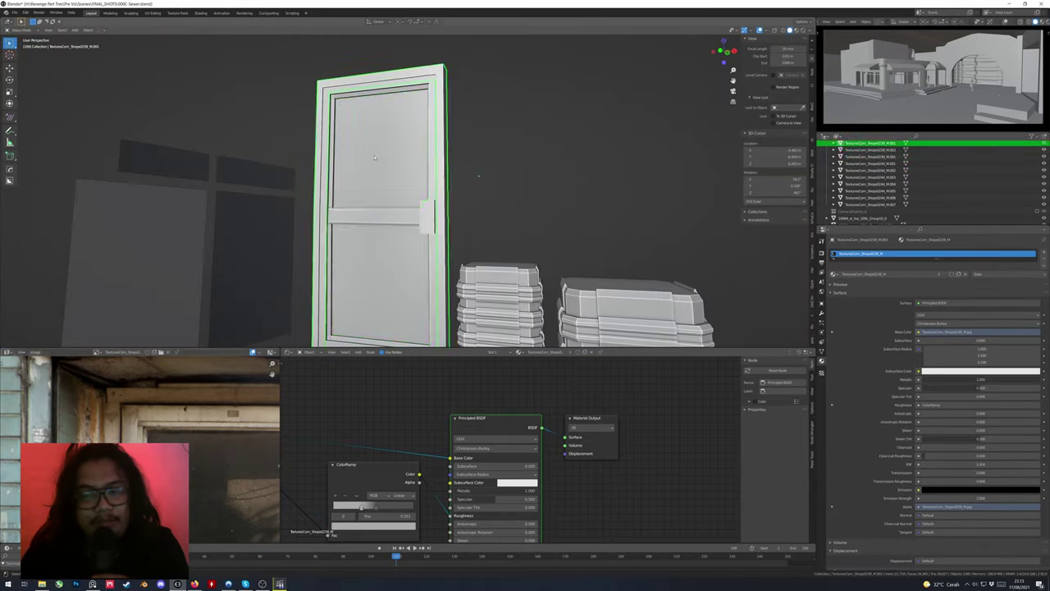
key(Tab)
click(407, 152)
click(936, 260)
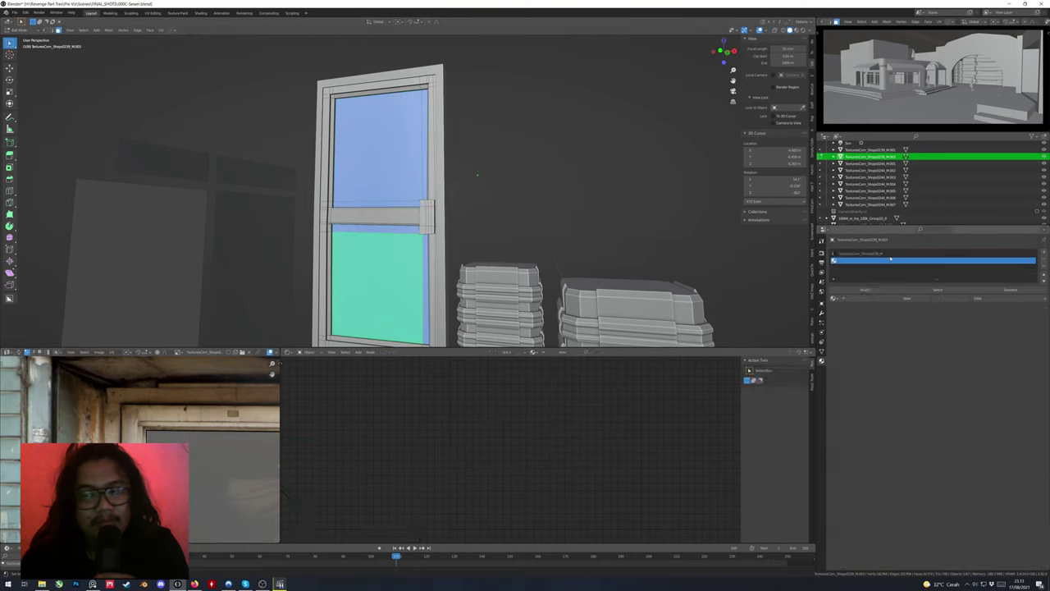
Set up a copy of the door material as glass, with a plain white base color, Metallic 0 and Transmission 1
key(Tab)
key(z)
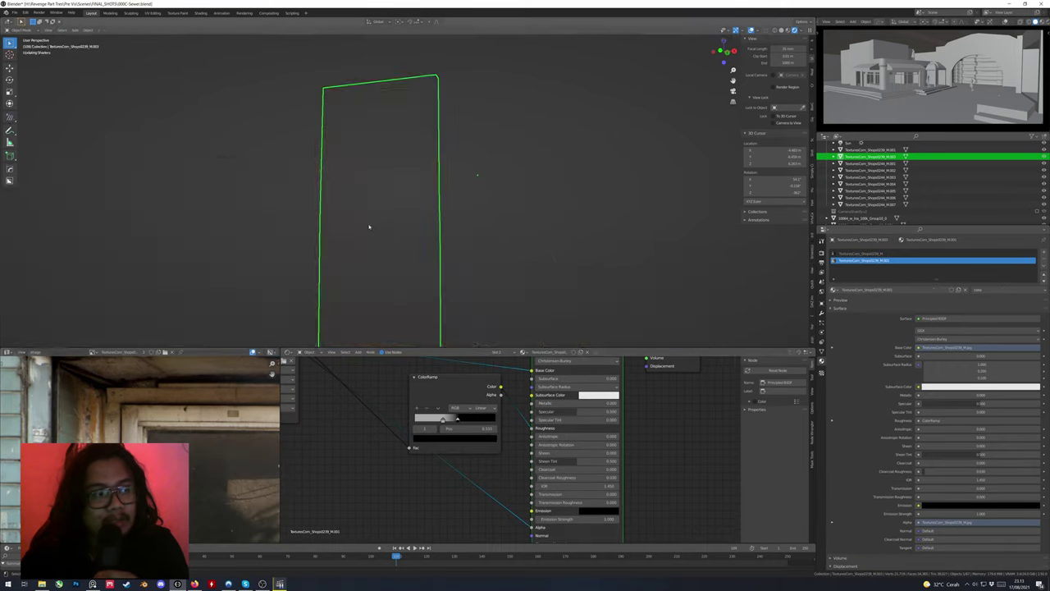
mouse_move(478, 174)
middle_down()
mouse_move(487, 92)
mouse_move(610, 251)
middle_up()
scroll(328, 218, up, 6)
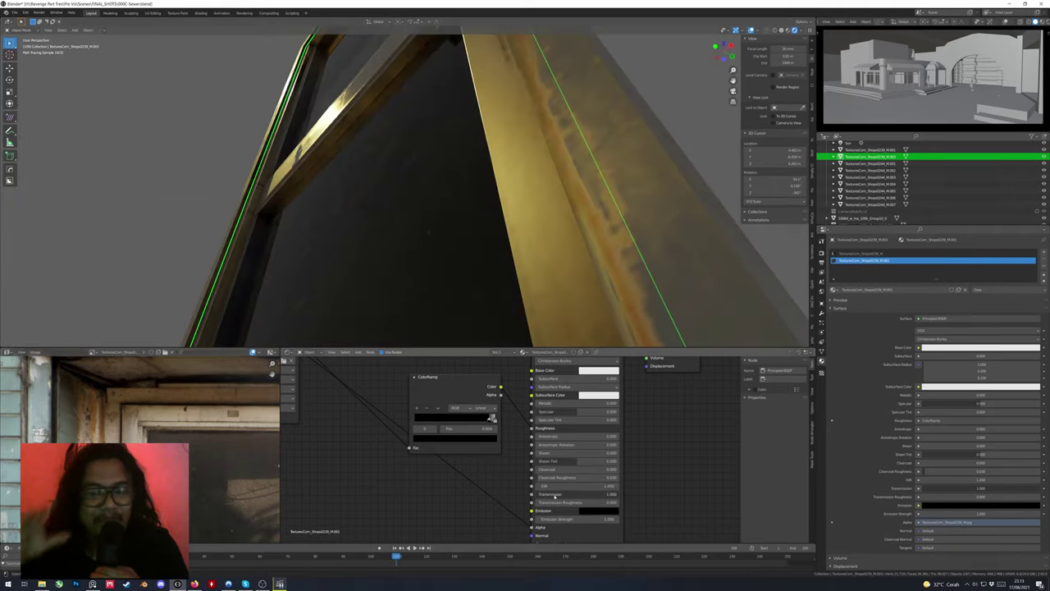
Select the narrow face under the door's crossbar from the back view in wireframe
key(KP_3)
middle_drag(452, 176, 344, 187)
key(ctrl+KP_1)
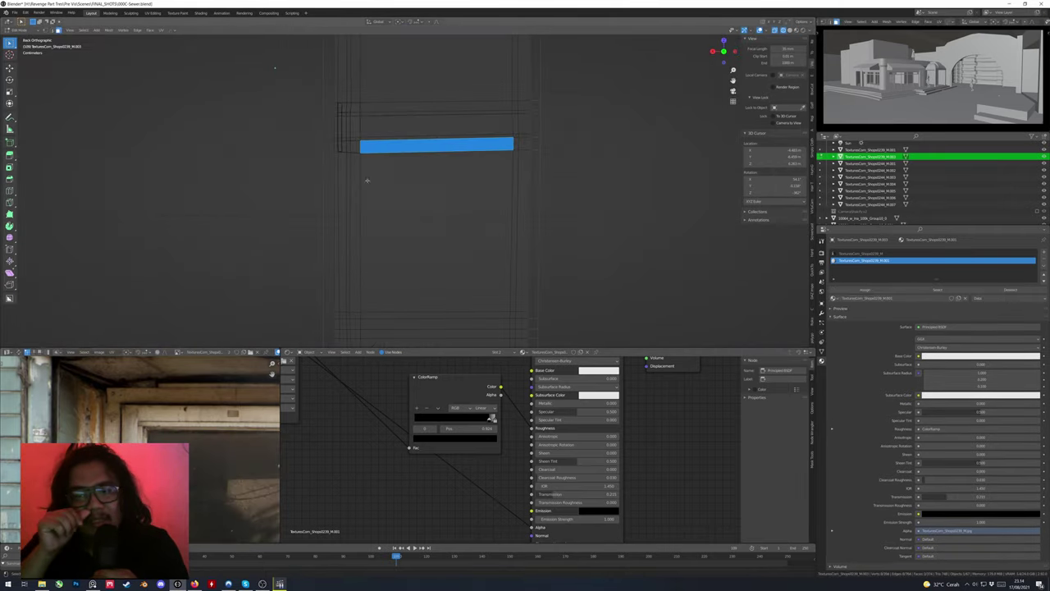
middle_drag(517, 230, 548, 418)
Turn the two glass panes into a separate object and adjust the ColorRamp driving their roughness
key(Tab)
key(Tab)
key(Tab)
click(518, 282)
scroll(517, 281, down, 5)
scroll(505, 267, up, 6)
click(498, 256)
right_click(492, 296)
key(Escape)
drag(491, 418, 489, 419)
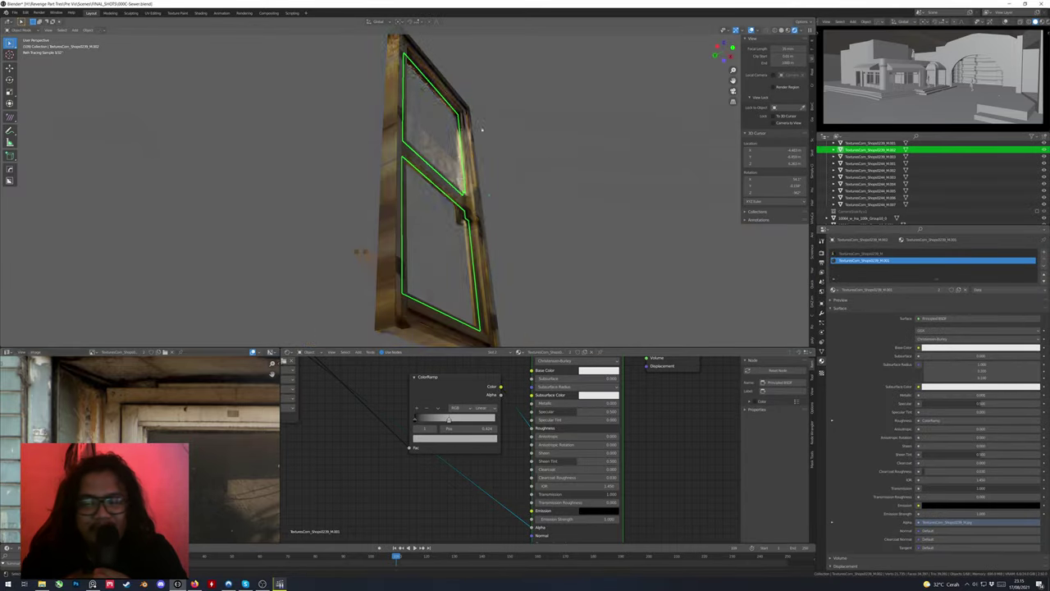
Make a linked duplicate of the door with its glass panes and mirror it beside the original in the front view
key(KP_1)
key(alt+d)
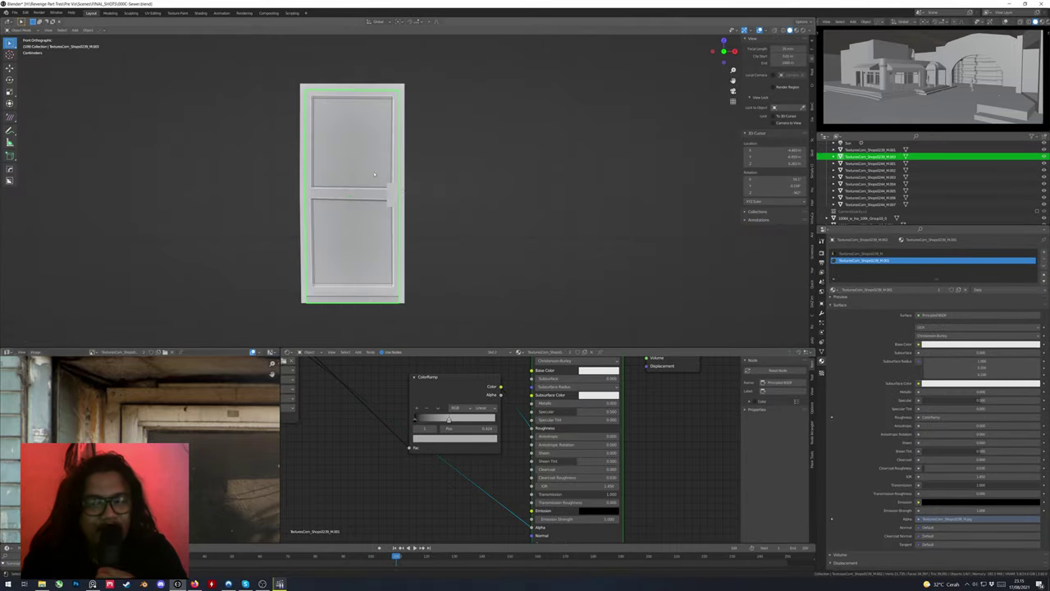
click(406, 195)
key(Tab)
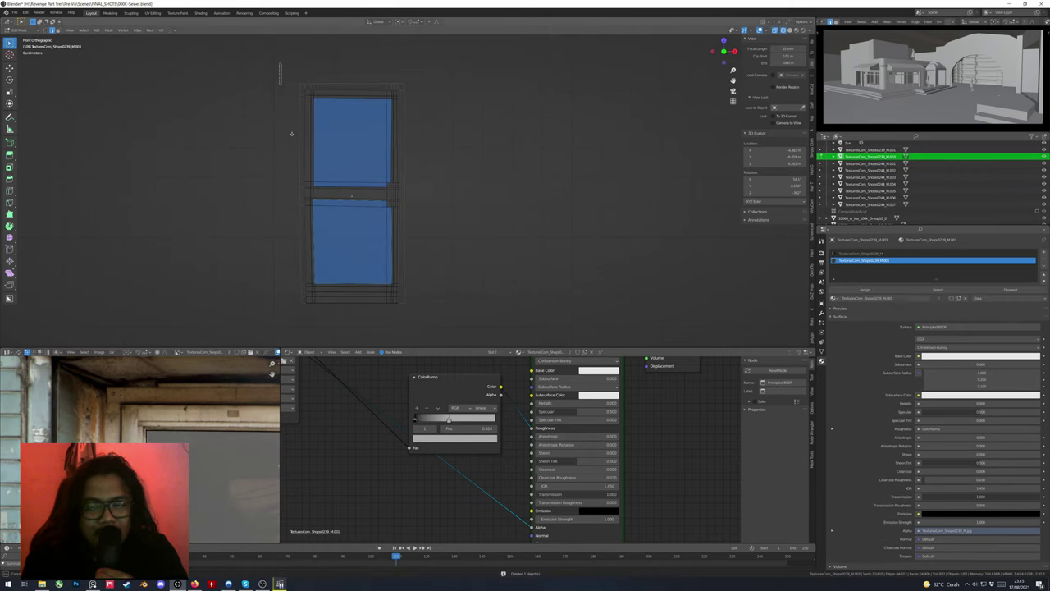
key(alt+z)
key(Tab)
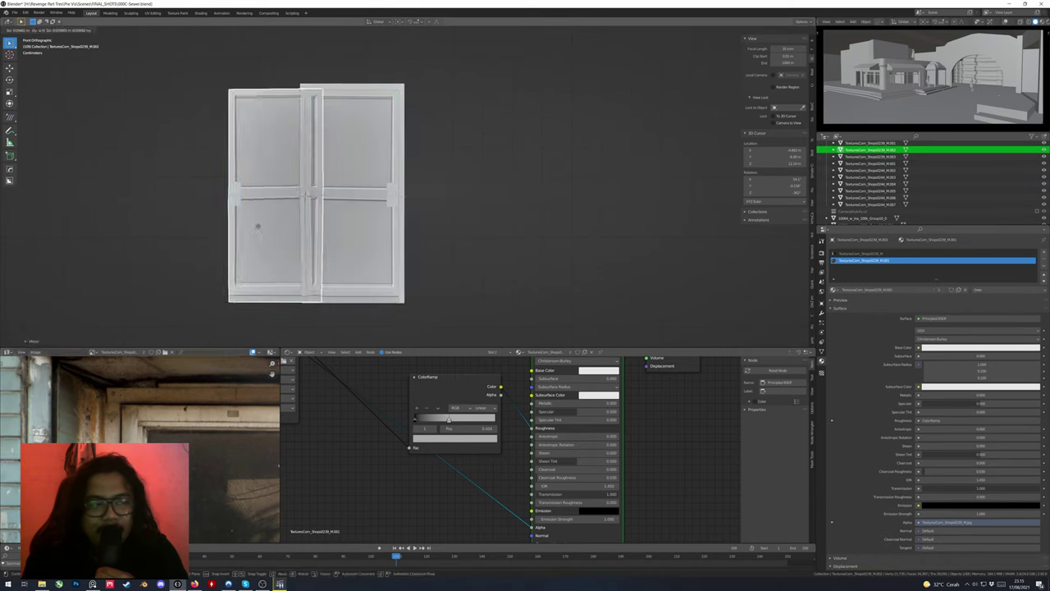
Arrange the two leaves as a double door with one leaf swung open
scroll(370, 197, up, 5)
scroll(285, 199, down, 5)
middle_drag(283, 198, 416, 148)
click(416, 147)
Move the double door into the building's entrance under the barrel awning and scale it to fit the doorway
key(KP_0)
key(shift+grave)
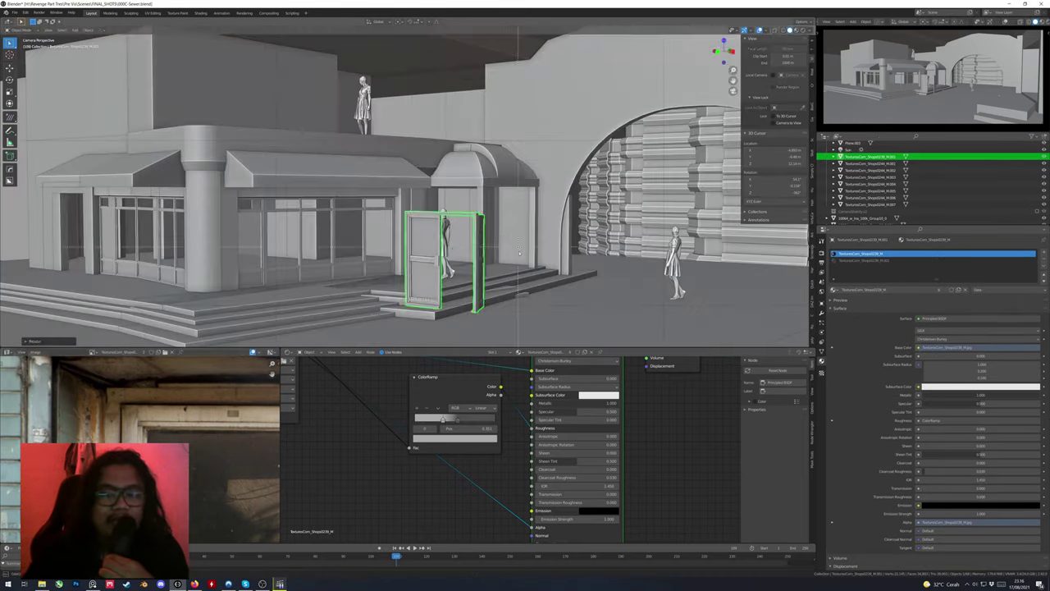
key(w)
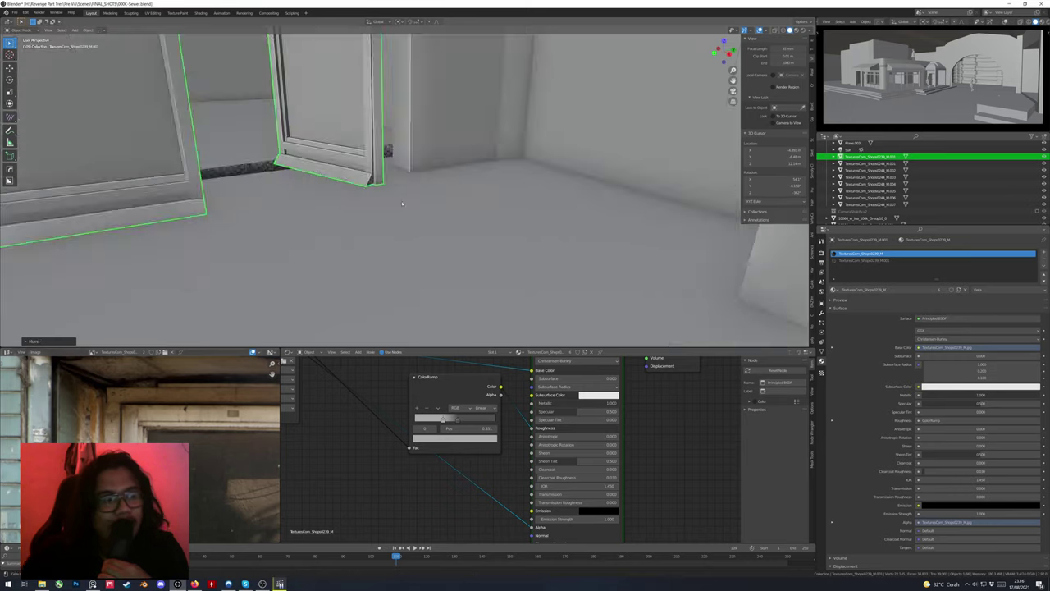
click(408, 193)
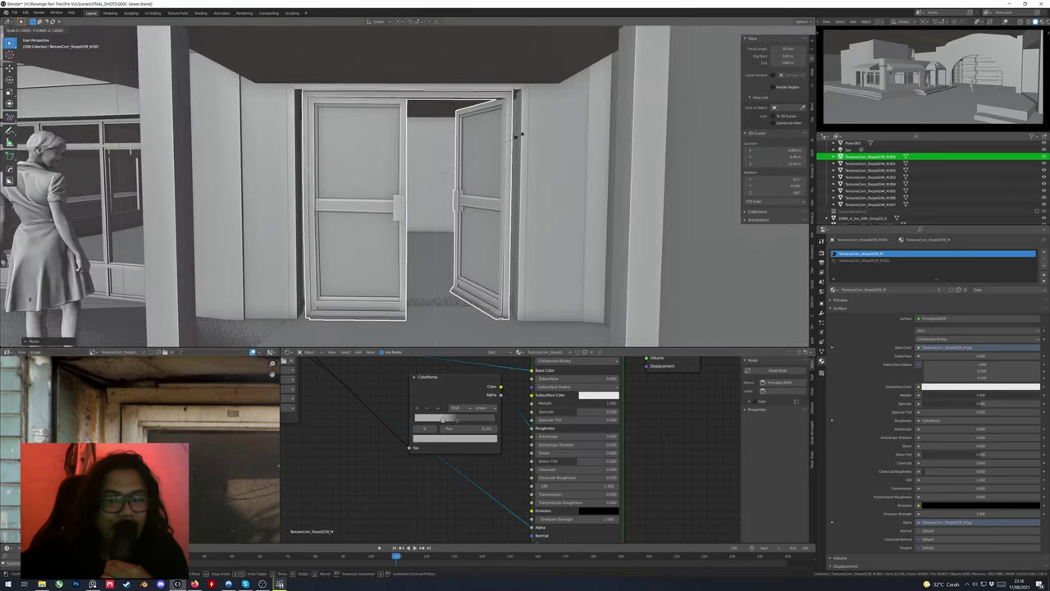
key(s)
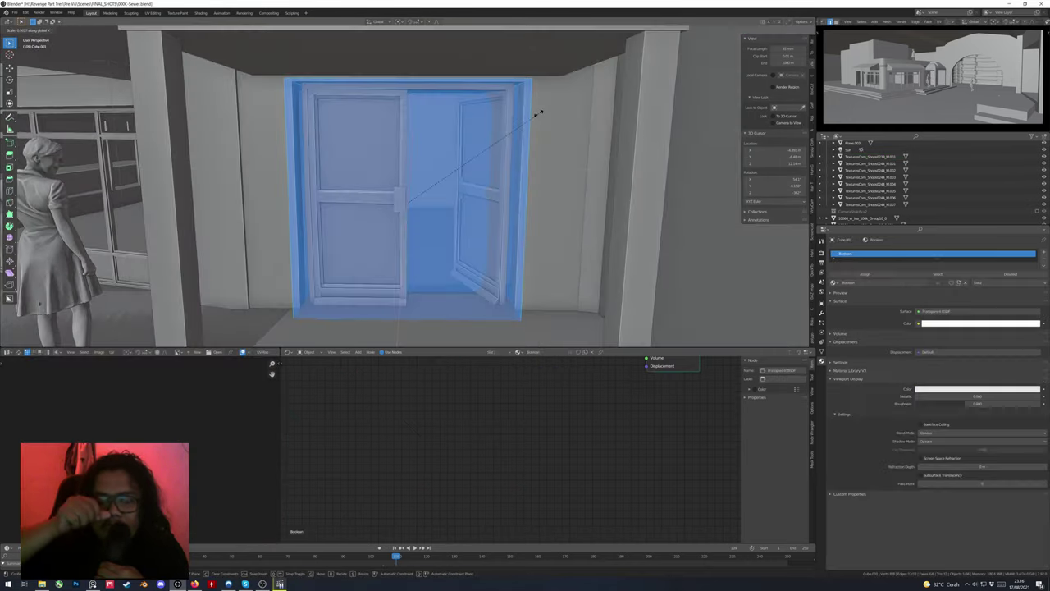
Scale the Boolean cutter box so the wall opening matches the double door
click(515, 129)
click(502, 131)
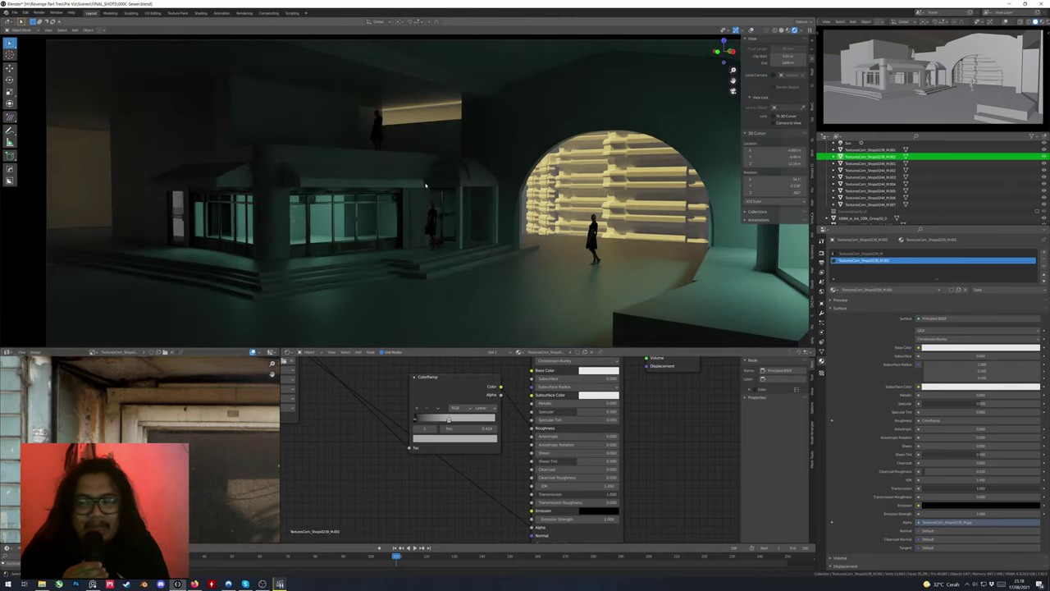
Hide the viewport sidebar and check the whole building in the rendered camera view
scroll(425, 184, down, 3)
key(n)
key(Home)
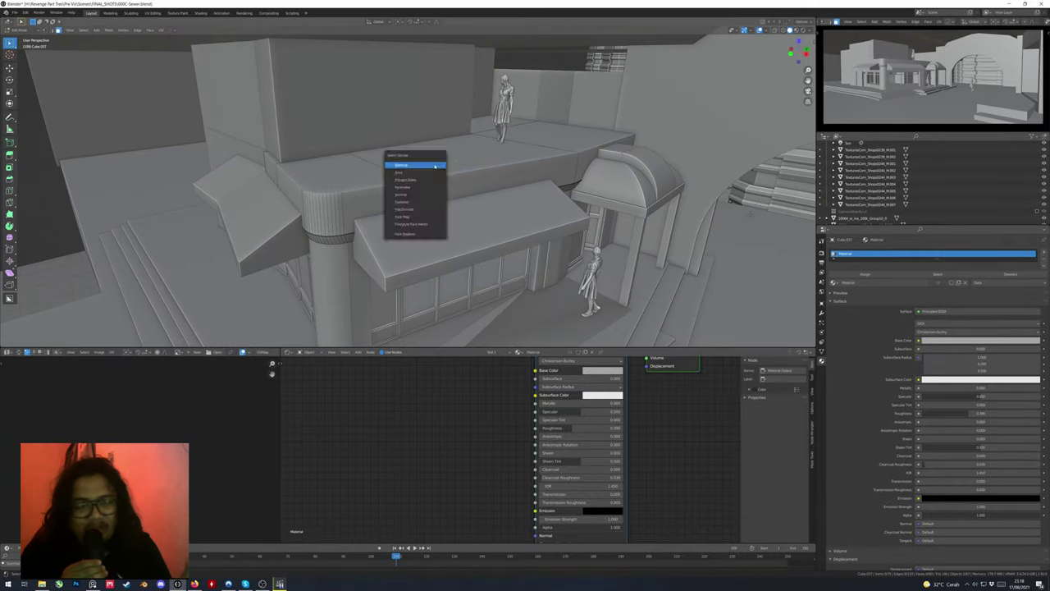
Select the edges at the far end of the building's roof ledge
key(Escape)
mouse_move(337, 125)
middle_down()
mouse_move(459, 205)
mouse_move(776, 340)
mouse_move(481, 215)
mouse_move(241, 235)
middle_up()
key(Tab)
key(Tab)
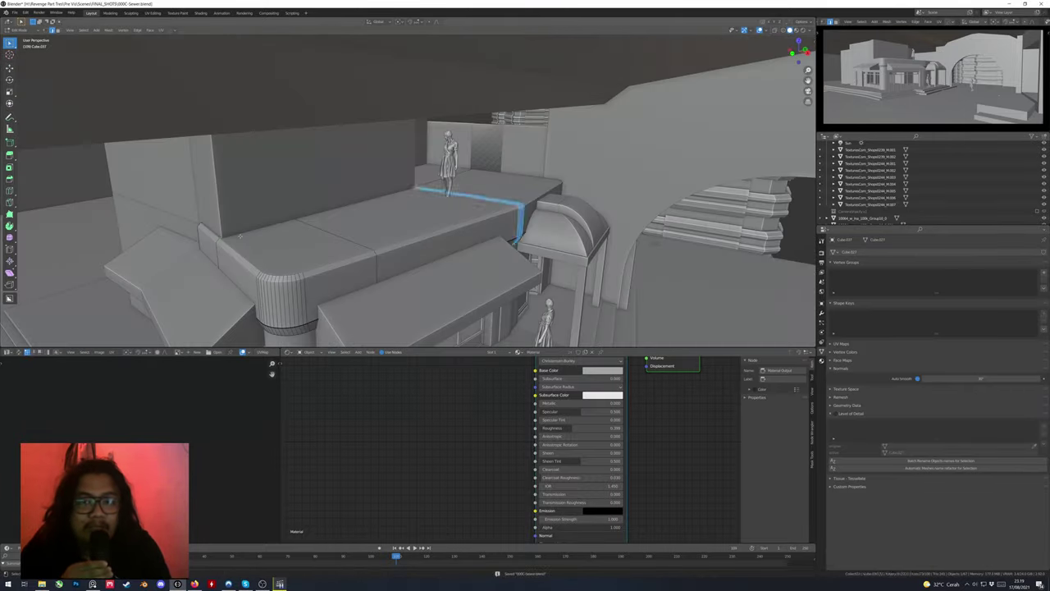
Extrude the roof ledge outline and scale it along Y to form the balcony parapet, and save the file
key(Tab)
middle_drag(405, 220, 457, 194)
click(394, 222)
key(Tab)
key(e)
key(s)
key(y)
click(531, 170)
key(Tab)
key(ctrl+s)
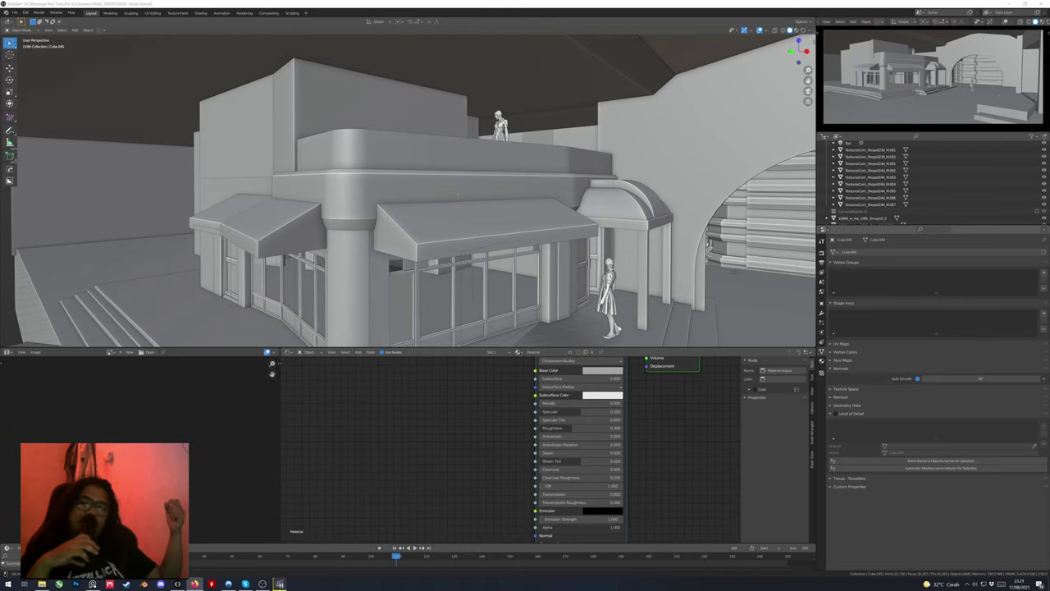
Extrude the parapet's top edge into a narrow strip running around the rounded corner
middle_drag(457, 194, 461, 220)
key(shift+grave)
key(w)
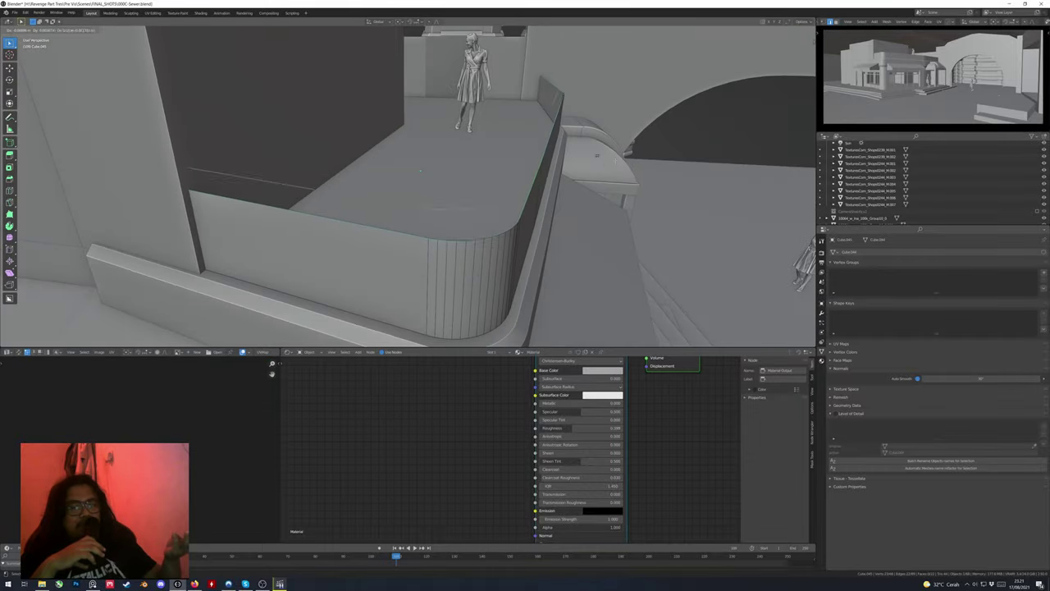
click(574, 187)
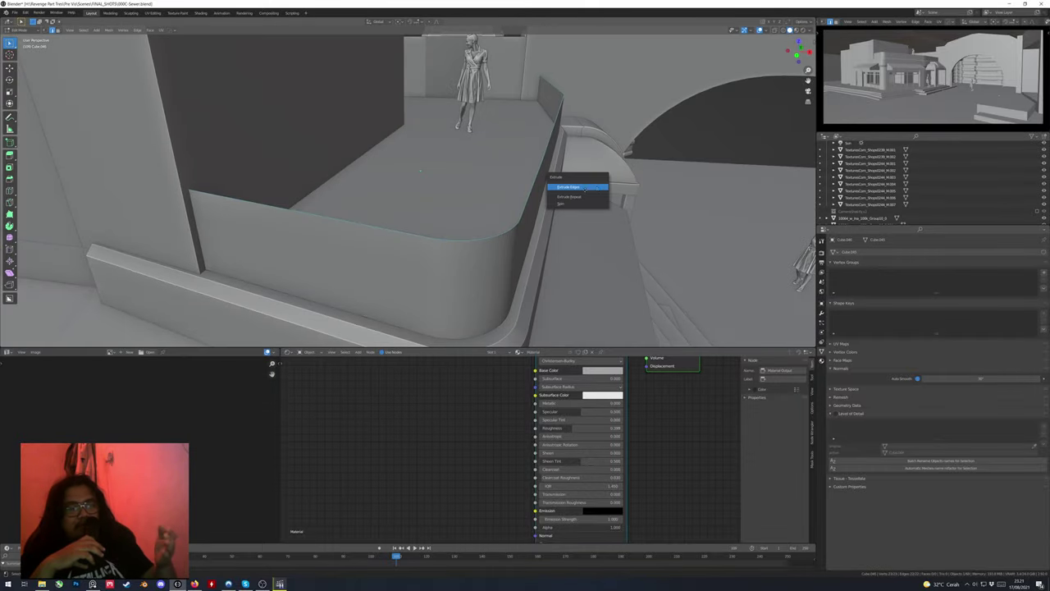
click(584, 188)
Extrude the parapet's narrow top face loop along its normals to form a protruding rim
middle_drag(549, 160, 566, 131)
alt+click(566, 131)
right_click(564, 125)
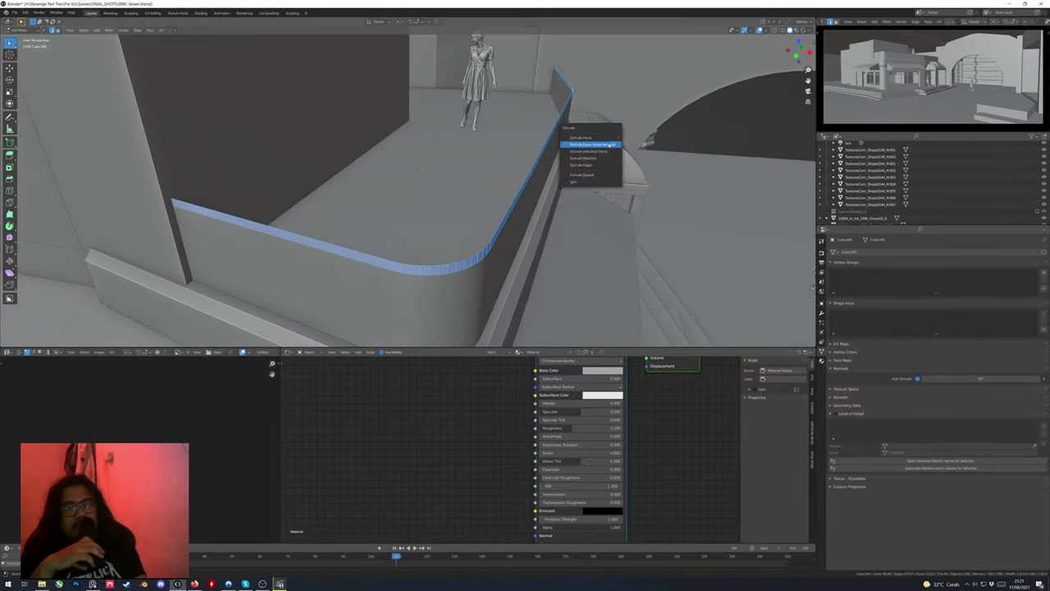
click(582, 141)
key(w)
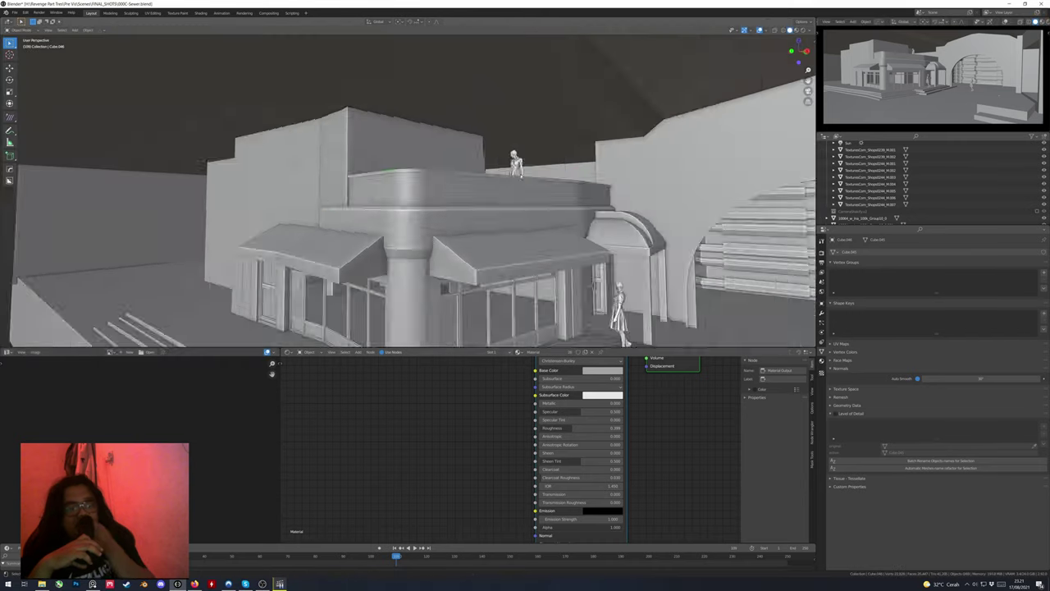
Divide the parapet's sides into panels with vertical loop cuts and save the file
key(ctrl+r)
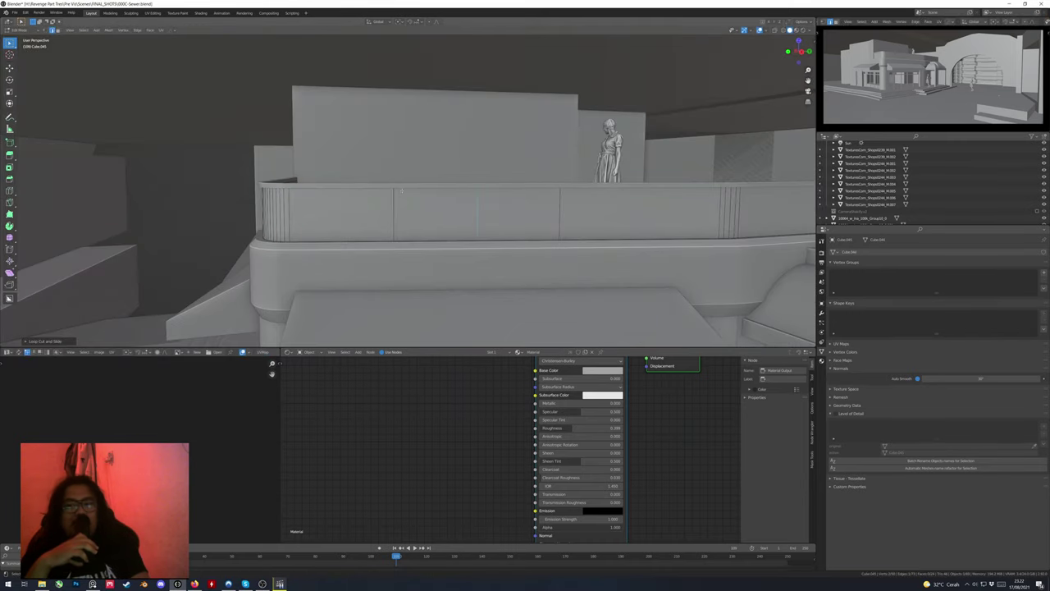
middle_drag(401, 191, 500, 213)
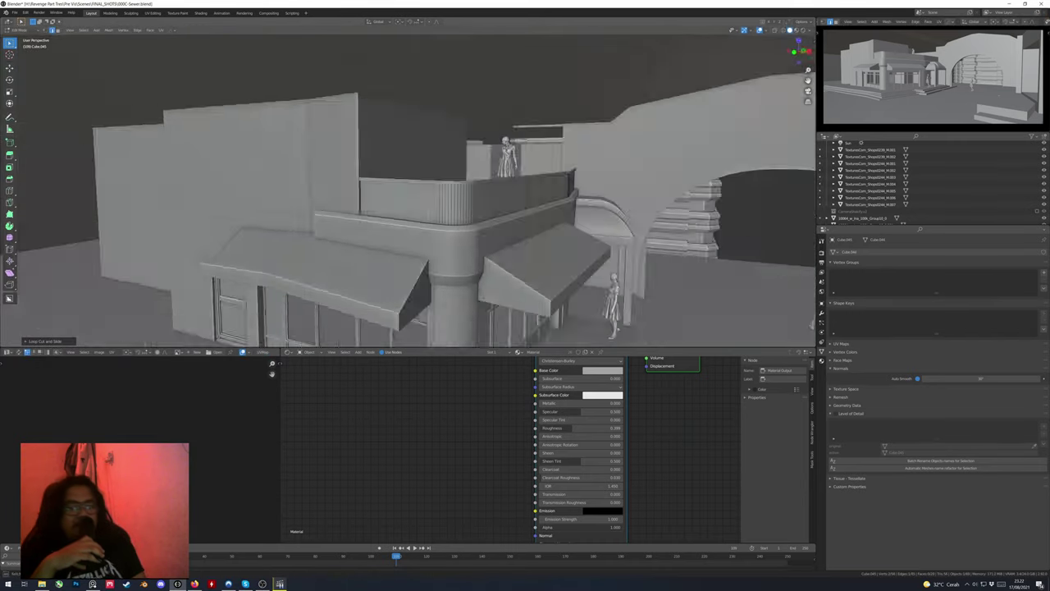
key(KP_Decimal)
key(alt+z)
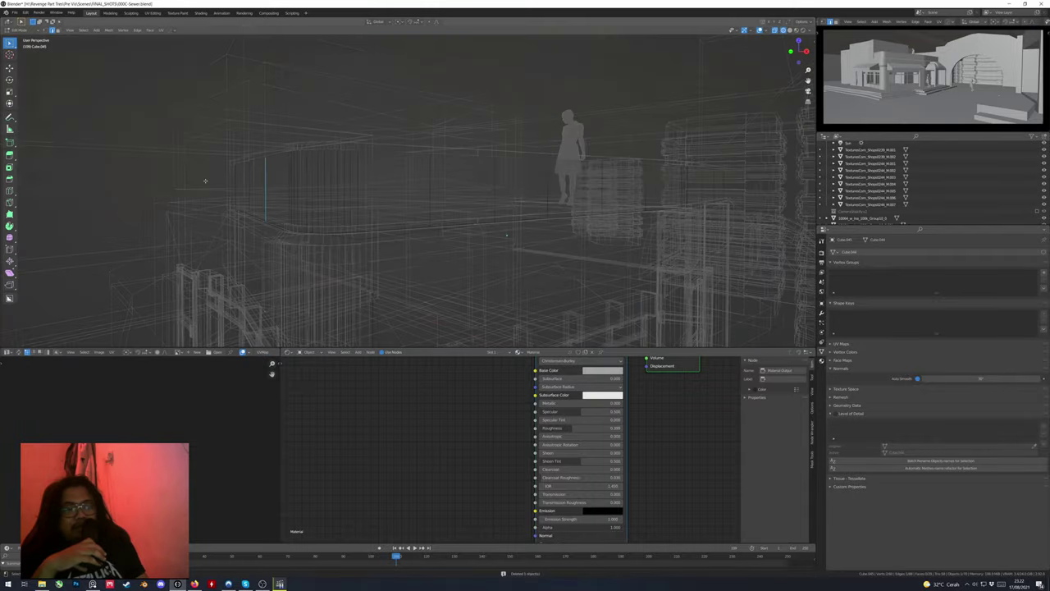
key(alt+z)
key(KP_Decimal)
key(ctrl+s)
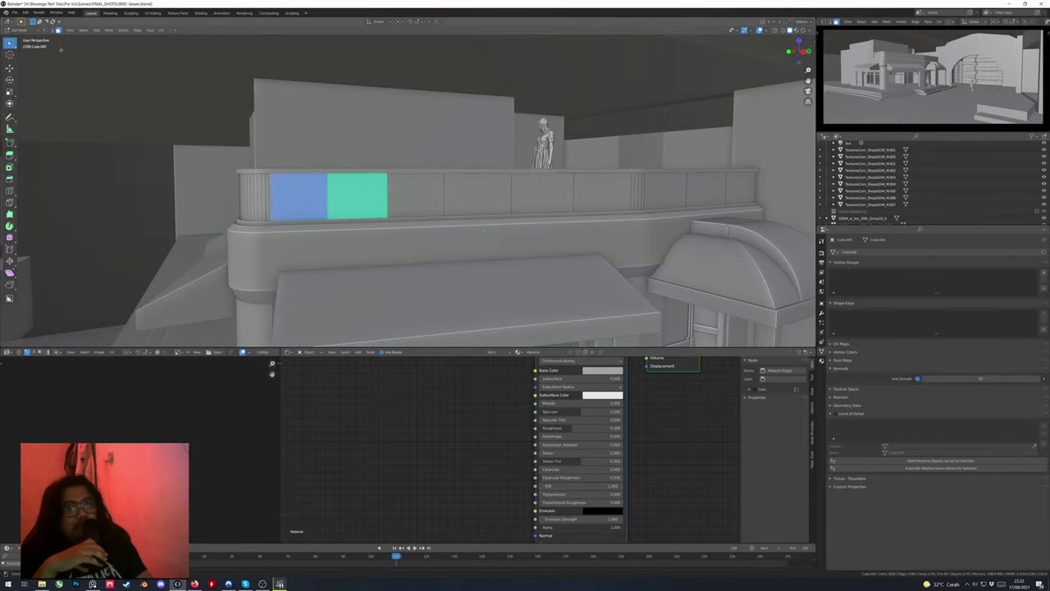
Try to bevel the vertical divider edges around the parapet
middle_drag(453, 197, 518, 202)
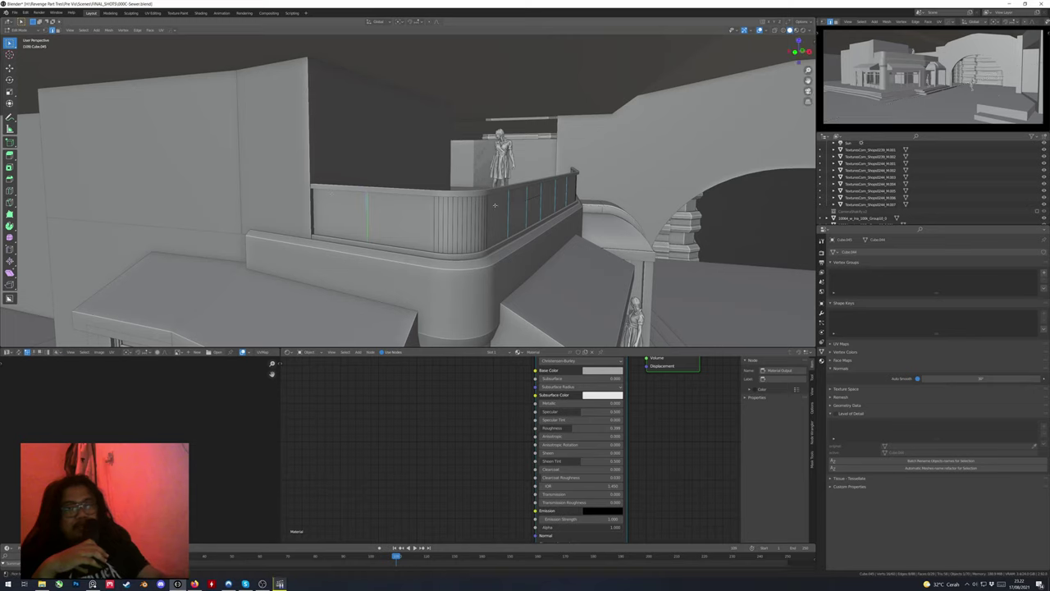
click(314, 186)
middle_drag(315, 187, 716, 197)
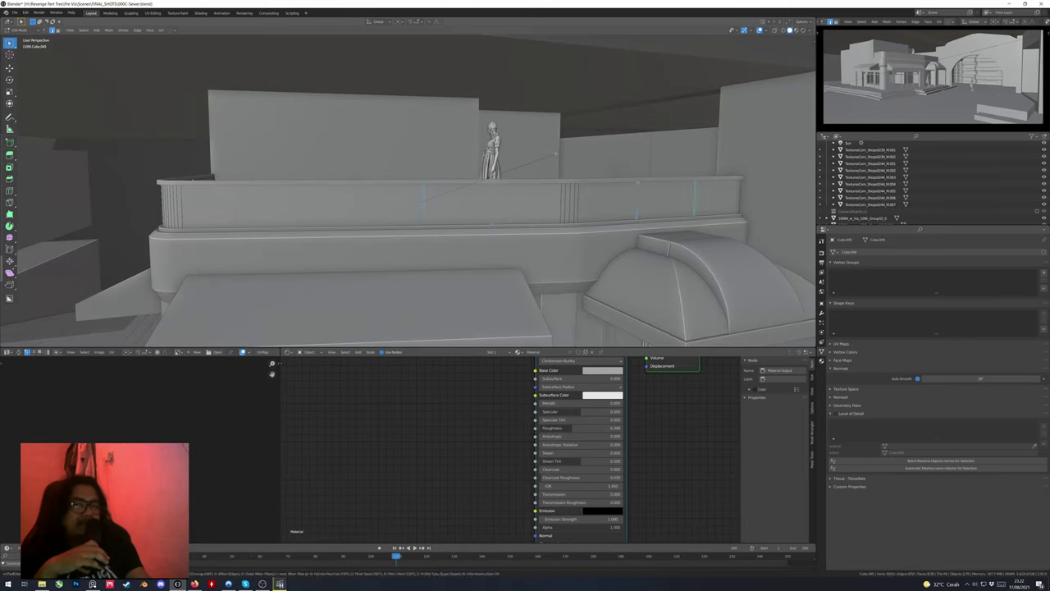
key(alt+z)
key(alt+z)
middle_drag(554, 154, 459, 144)
Clean up the parapet's divider cuts in wireframe by sliding the misplaced edge and deleting the faulty one
key(alt+z)
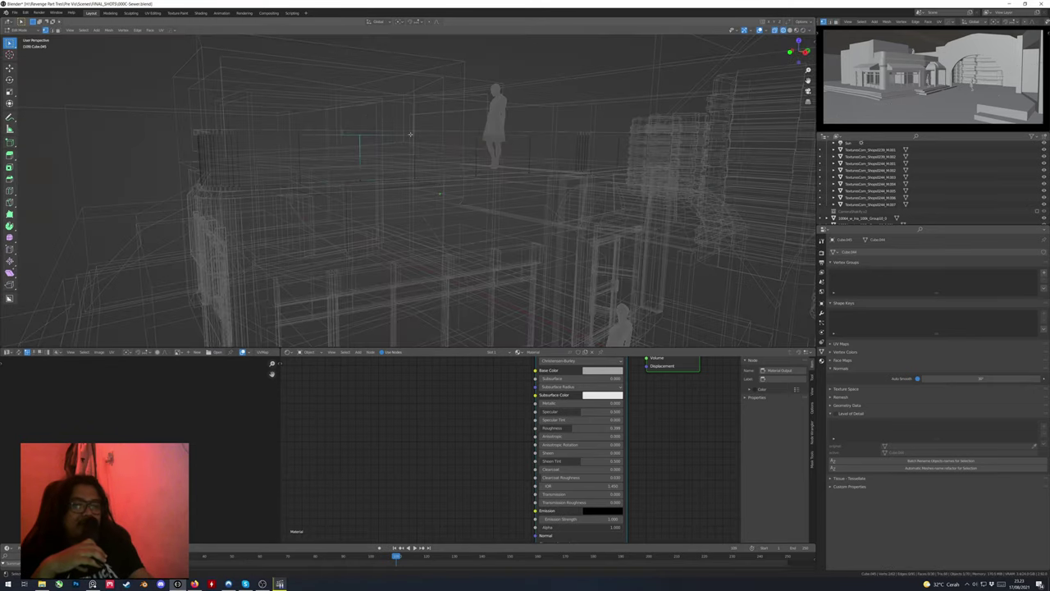
scroll(410, 134, up, 3)
key(g)
key(g)
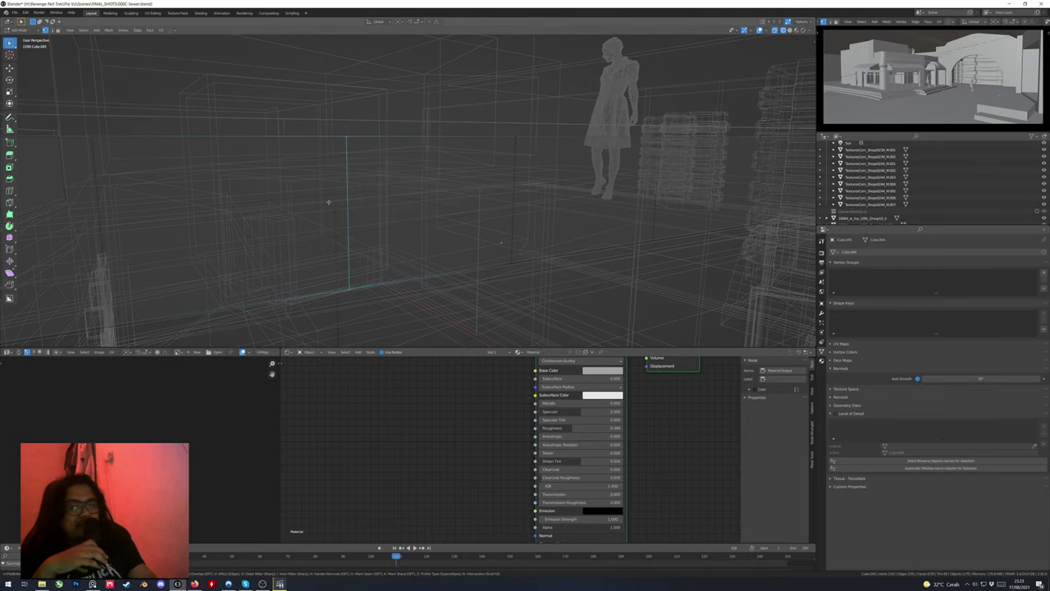
key(alt+z)
middle_drag(328, 202, 394, 143)
key(x)
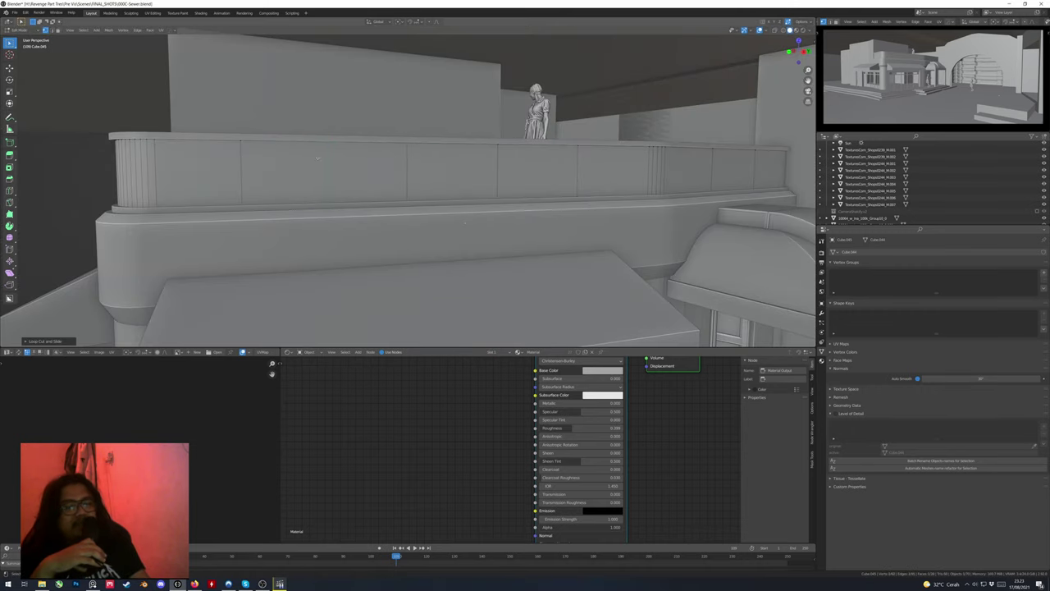
Restore the missing divider cut on the parapet and bevel all the dividers into narrow vertical strips
mouse_move(461, 171)
middle_down()
mouse_move(122, 310)
mouse_move(338, 193)
mouse_move(549, 200)
middle_up()
key(alt+z)
key(alt+z)
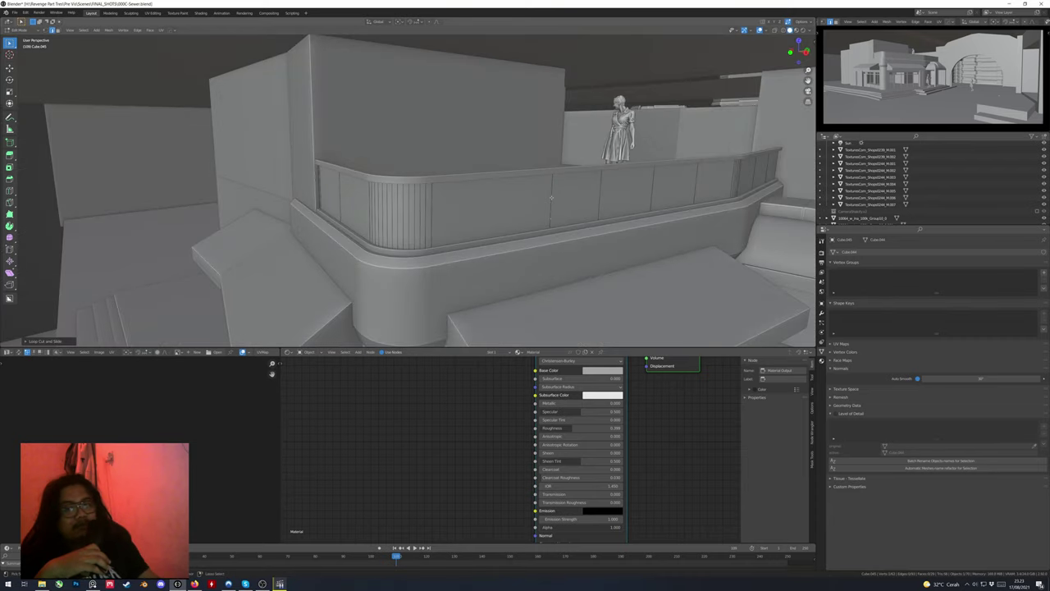
key(ctrl+z)
middle_drag(646, 193, 421, 193)
middle_drag(359, 124, 502, 232)
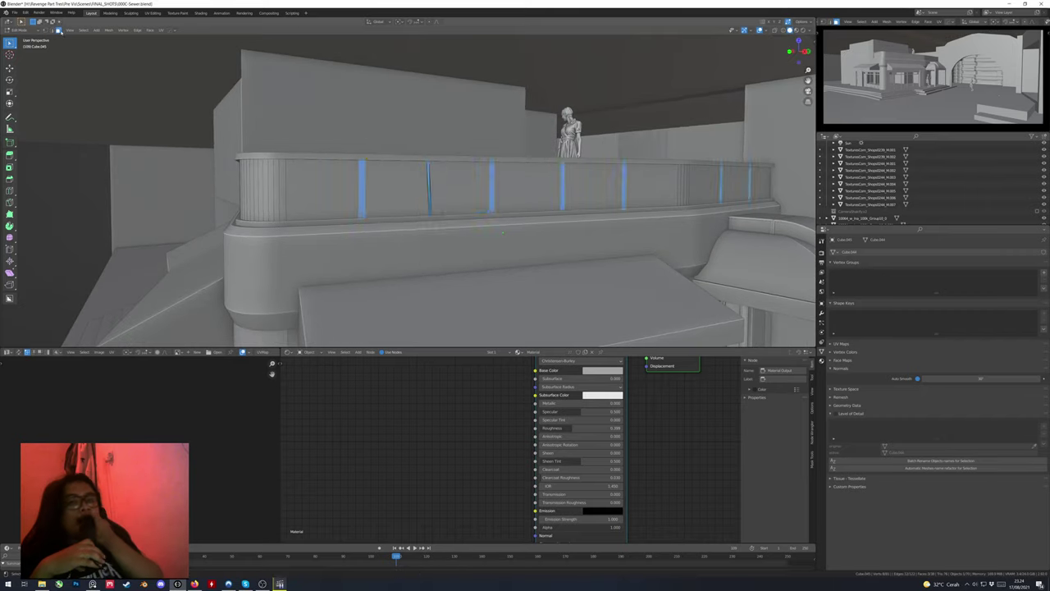
Shape the selected vertical strips into posts between the parapet's panels
middle_drag(442, 188, 464, 203)
middle_drag(716, 217, 656, 262)
key(s)
key(Tab)
Load TexturesCom_Shops0240_M.jpg as an image texture for the Base Color of the parapet panels' material
middle_drag(345, 103, 443, 328)
middle_drag(431, 368, 451, 404)
key(shift+ctrl+t)
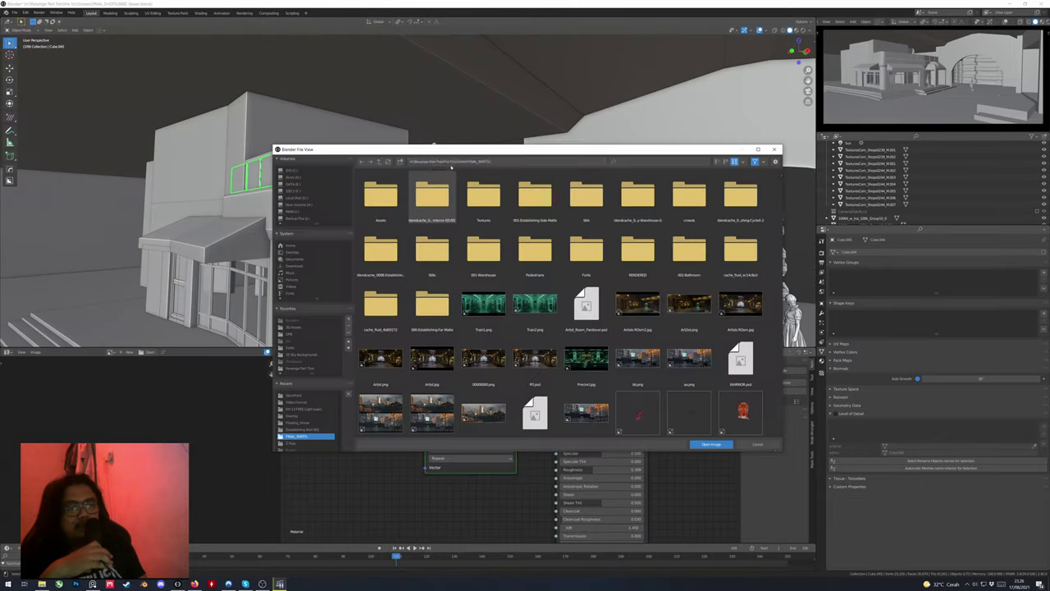
double_click(539, 304)
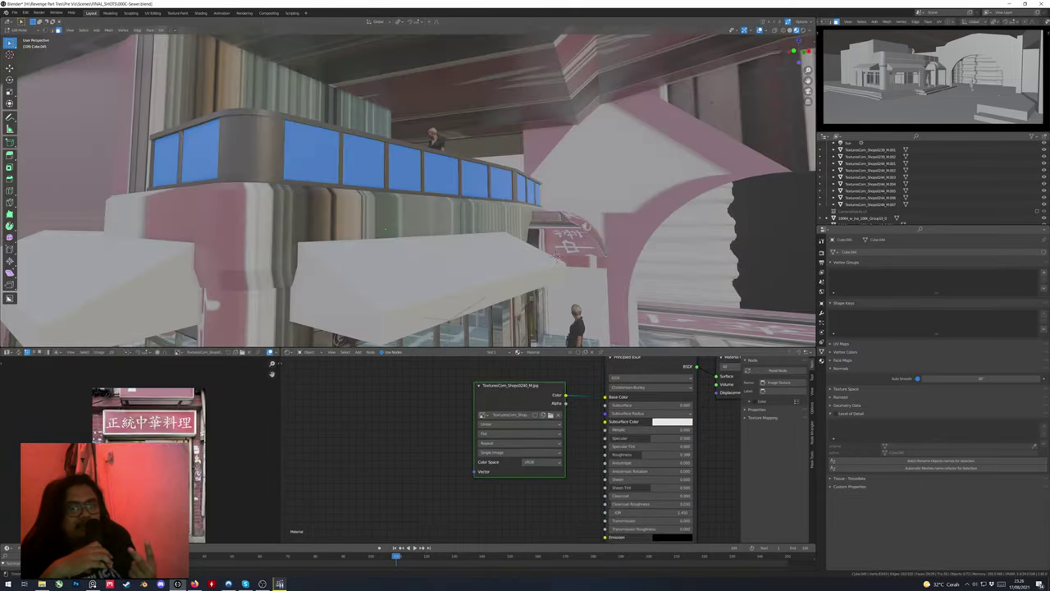
Map the parapet panels' UVs onto the photo's patterned window glass and set the glass material's Transmission to 1
middle_drag(384, 230, 613, 250)
key(alt+z)
key(alt+z)
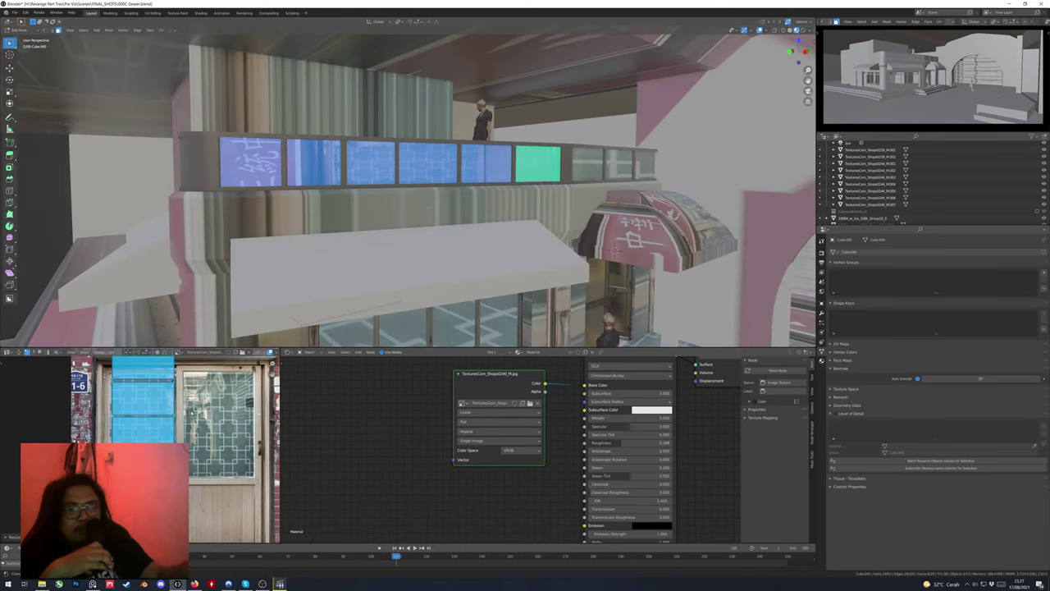
middle_drag(613, 250, 584, 238)
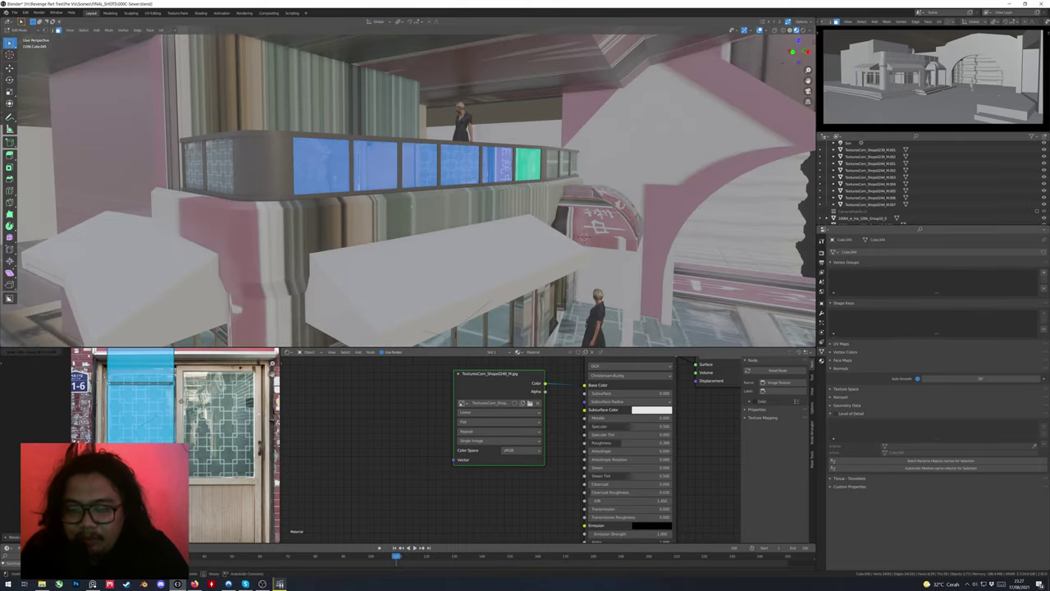
middle_drag(584, 237, 457, 305)
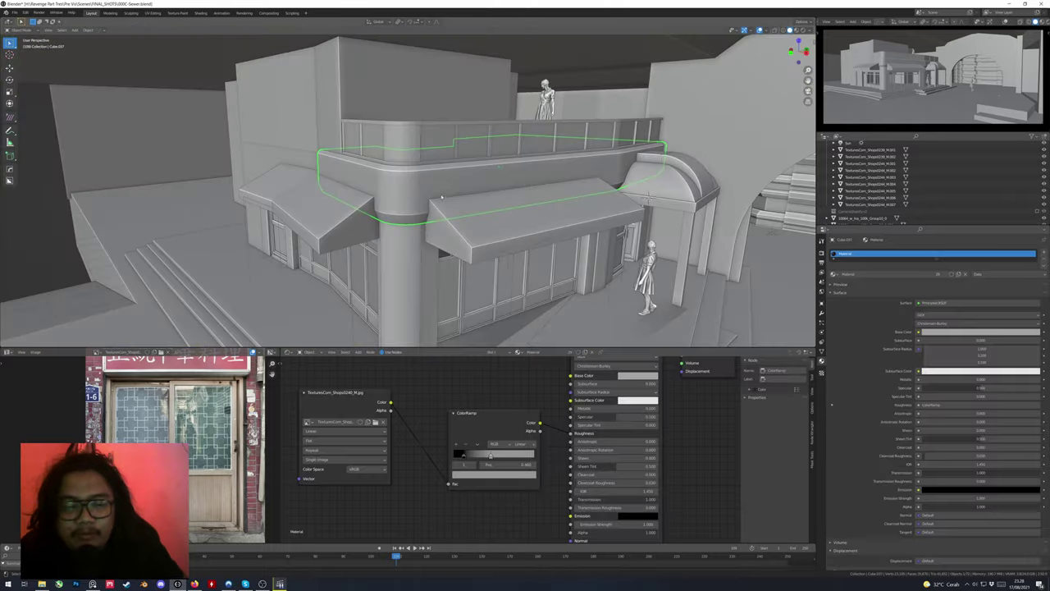
drag(952, 473, 1035, 473)
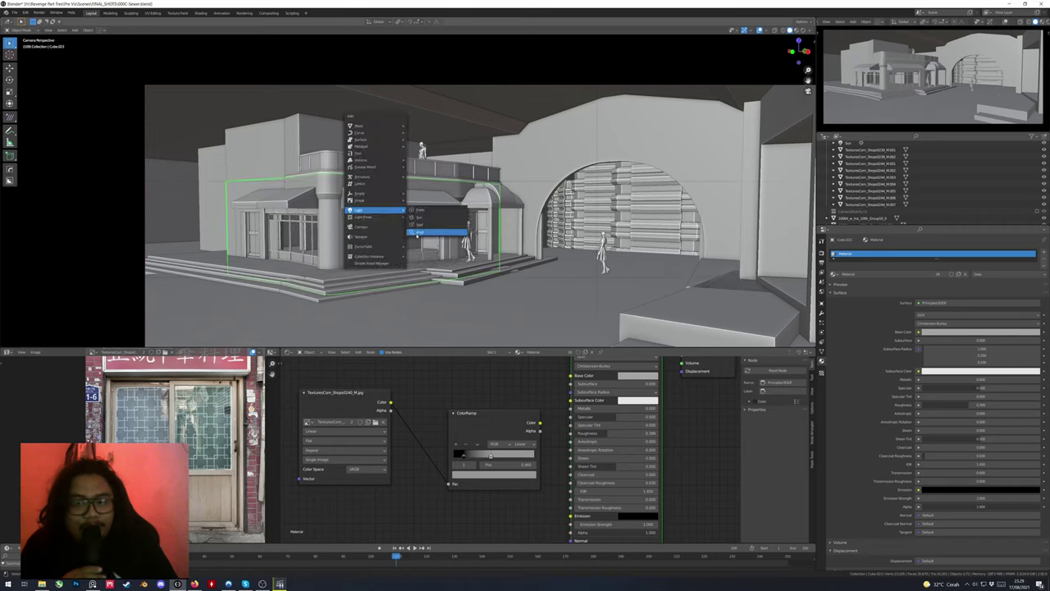
Add an area light and check the parapet's glass panes in the rendered close-up and camera view
click(418, 232)
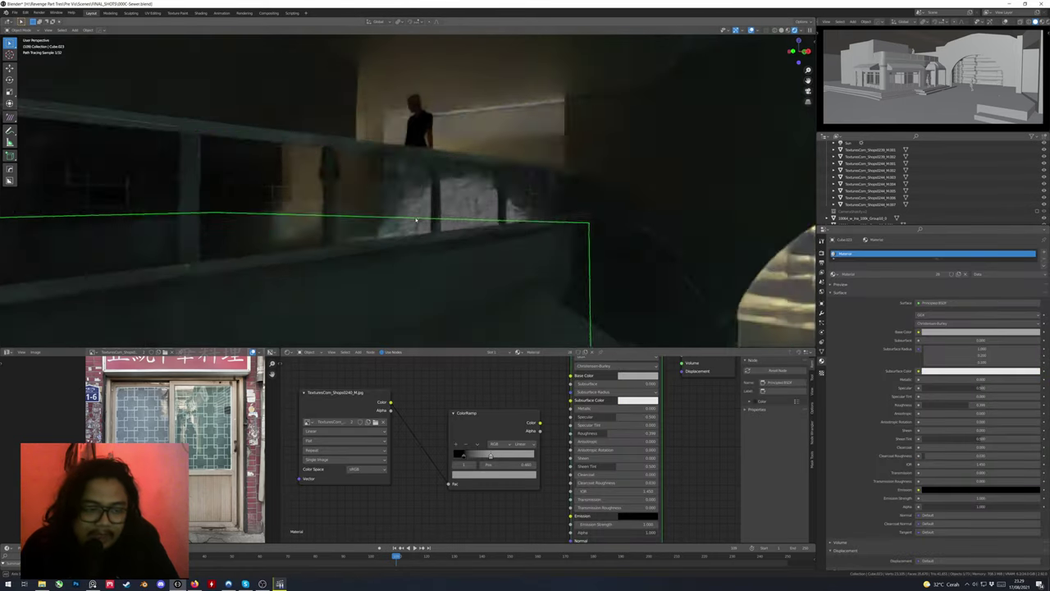
click(271, 213)
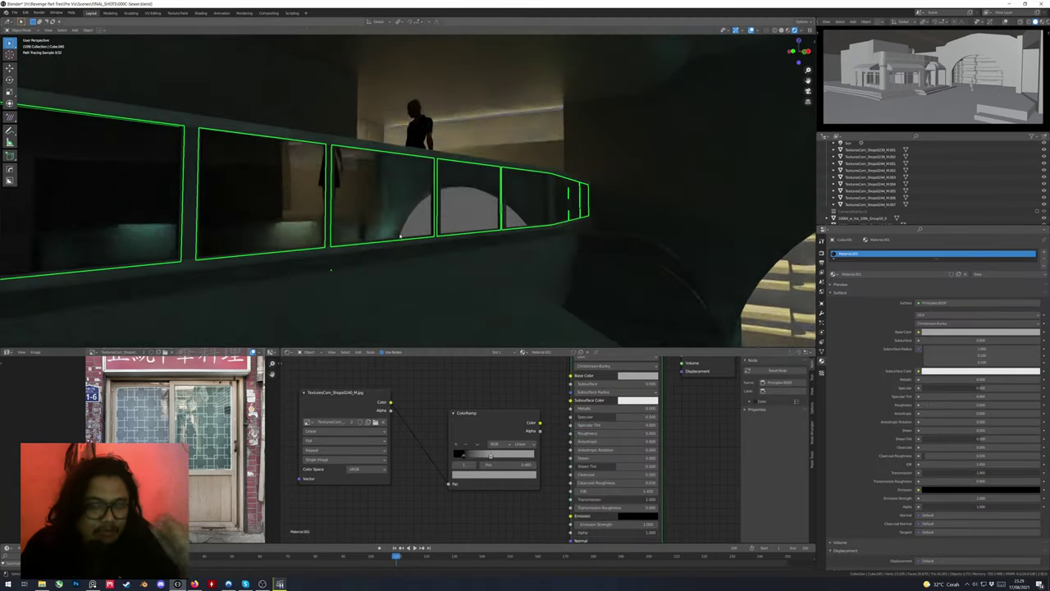
scroll(390, 292, up, 2)
middle_drag(390, 291, 460, 299)
key(KP_0)
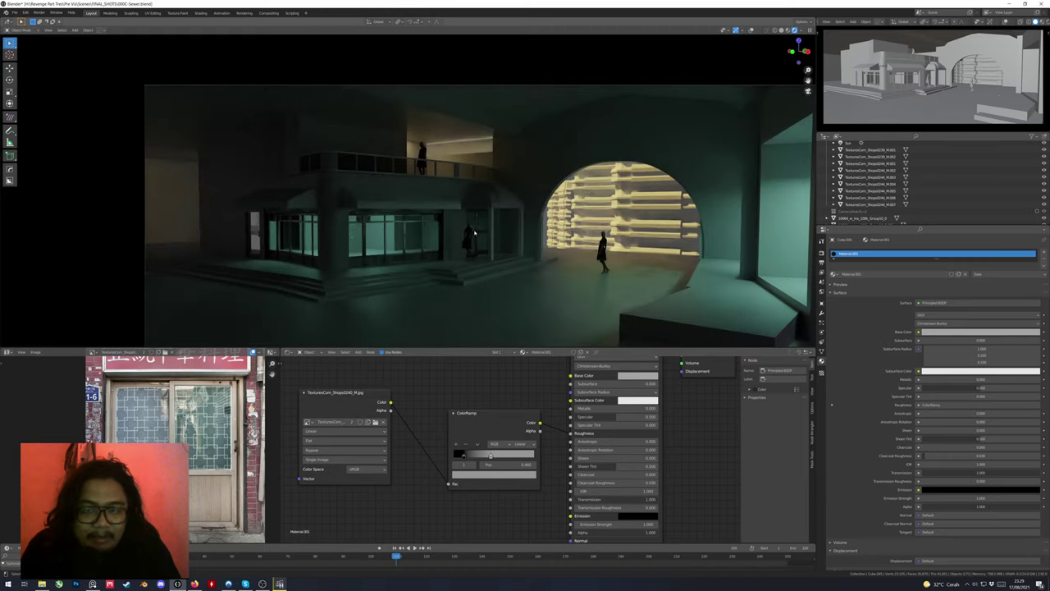
Try the parapet panels' material with Transmission 0 and the view without the panels, then restore them
scroll(563, 340, up, 3)
scroll(433, 169, down, 3)
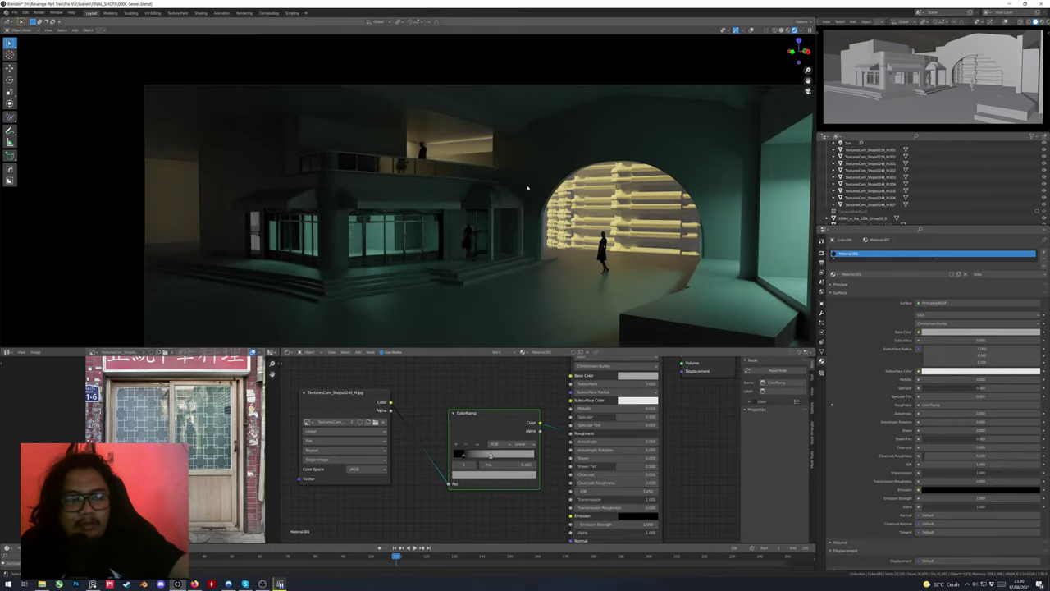
key(shift+grave)
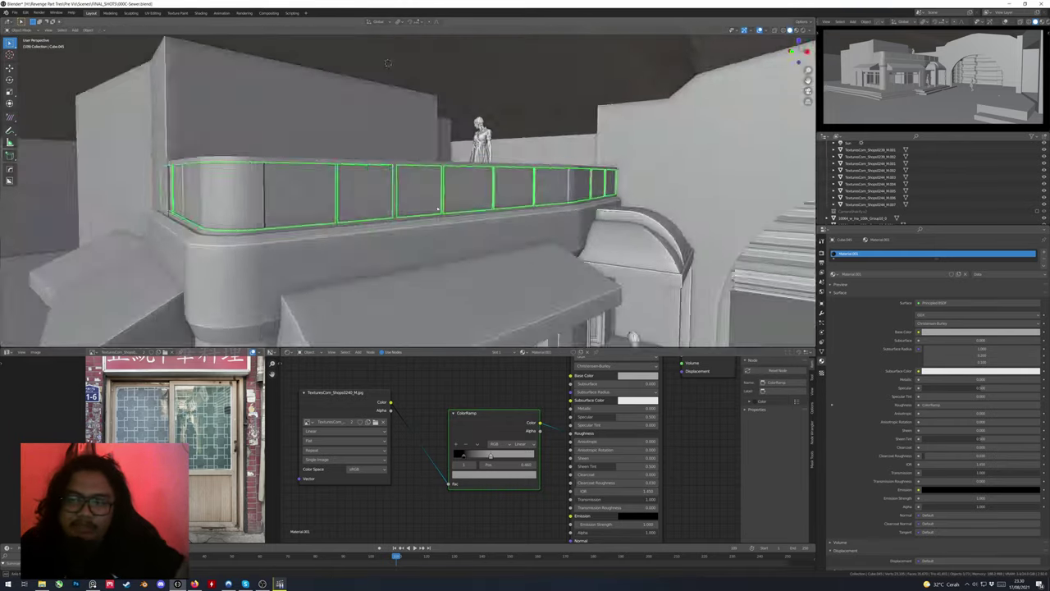
key(Escape)
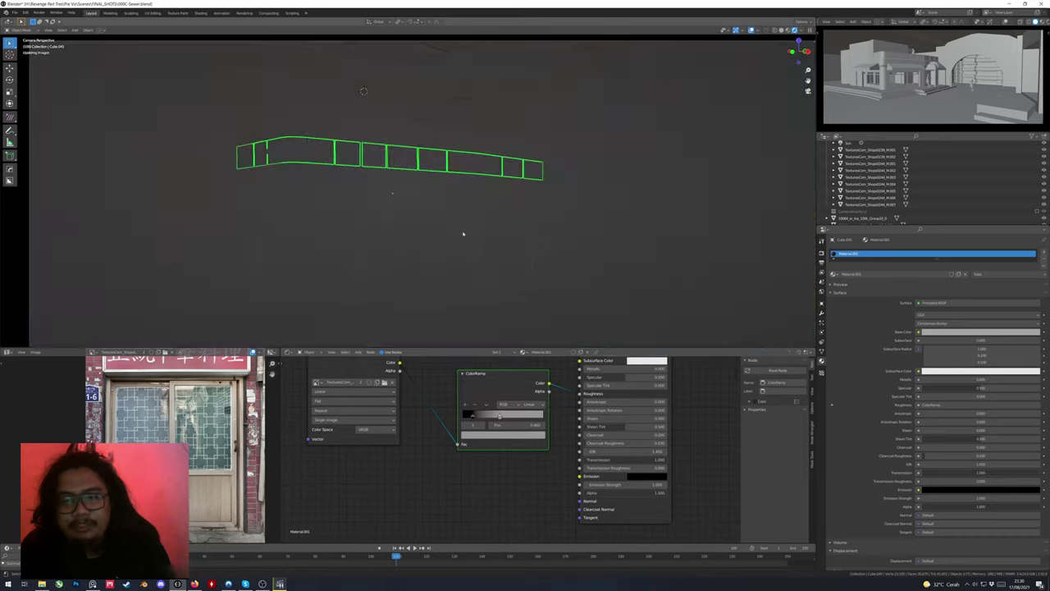
drag(607, 459, 661, 459)
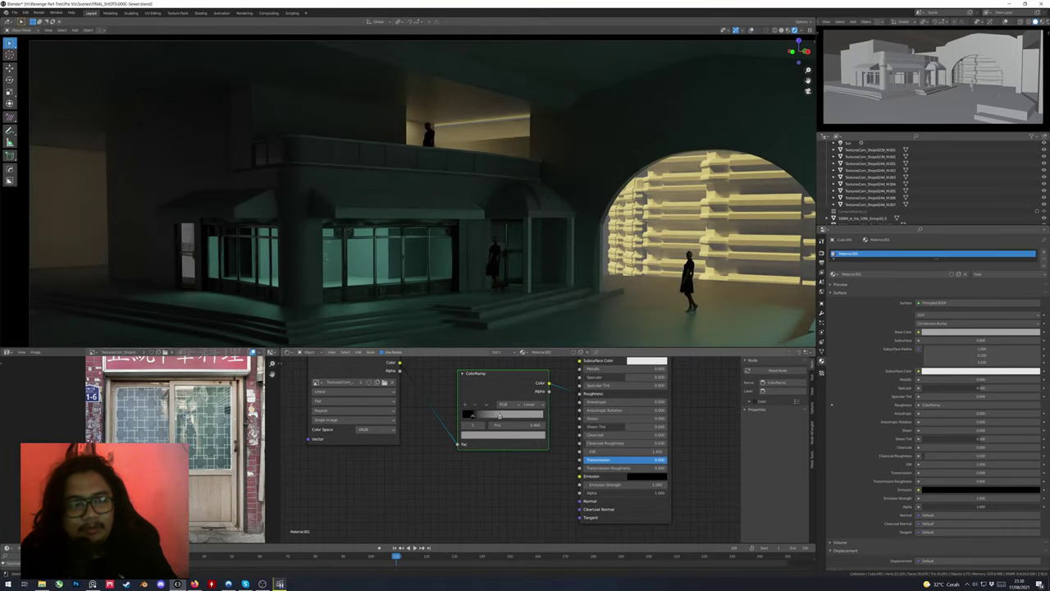
key(Delete)
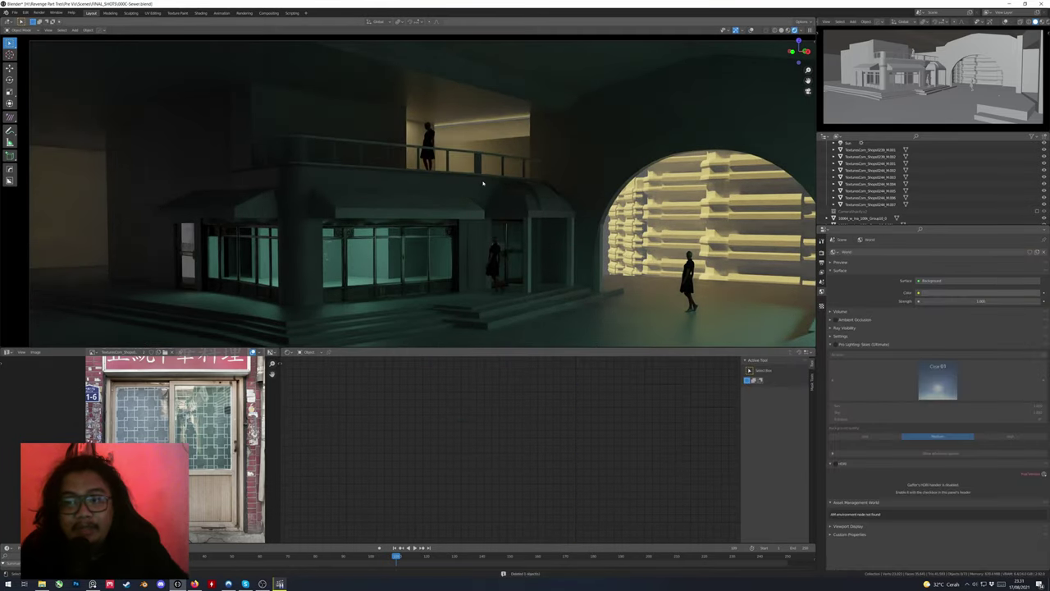
key(ctrl+z)
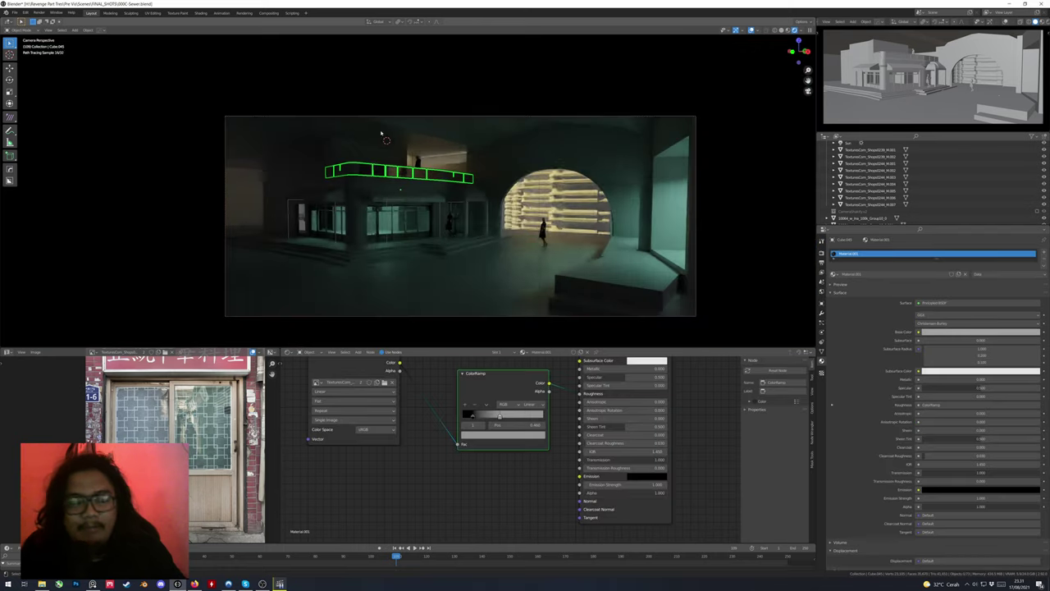
Apply all transforms to the building's stacked steps and round their outer corner beside the round pillar
scroll(328, 213, up, 2)
scroll(328, 214, down, 2)
middle_drag(369, 205, 390, 195)
key(Tab)
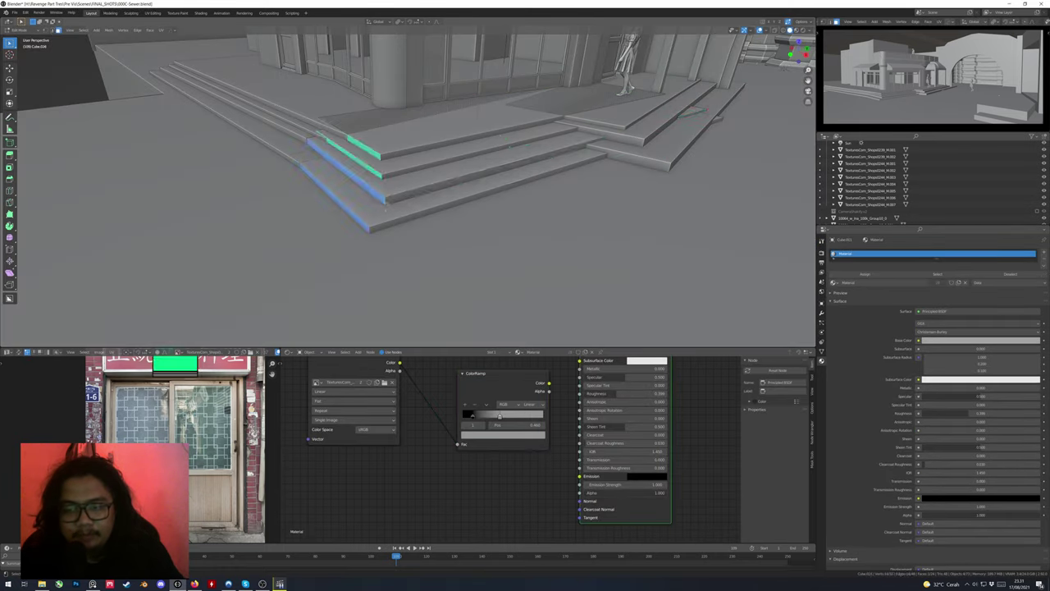
key(Tab)
right_click(385, 160)
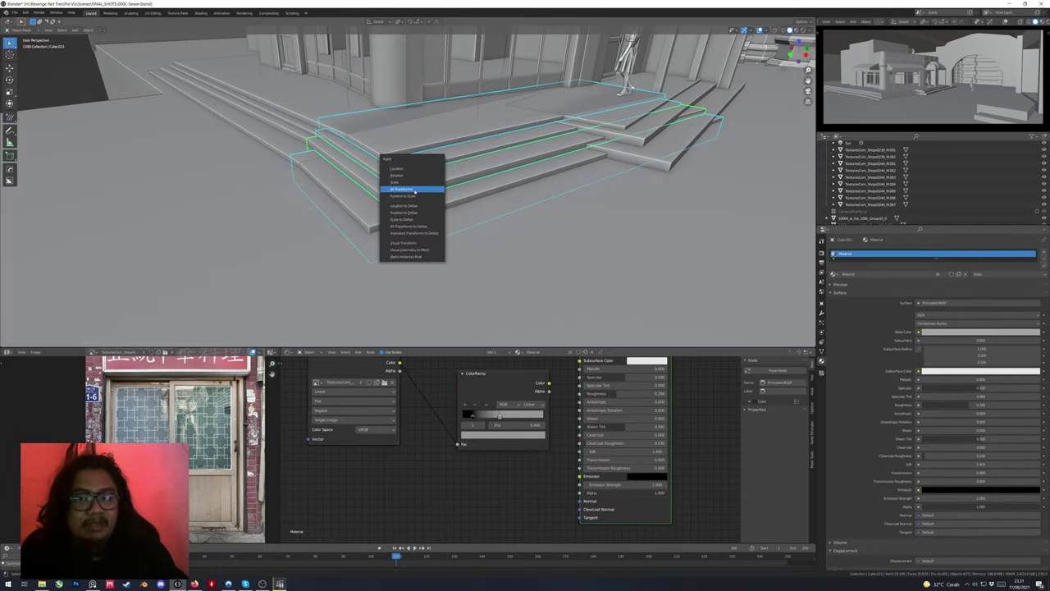
key(Escape)
key(Tab)
key(Tab)
middle_drag(386, 160, 534, 188)
key(KP_0)
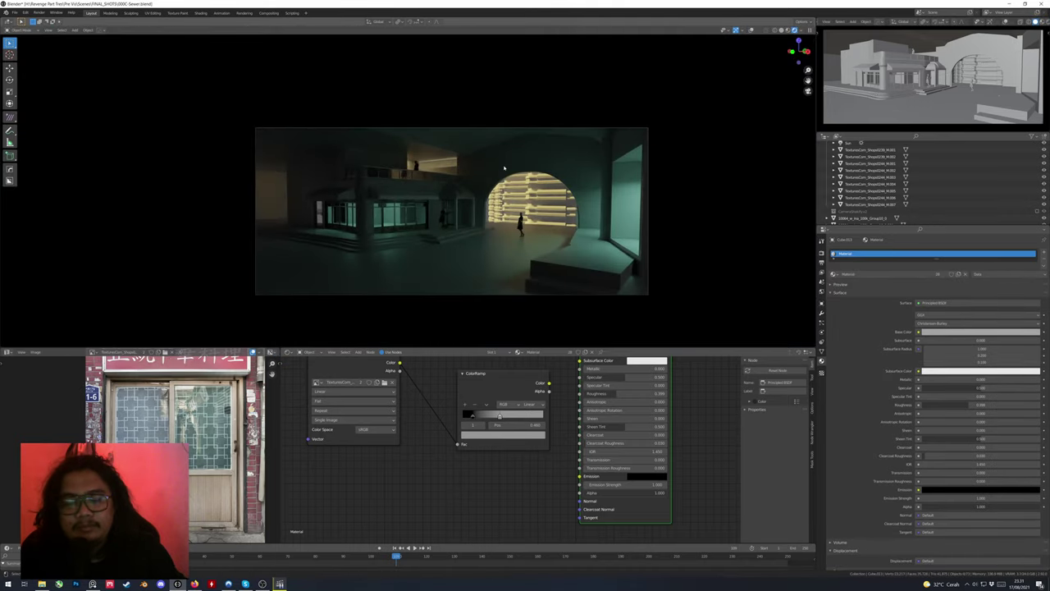
Add and slide an edge loop across the ground plane in front of the arched opening
mouse_move(539, 233)
middle_down()
mouse_move(503, 251)
mouse_move(527, 228)
mouse_move(540, 254)
middle_up()
key(z)
key(Tab)
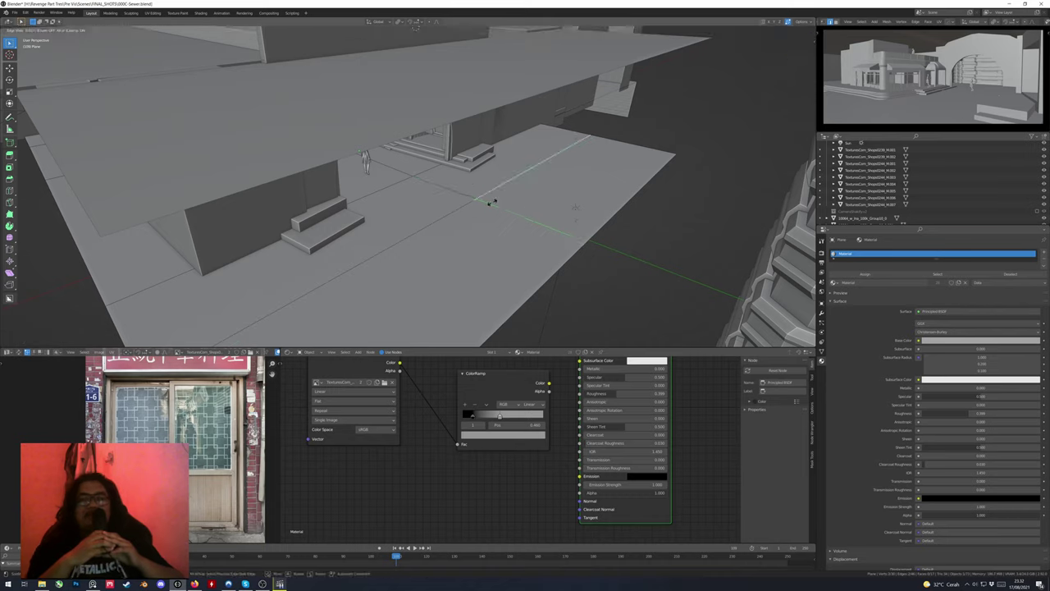
key(Tab)
key(KP_0)
key(z)
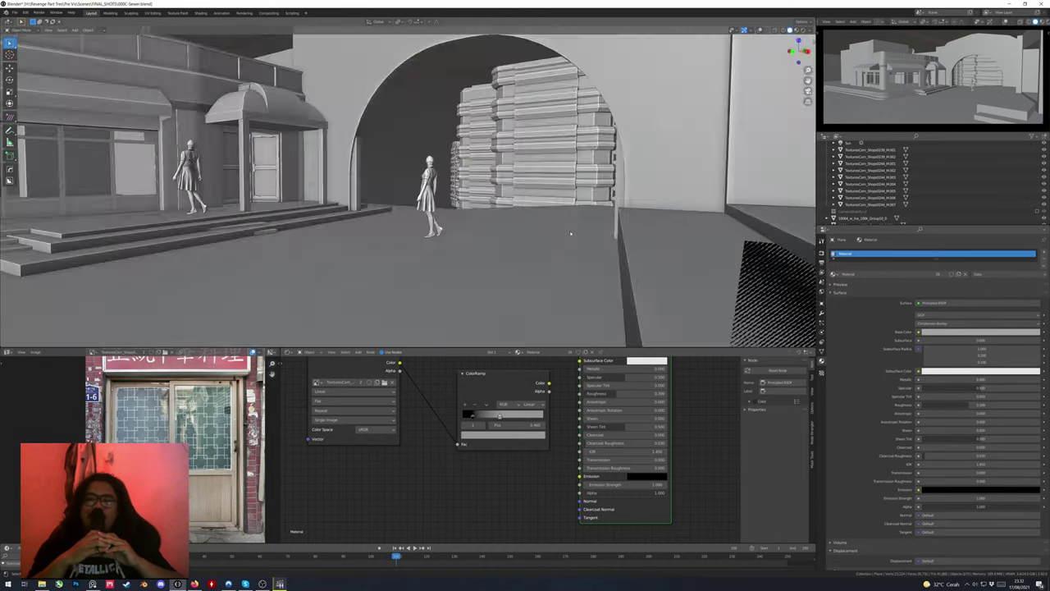
key(KP_0)
middle_drag(570, 234, 518, 150)
key(Tab)
key(KP_0)
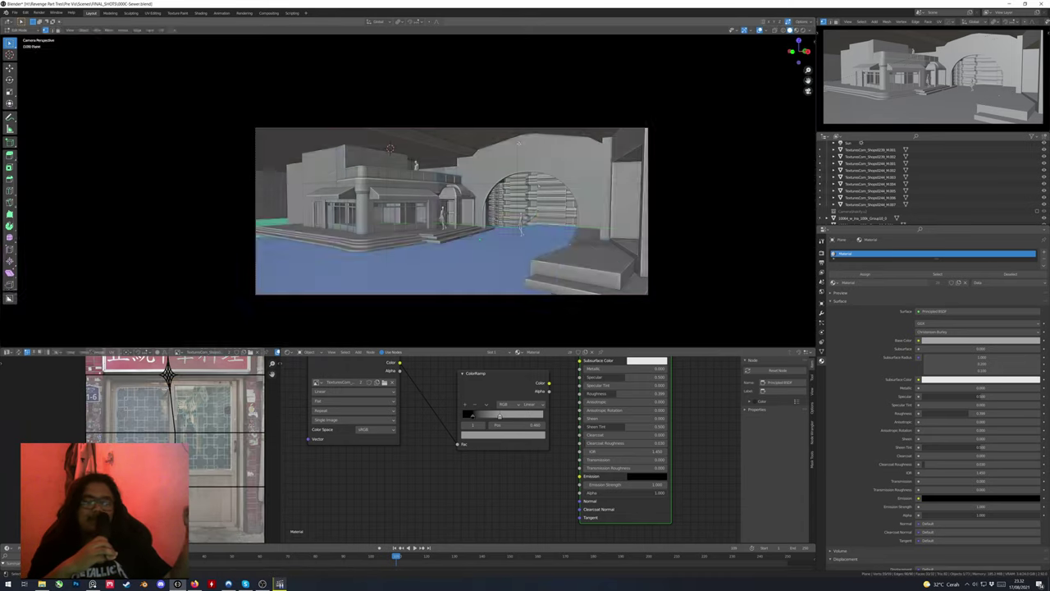
key(Tab)
Switch the render engine to Eevee and play the animation in the rendered camera view
key(shift+z)
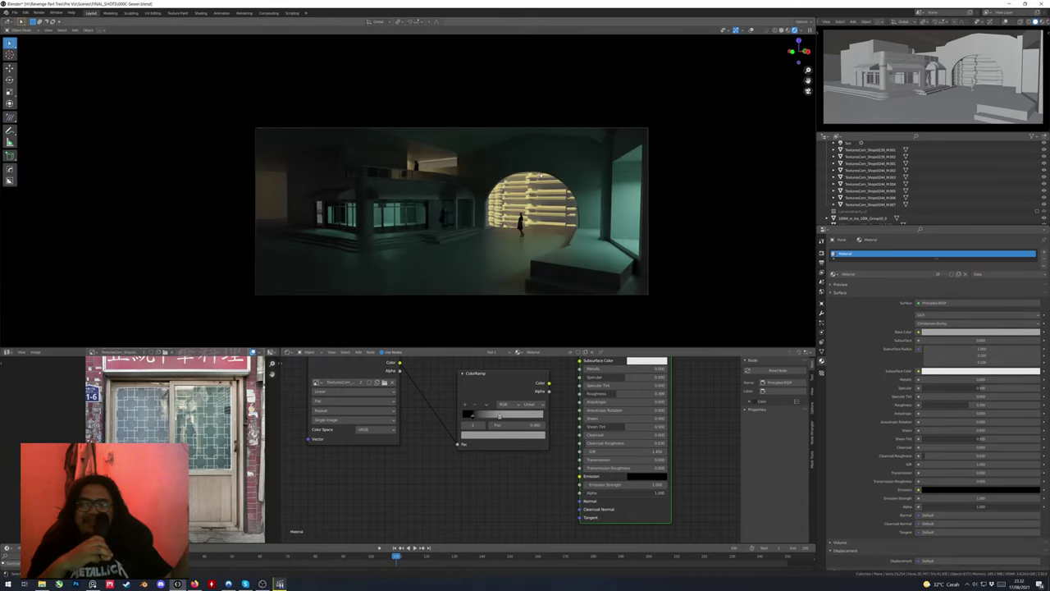
key(shift+Right)
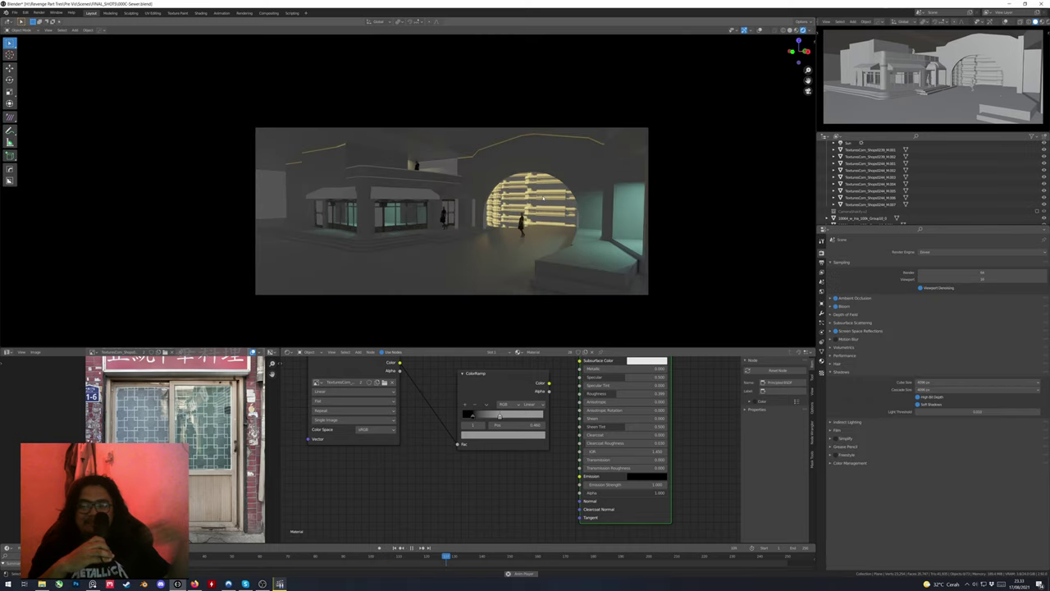
key(space)
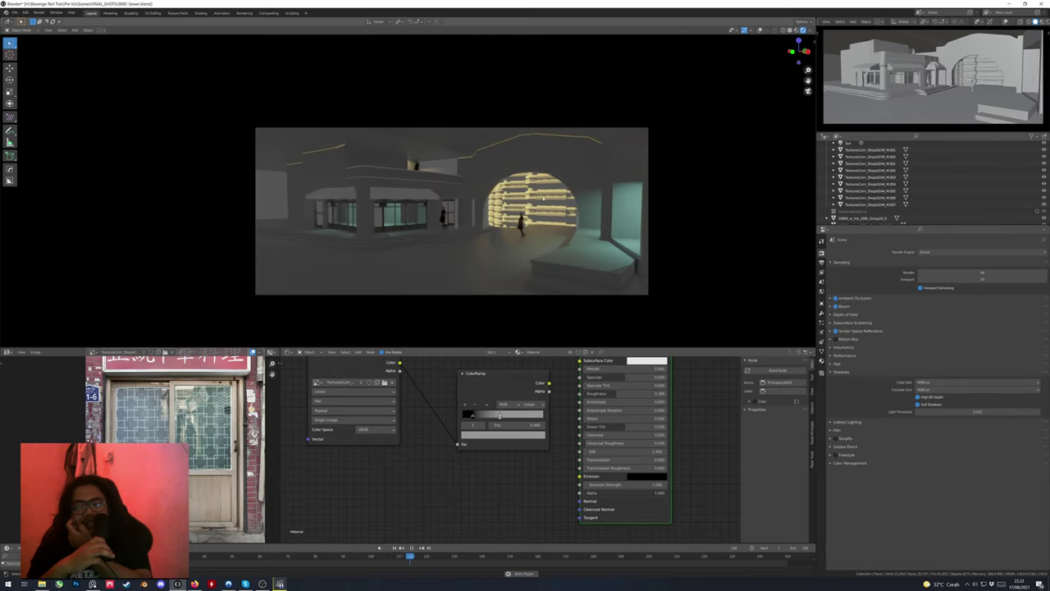
Apply The Wedding camera shake to the camera with an influence of 0.75 and play it back
click(256, 205)
click(821, 332)
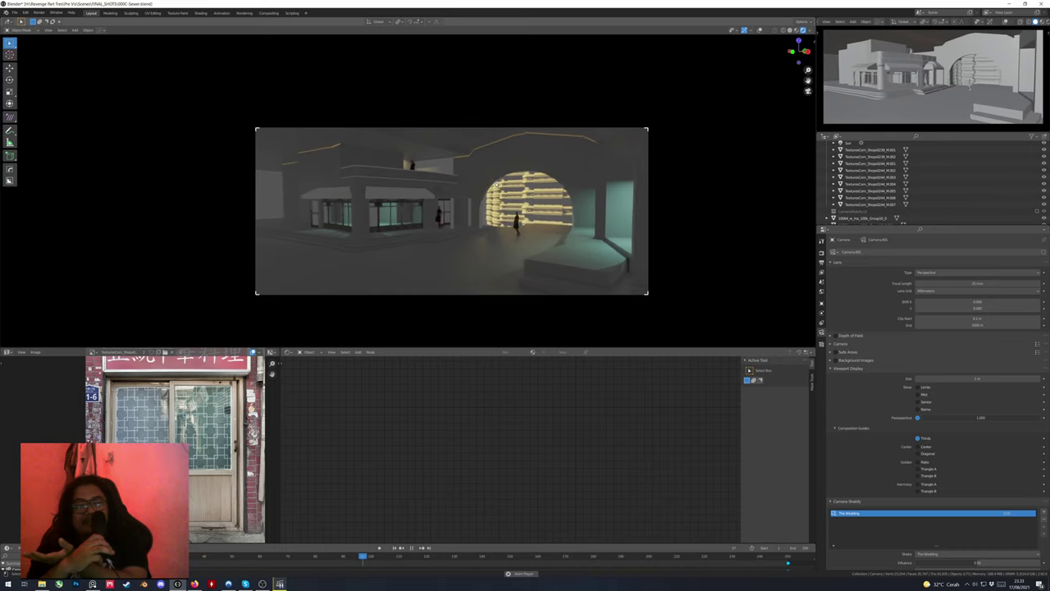
key(space)
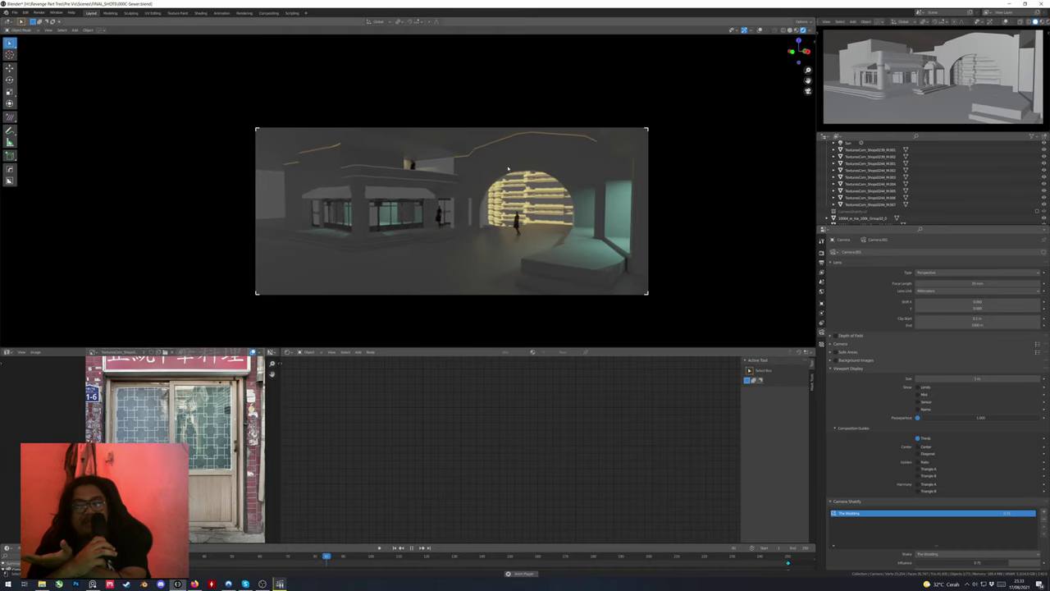
key(Home)
Resize the upper wall block towards the ceiling where a line of light leaks in, then recheck the camera view
key(z)
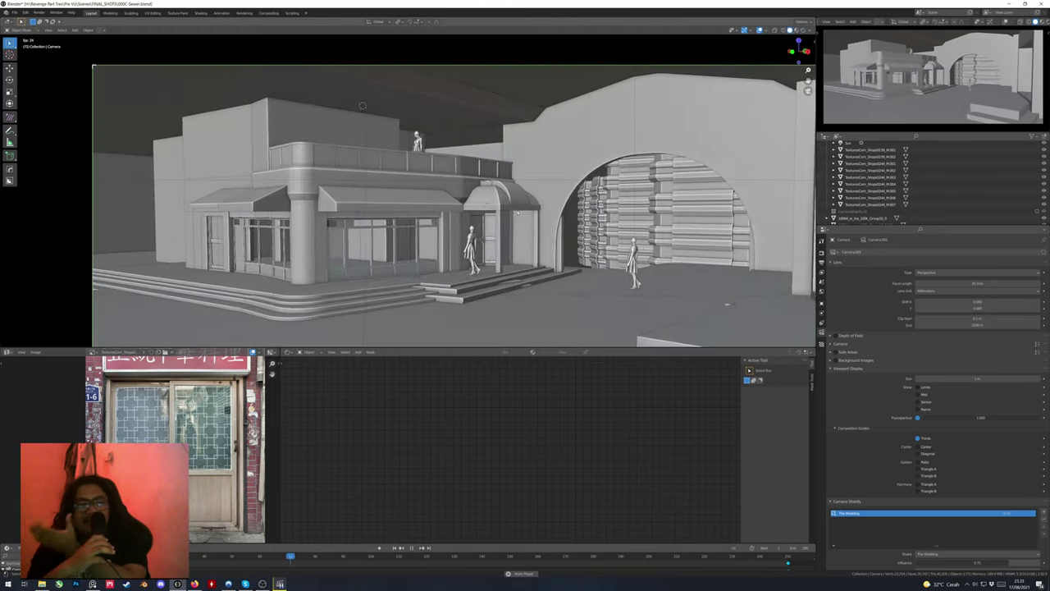
click(337, 187)
key(z)
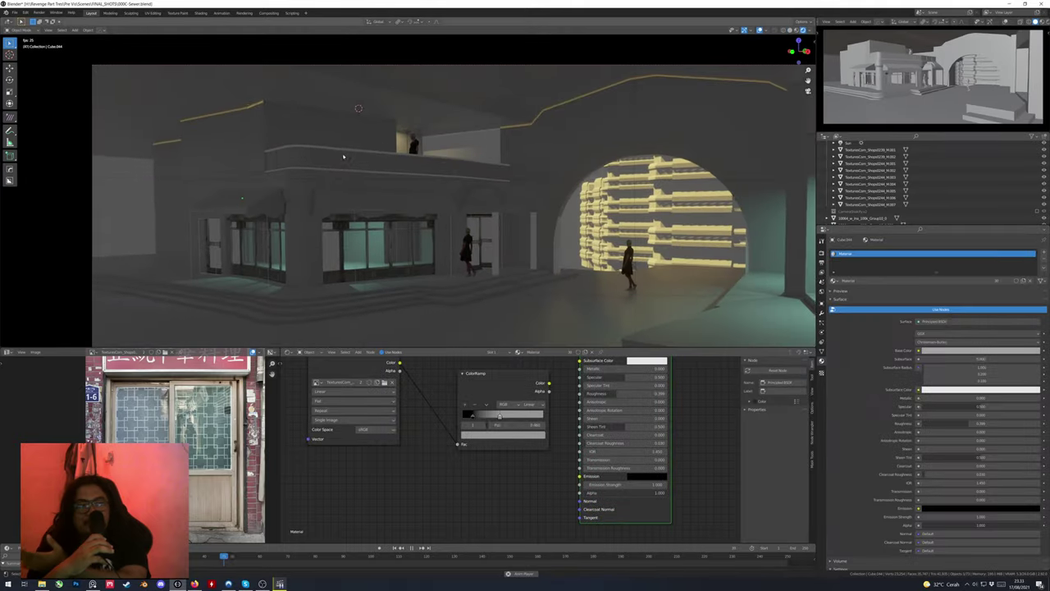
scroll(410, 157, down, 3)
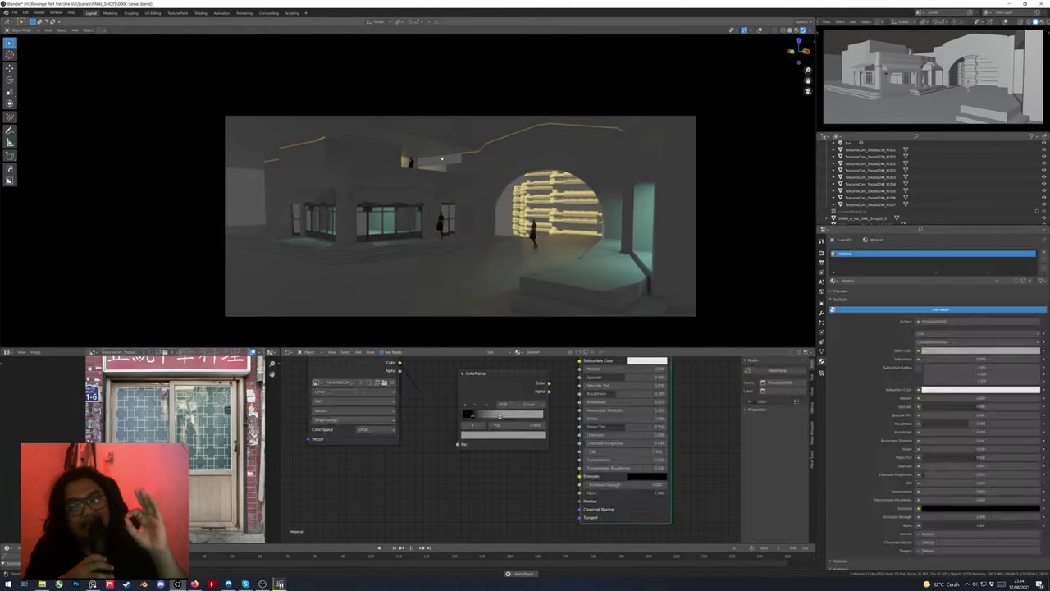
scroll(439, 162, up, 8)
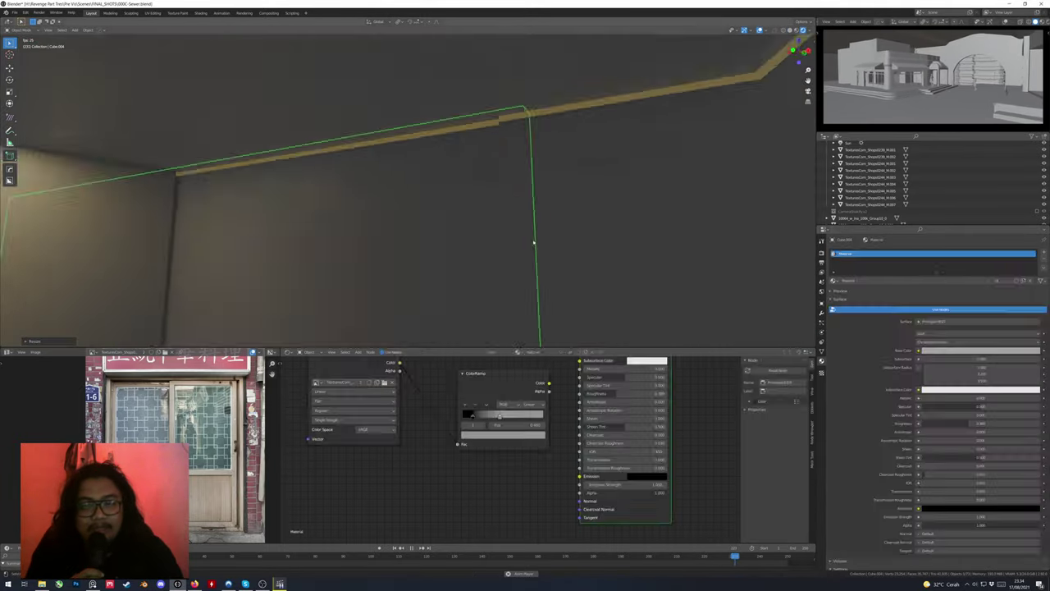
scroll(533, 243, down, 8)
scroll(402, 192, up, 3)
scroll(589, 200, down, 3)
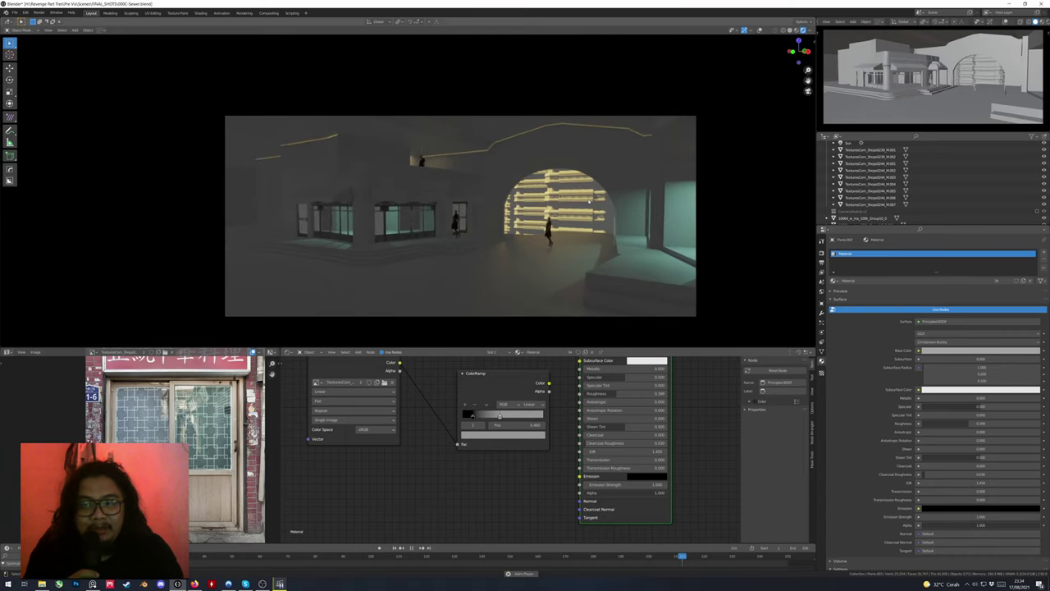
Examine the ground plane in the rendered view and its mesh in a wireframe top view
scroll(560, 245, up, 3)
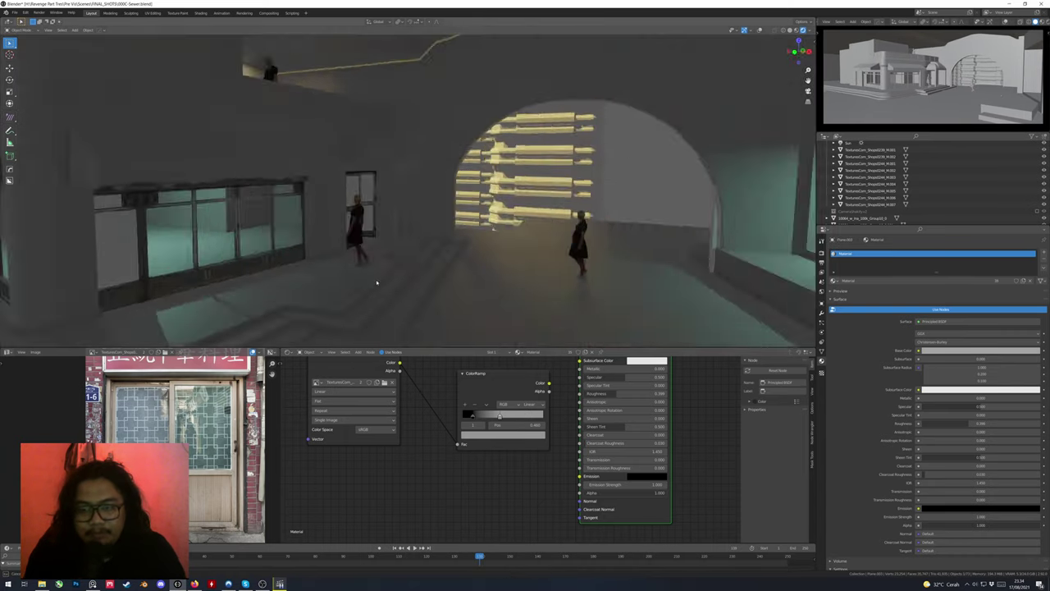
scroll(382, 237, down, 3)
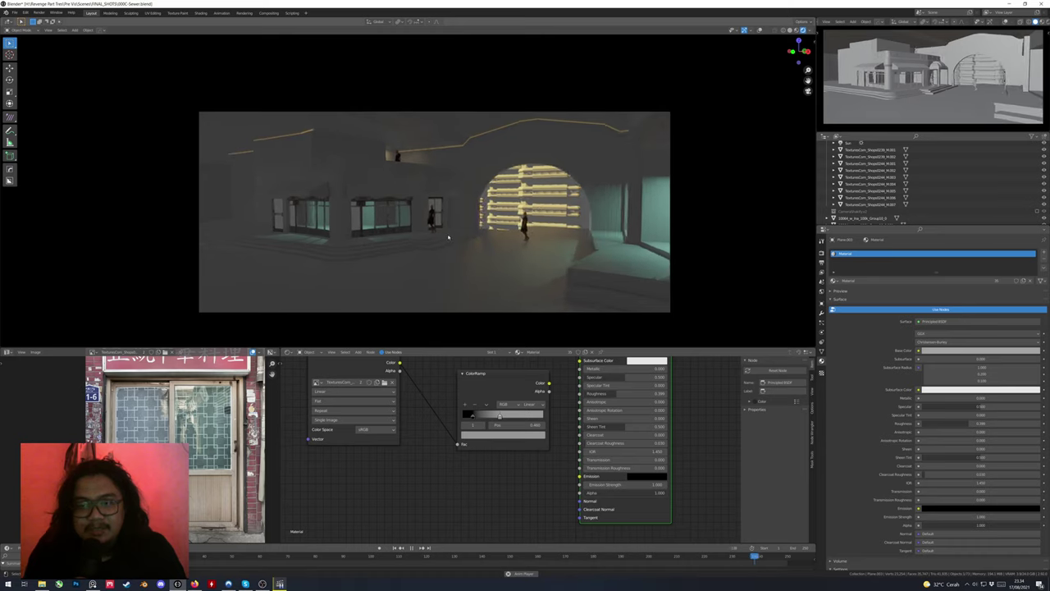
key(shift+z)
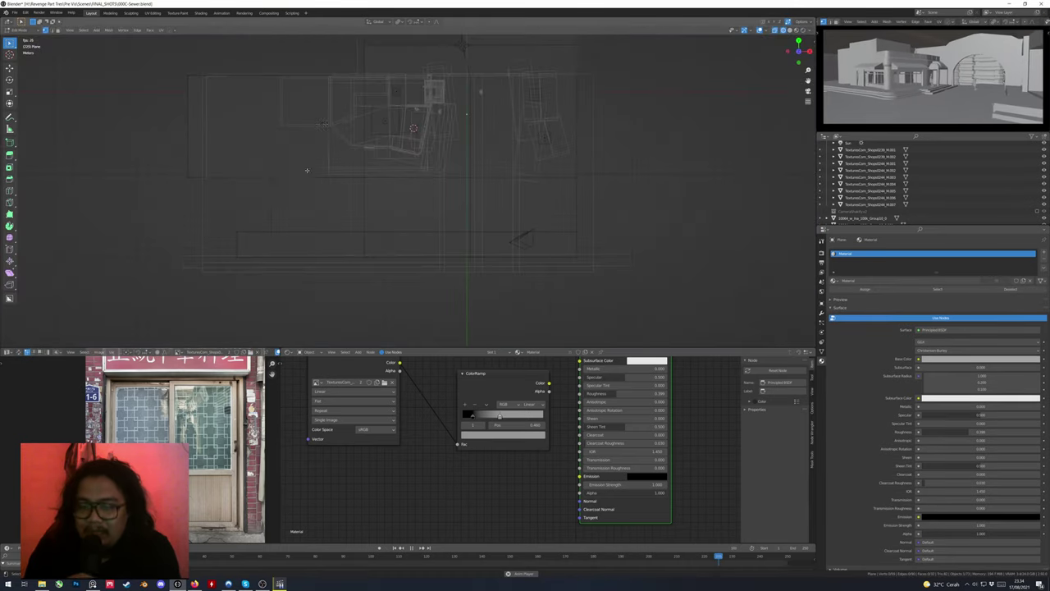
key(Tab)
key(shift+z)
key(Tab)
key(z)
click(544, 206)
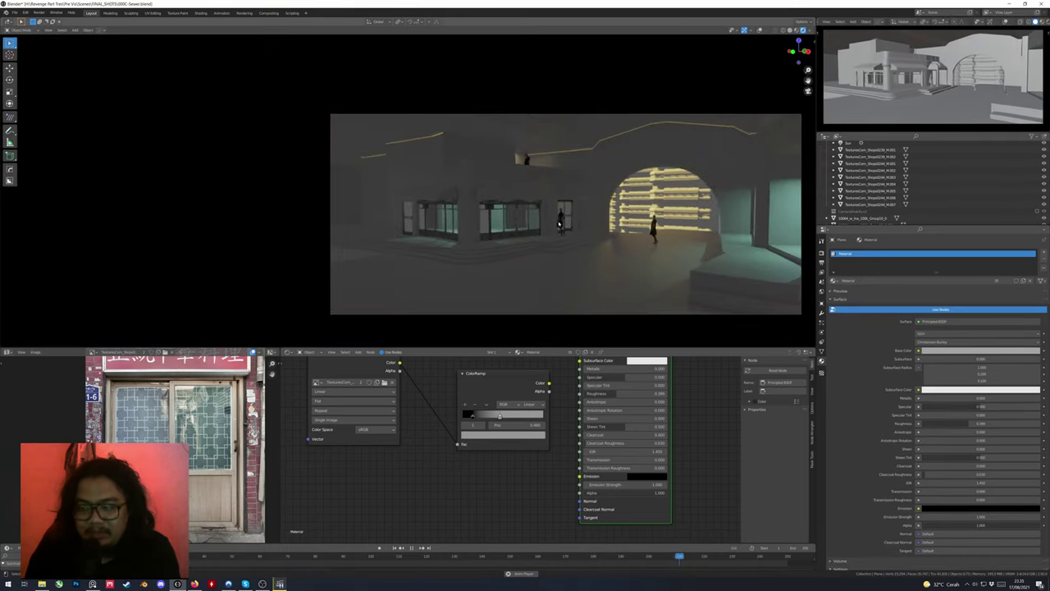
Replace the platform along the side wall opposite the building with a moved, resized copy of the building's steps
key(shift+z)
middle_drag(569, 282, 347, 242)
middle_drag(416, 231, 509, 246)
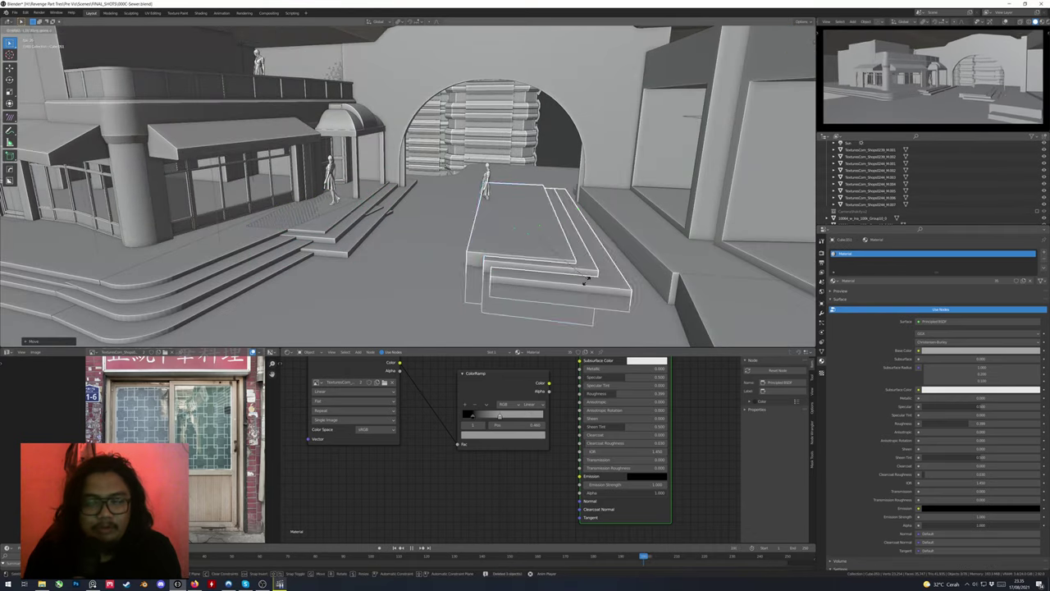
key(g)
click(656, 246)
middle_drag(656, 246, 460, 164)
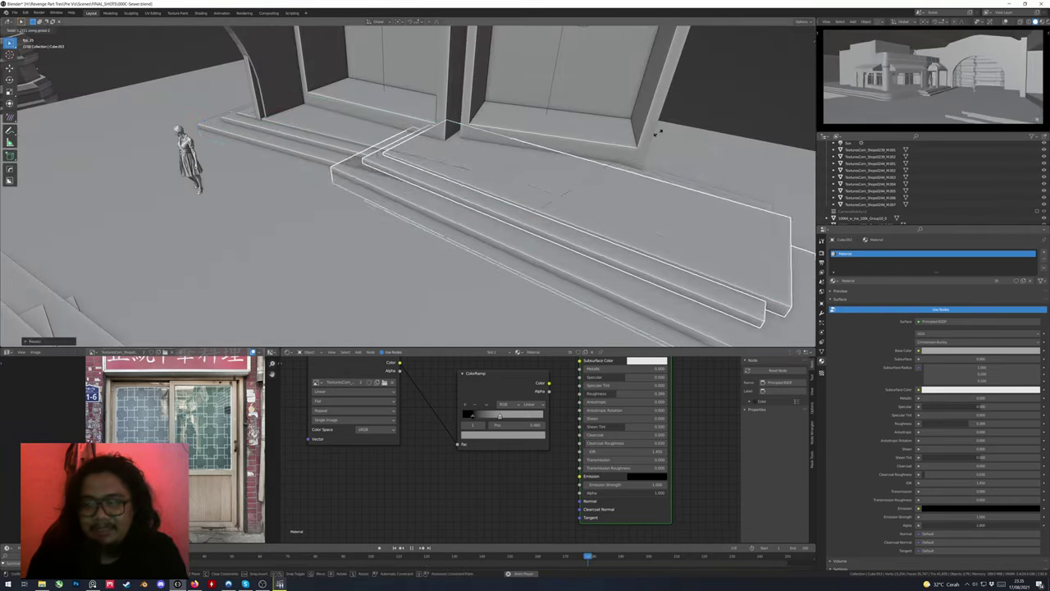
key(KP_0)
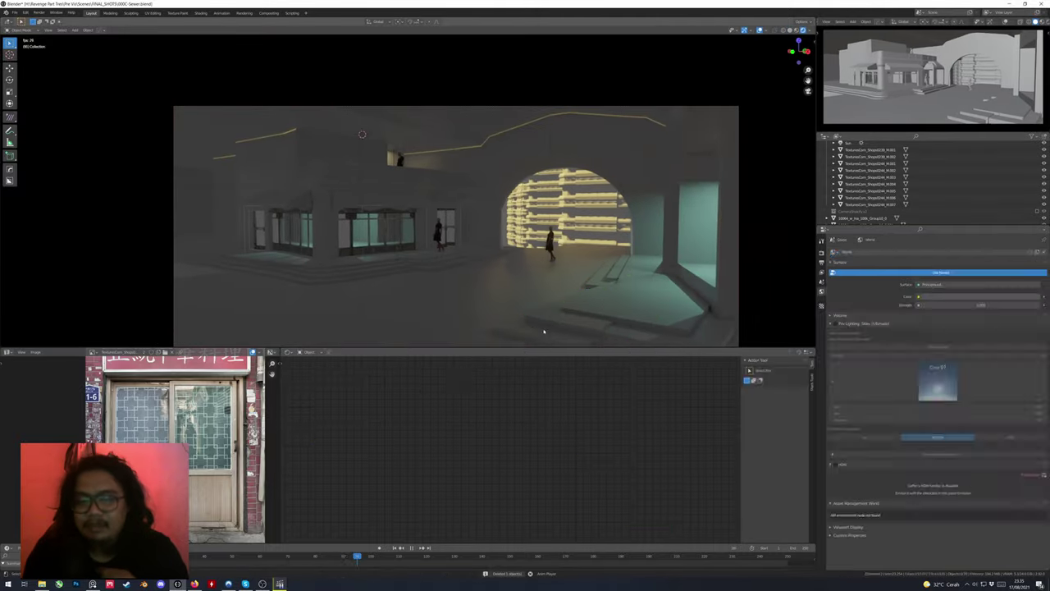
scroll(544, 332, down, 1)
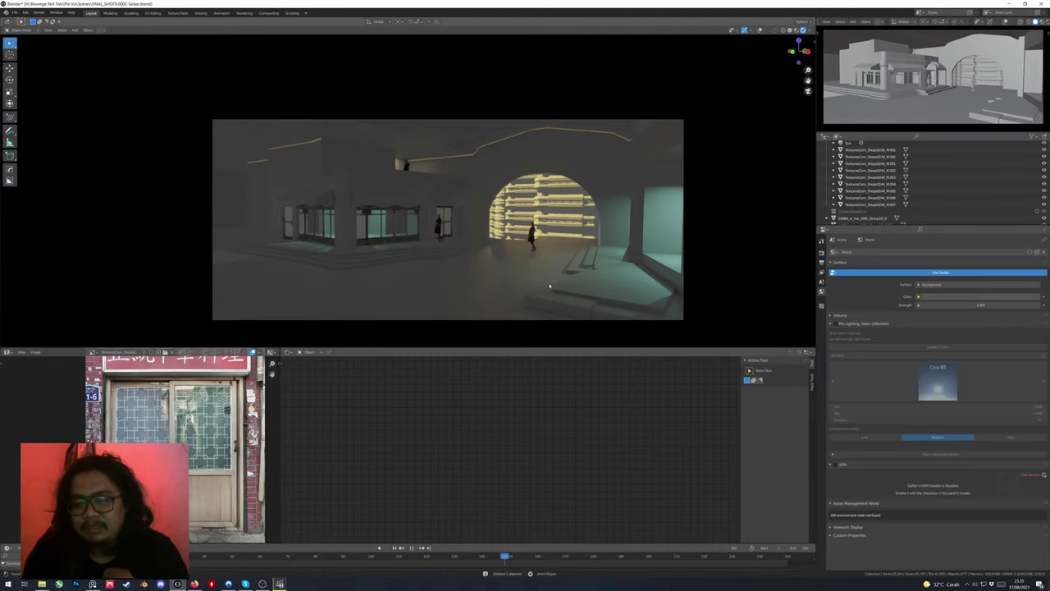
Switch the render engine back to Cycles with GPU Compute as the device
click(654, 242)
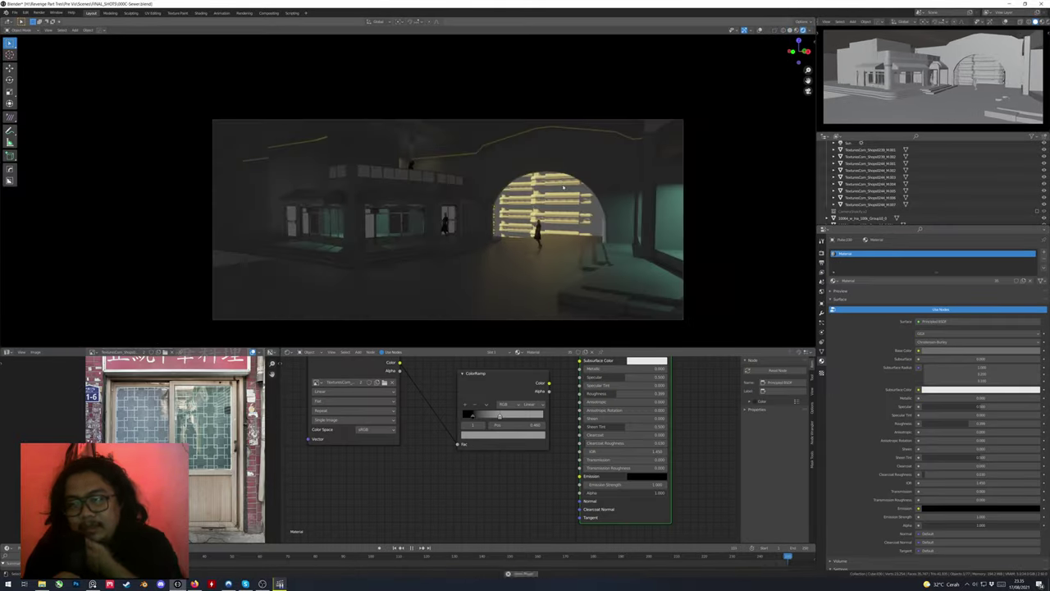
click(821, 252)
click(925, 251)
click(925, 270)
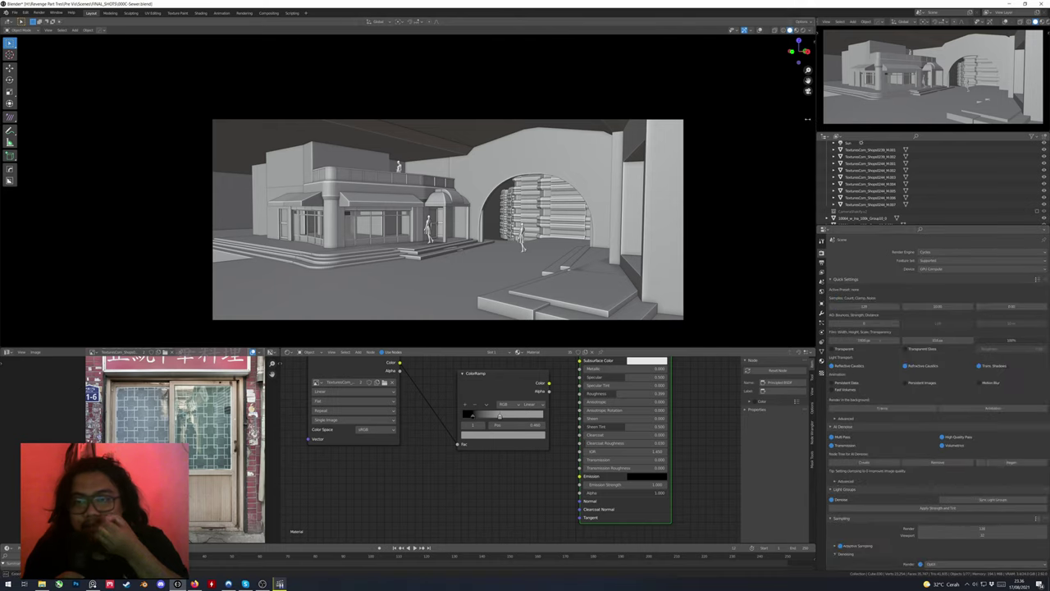
Enlarge the secondary camera preview, show it rendered, and open the ground plane's material settings
drag(819, 176, 737, 177)
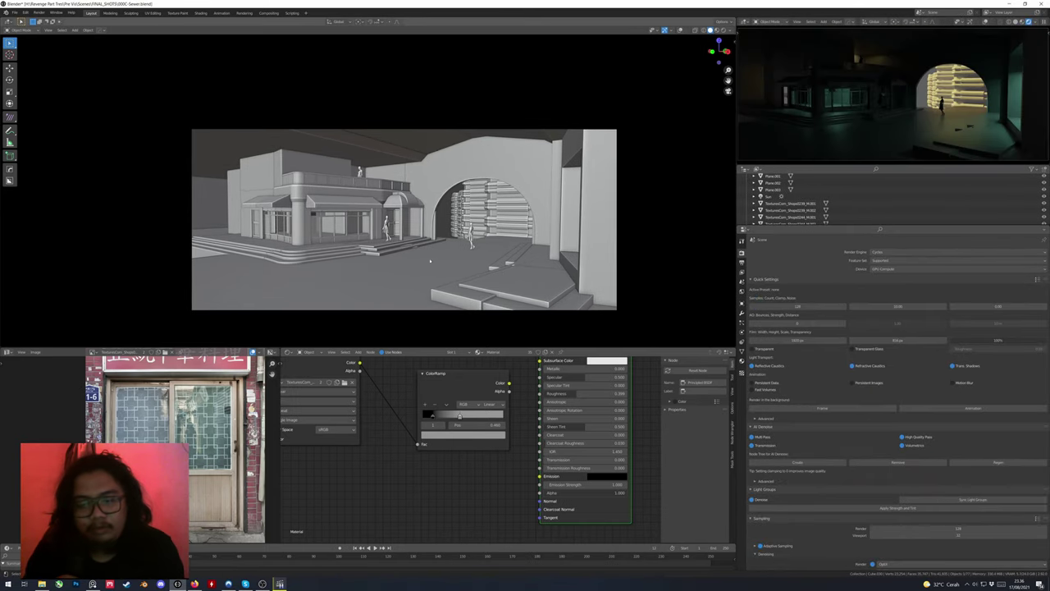
click(741, 361)
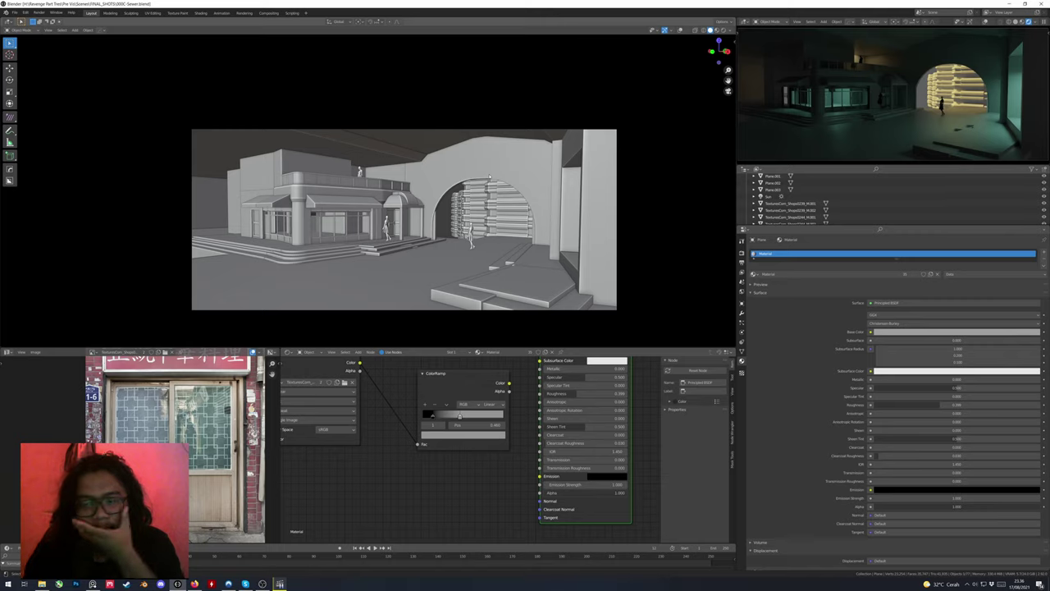
key(XF86AudioLowerVolume)
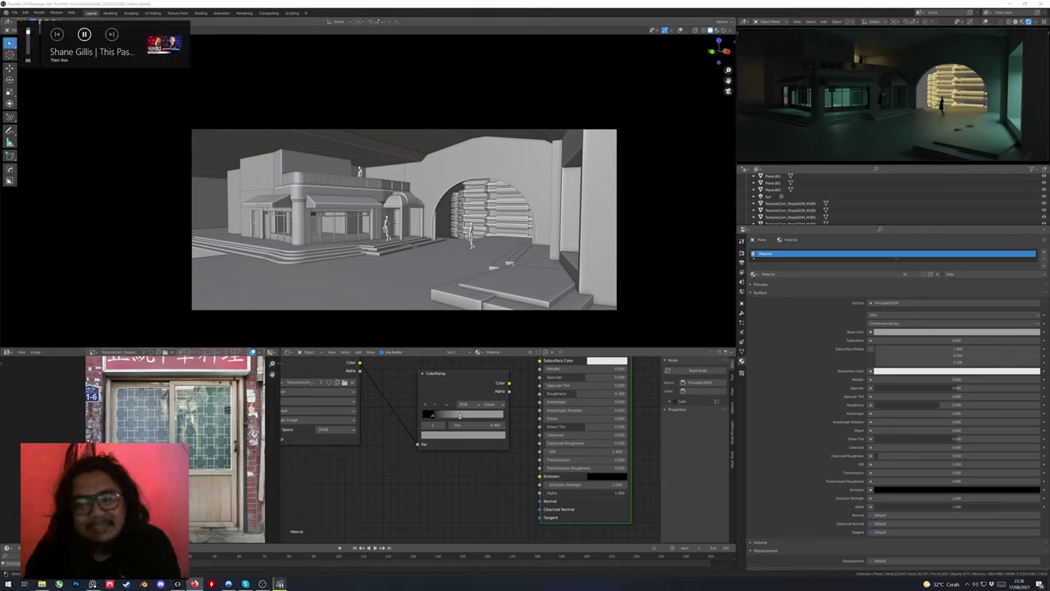
key(XF86AudioLowerVolume)
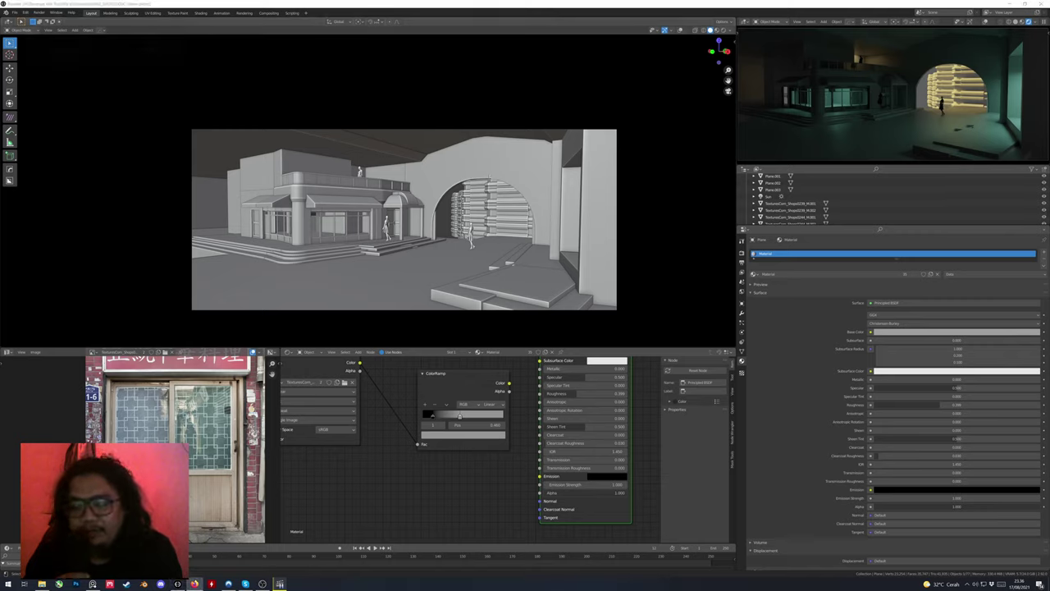
key(XF86AudioLowerVolume)
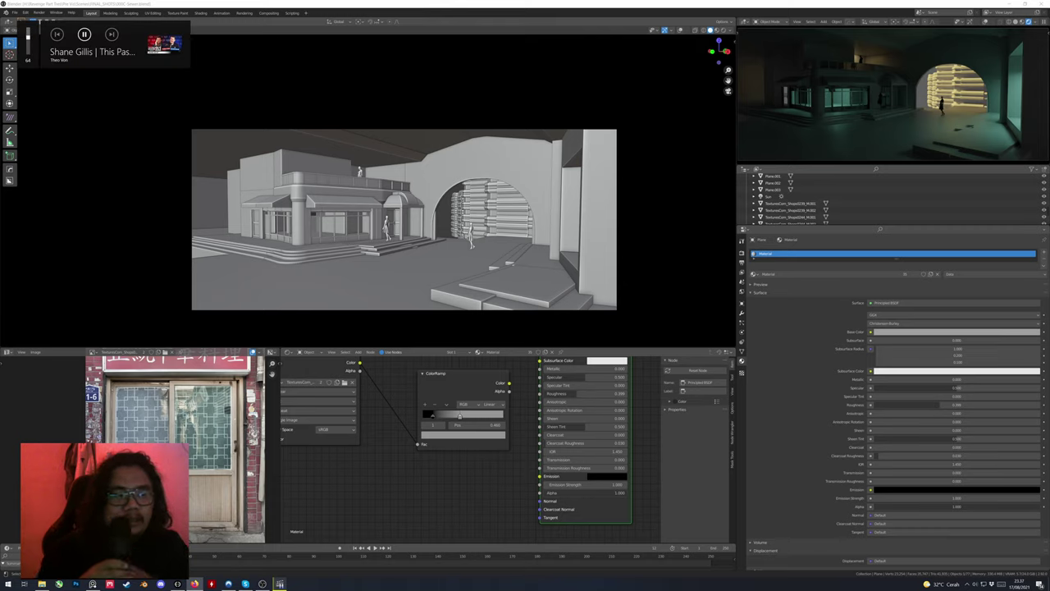
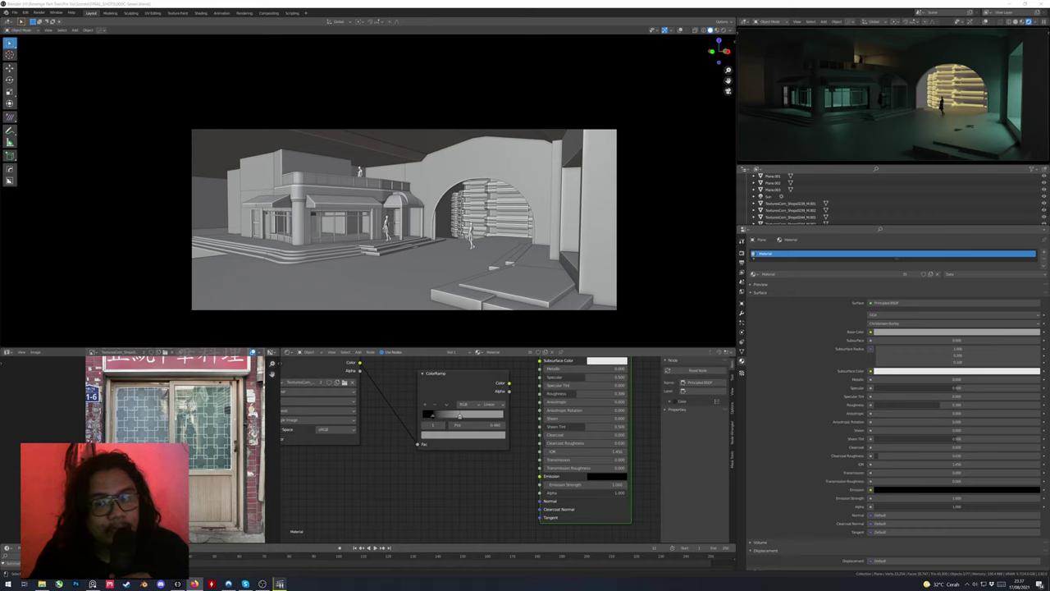
Add two linked copies of the yellow area light, spaced along the X axis, with the last one beside the building's outer wall
scroll(402, 213, up, 3)
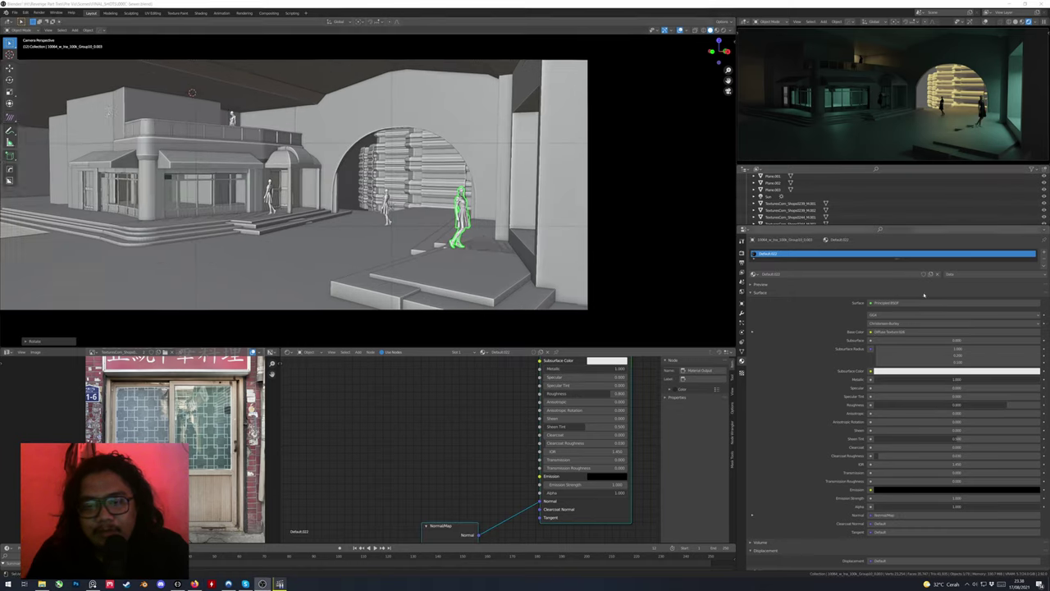
key(alt+d)
key(g)
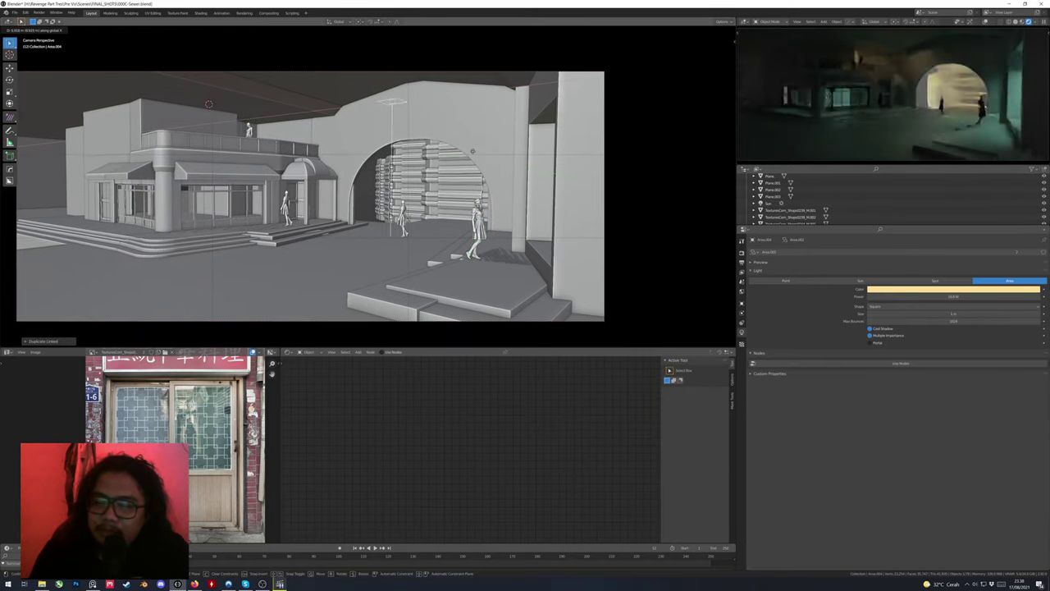
click(581, 165)
key(g)
key(x)
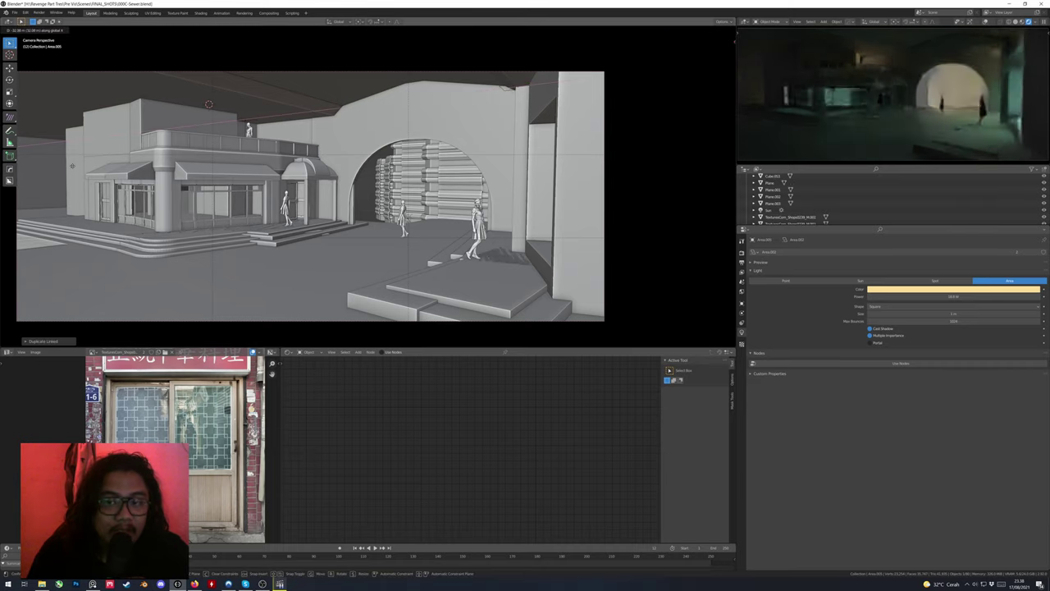
click(71, 162)
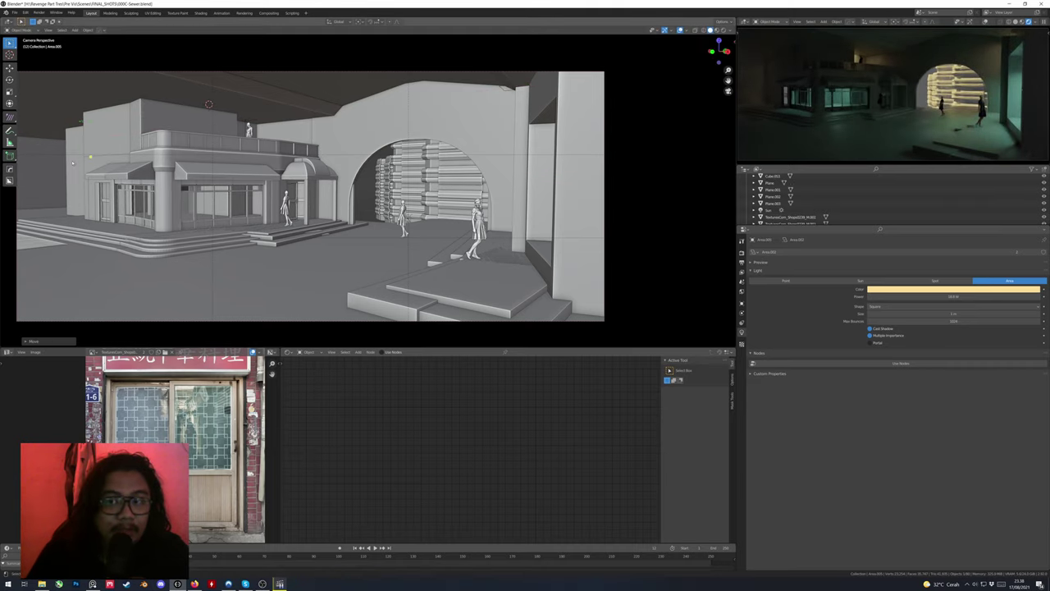
key(ctrl+z)
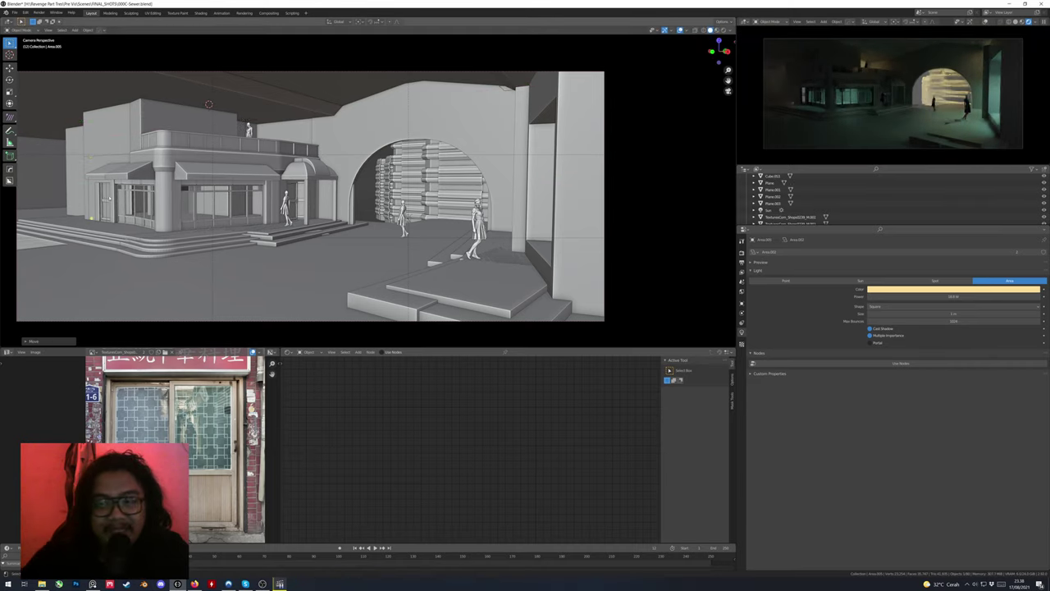
Create another linked copy of the yellow area light, rescale it and reposition it along the Y and X axes
key(alt+d)
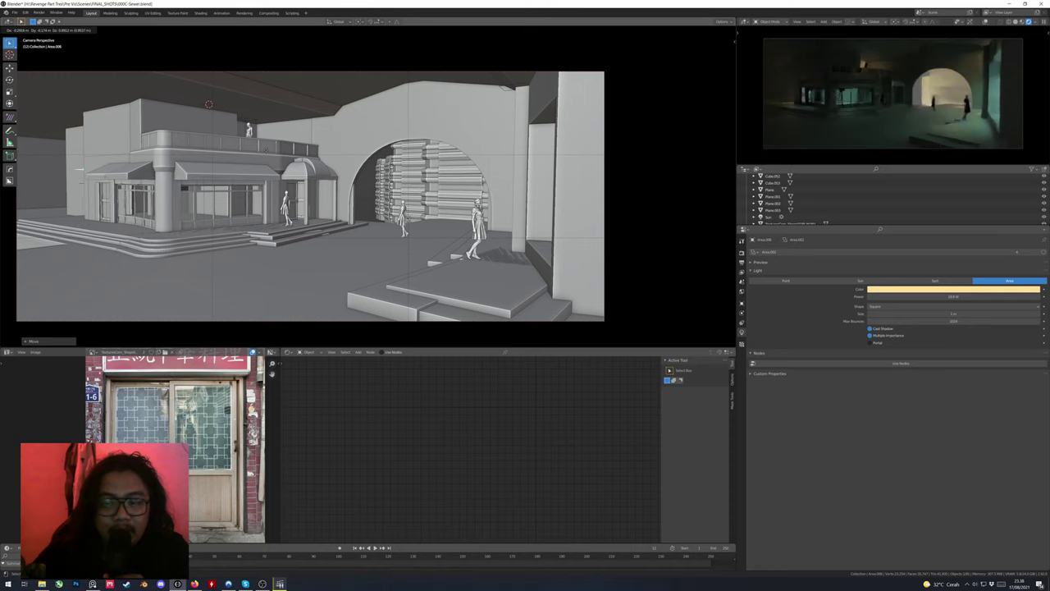
click(562, 110)
click(583, 142)
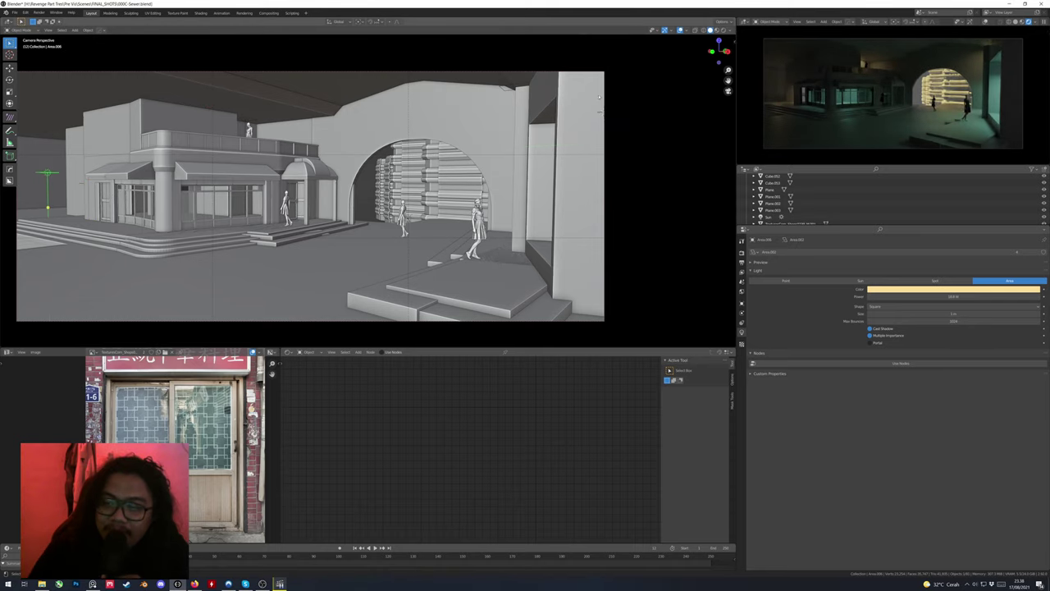
key(g)
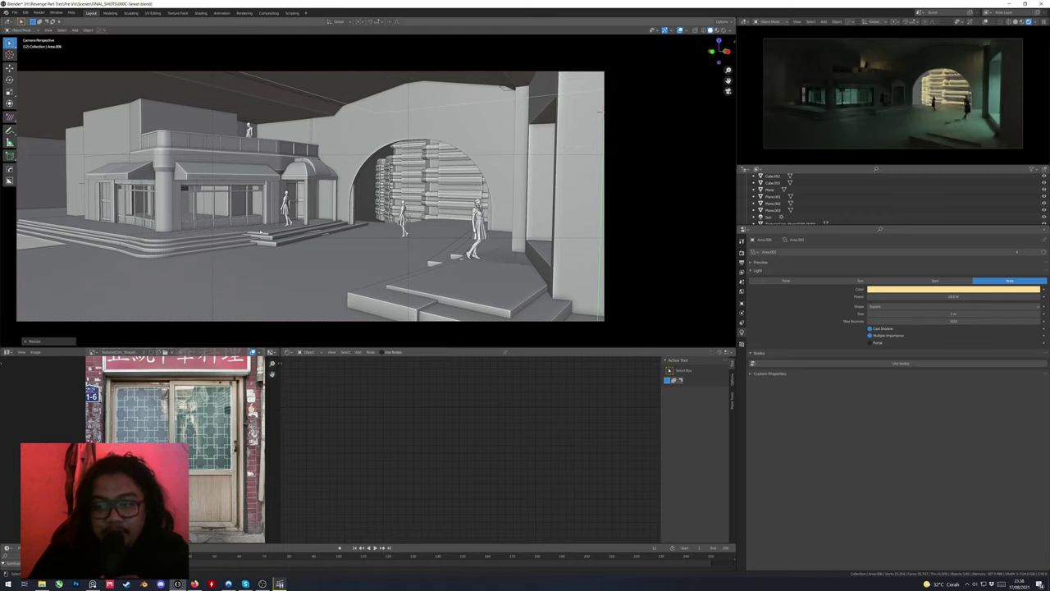
key(y)
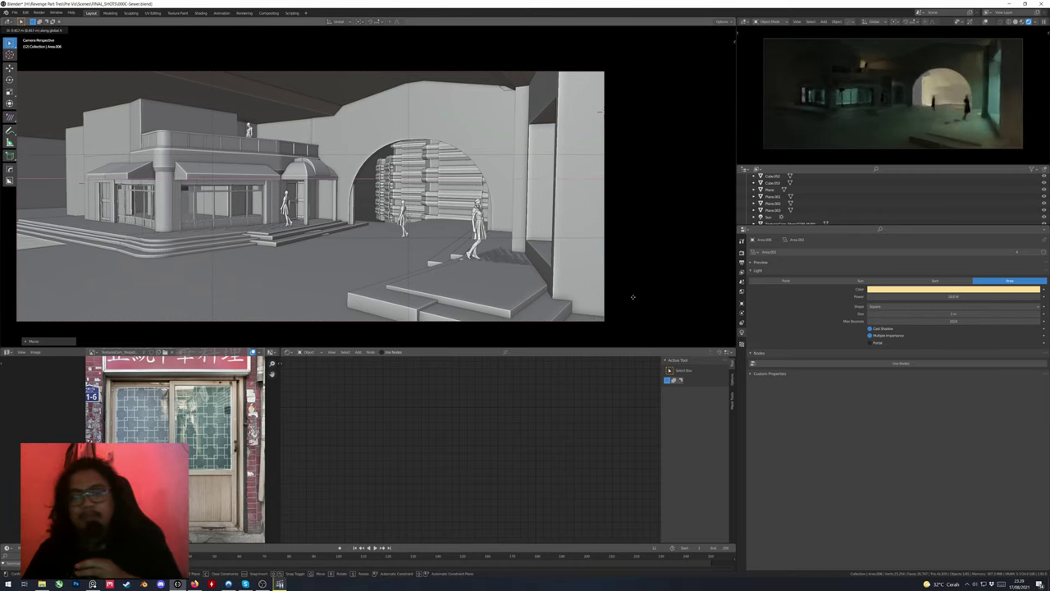
click(43, 301)
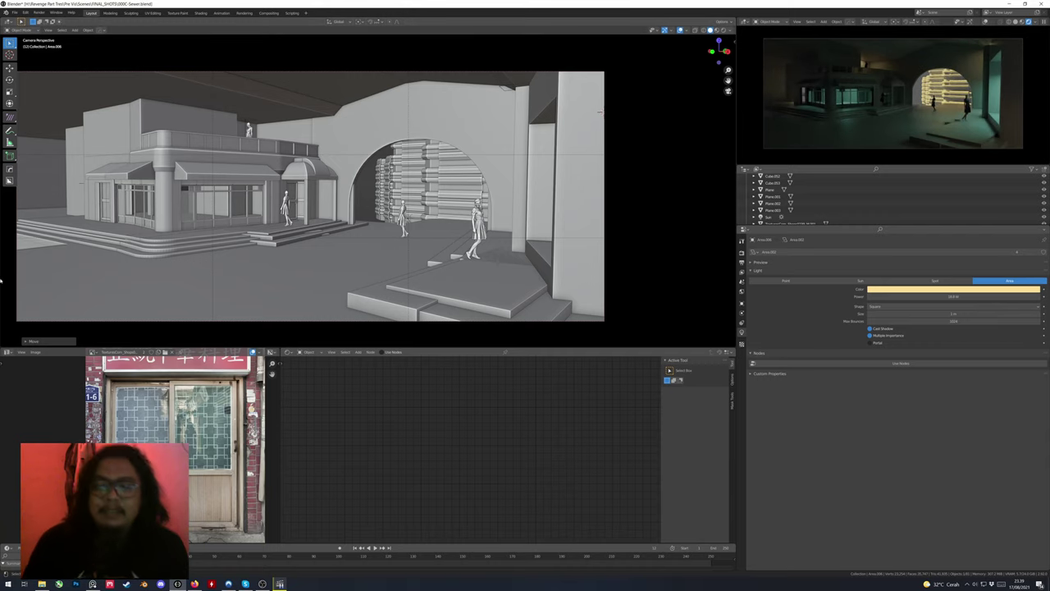
Inspect the whole set from outside the camera, then return to a framed camera view with nothing selected
key(KP_0)
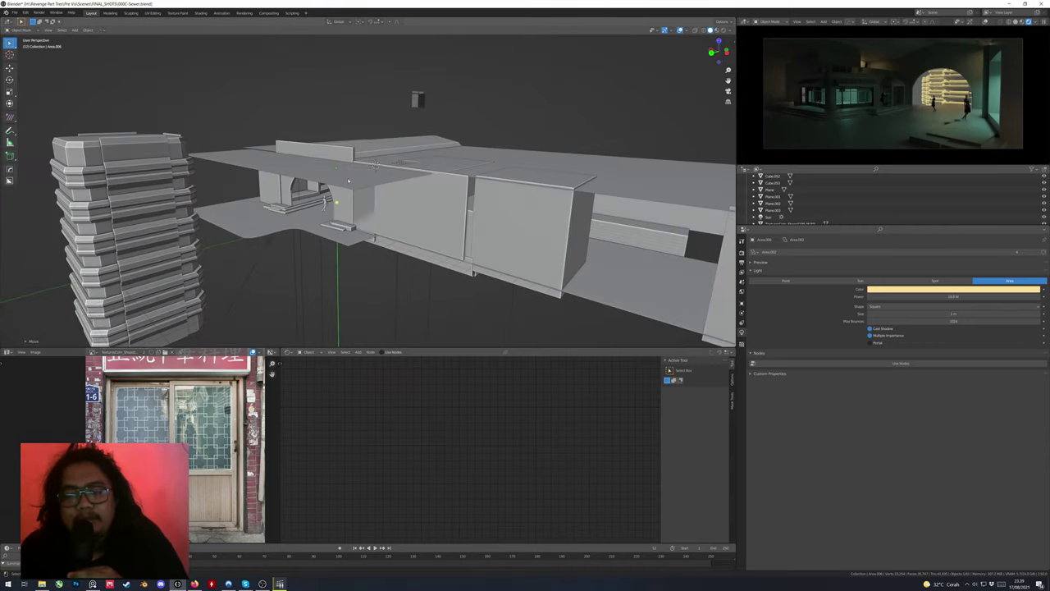
click(289, 233)
click(270, 226)
key(KP_0)
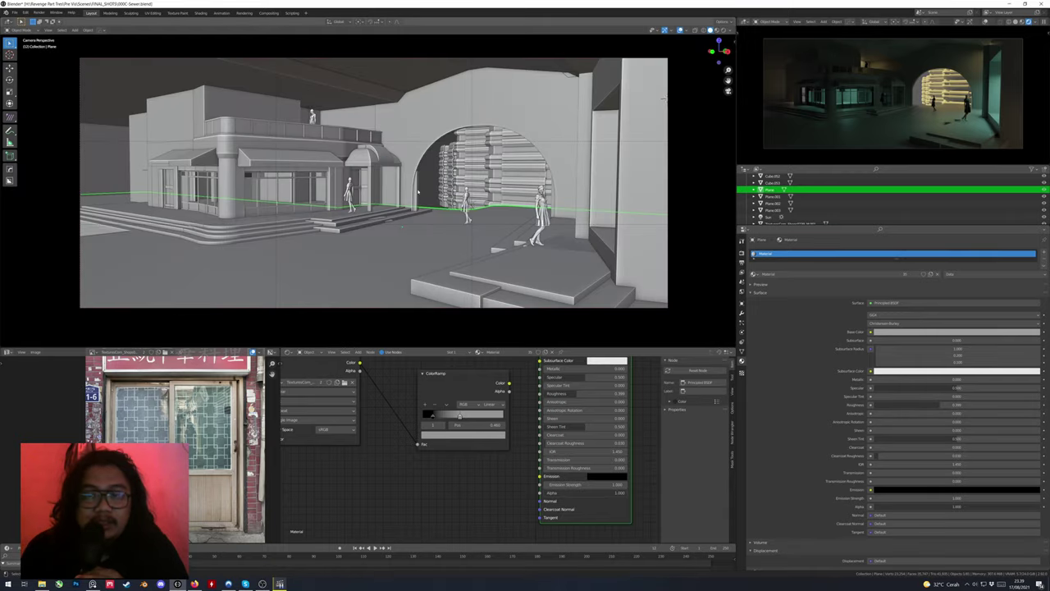
click(418, 192)
key(Home)
key(alt+a)
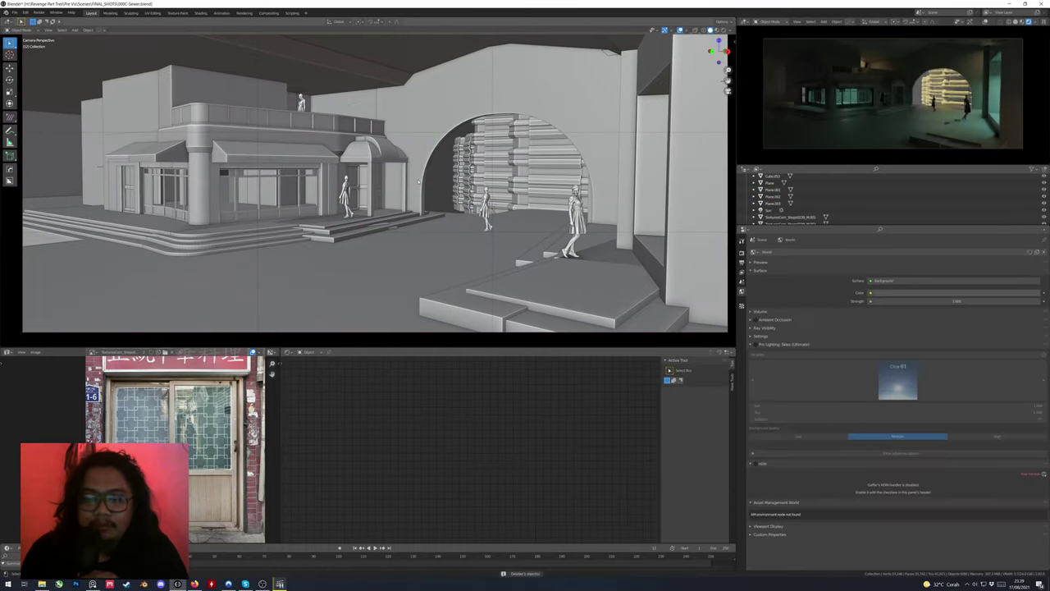
Shade the arched end wall smooth with Auto Smooth and scale its mesh along the Y axis to thicken it
click(423, 136)
right_click(424, 136)
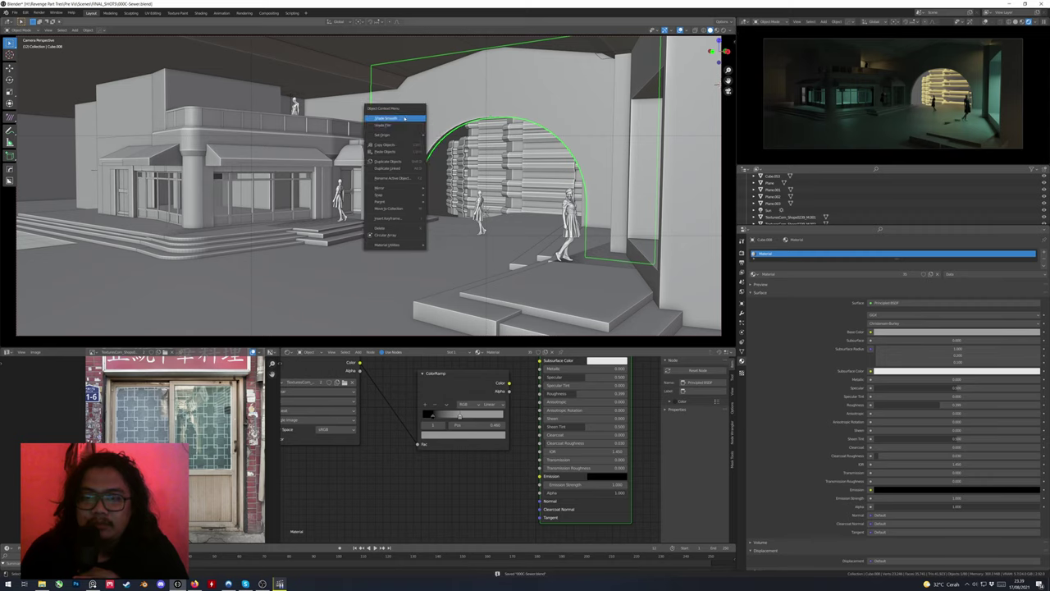
click(404, 119)
key(Tab)
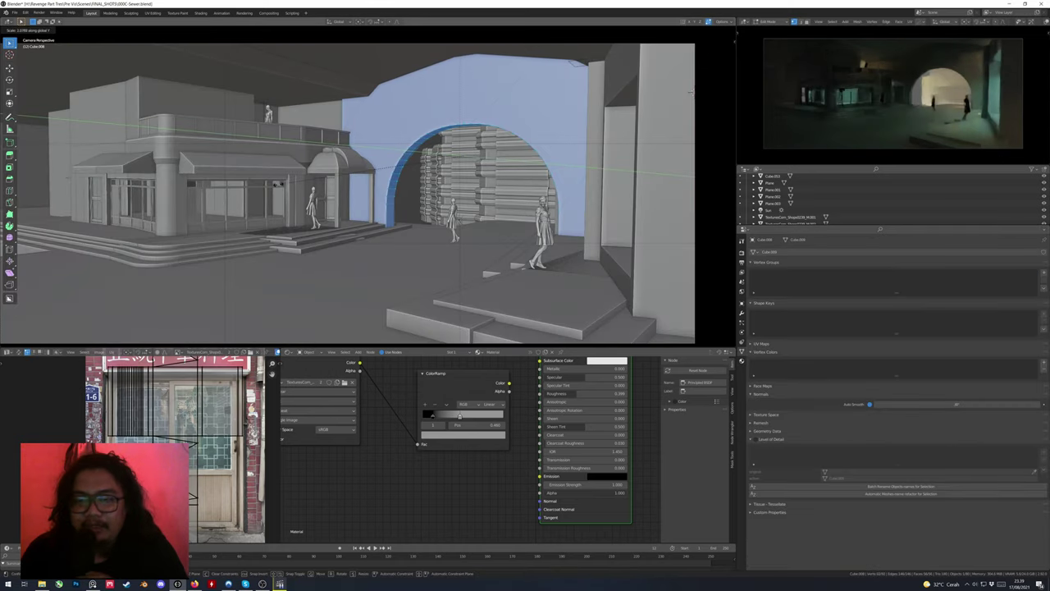
key(Tab)
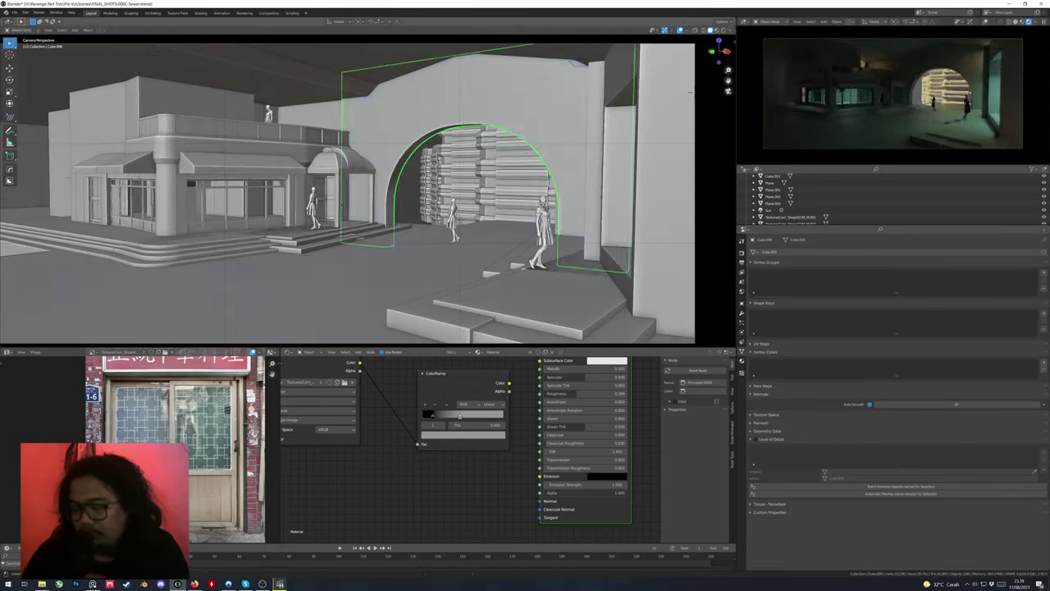
Shift the arched end wall along the Y axis and scale its mesh further along Y for extra depth
key(alt+a)
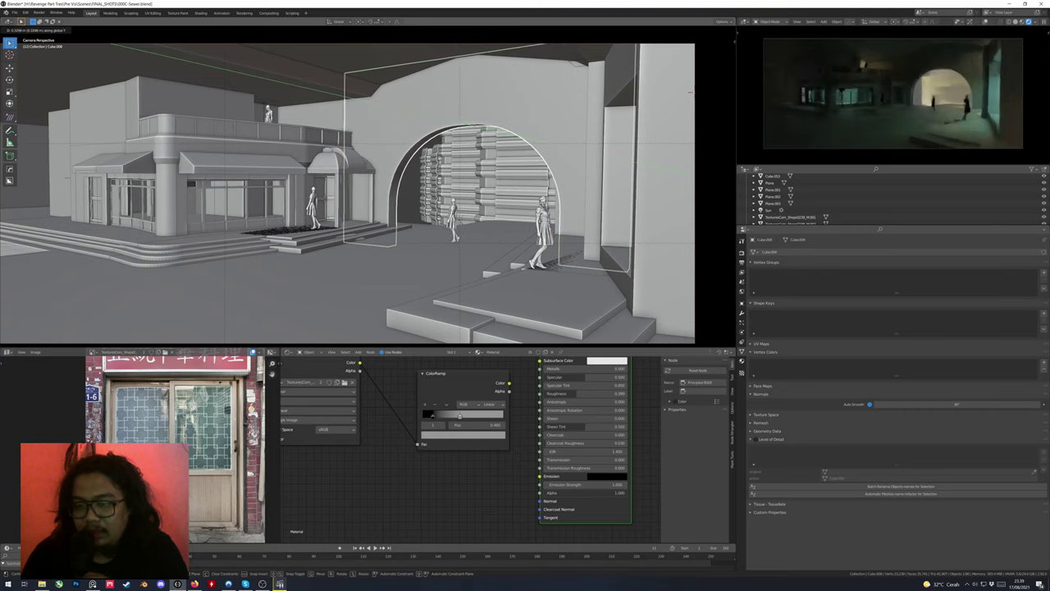
click(375, 162)
key(Tab)
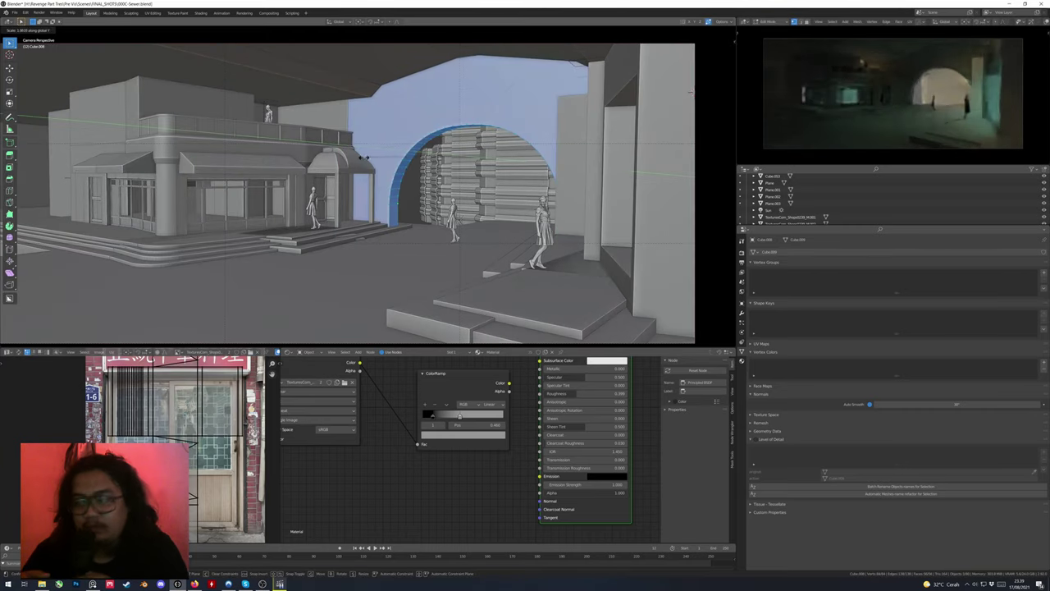
key(Tab)
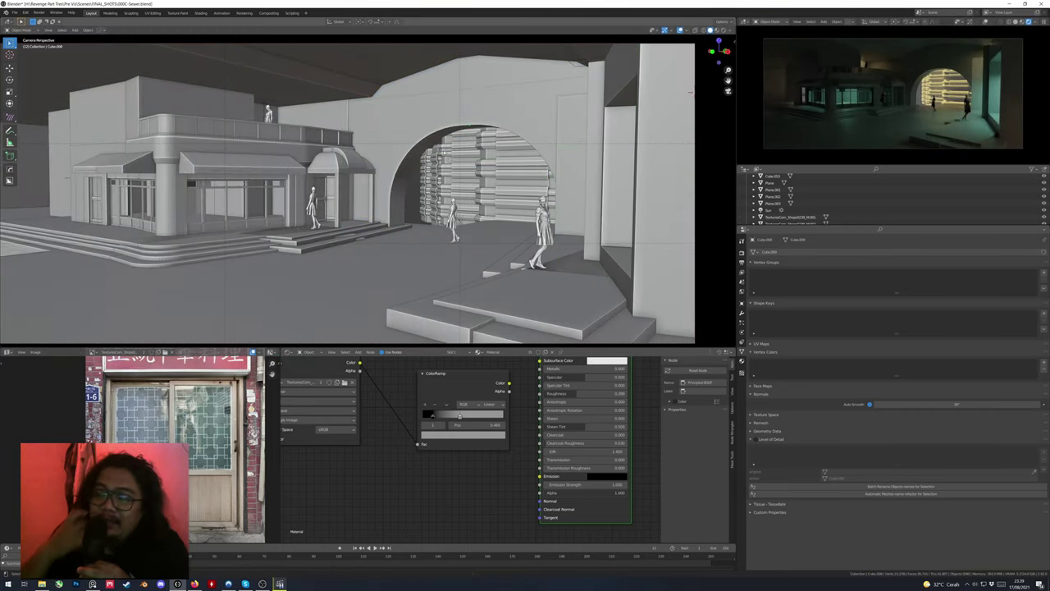
key(Tab)
key(Tab)
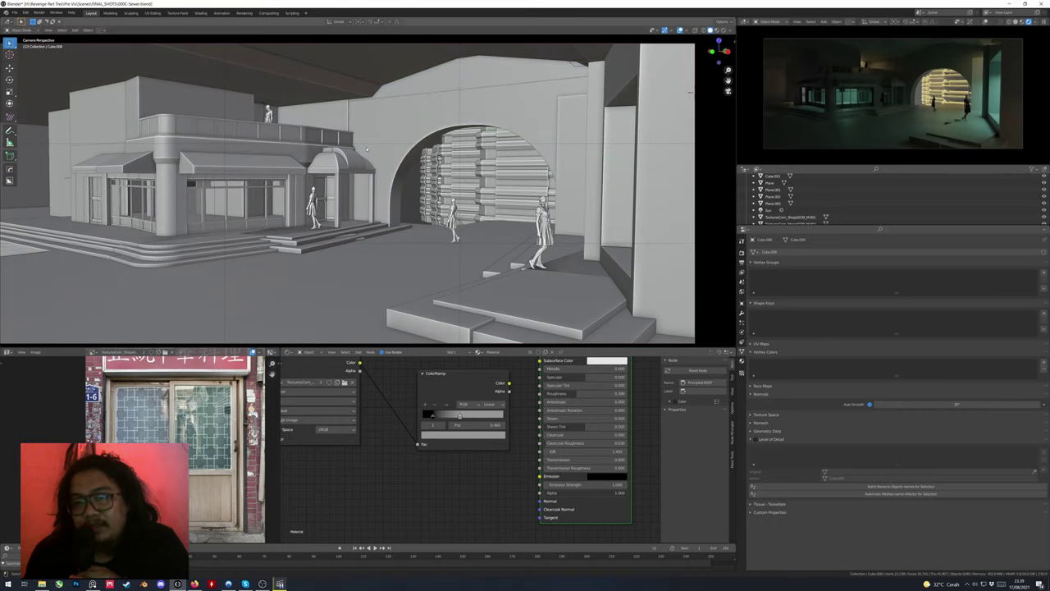
key(Tab)
key(Tab)
key(g)
key(y)
key(Return)
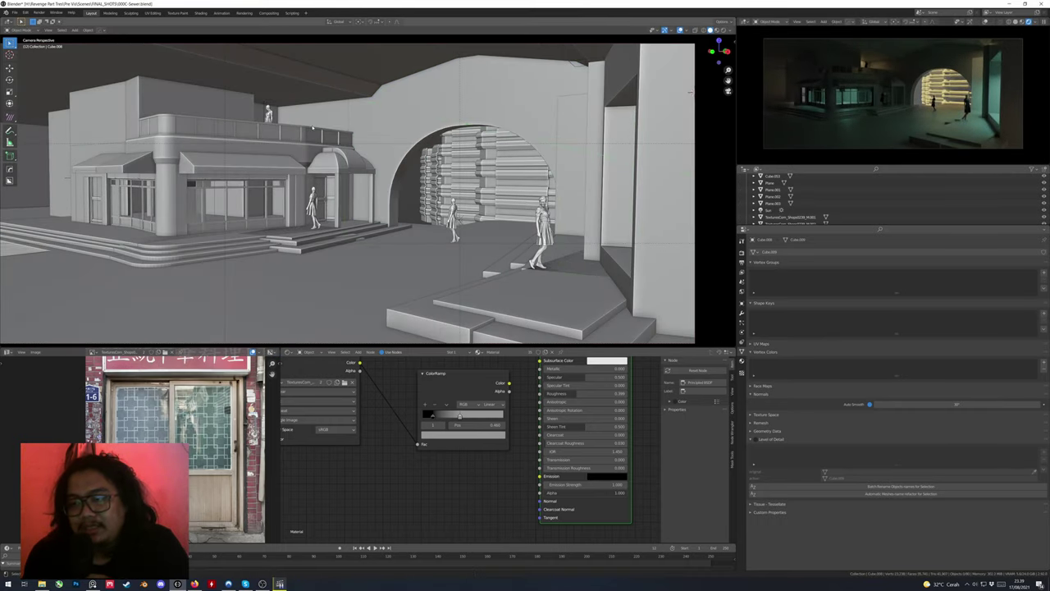
Open the ceiling plane's mesh for editing and divide it with evenly spaced parallel edge loops across the raised section
scroll(358, 195, down, 3)
click(382, 129)
middle_drag(382, 129, 199, 336)
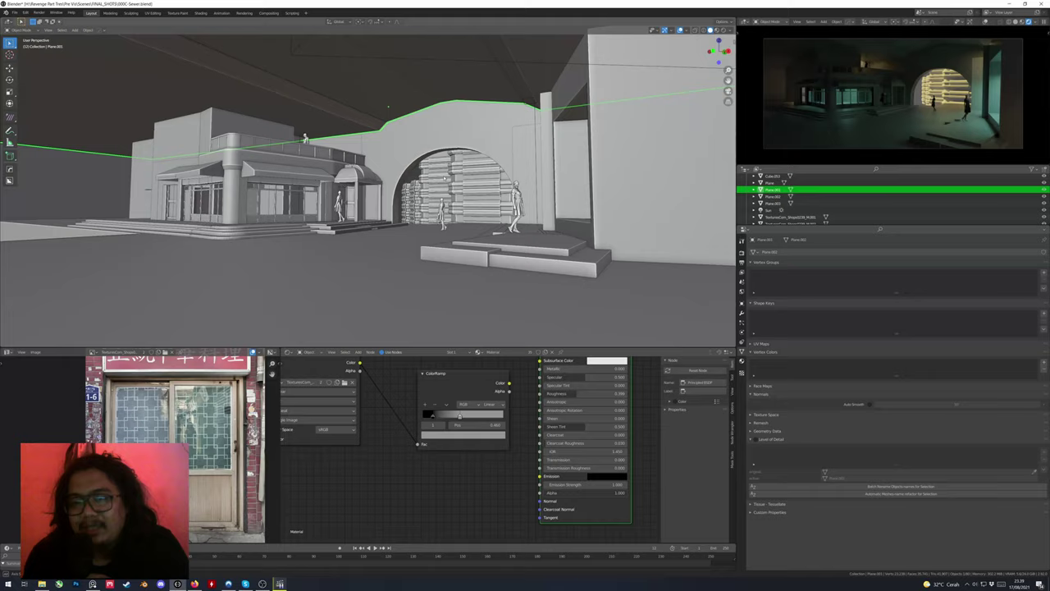
scroll(388, 107, up, 4)
key(Tab)
key(alt+a)
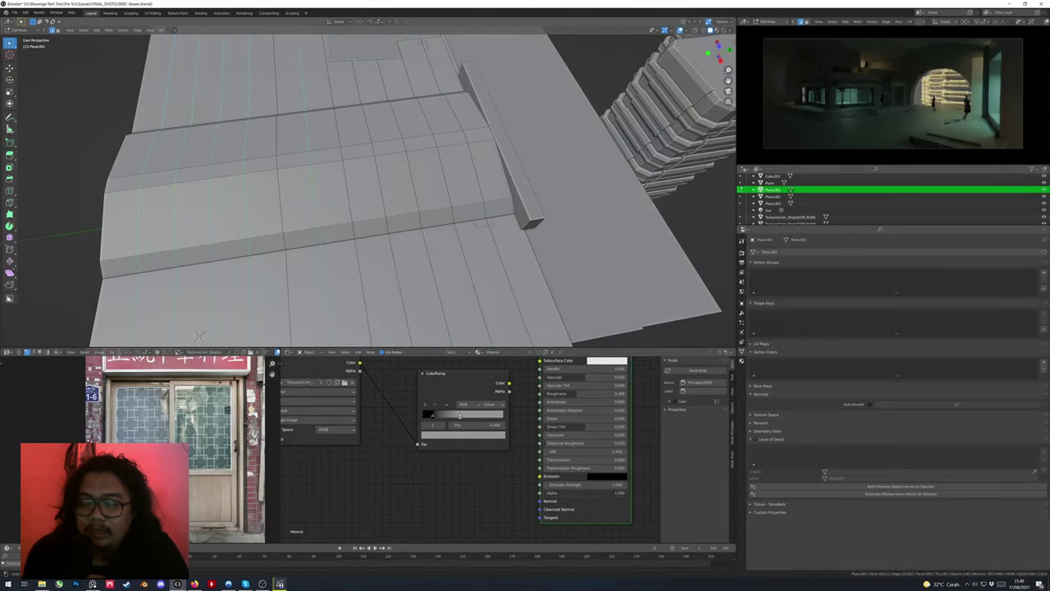
Bevel the ceiling's dividing edges into narrow double strips that form beams between the panels
key(a)
key(ctrl+b)
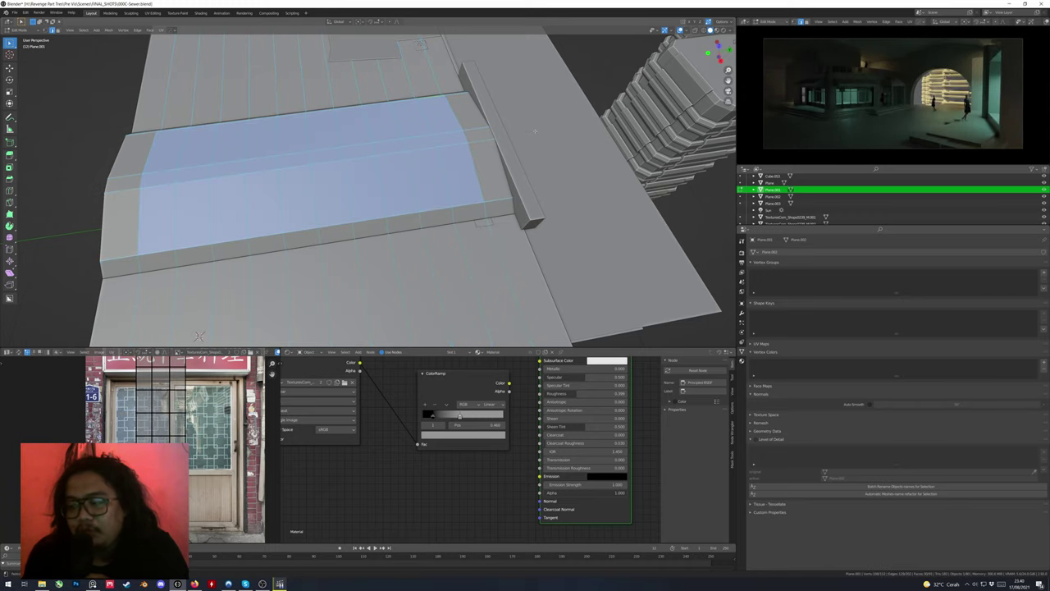
click(551, 129)
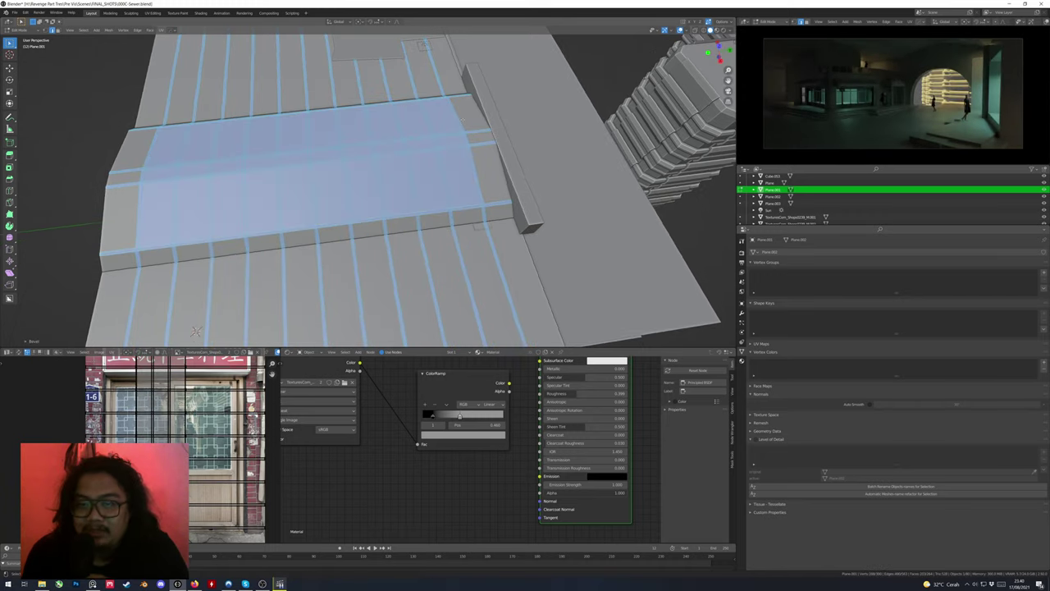
key(alt+a)
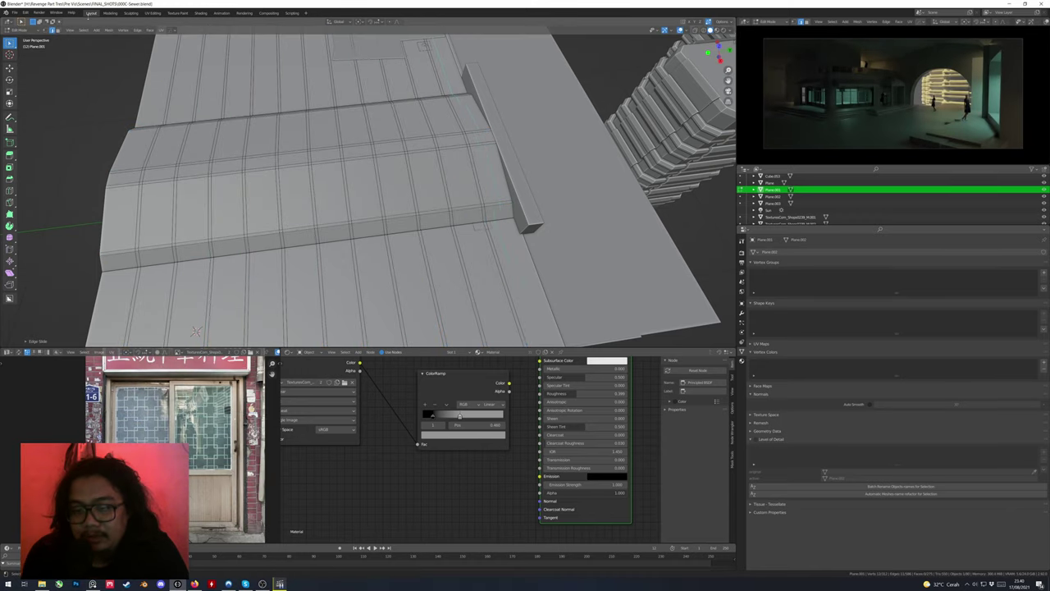
Delete the two rows of panel faces between the beams on the raised ceiling to open skylights, and return to the camera view
middle_drag(195, 331, 459, 131)
click(459, 131)
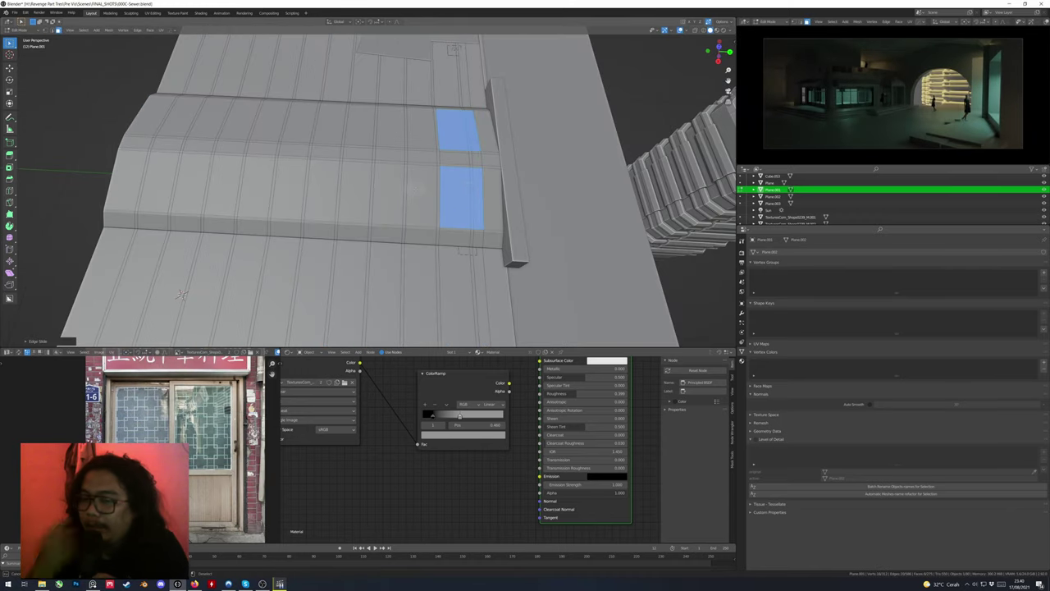
shift+click(359, 128)
shift+click(355, 194)
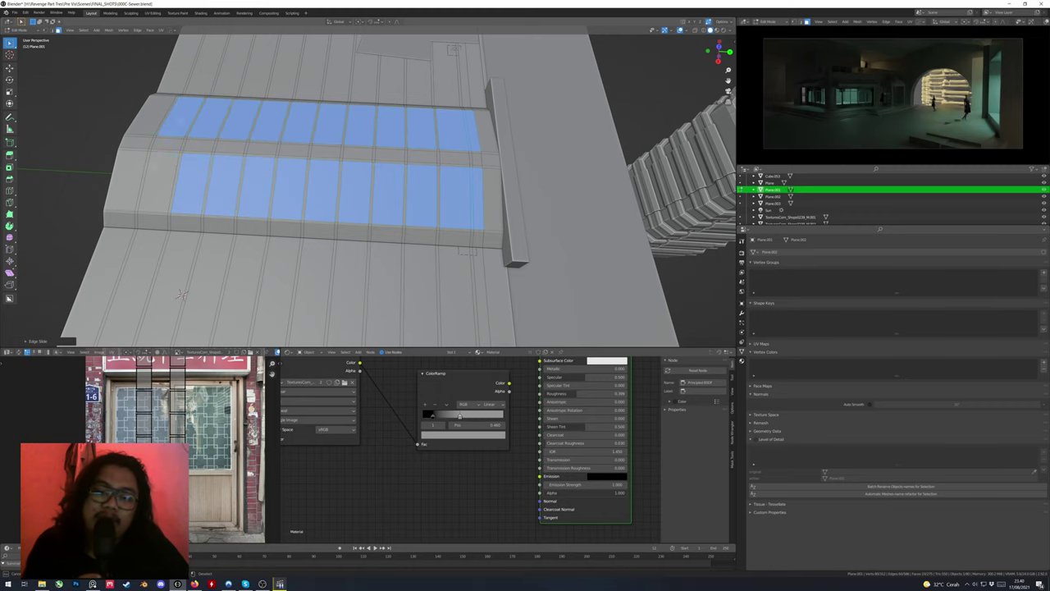
key(Tab)
key(KP_0)
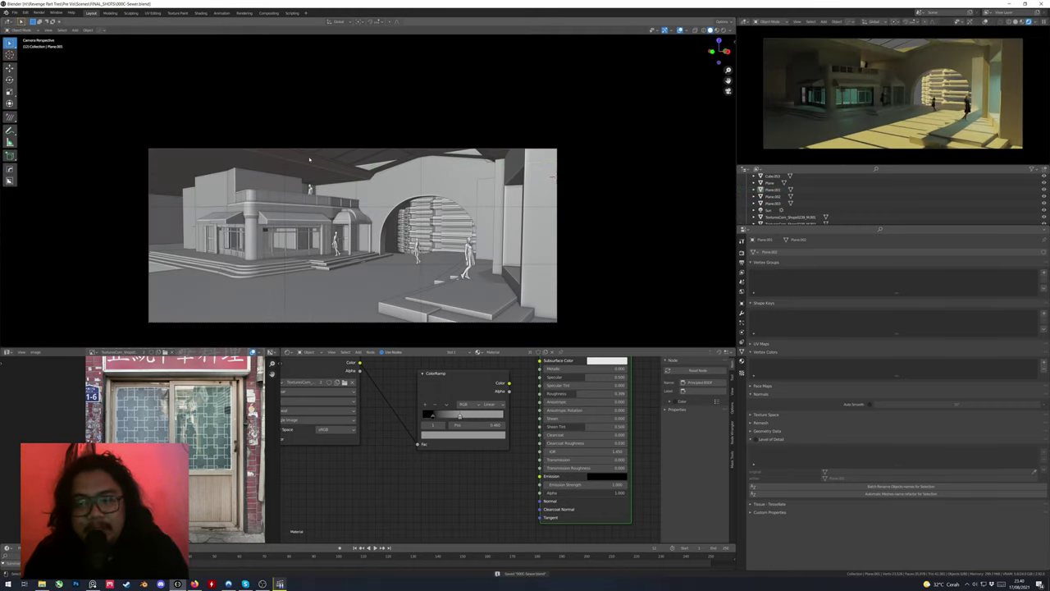
Restore the ceiling panel faces as a separate object and open its material settings
shift+middle_drag(309, 159, 331, 115)
scroll(400, 184, up, 1)
shift+middle_drag(378, 192, 389, 182)
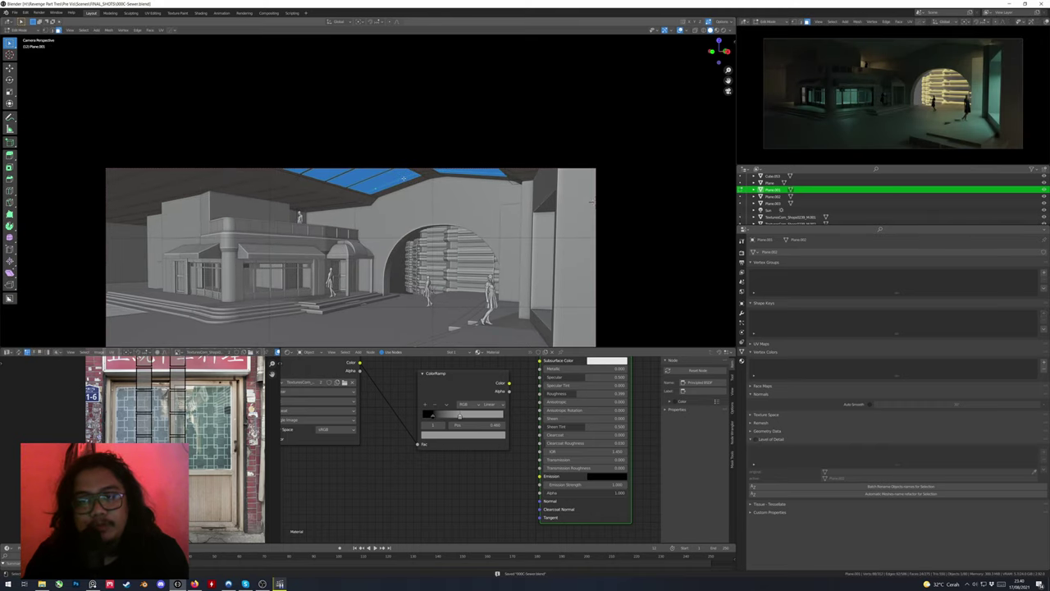
click(390, 182)
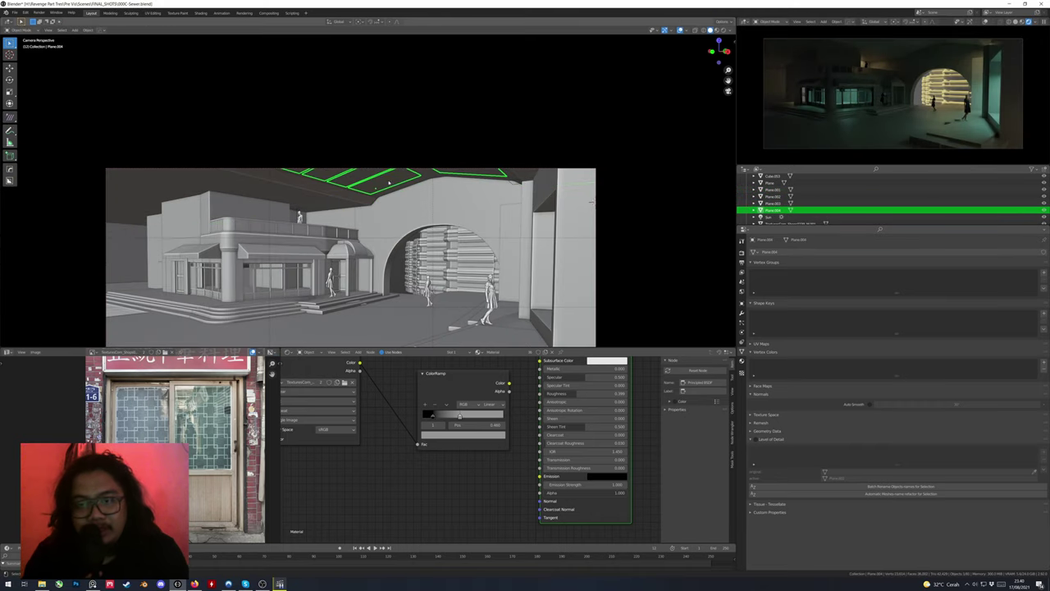
click(741, 361)
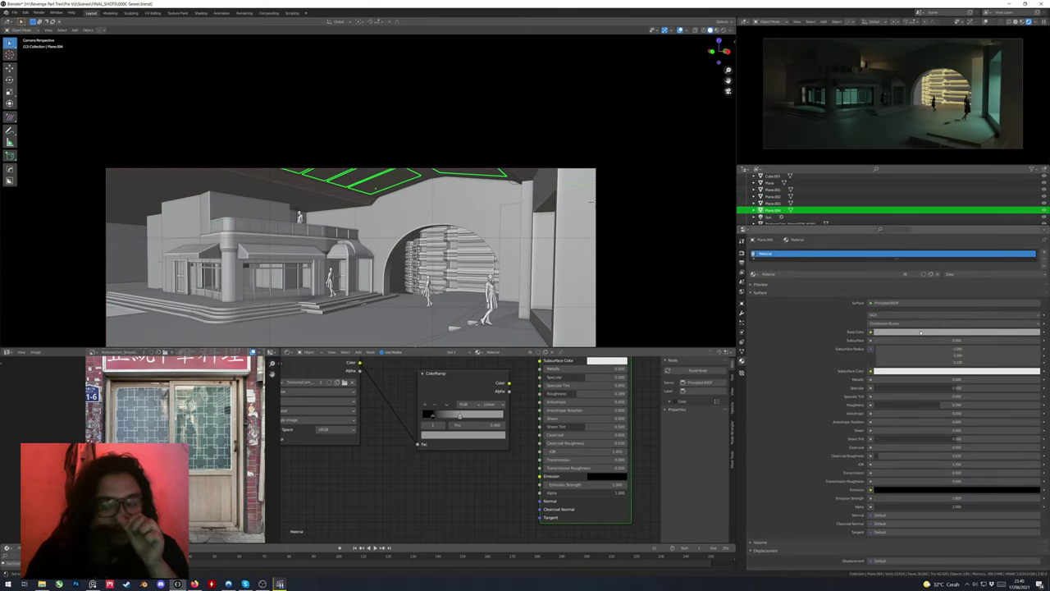
Delete a scattered pattern of panel faces from the separate ceiling skylight object to let sunlight through
key(Tab)
key(KP_Decimal)
key(KP_7)
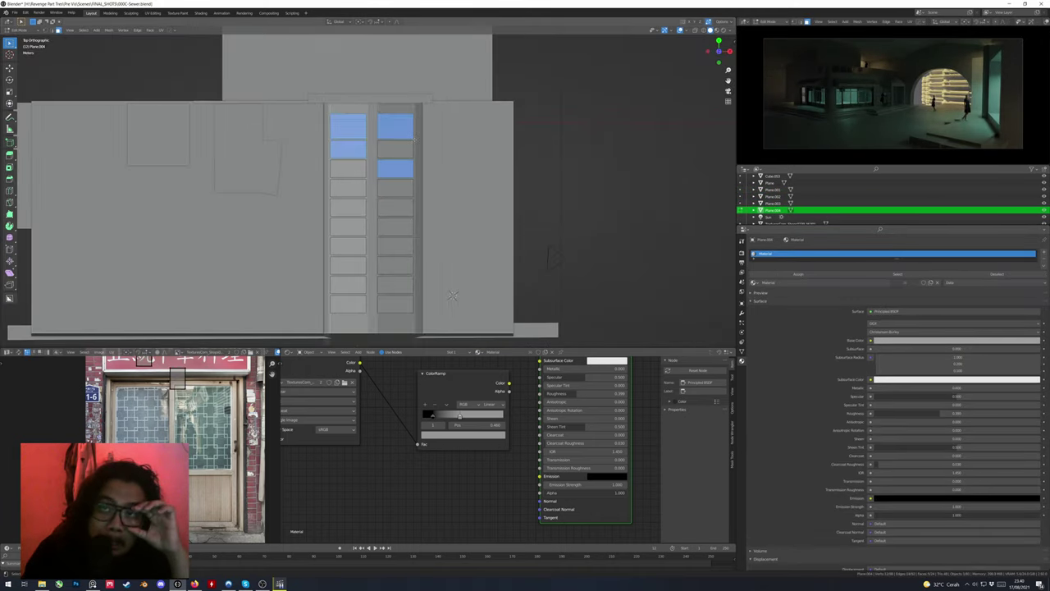
key(KP_0)
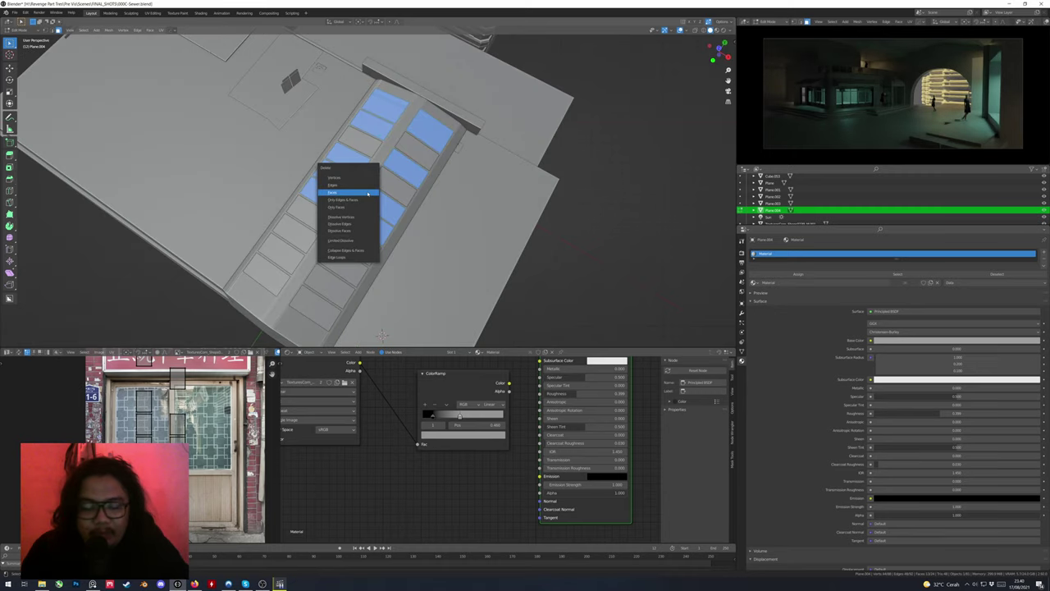
key(Tab)
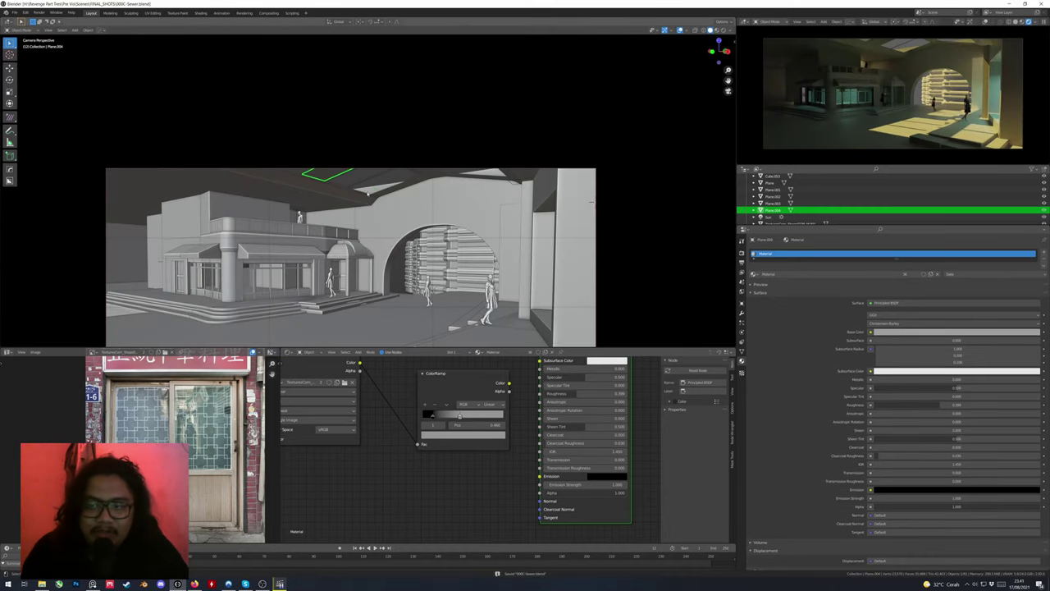
Rotate the sun light in the front view to change its angle through the skylights and adjust it from the camera view
key(KP_1)
click(457, 173)
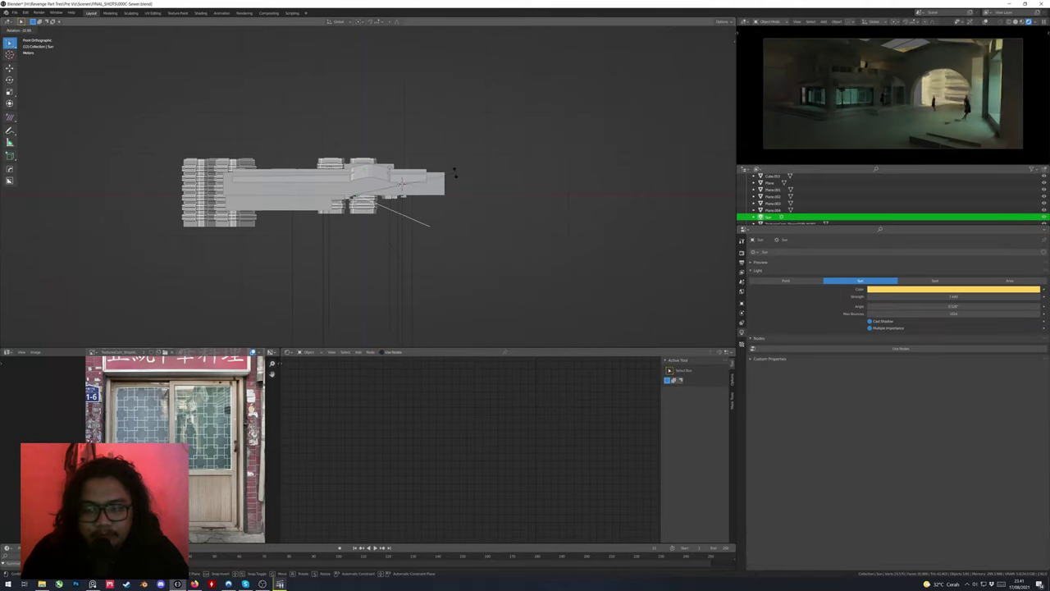
key(r)
click(488, 179)
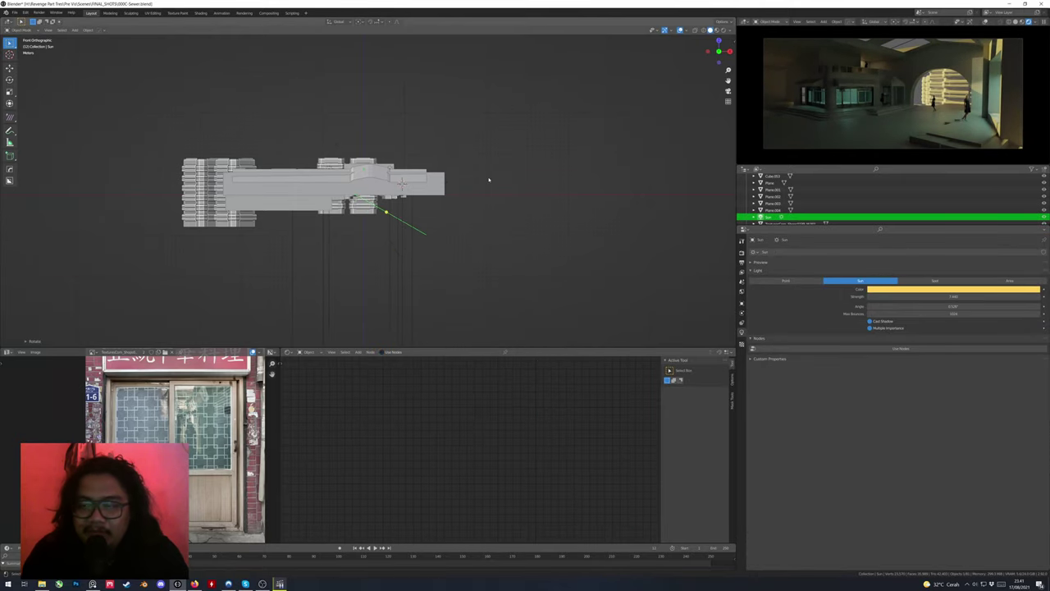
key(KP_0)
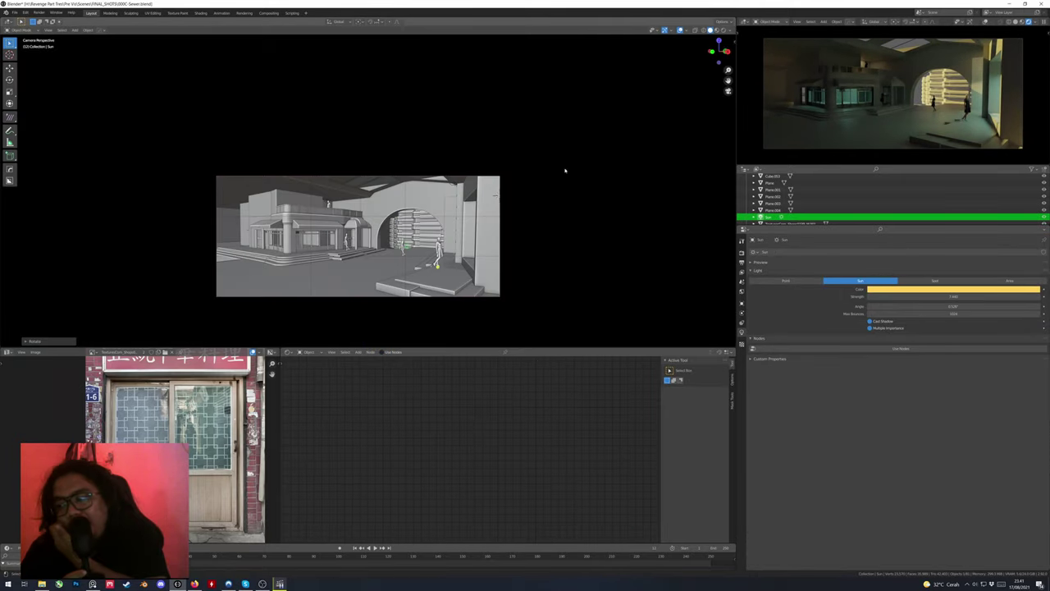
key(r)
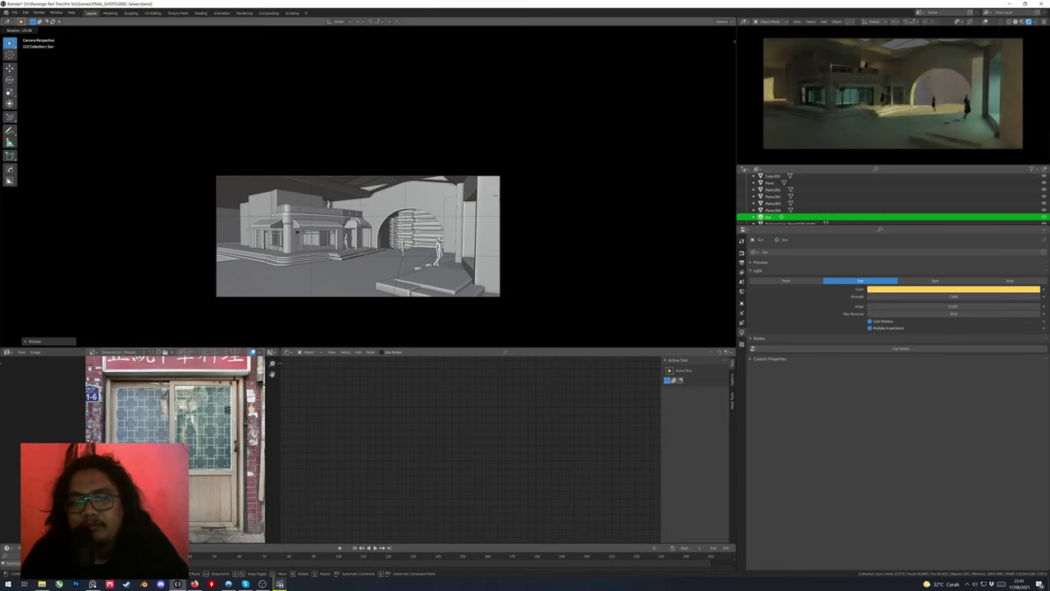
click(396, 323)
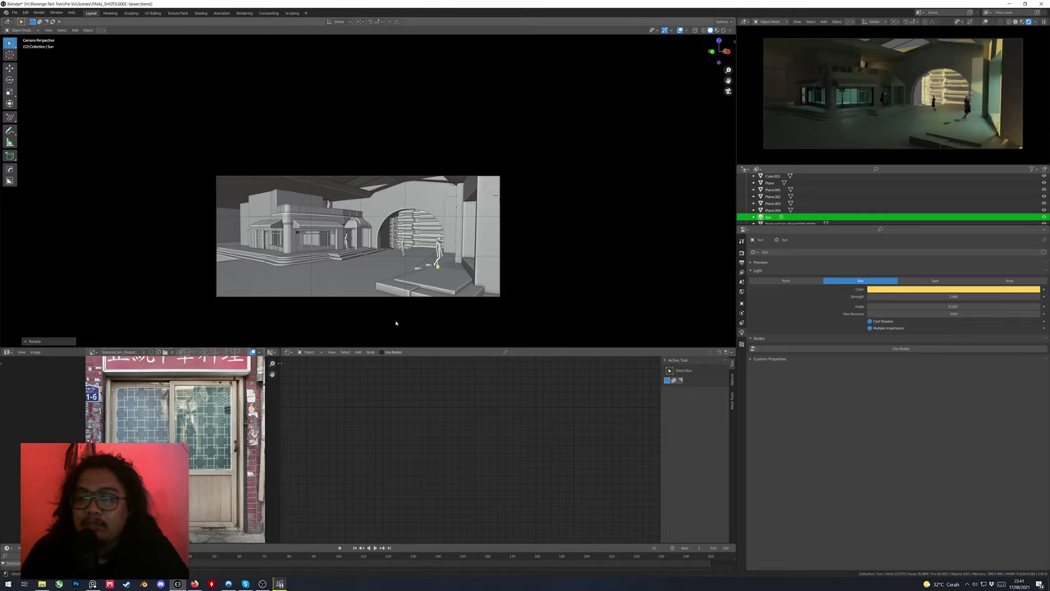
Set the camera's focal length to 24 mm, play the animation to check the framing and save the file
click(679, 265)
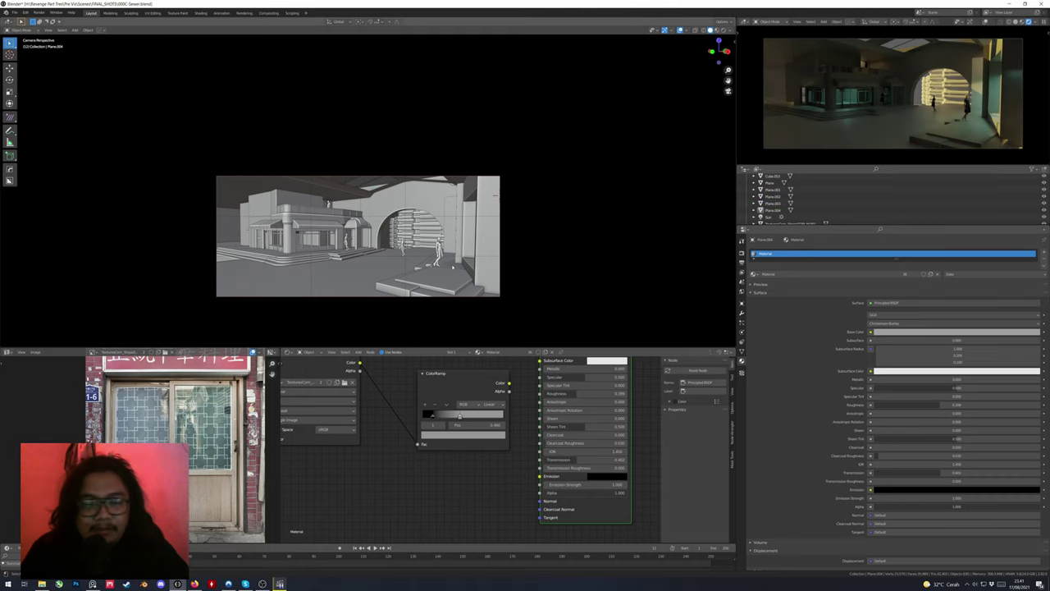
click(386, 176)
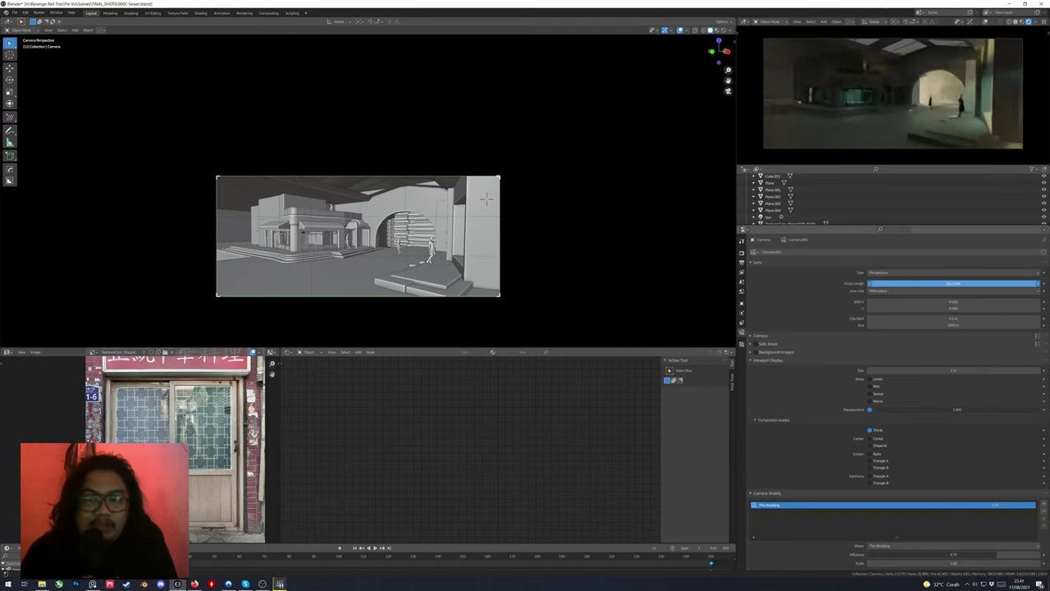
drag(952, 283, 927, 283)
key(space)
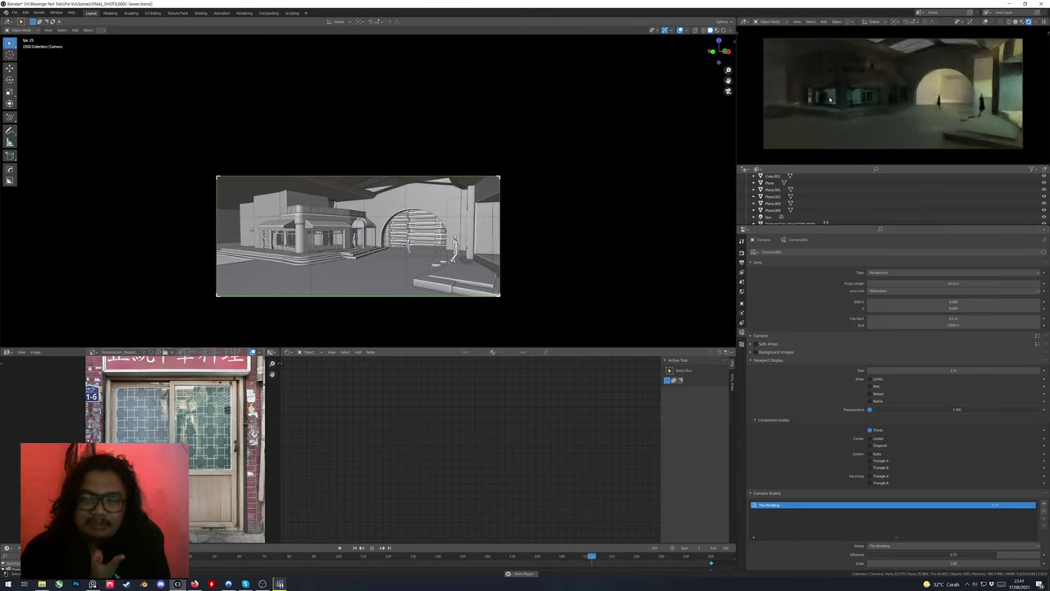
key(space)
key(ctrl+s)
Try to place linked copies of the corner shop's windows at the building across the plaza
middle_drag(369, 197, 345, 184)
click(222, 175)
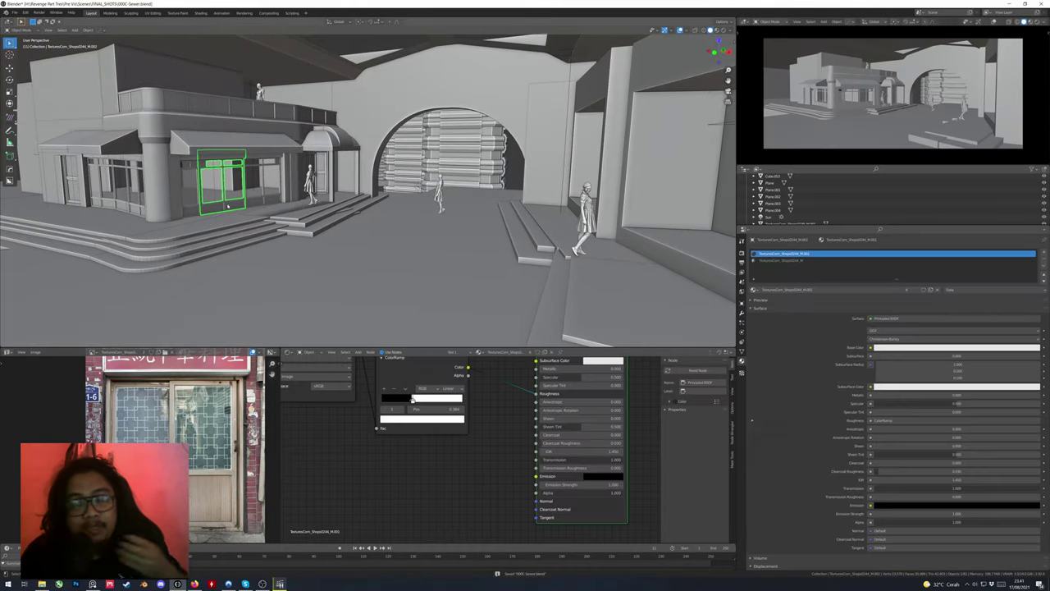
middle_drag(223, 175, 271, 205)
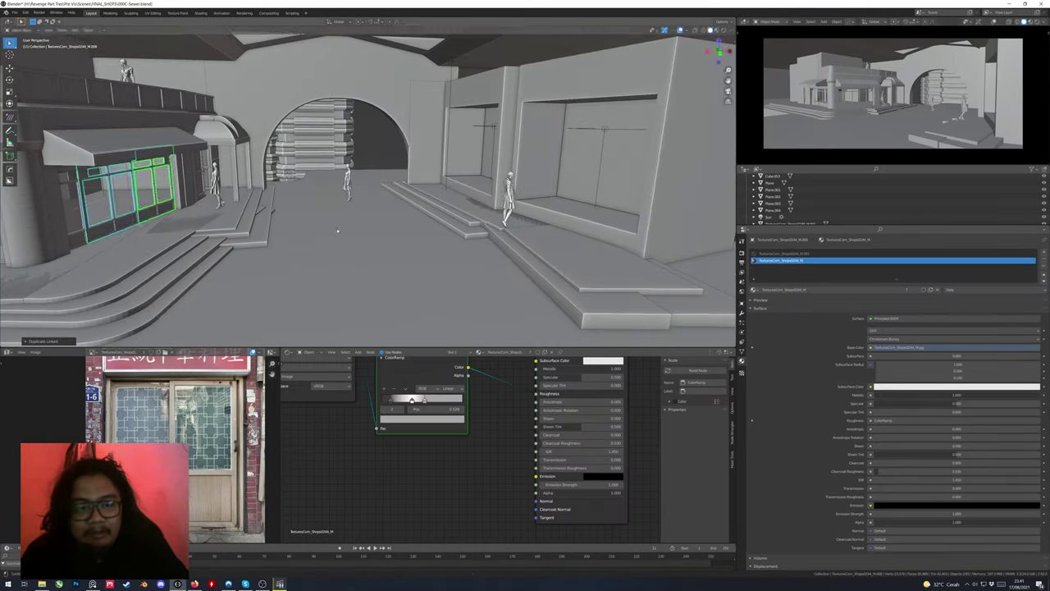
click(539, 189)
key(g)
click(456, 232)
middle_drag(456, 232, 591, 148)
key(alt+r)
key(r)
key(x)
key(Escape)
key(Delete)
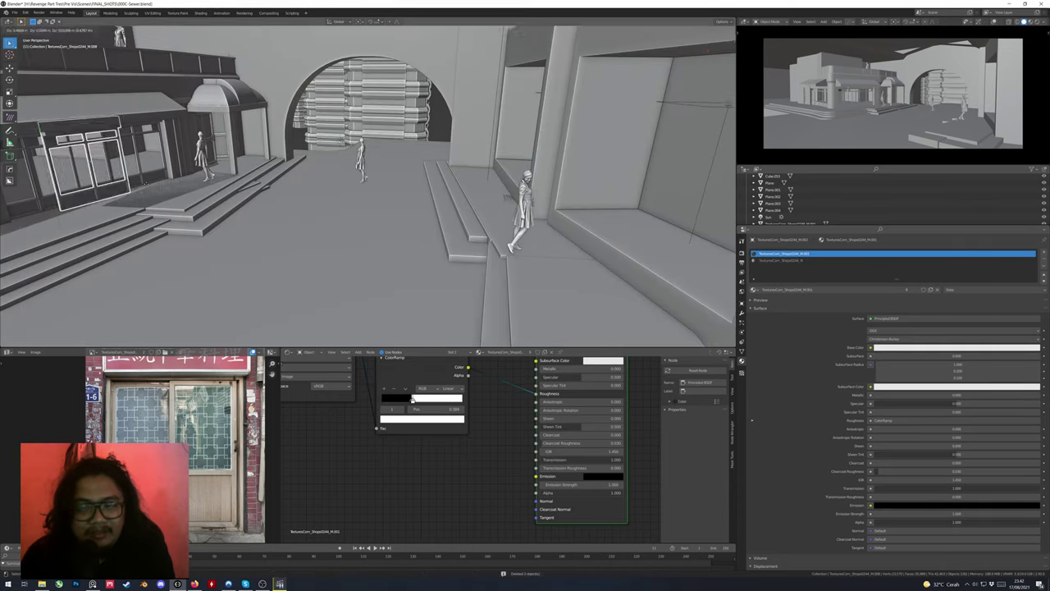
Duplicate a single shopfront window from the corner shop, rotate it 90° about Z and move it beside the building across the plaza
click(308, 165)
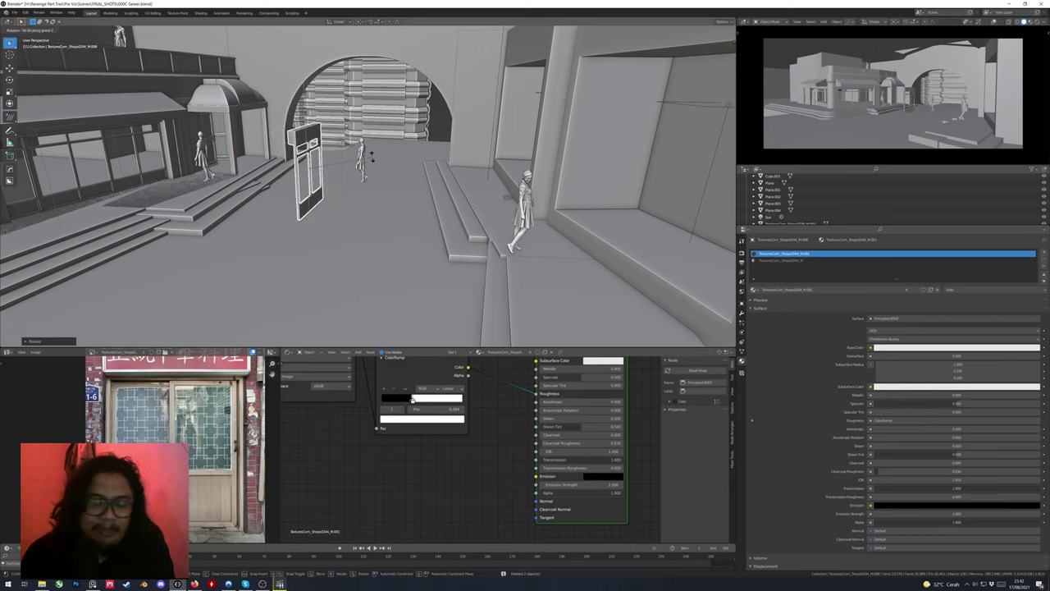
click(372, 158)
middle_drag(371, 157, 492, 205)
key(g)
click(507, 264)
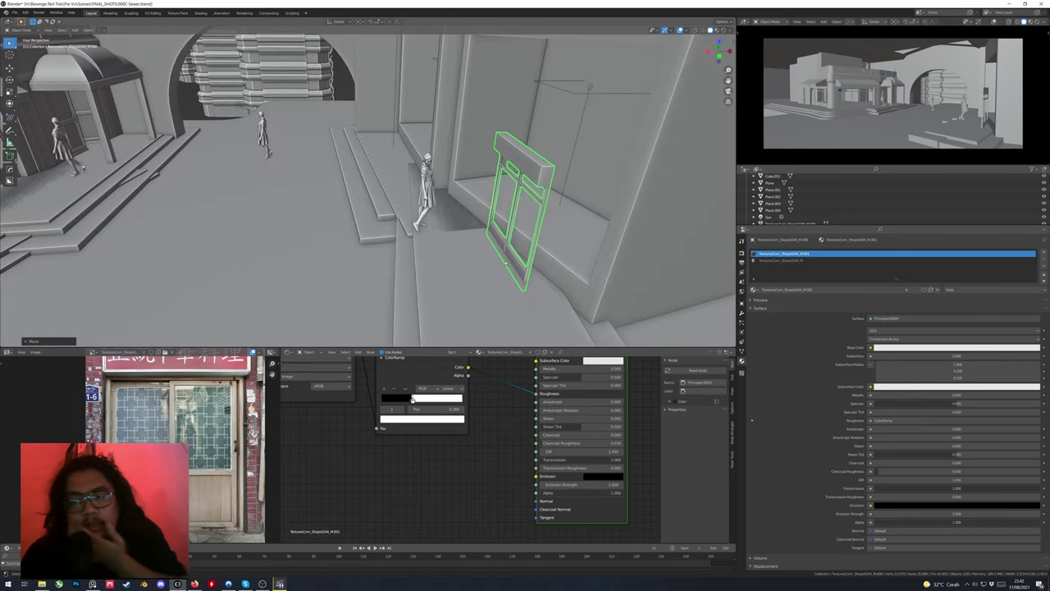
Align the copied shopfront window with the opposite building's opening and add a linked duplicate beside it to fill the width
key(g)
middle_drag(507, 263, 525, 197)
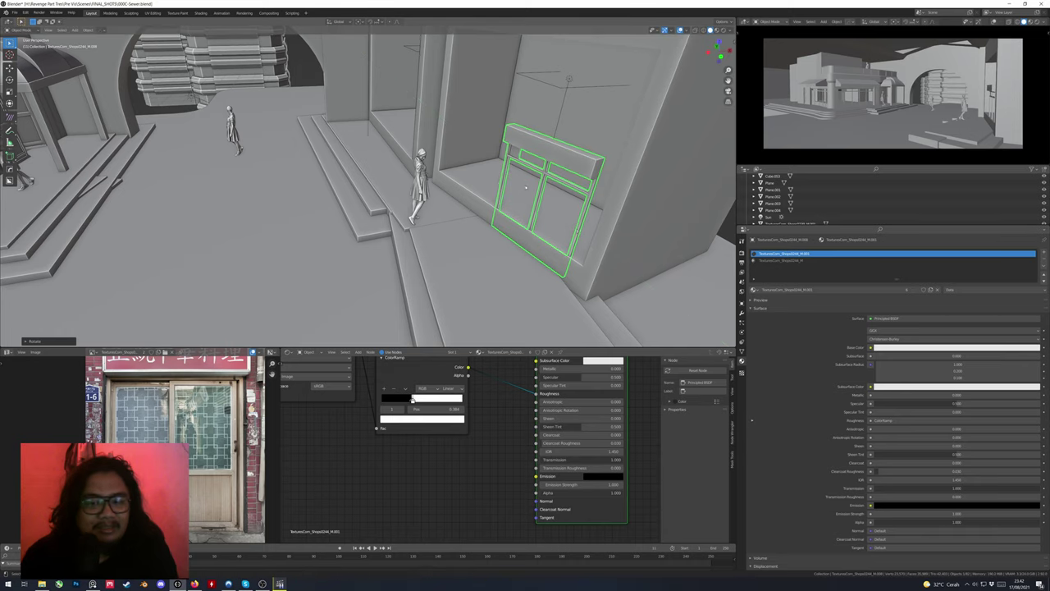
middle_drag(605, 198, 592, 215)
key(alt+d)
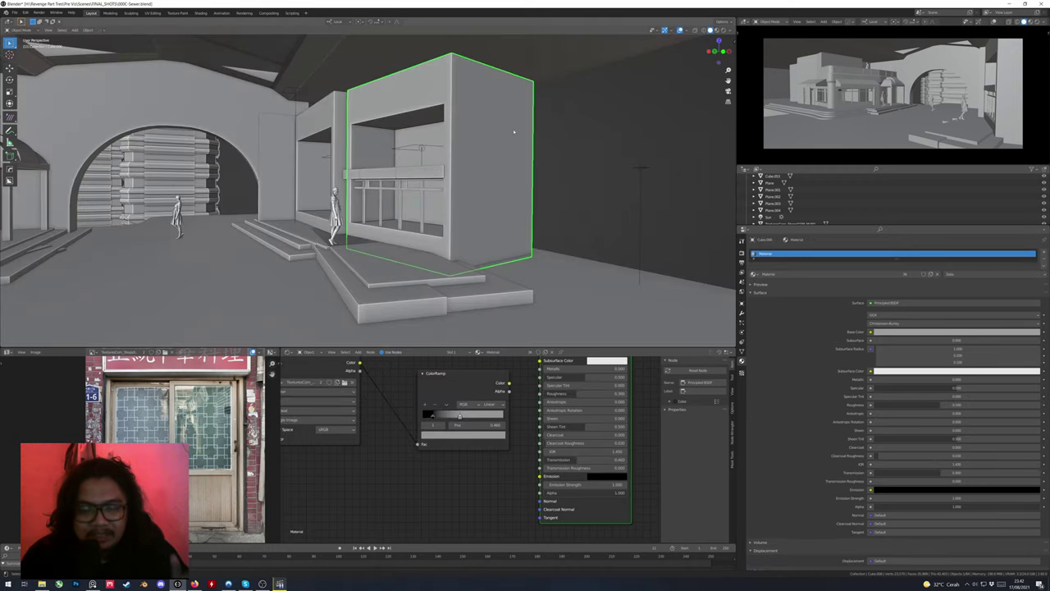
Scale the buildings around the new shop windows down in height so that they enclose the windows
key(s)
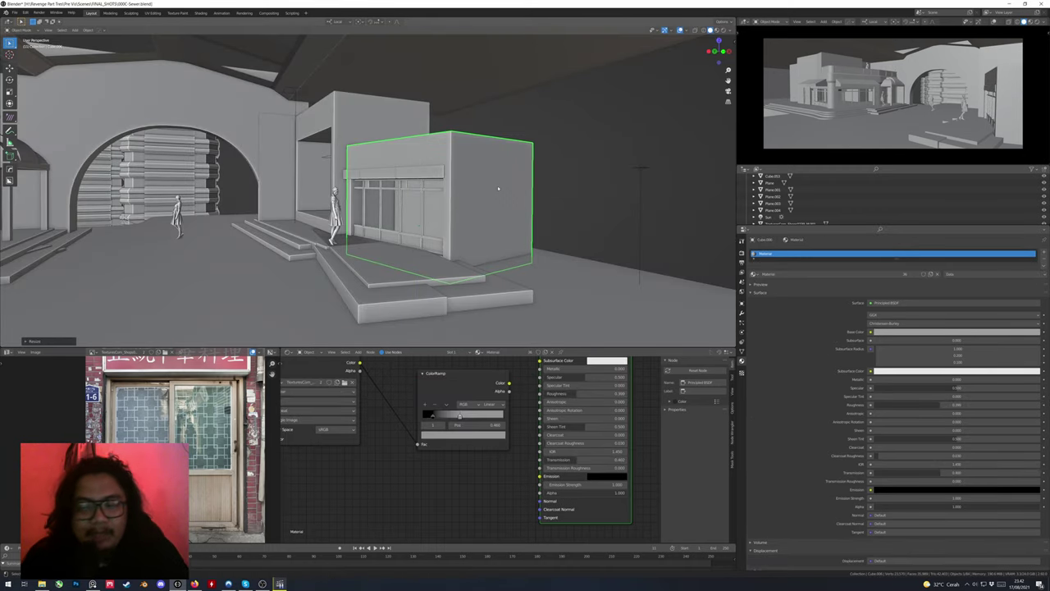
middle_drag(498, 189, 476, 183)
key(s)
key(z)
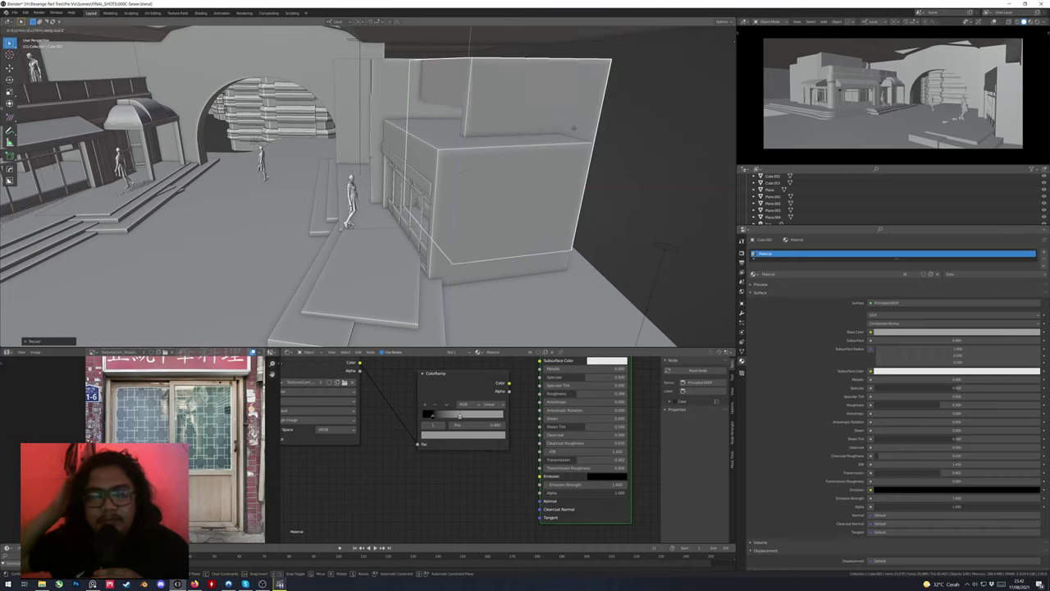
Try to form a tall upper storey by scaling a block set back above the nearer shop building
key(s)
key(y)
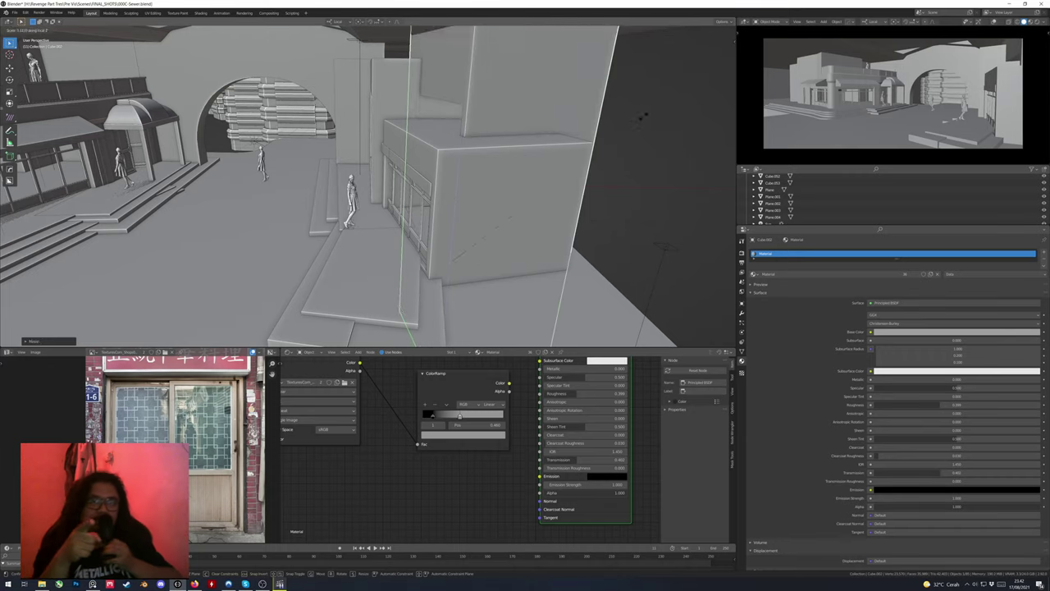
click(668, 120)
middle_drag(669, 120, 488, 130)
Try to extend the upper storey with a linked duplicate of the tall block, rotated and moved above the neighbouring shop
key(alt+d)
key(r)
key(z)
key(z)
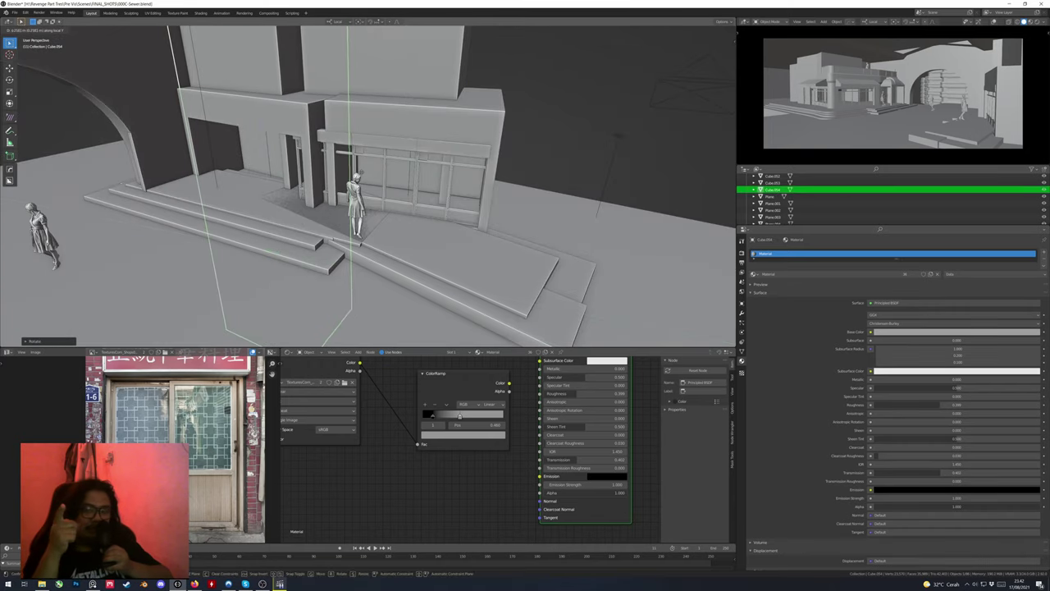
Place linked duplicates of the shop windows across the neighbouring shop's front and rotate them about Z to match the facade
click(414, 176)
key(alt+d)
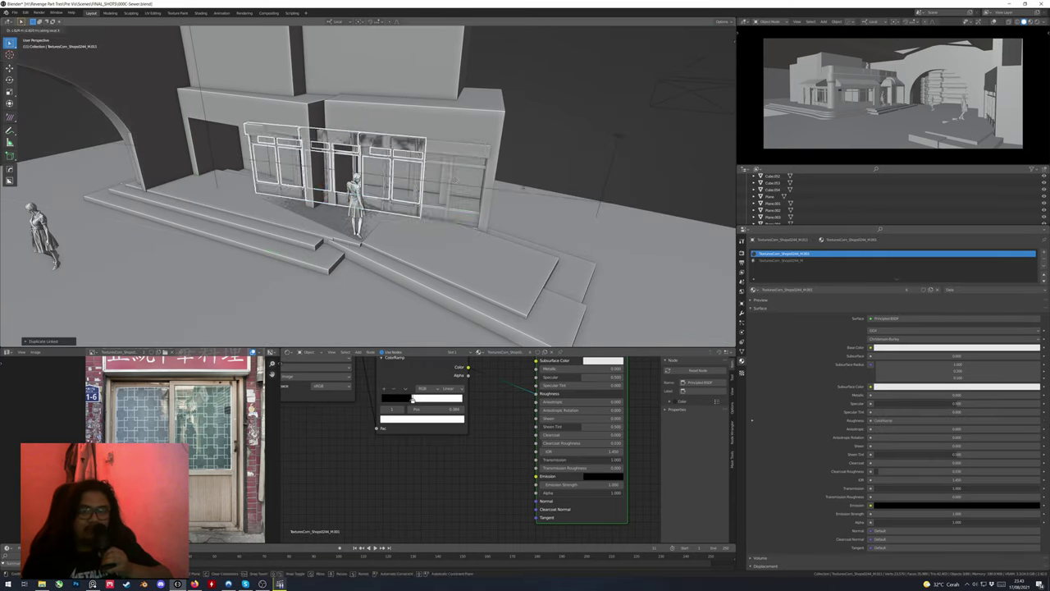
click(445, 188)
key(r)
key(z)
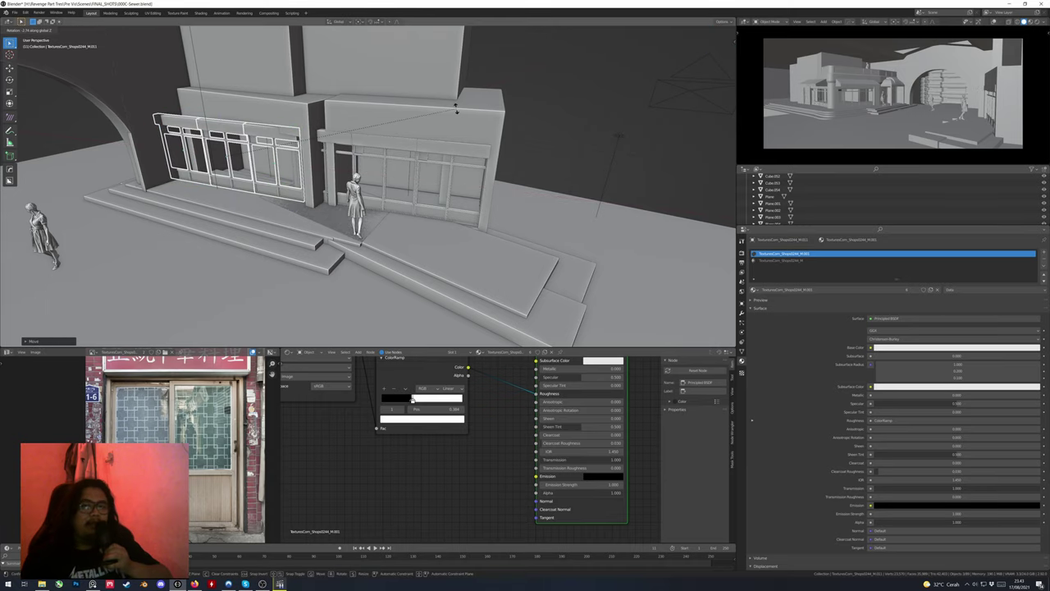
key(x)
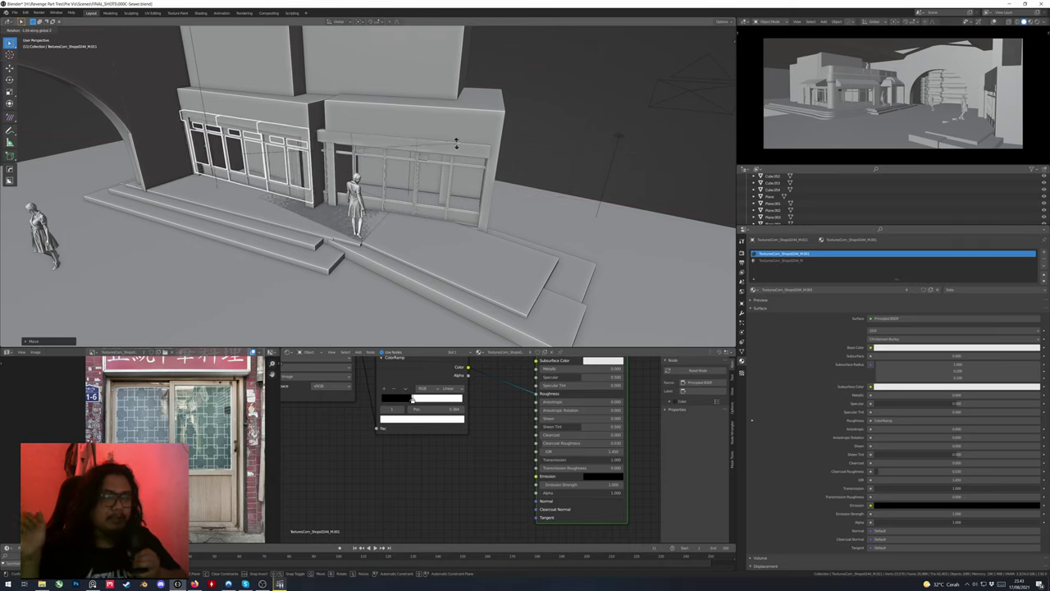
key(Return)
Preview the camera view in rendered shading and adjust the sun light's direction, including its rotation about the Z axis
key(KP_0)
key(z)
key(8)
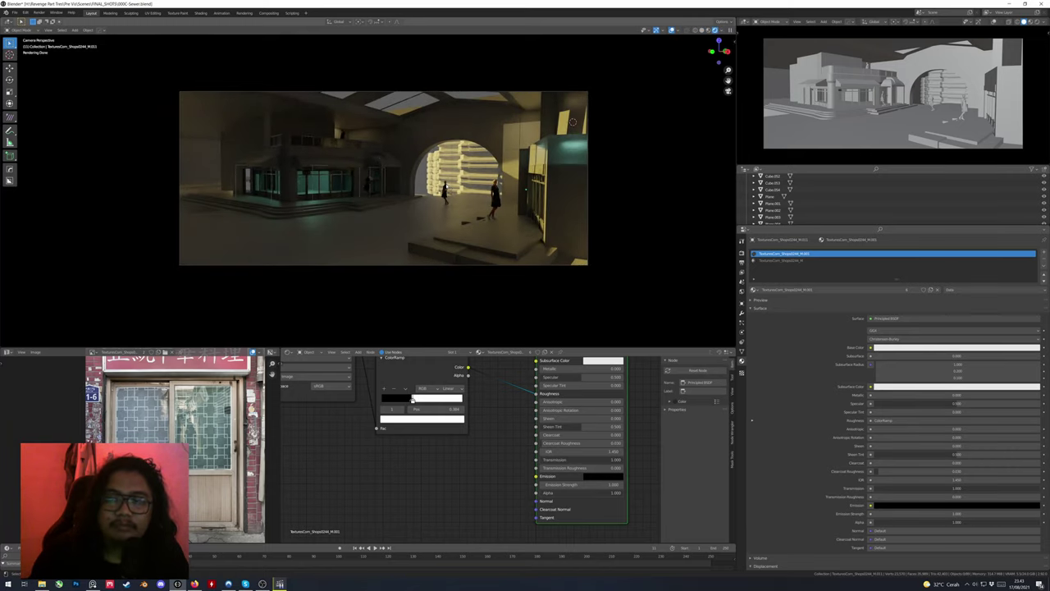
middle_drag(571, 122, 431, 211)
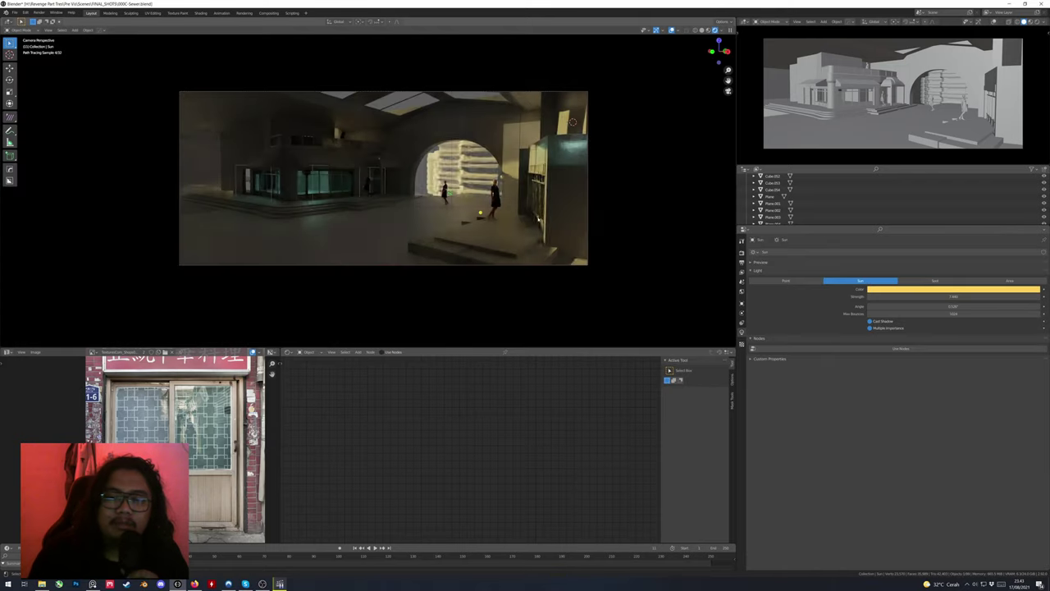
key(r)
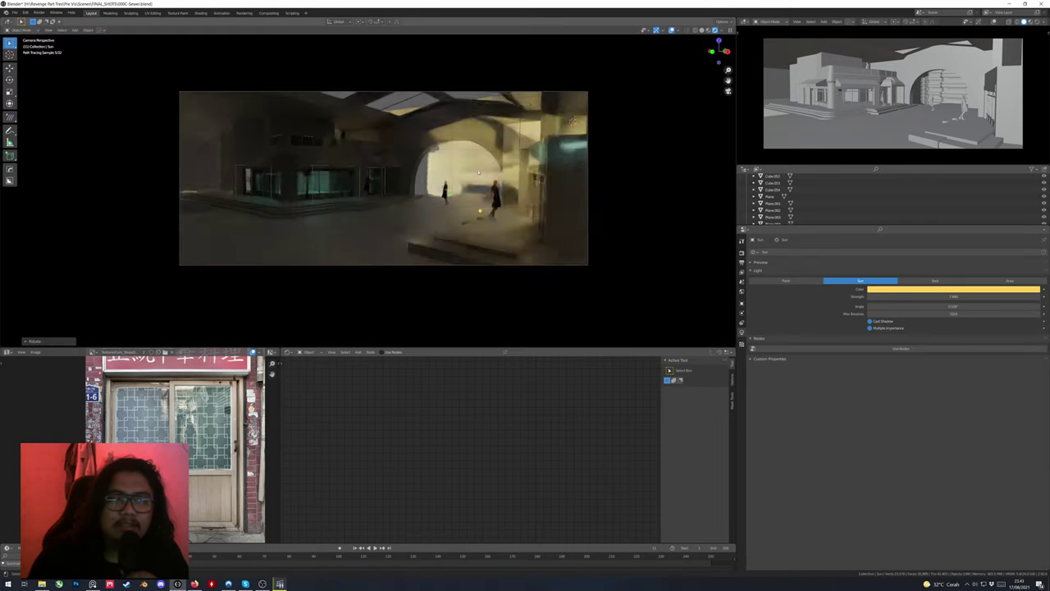
click(545, 168)
key(r)
key(z)
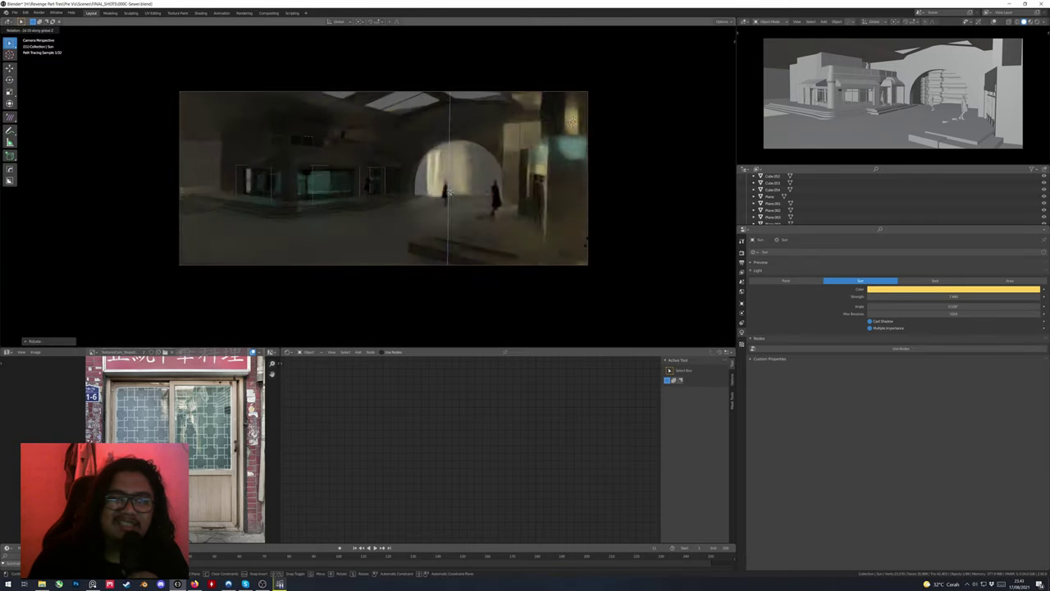
click(599, 225)
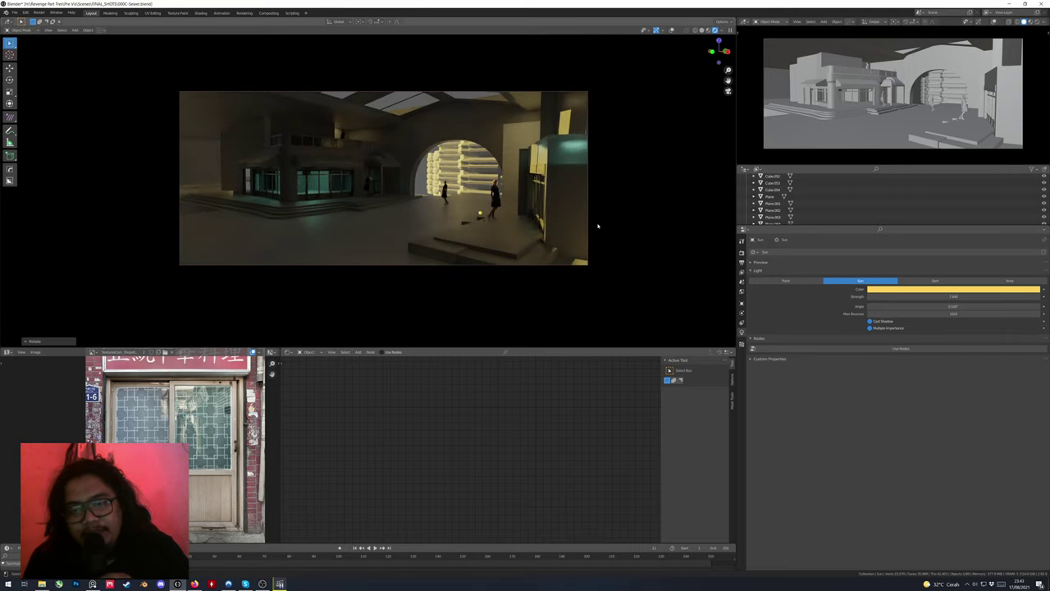
scroll(488, 183, down, 5)
scroll(487, 183, up, 7)
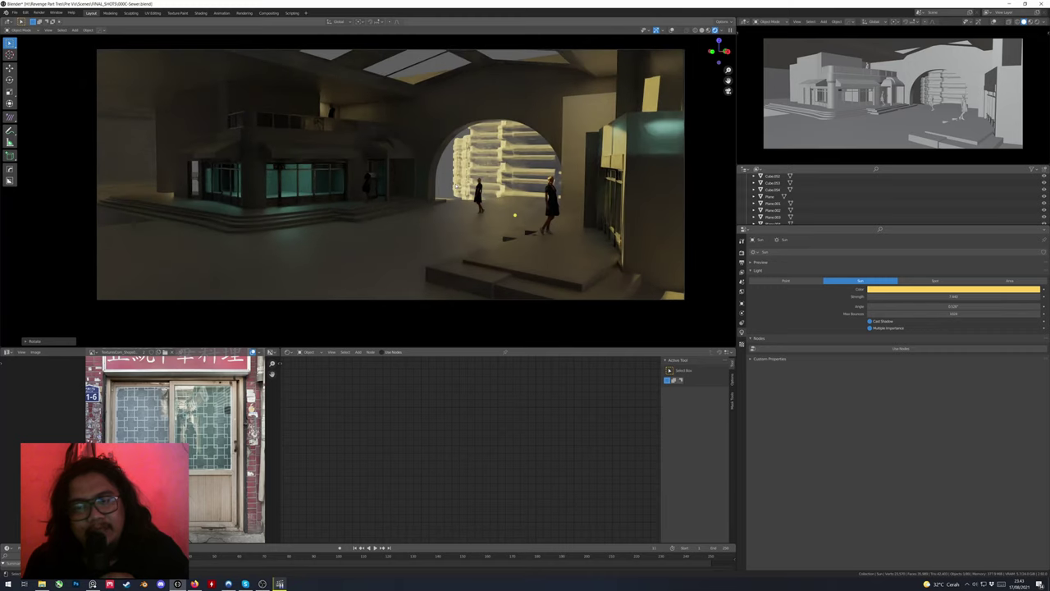
Delete the tall blocks above the shops in solid shading and divide the nearer shop building's mesh with edge loops
click(566, 168)
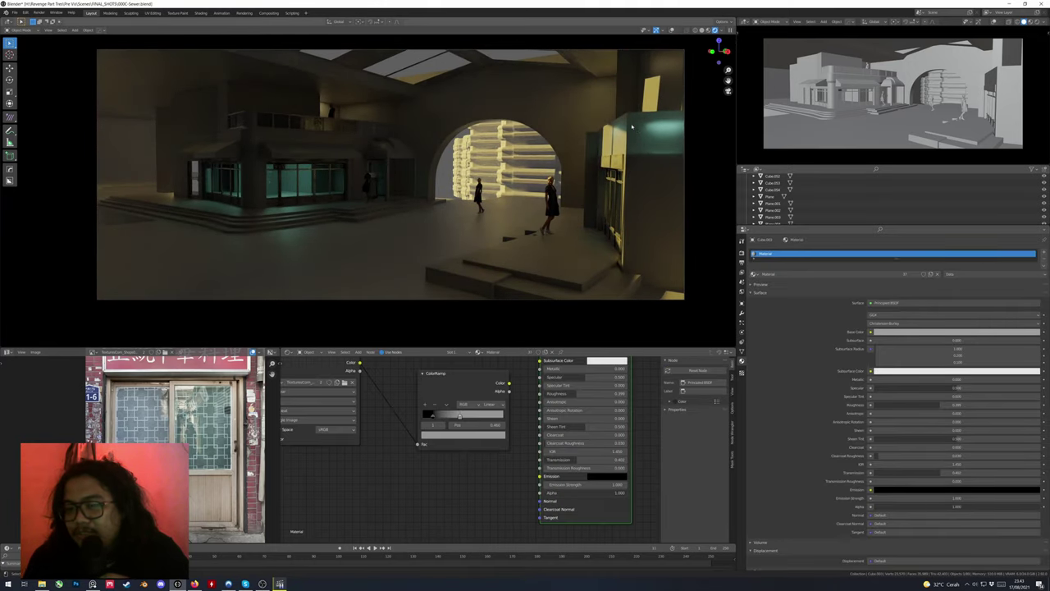
key(z)
middle_drag(492, 205, 353, 177)
key(Tab)
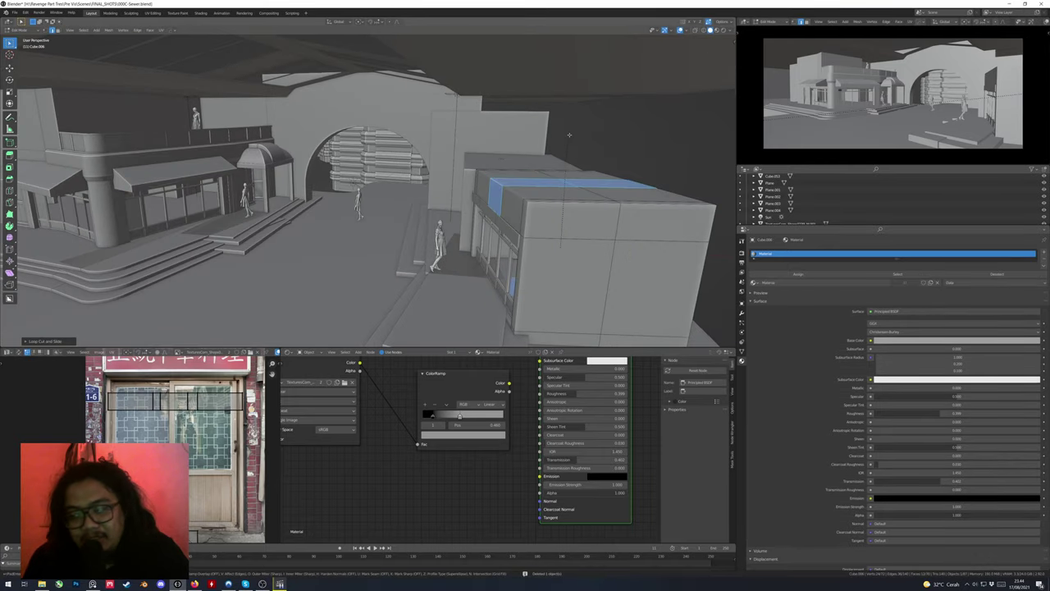
key(ctrl+r)
click(516, 186)
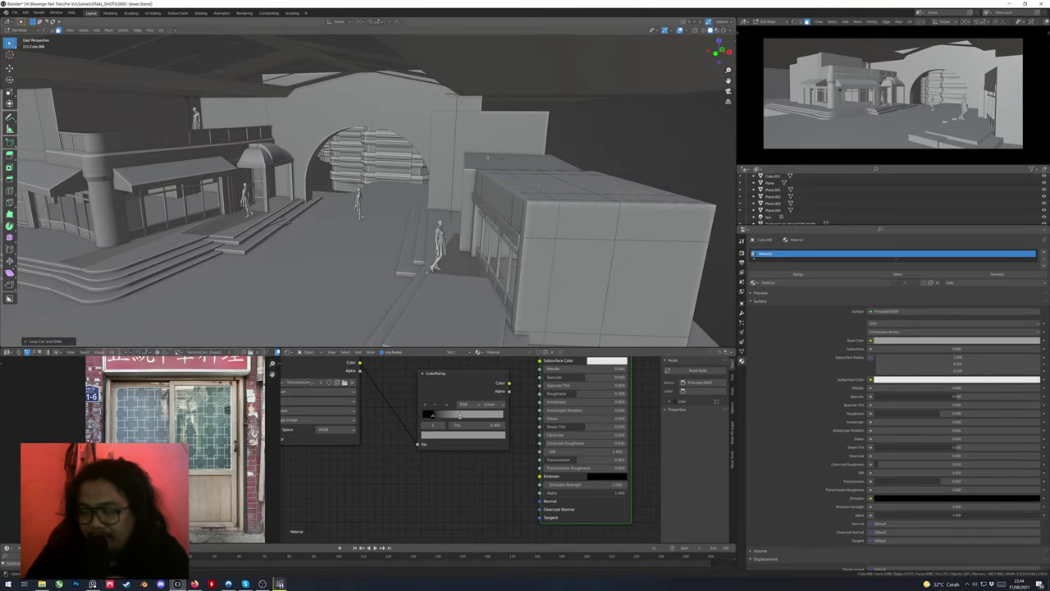
Raise the nearer shop building's coplanar top faces and scale them inward into a tapered roof block, and check it through the rendered camera
click(550, 189)
key(shift+g)
click(526, 224)
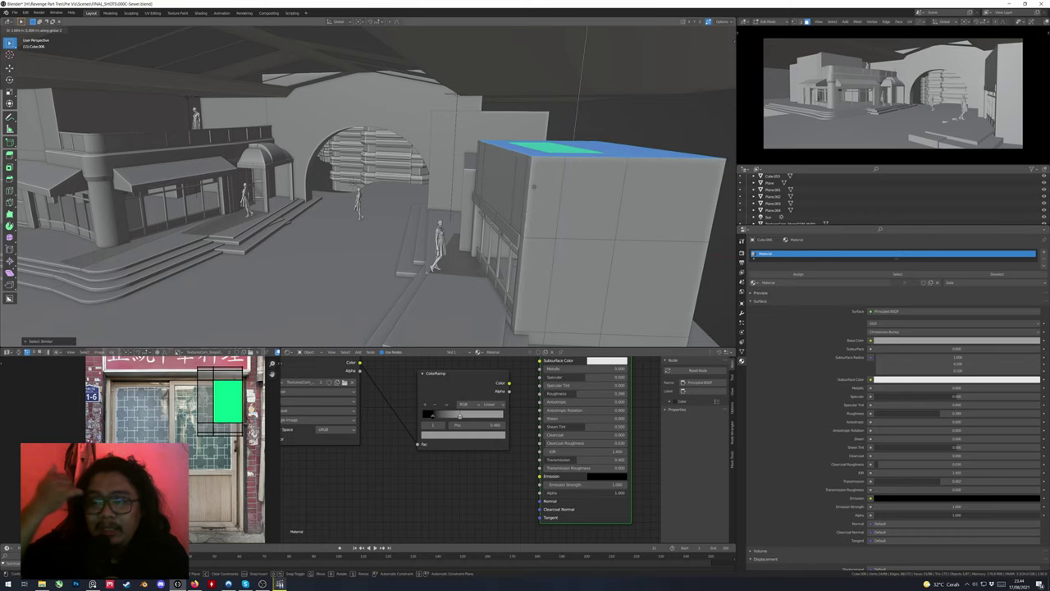
key(s)
key(Return)
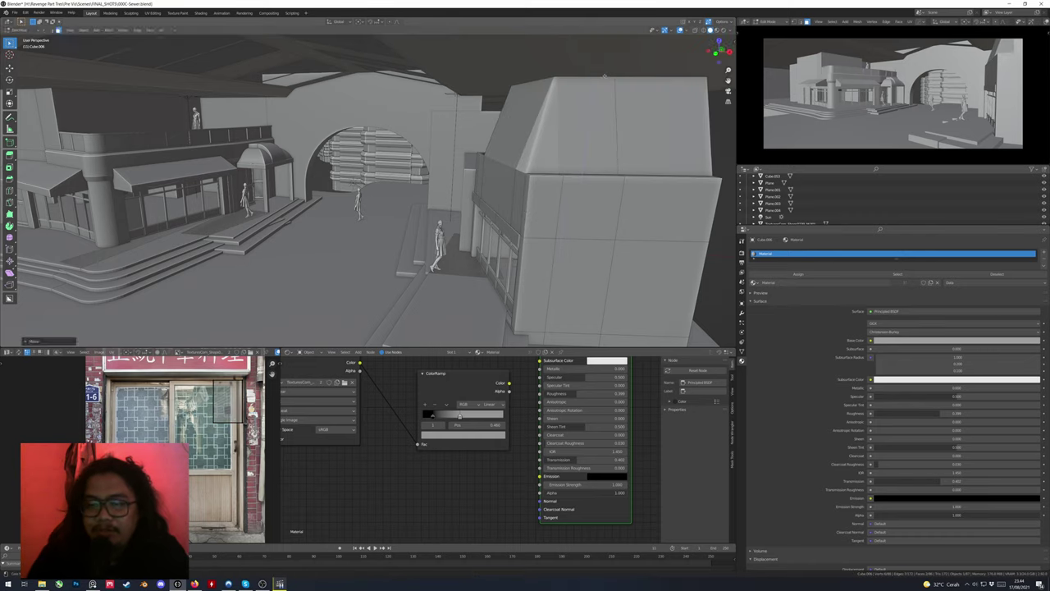
key(Tab)
mouse_move(492, 189)
middle_down()
mouse_move(418, 153)
mouse_move(564, 173)
middle_up()
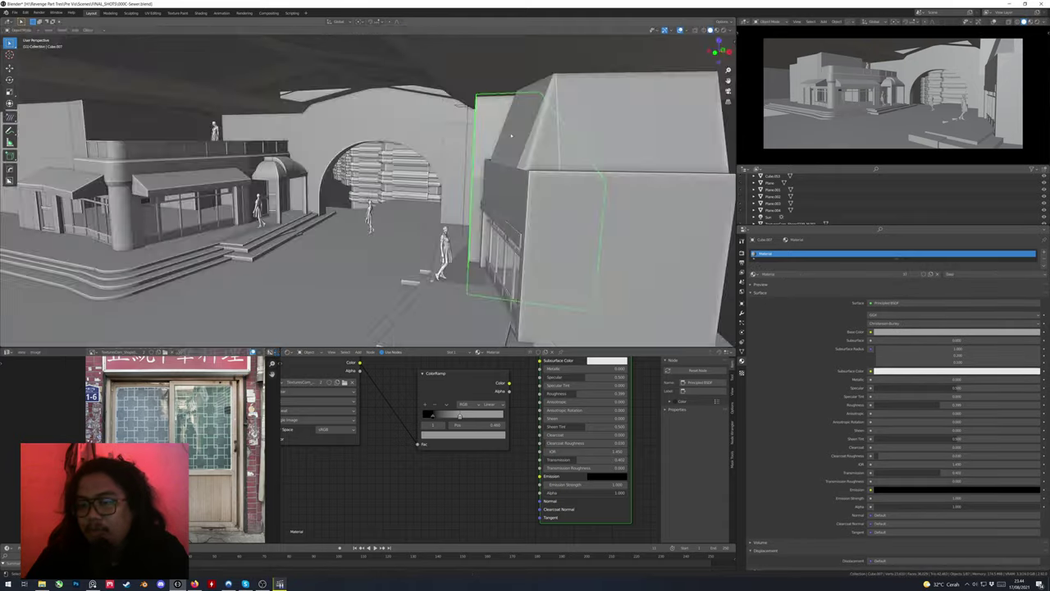
key(KP_0)
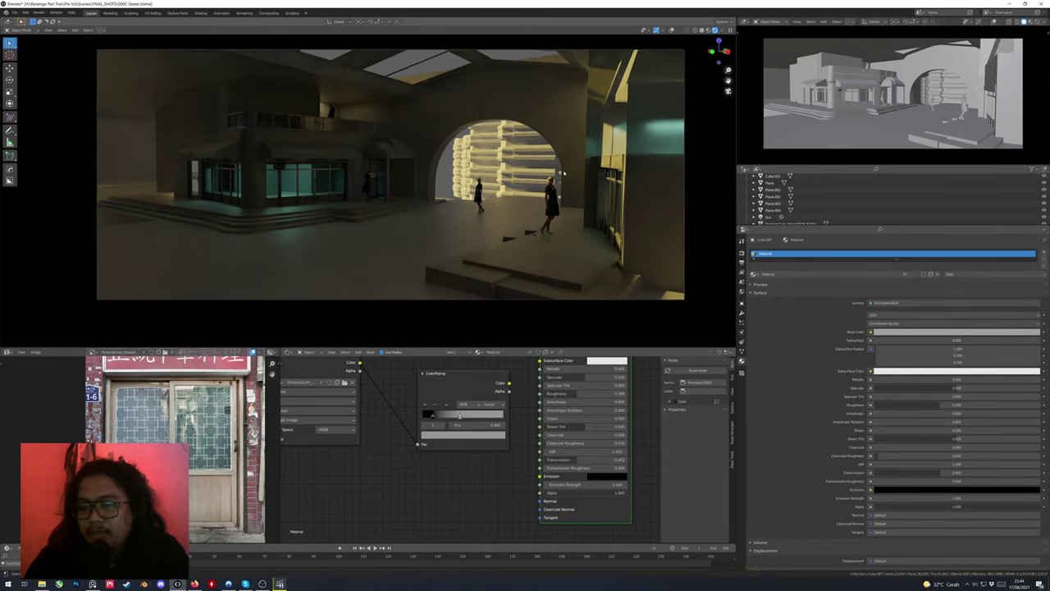
Add an edge loop to the farther shop building and raise its top along Z into a matching tapered roof
middle_drag(563, 173, 460, 189)
key(Tab)
key(ctrl+r)
click(470, 107)
right_click(471, 107)
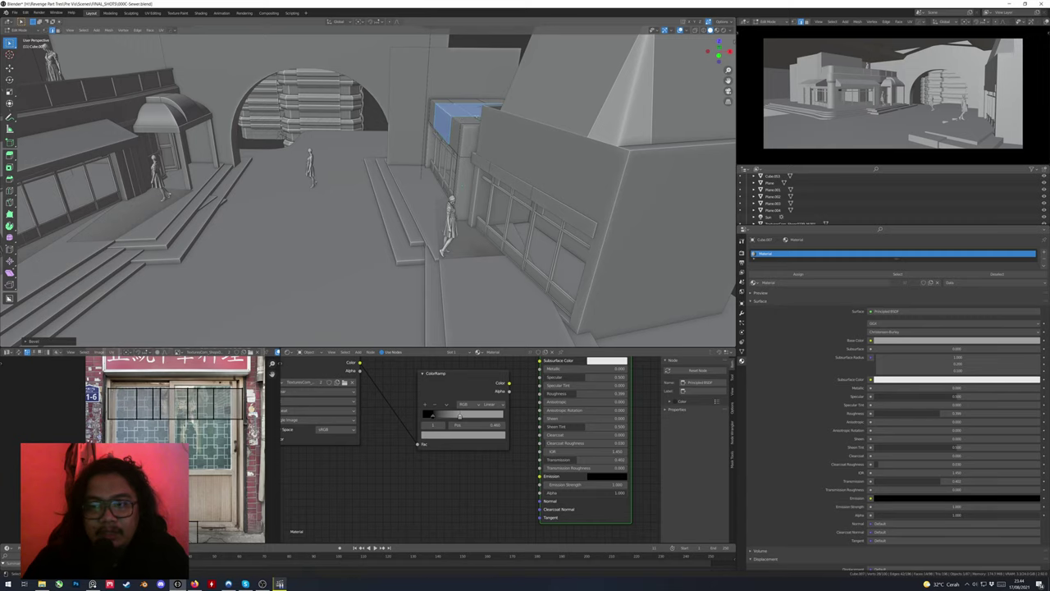
key(g)
key(z)
click(470, 82)
key(Tab)
Move the farther shop building together with its window front and rotate them about the Z axis
mouse_move(459, 189)
middle_down()
mouse_move(474, 222)
mouse_move(479, 192)
middle_up()
click(480, 193)
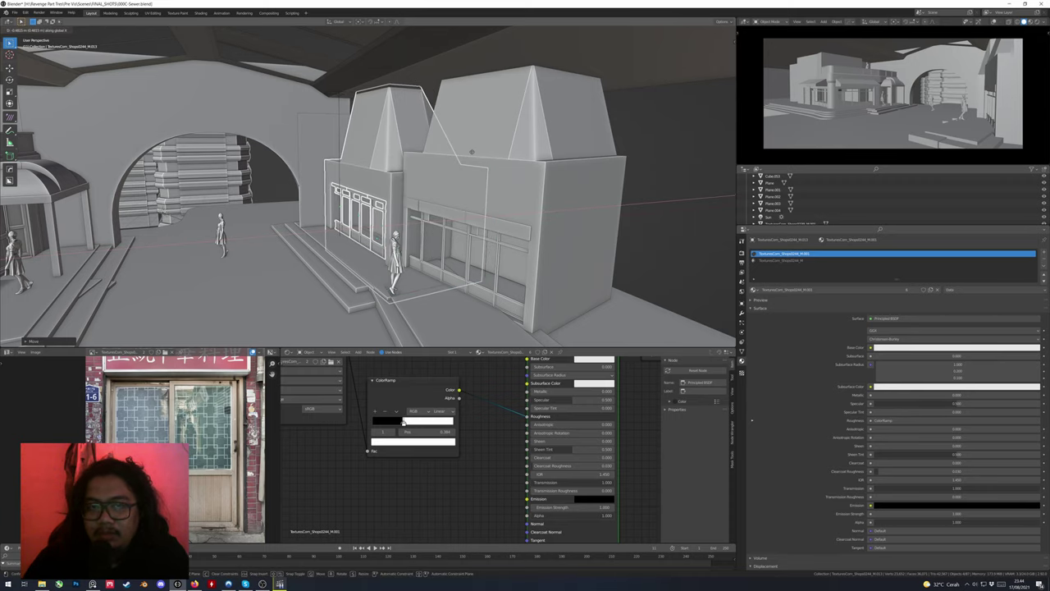
click(491, 188)
key(r)
key(z)
click(498, 179)
Examine the shop buildings' composition through the camera, comparing rendered and solid shading at different zoom levels
key(KP_0)
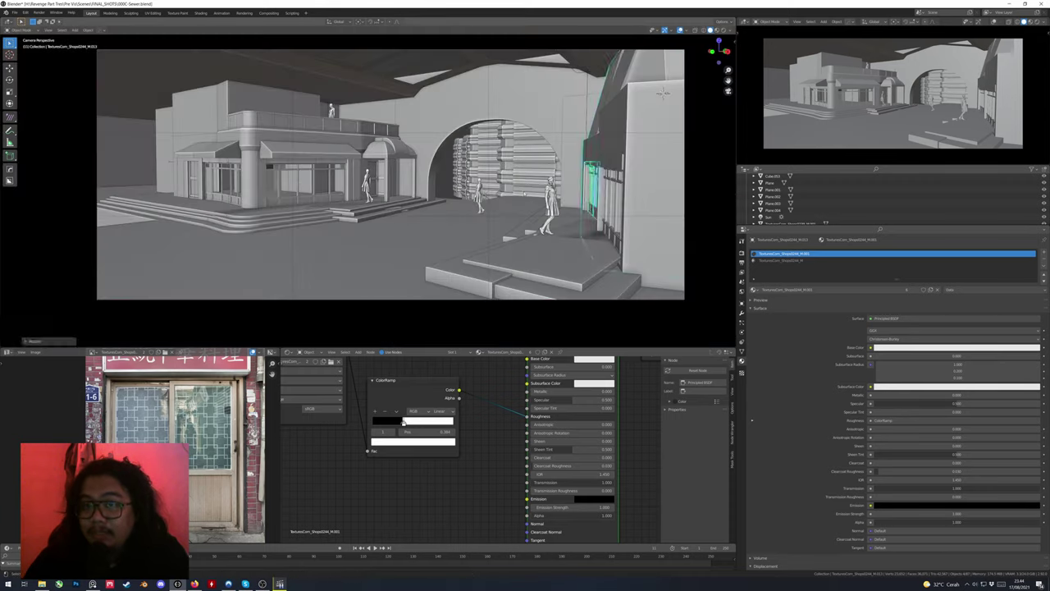
key(z)
click(557, 236)
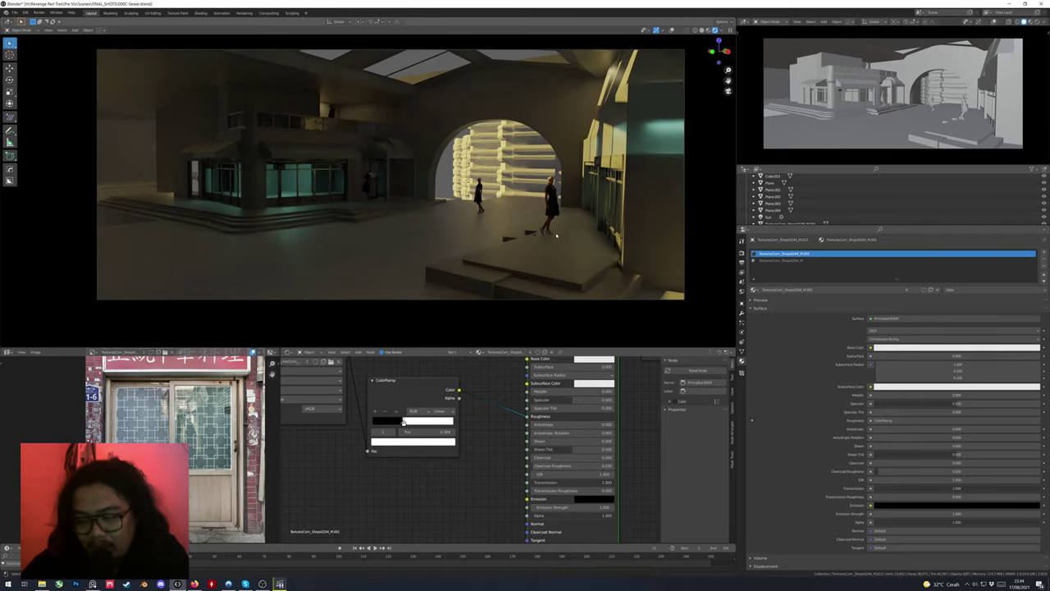
scroll(556, 235, down, 5)
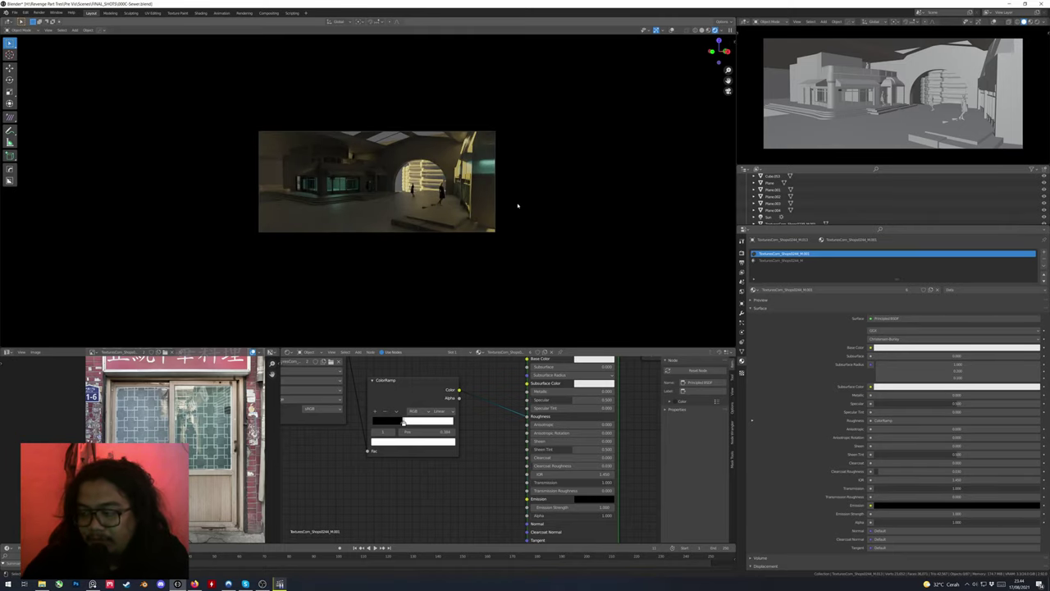
scroll(518, 206, up, 2)
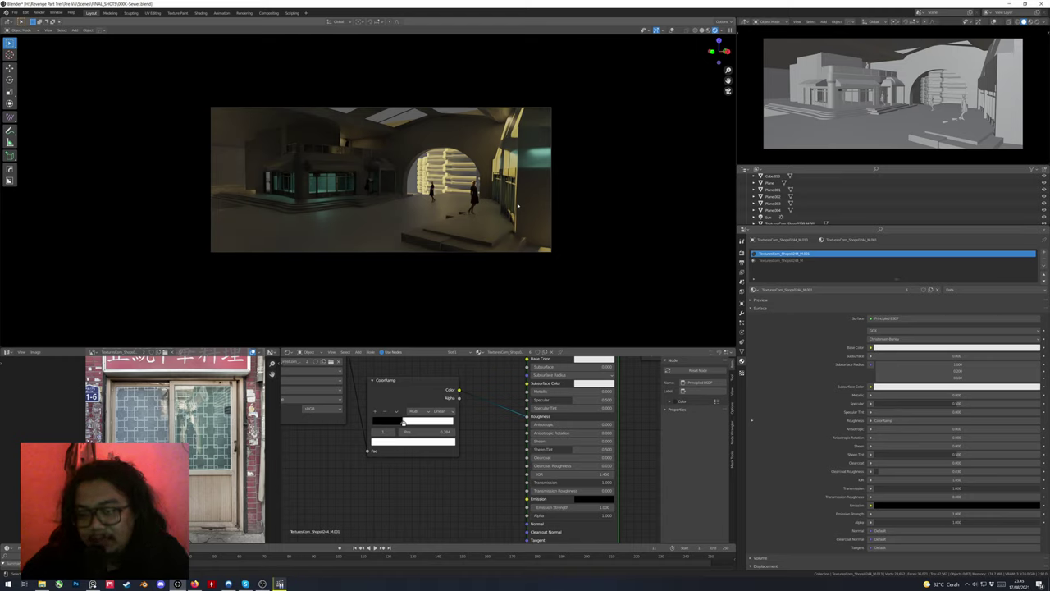
scroll(518, 206, up, 2)
key(z)
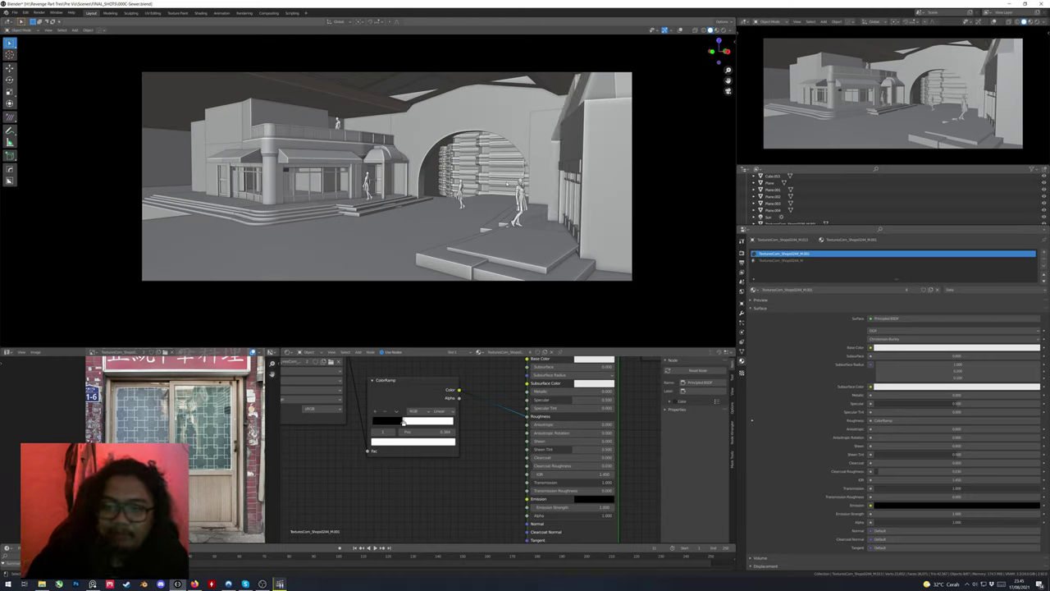
key(z)
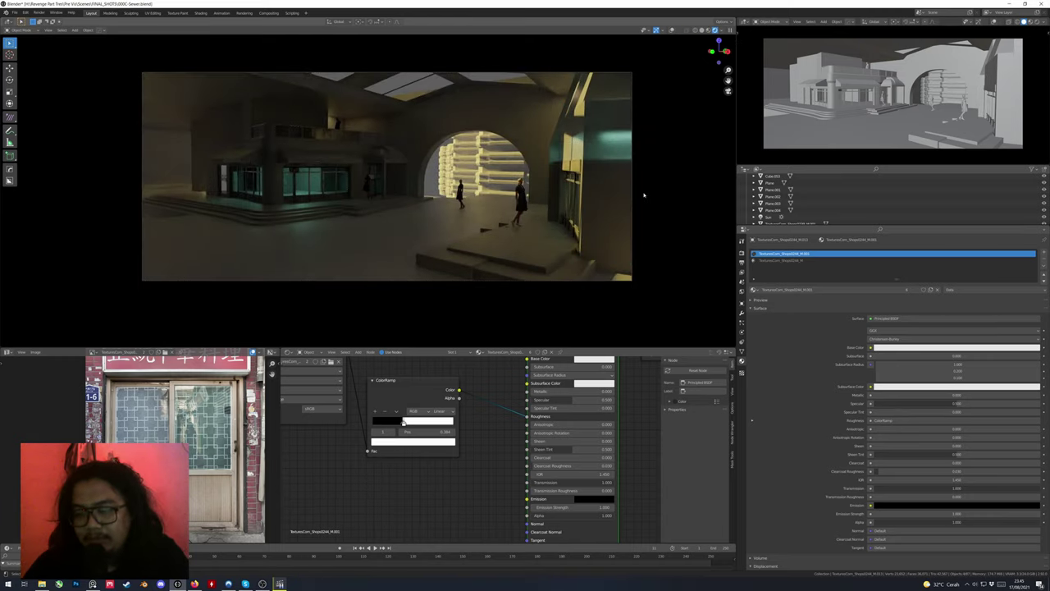
Reposition the farther shop's selected parts in the rendered camera view and return to solid shading
key(g)
click(598, 192)
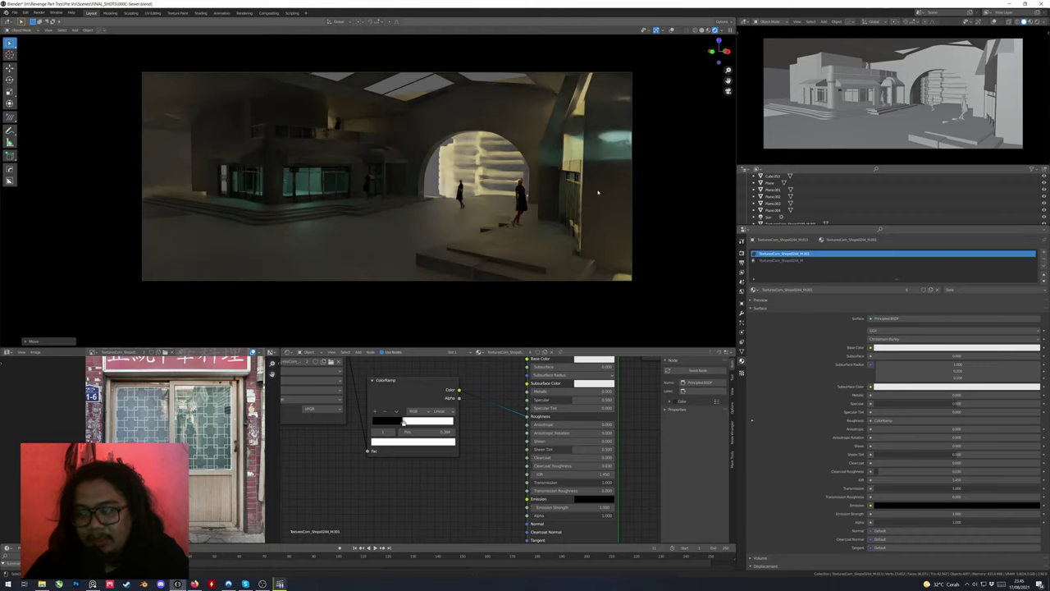
key(z)
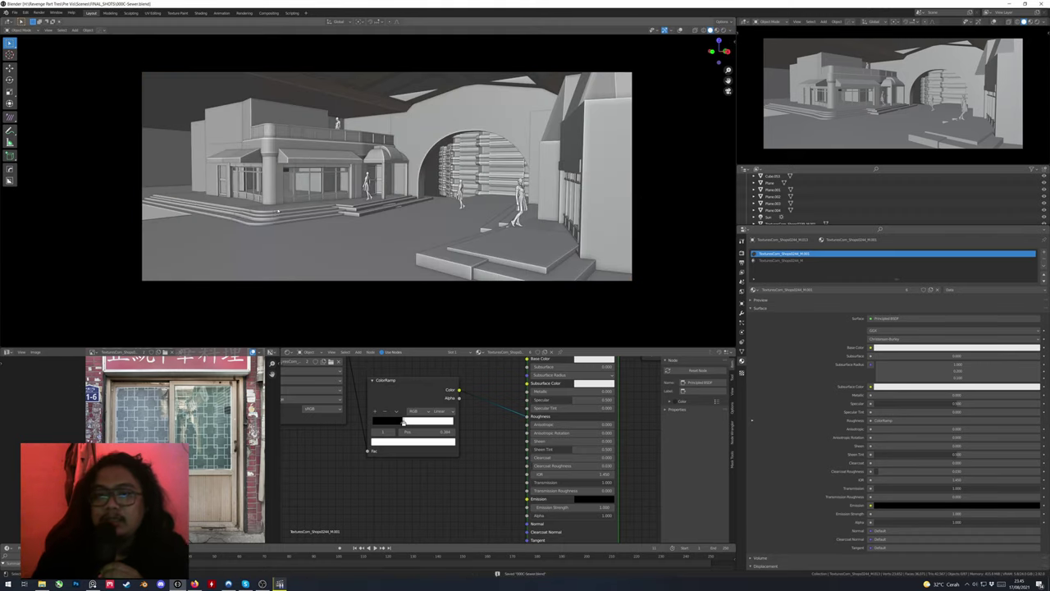
Place a duplicate of the corner building's curved steps in the left foreground of the shot and check it in rendered shading
click(294, 214)
mouse_move(200, 219)
middle_down()
mouse_move(247, 217)
mouse_move(310, 149)
mouse_move(310, 240)
middle_up()
shift+click(255, 201)
key(alt+h)
key(KP_0)
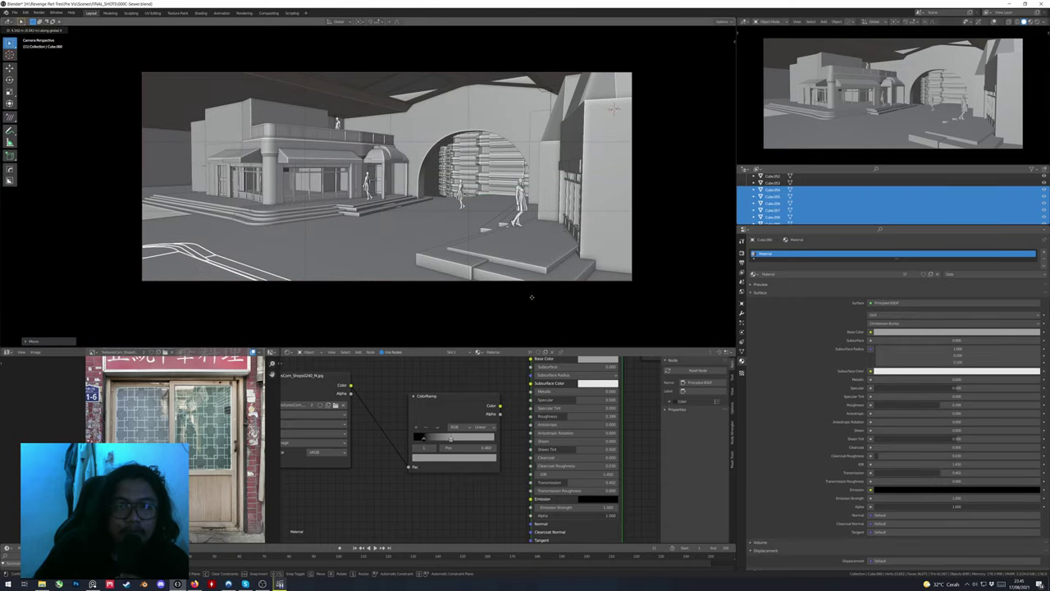
key(alt+a)
key(z)
click(383, 207)
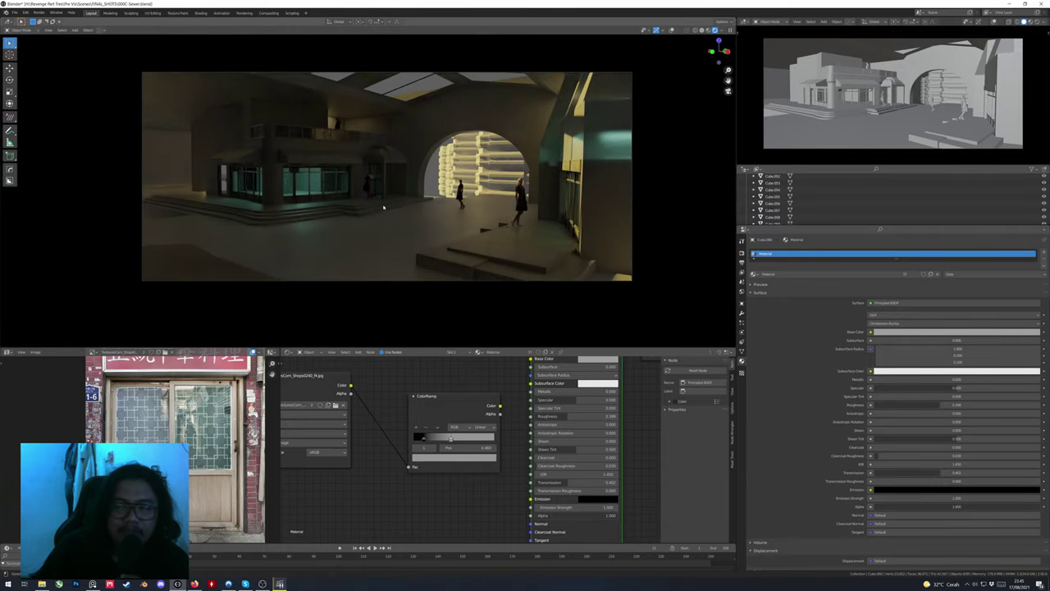
Give the ground plane its own new material and darken its base color to grey
click(932, 274)
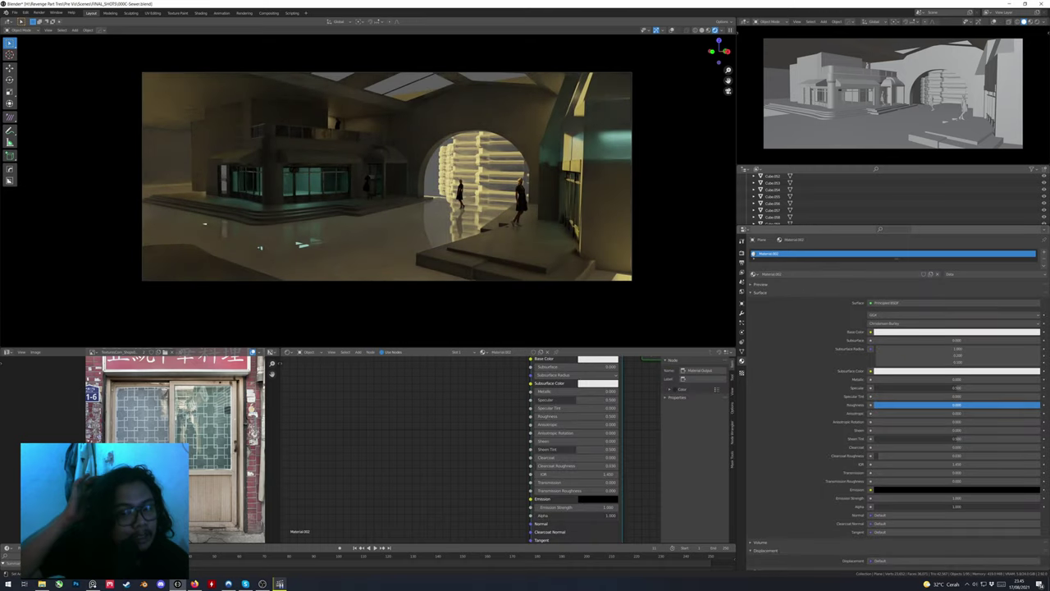
click(955, 332)
drag(1038, 237, 1038, 261)
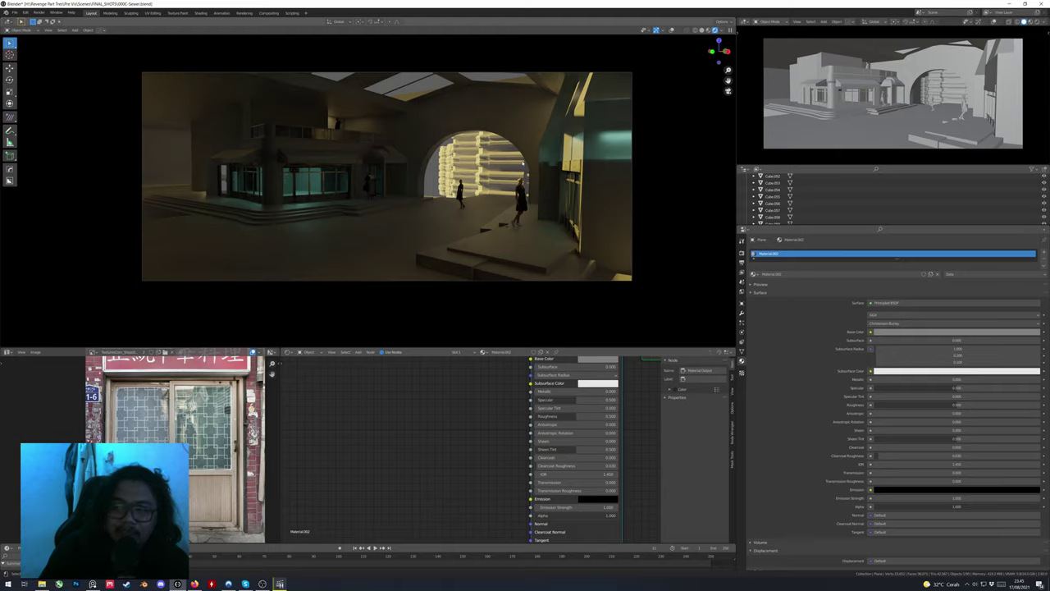
click(902, 303)
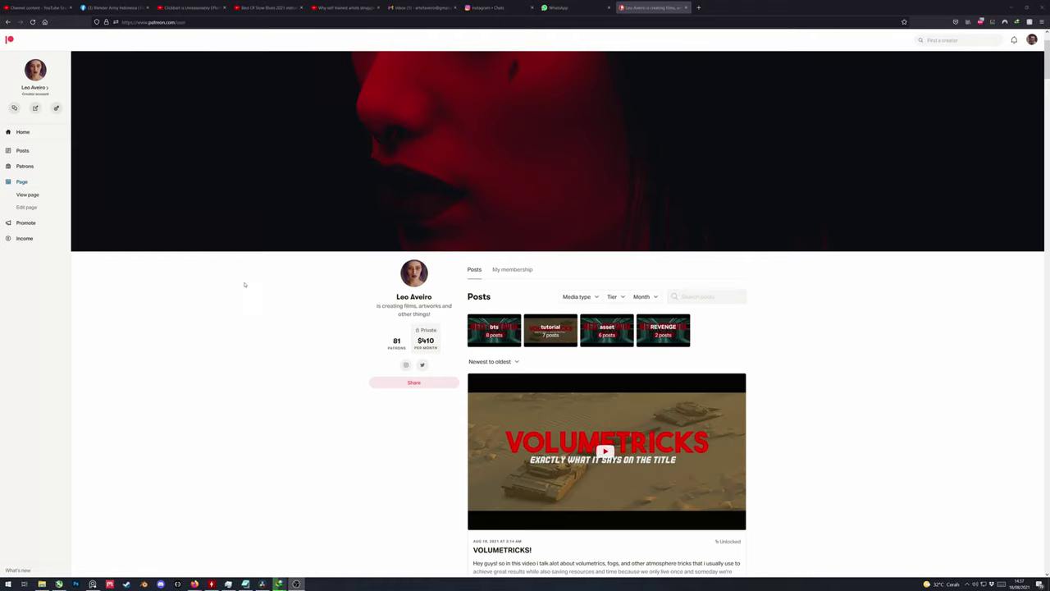
Switch to the Patreon creator page in the browser and examine its latest posts and the benefits of each membership tier
scroll(461, 335, down, 1)
scroll(460, 335, down, 4)
scroll(462, 330, up, 3)
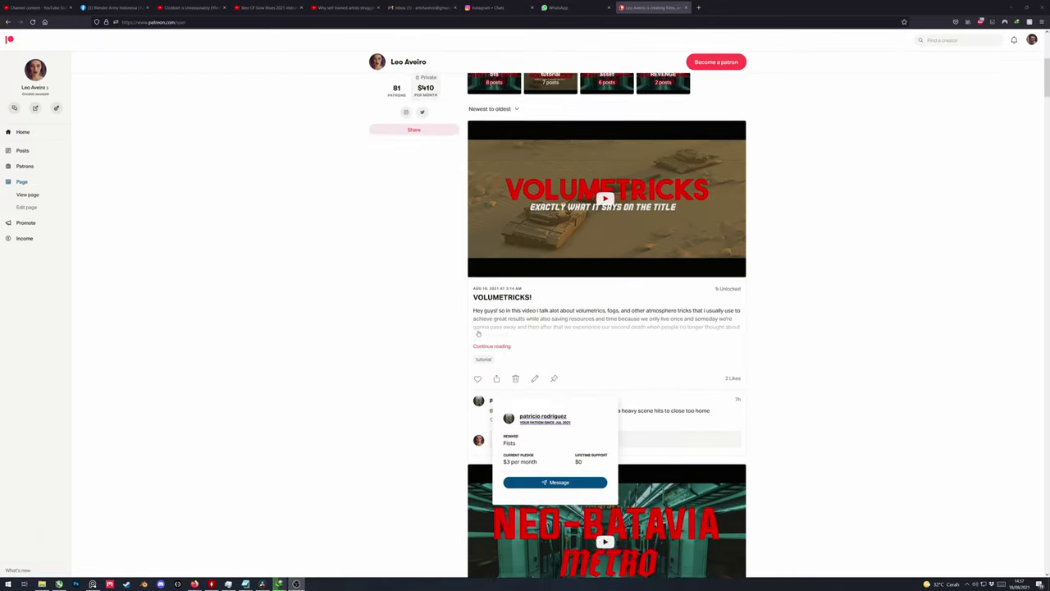
scroll(464, 328, up, 1)
click(504, 272)
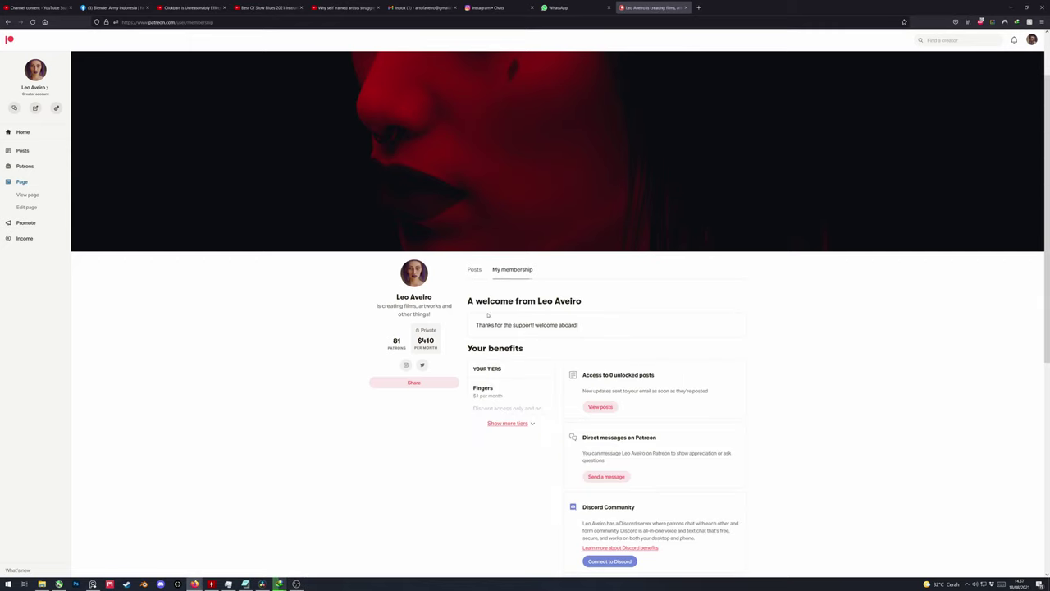
scroll(529, 362, down, 1)
click(510, 351)
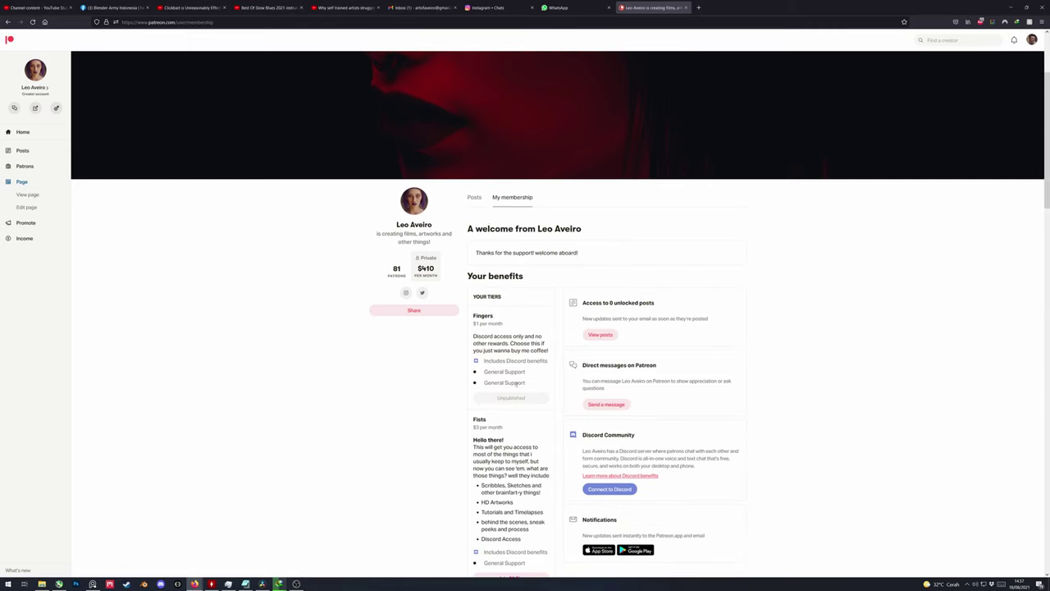
scroll(517, 383, down, 2)
ctrl+scroll(517, 381, up, 3)
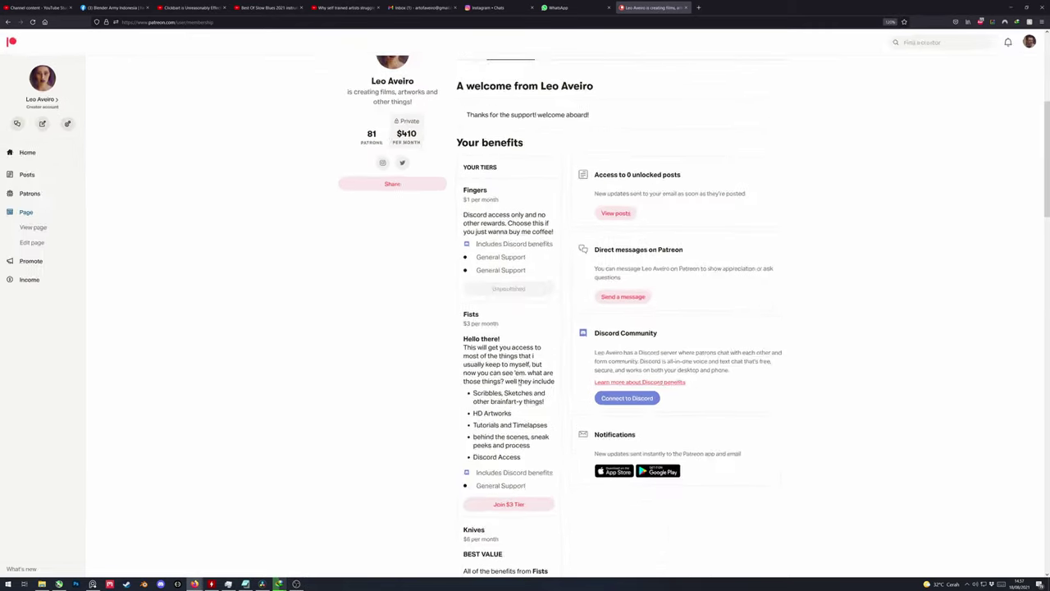
scroll(517, 379, down, 1)
scroll(516, 381, up, 2)
scroll(519, 382, down, 3)
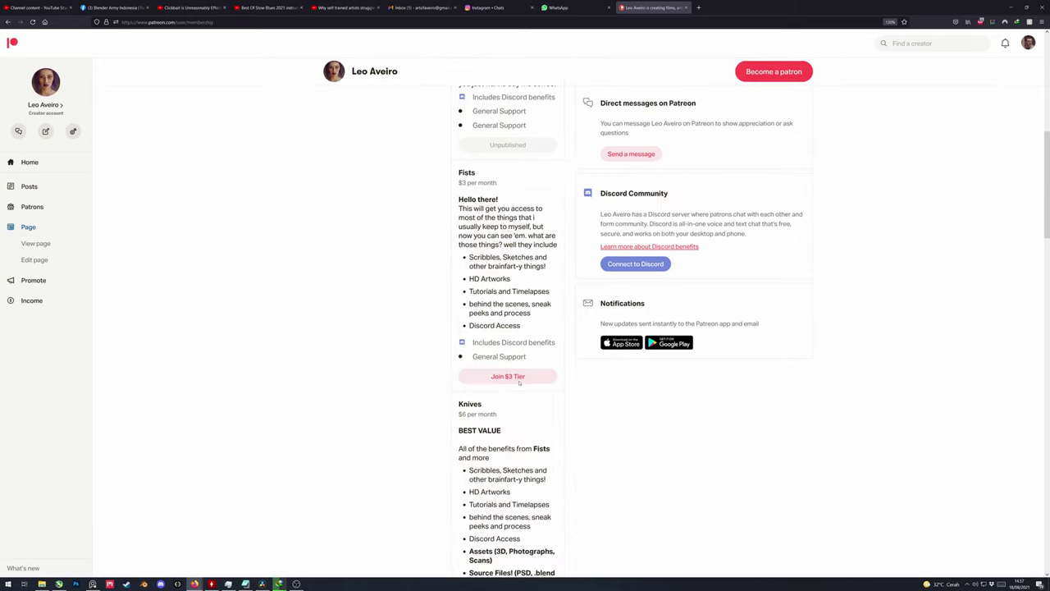
scroll(519, 383, down, 7)
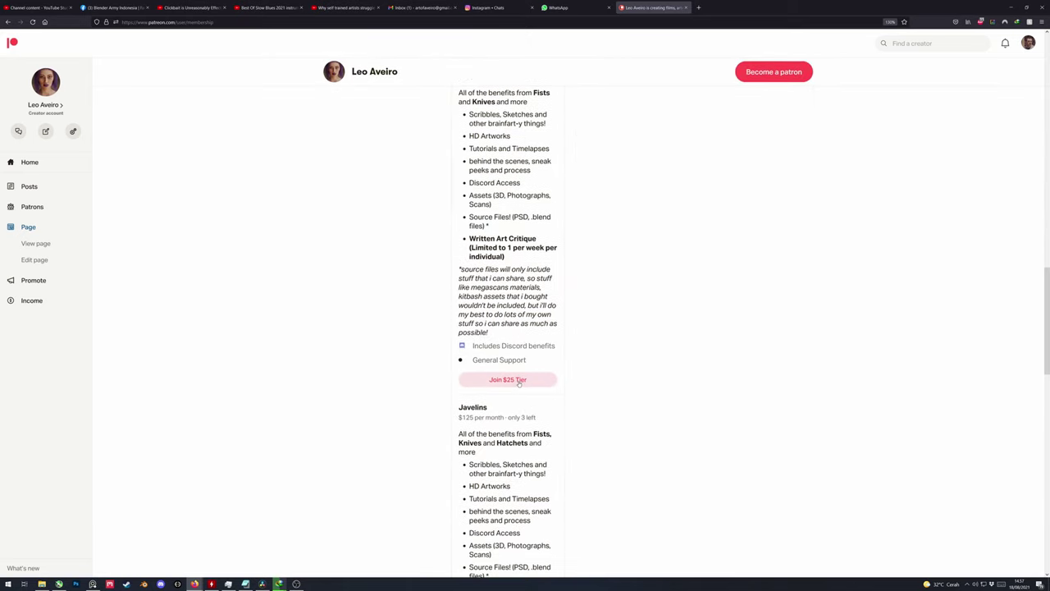
scroll(518, 378, up, 3)
scroll(517, 378, up, 10)
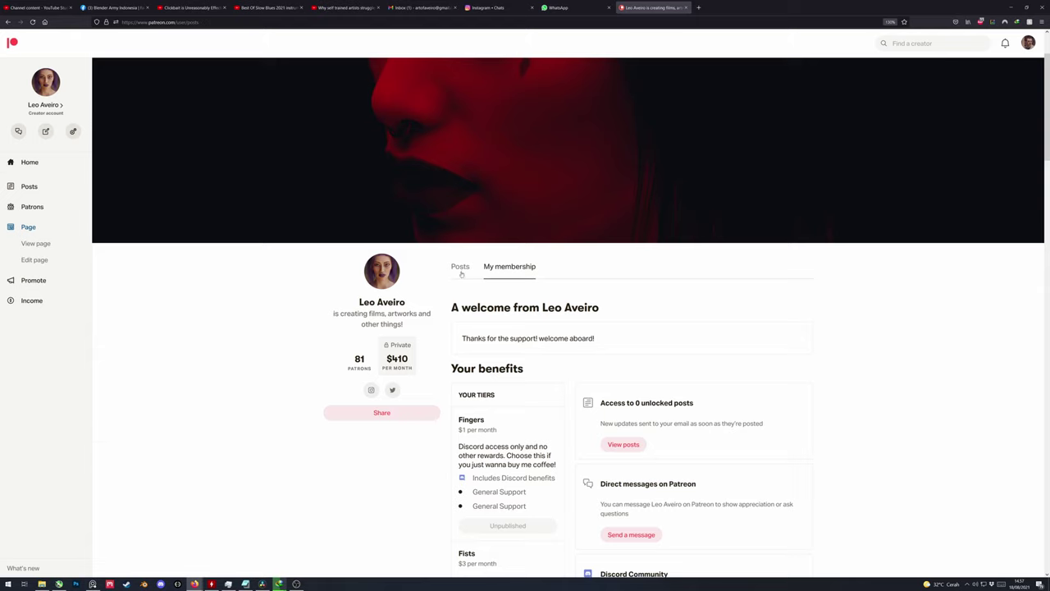
Return to the Patreon page's posts and look through the older tutorials and content polls
click(460, 269)
scroll(525, 353, down, 1)
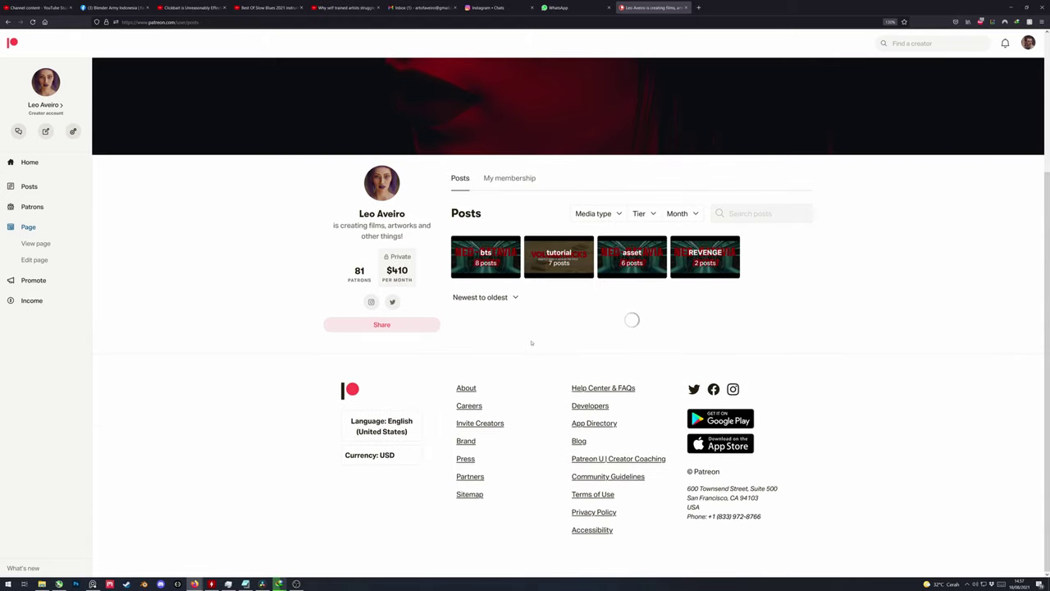
scroll(492, 339, down, 20)
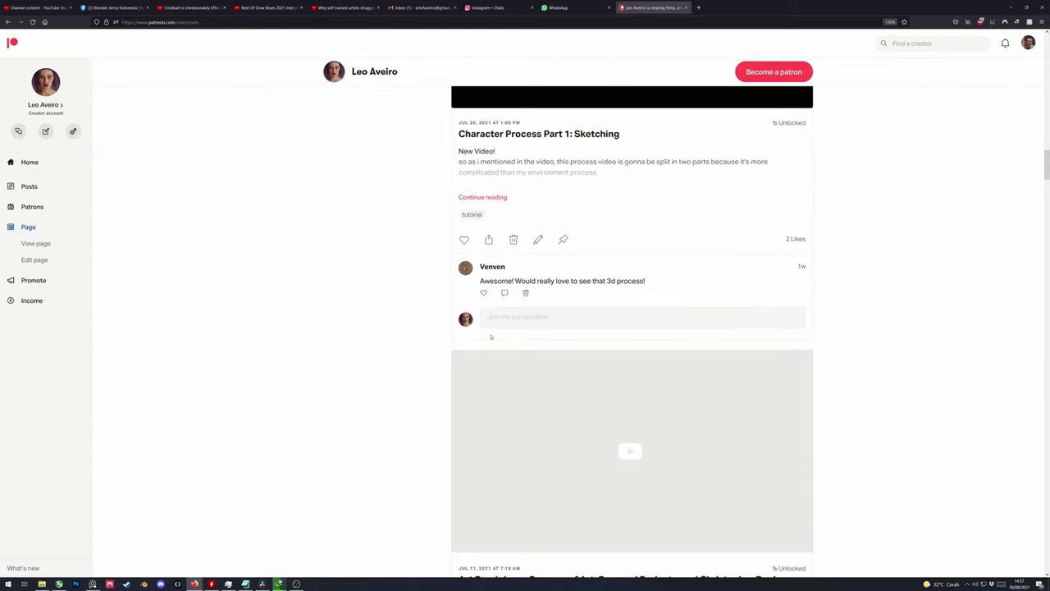
scroll(491, 337, down, 8)
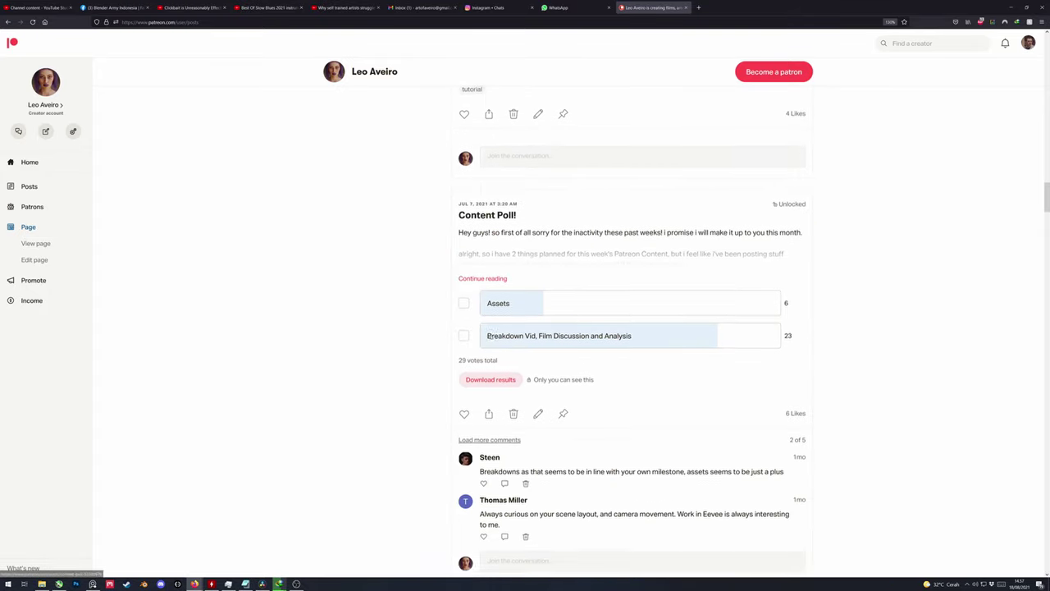
scroll(486, 336, down, 10)
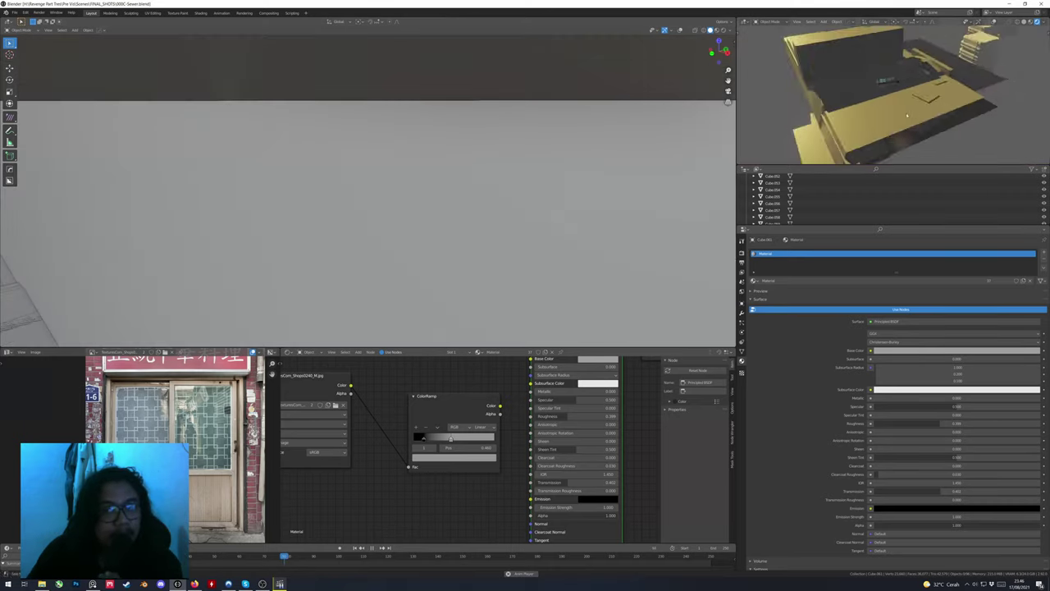
click(908, 116)
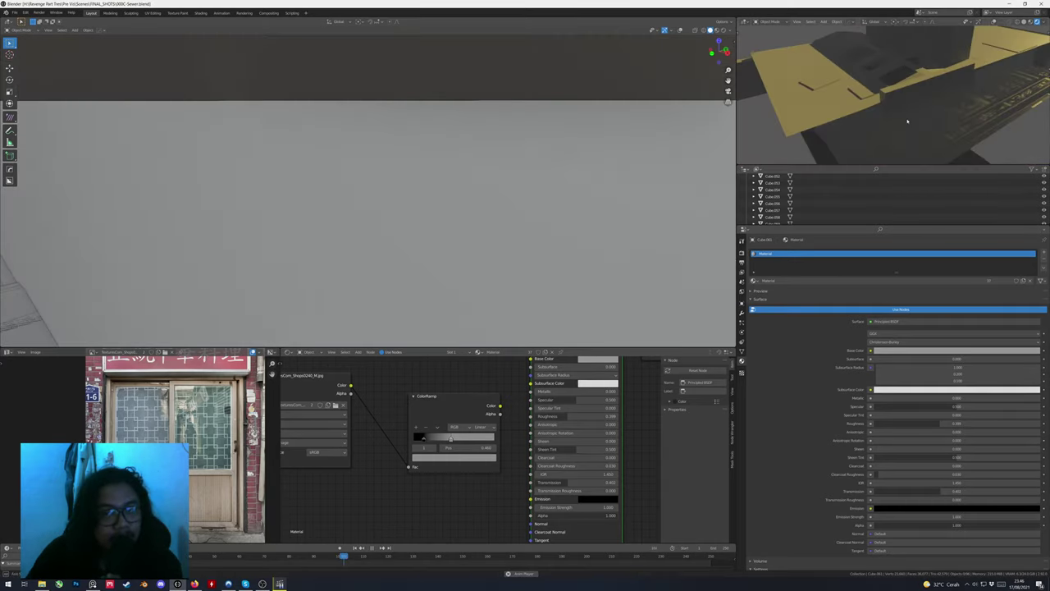